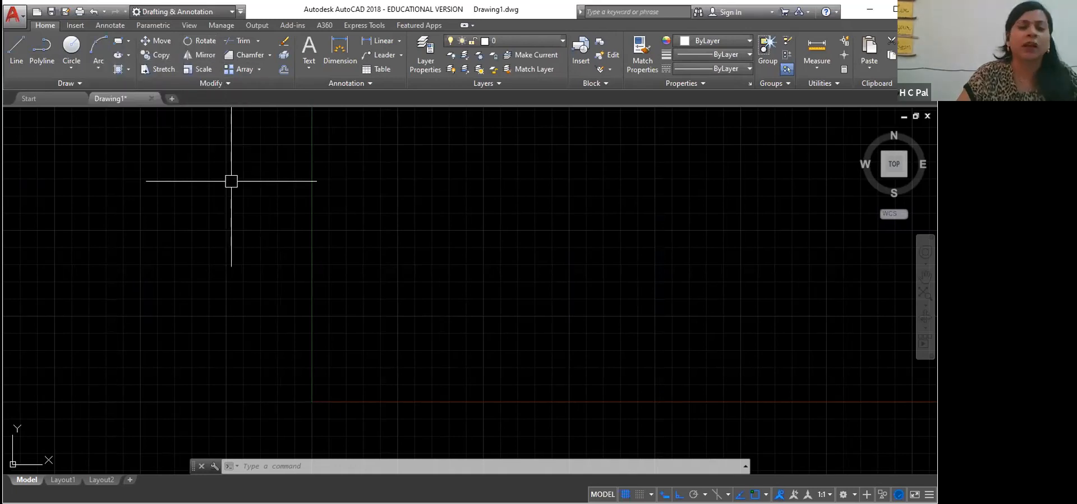
# - Draw a single horizontal line across the upper-middle of the drawing area, starting left of the vertical axis and ending right of it
pyautogui.click(16, 49)
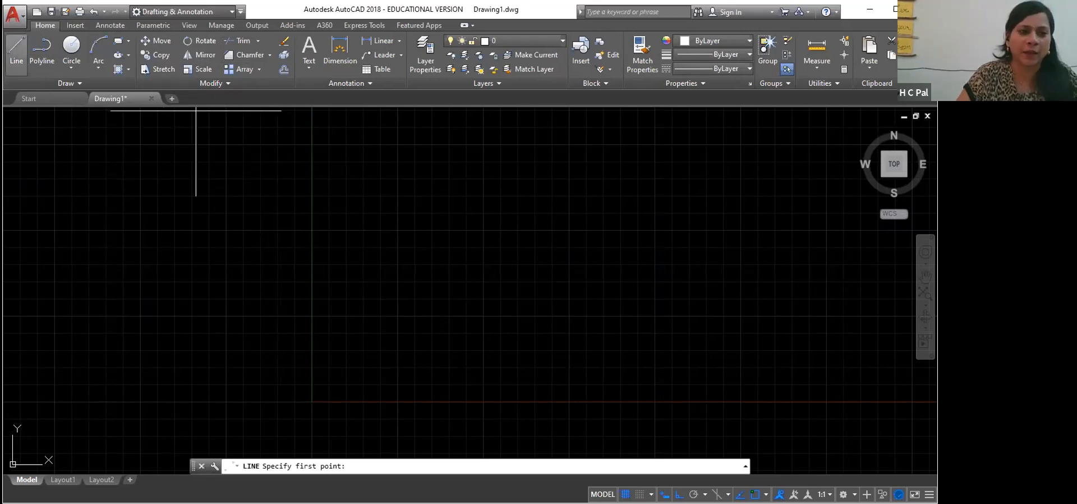
pyautogui.click(186, 257)
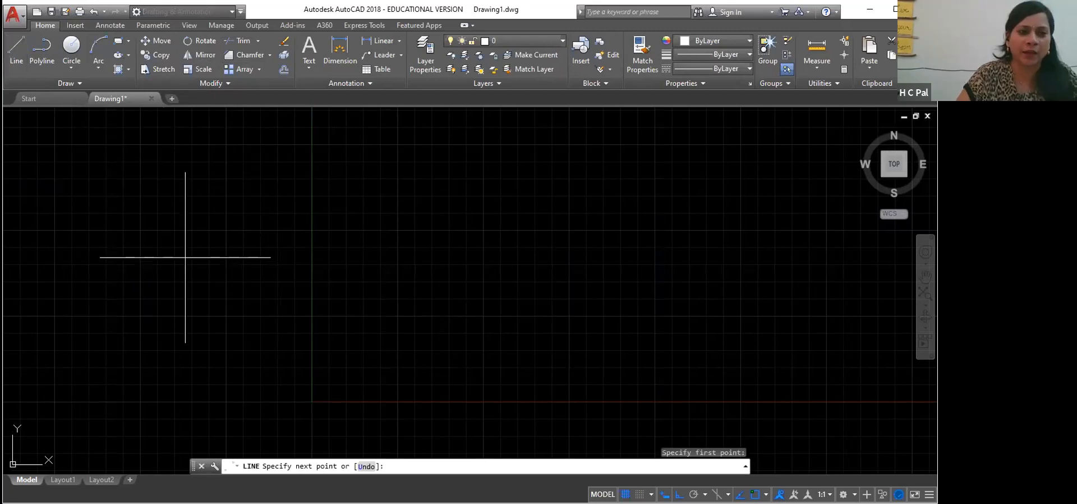
pyautogui.click(430, 258)
pyautogui.press('Return')
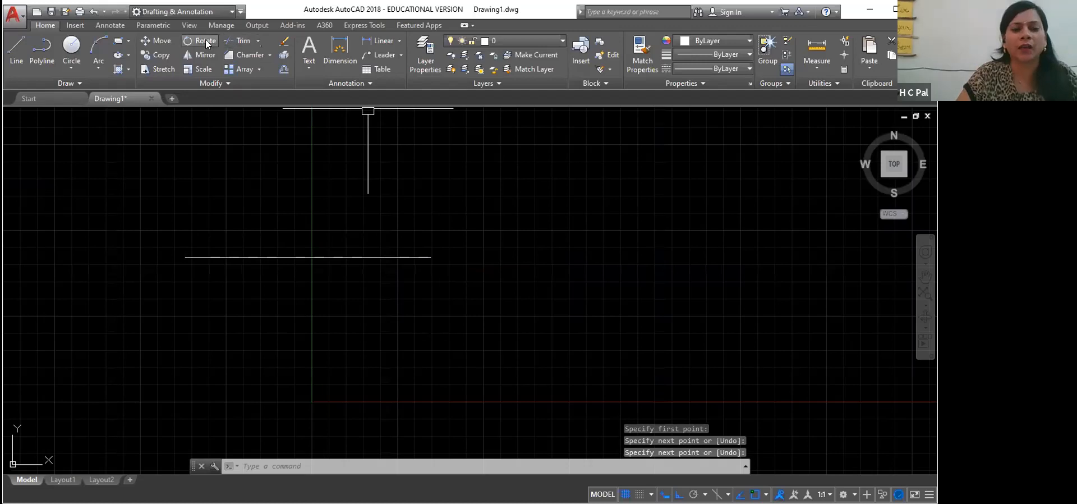
# - Rotate the horizontal line about its left endpoint to a steep freehand angle with Ortho off, and undo the rotation
pyautogui.click(206, 40)
pyautogui.click(298, 257)
pyautogui.press('Return')
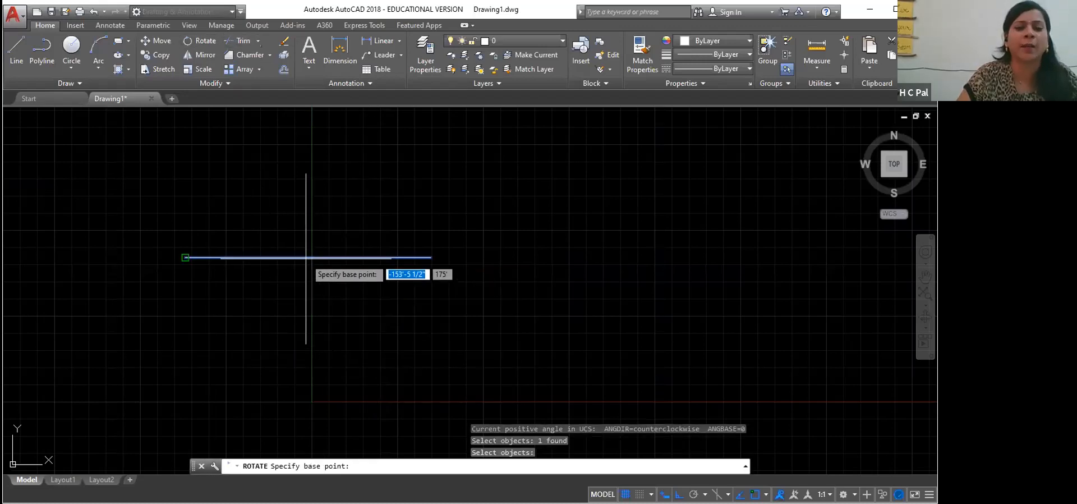
pyautogui.click(185, 257)
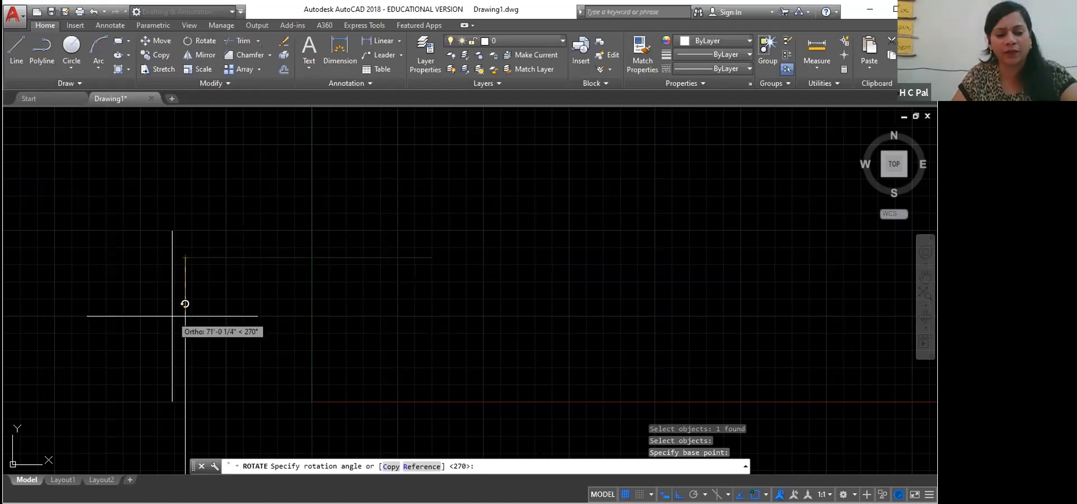
pyautogui.press('F8')
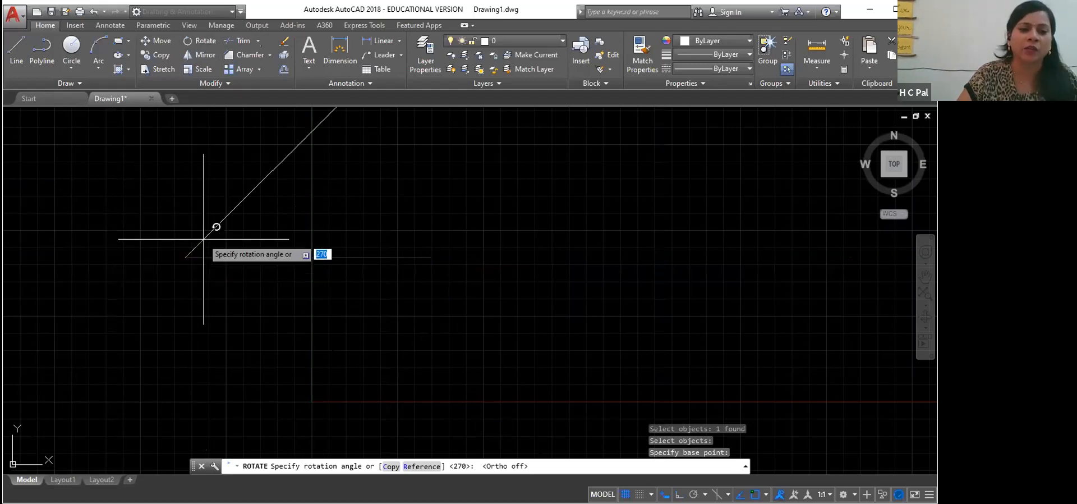
pyautogui.click(201, 231)
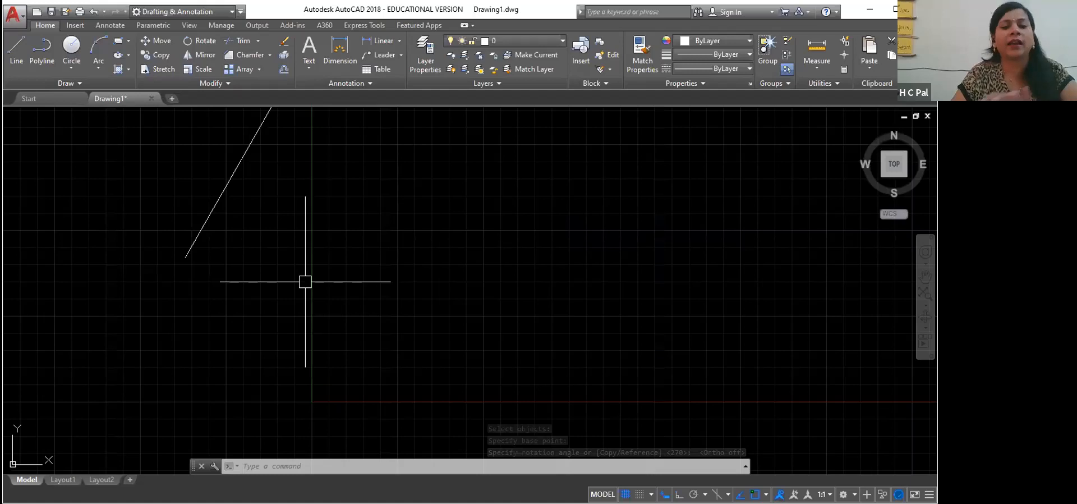
pyautogui.hotkey('ctrl', 'z')
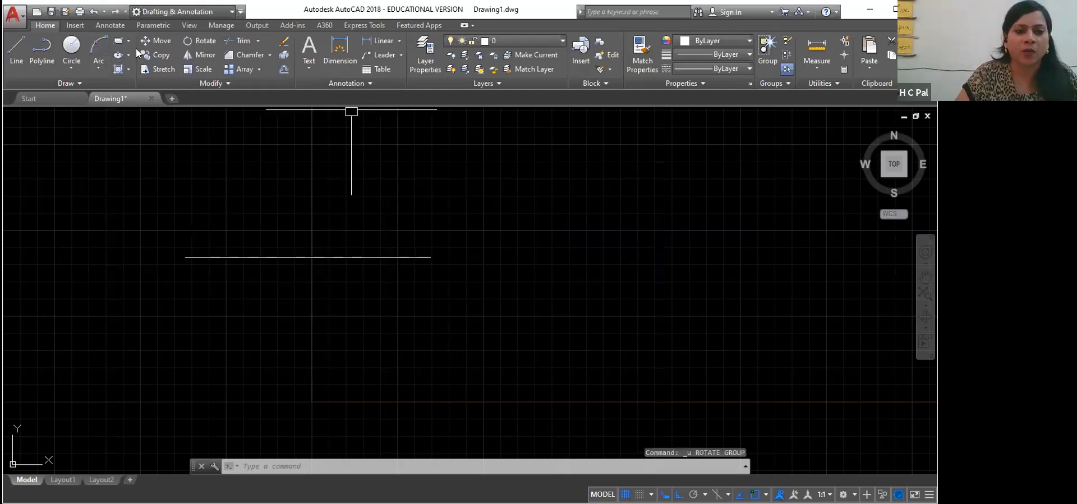
# - Rotate the horizontal line about its right endpoint by the default 270° angle, and undo the rotation
pyautogui.click(205, 42)
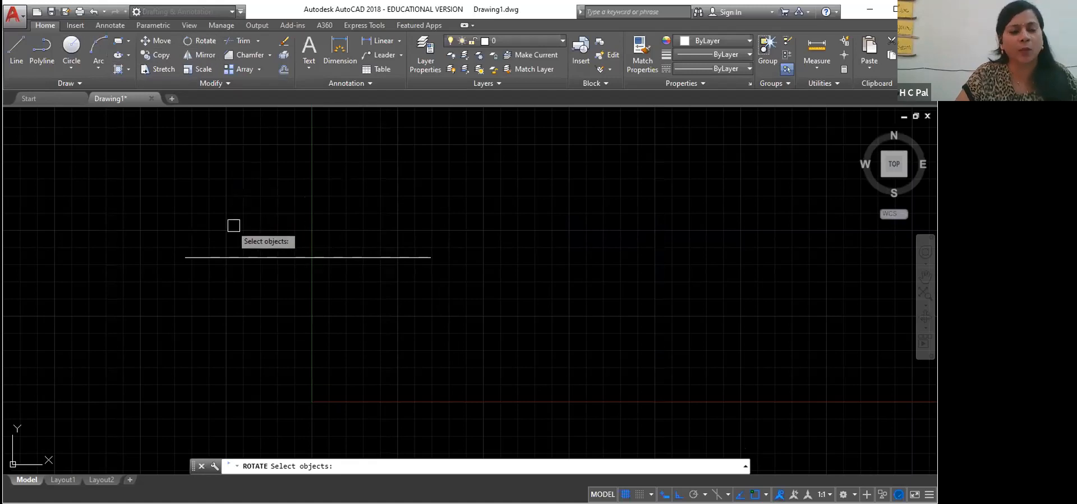
pyautogui.click(301, 257)
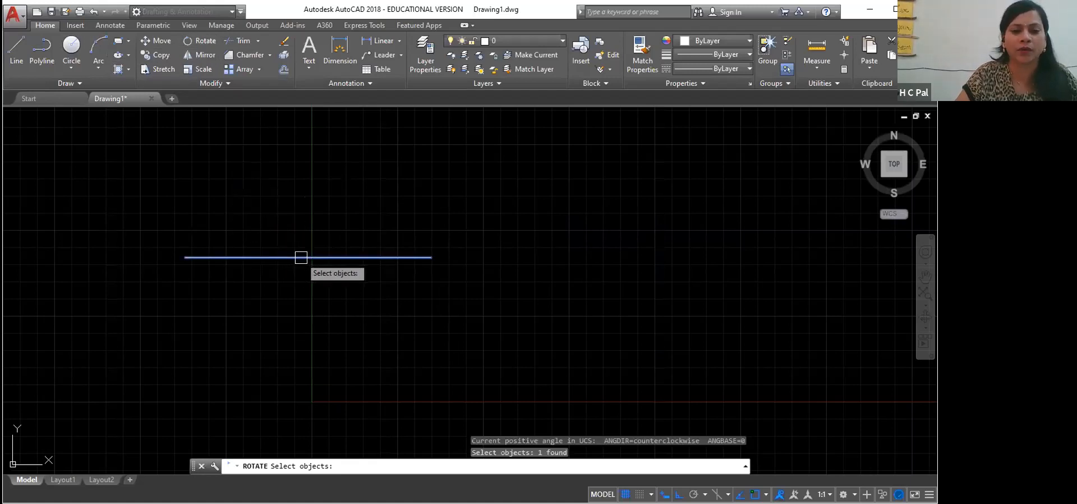
pyautogui.press('Return')
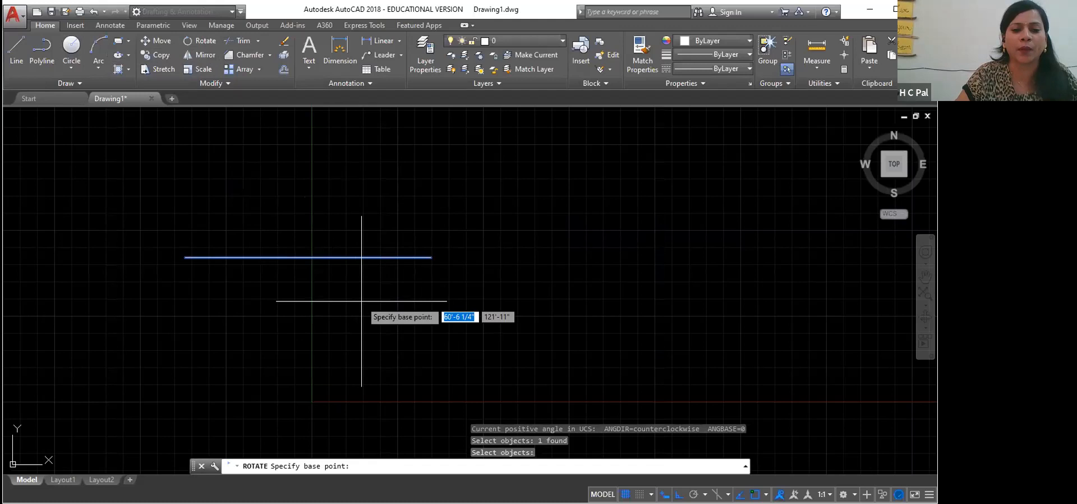
pyautogui.click(311, 257)
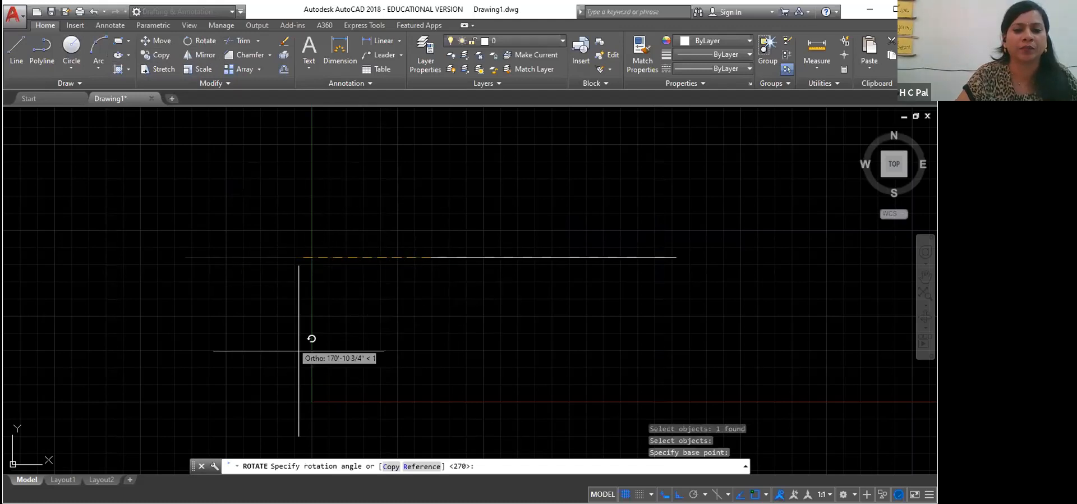
pyautogui.rightClick(250, 272)
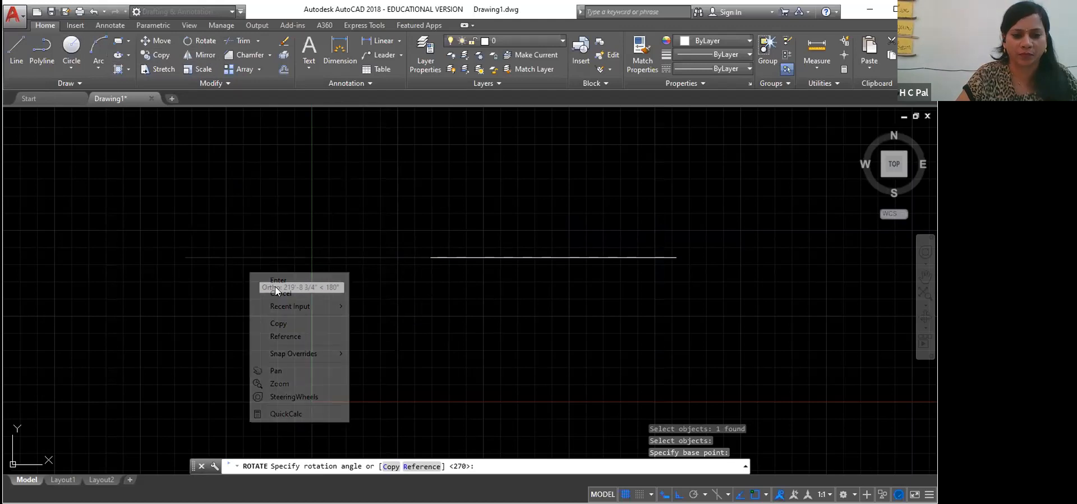
pyautogui.click(281, 281)
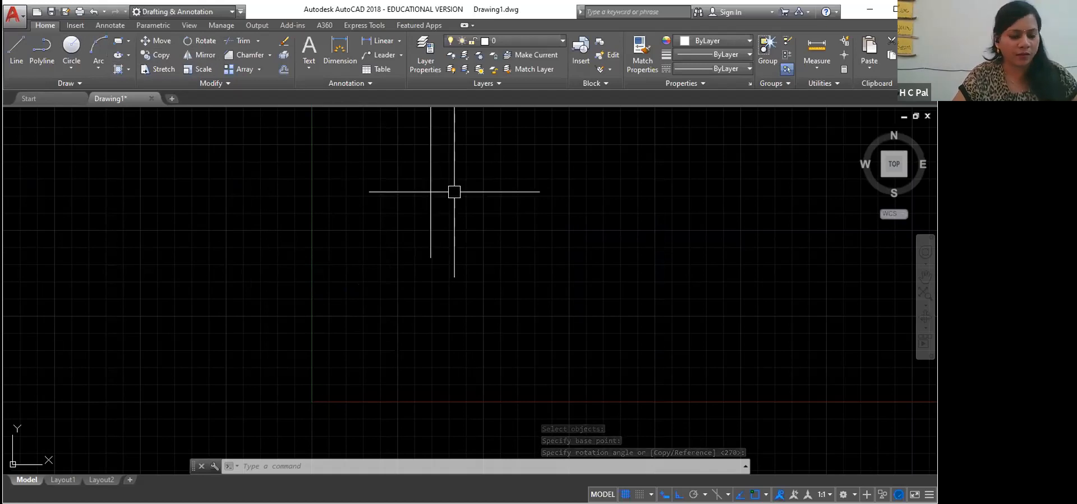
pyautogui.hotkey('ctrl', 'z')
# - Try to rotate the horizontal line about its midpoint at a free angle with Ortho off
pyautogui.click(308, 257)
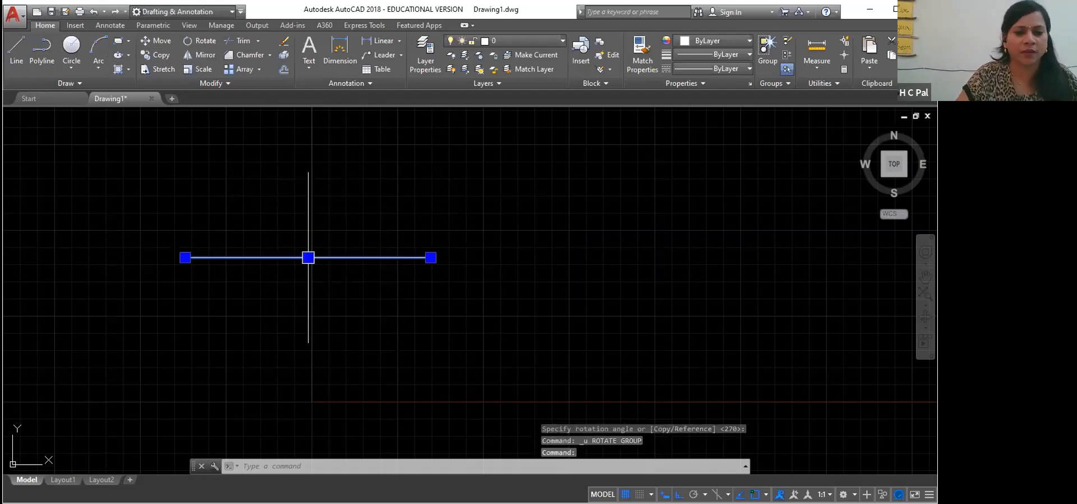
pyautogui.click(232, 151)
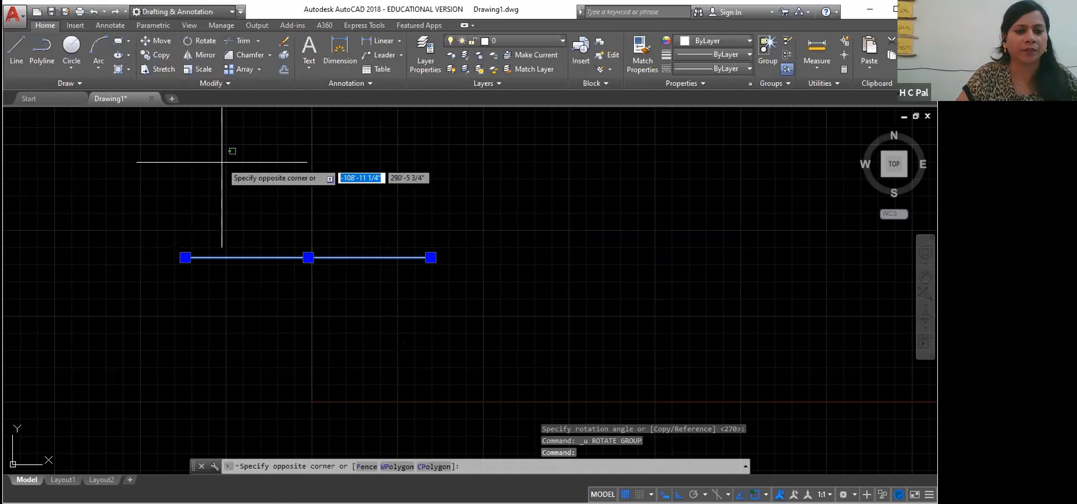
pyautogui.click(230, 178)
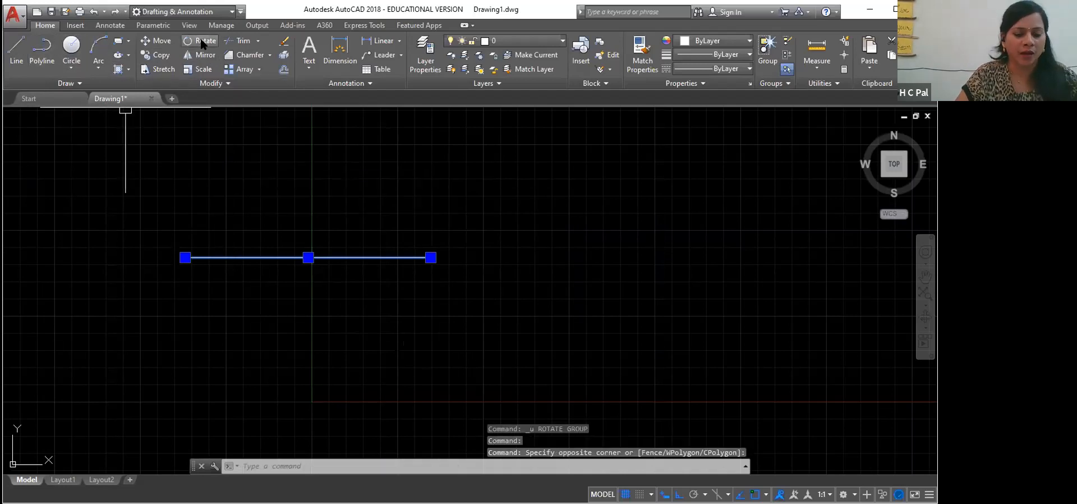
pyautogui.write('ro')
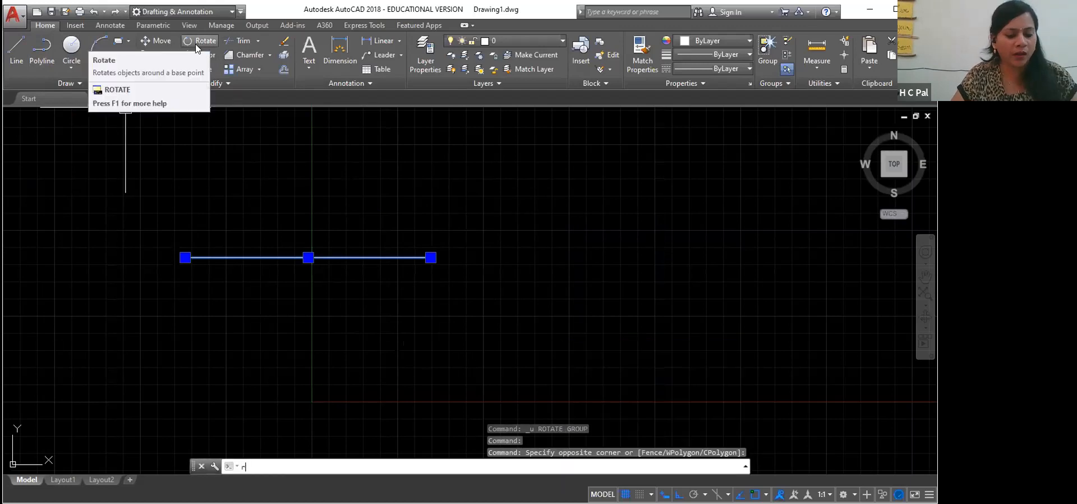
pyautogui.press('Return')
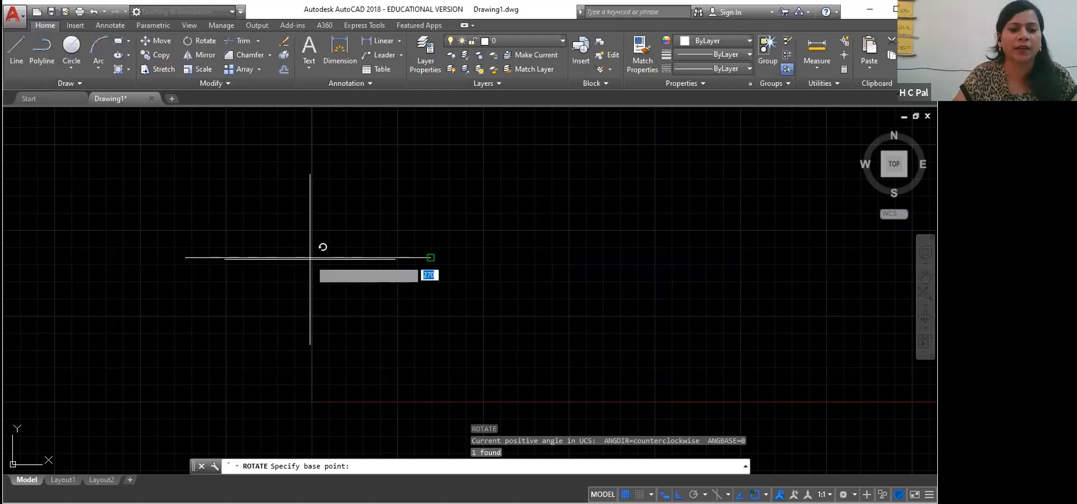
pyautogui.click(308, 257)
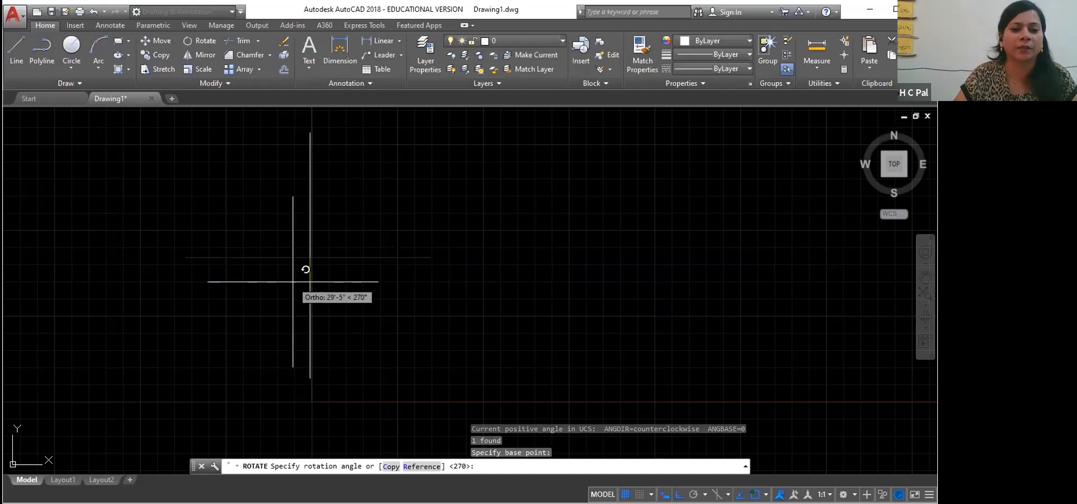
pyautogui.press('F8')
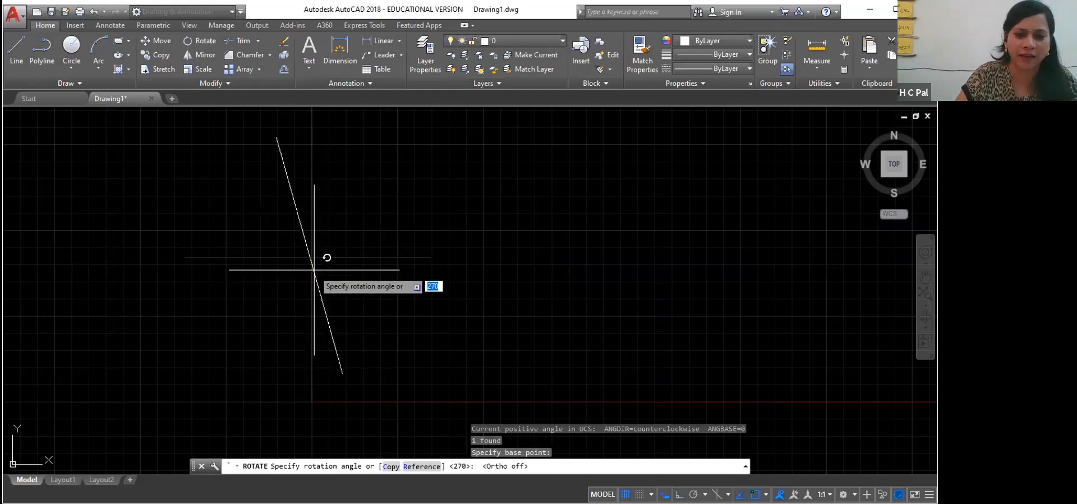
pyautogui.press('Escape')
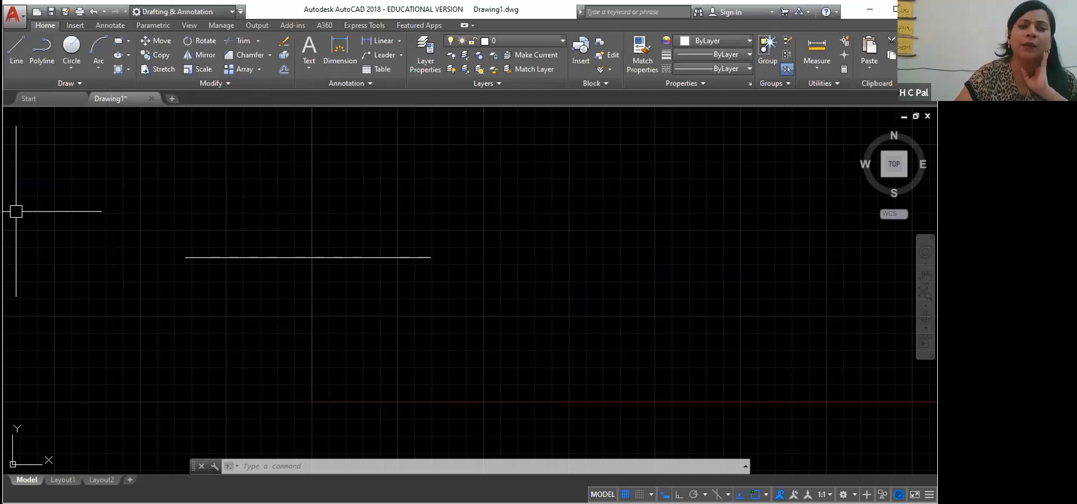
# - Draw a slightly shorter horizontal line above the existing one with Ortho on
pyautogui.click(16, 47)
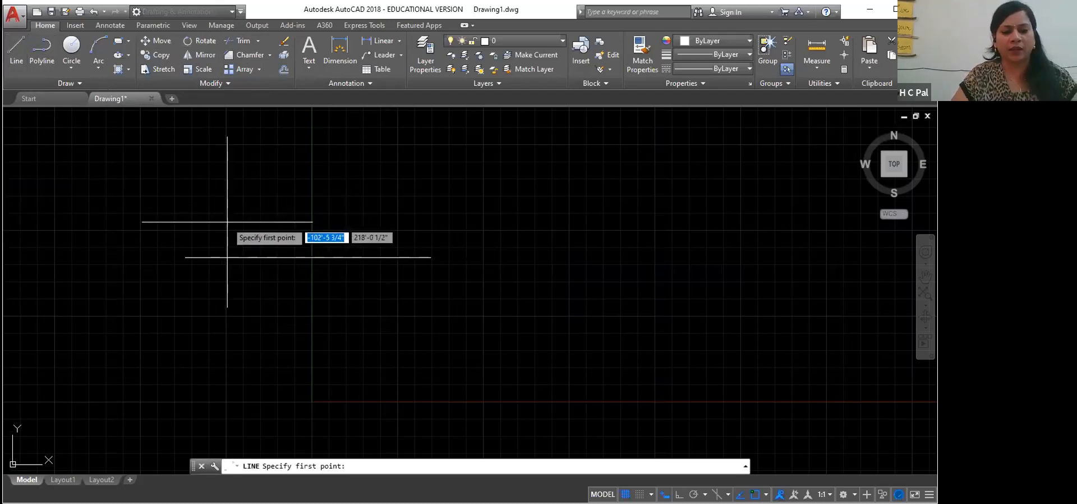
pyautogui.click(227, 222)
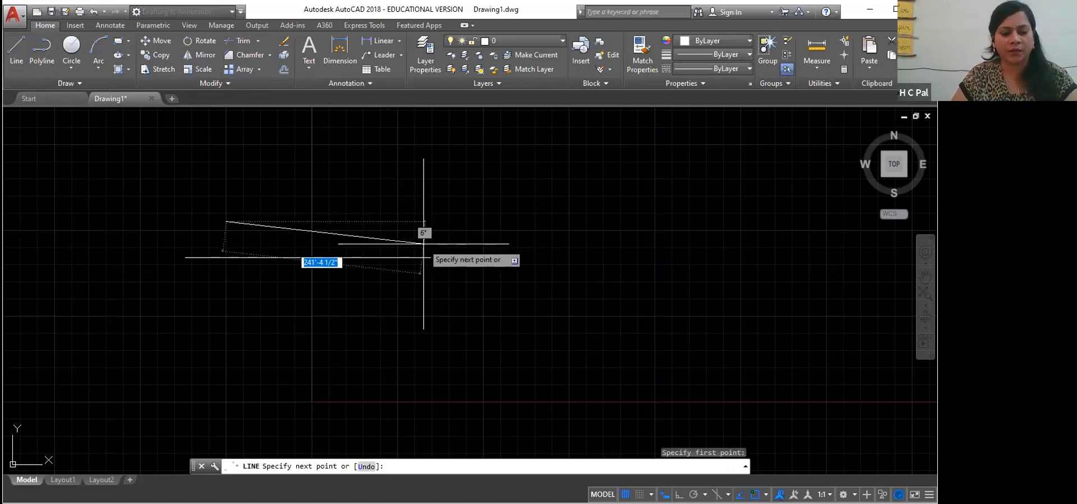
pyautogui.press('F8')
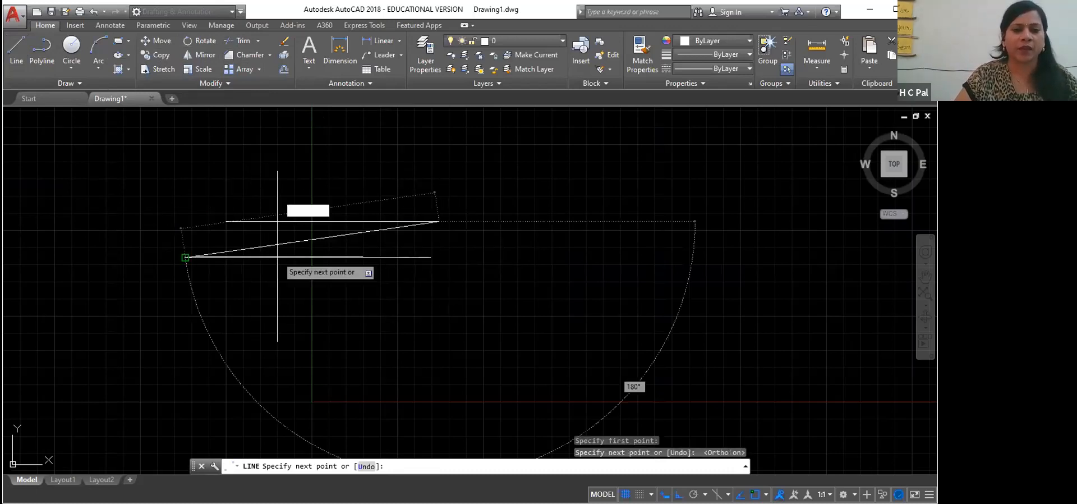
pyautogui.rightClick(444, 224)
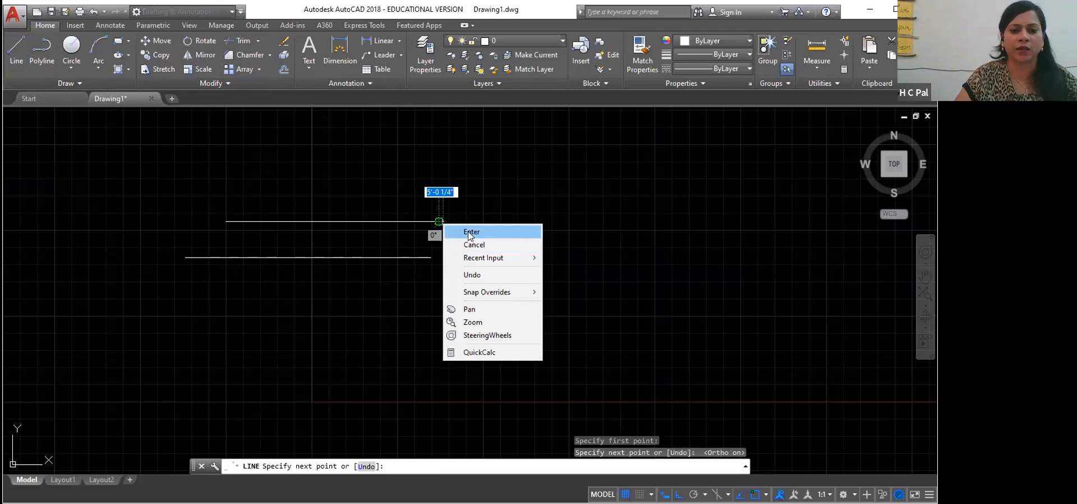
pyautogui.click(469, 232)
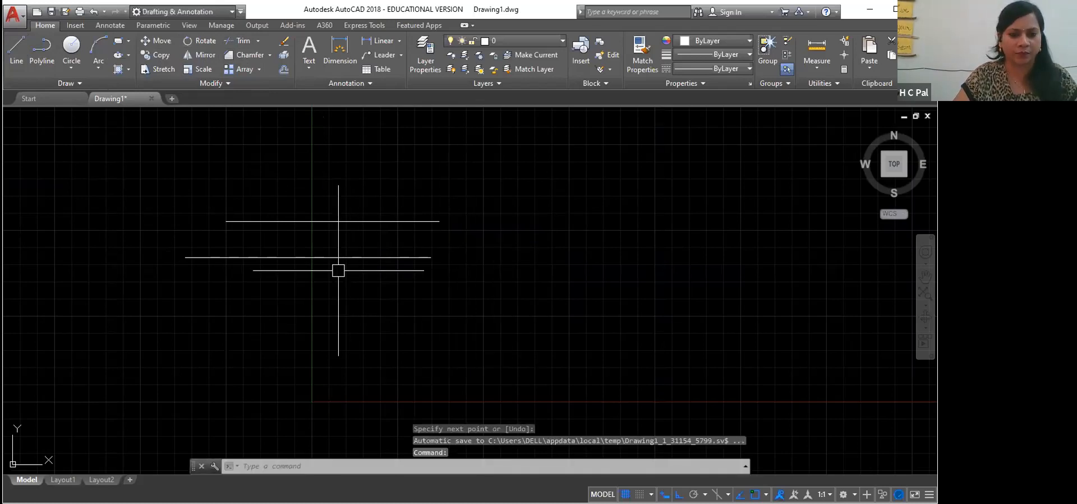
# - Draw another horizontal line between the two existing lines, aligned with the upper line's left end
pyautogui.press('Return')
pyautogui.click(226, 241)
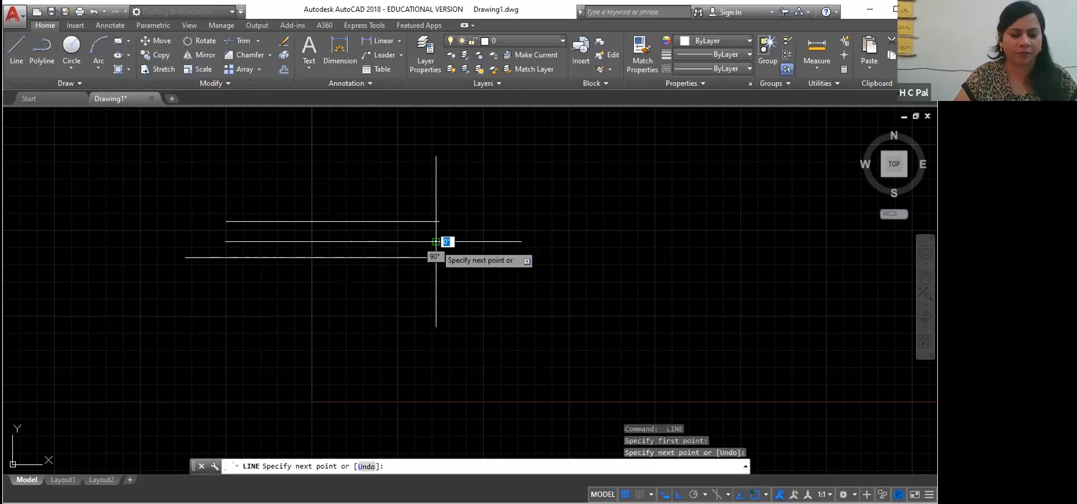
pyautogui.rightClick(436, 245)
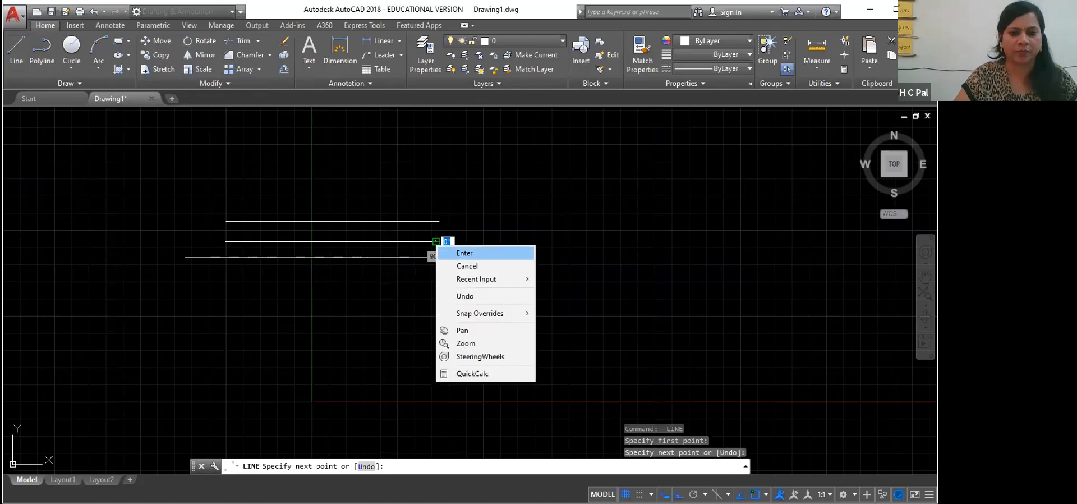
pyautogui.click(465, 253)
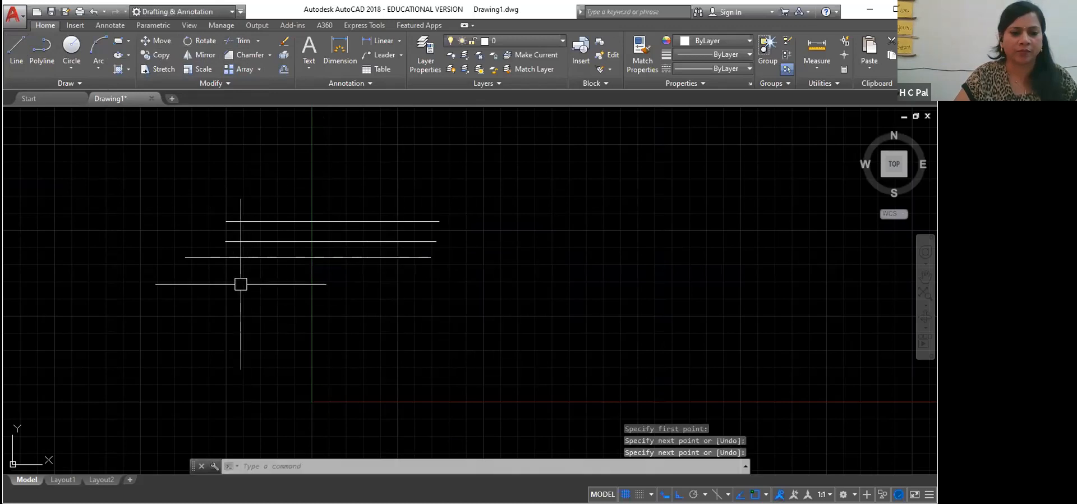
# - Draw two horizontal lines below the longest line, each about 257' long and roughly aligned with the short lines above
pyautogui.press('Return')
pyautogui.click(226, 241)
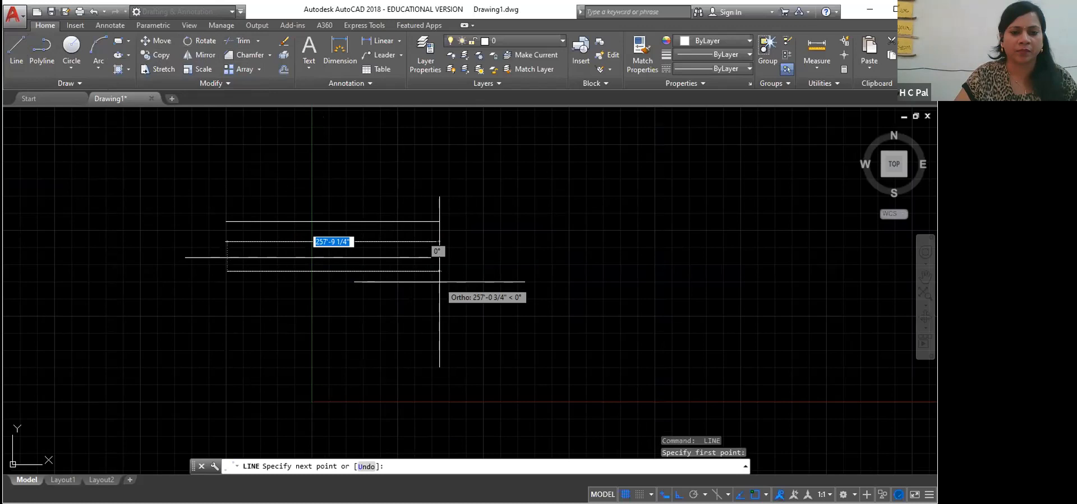
pyautogui.click(436, 281)
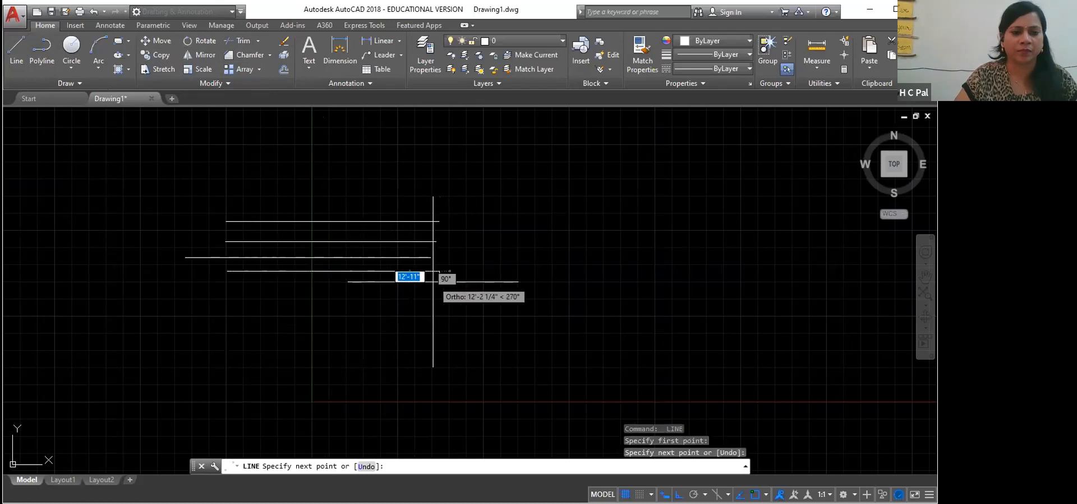
pyautogui.press('Return')
pyautogui.press('Return')
pyautogui.click(229, 296)
pyautogui.click(439, 289)
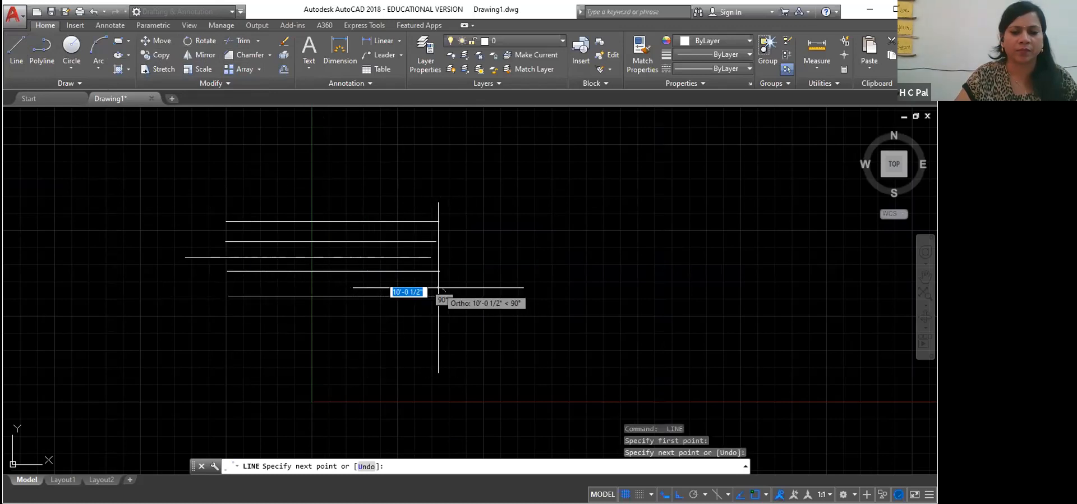
pyautogui.press('Return')
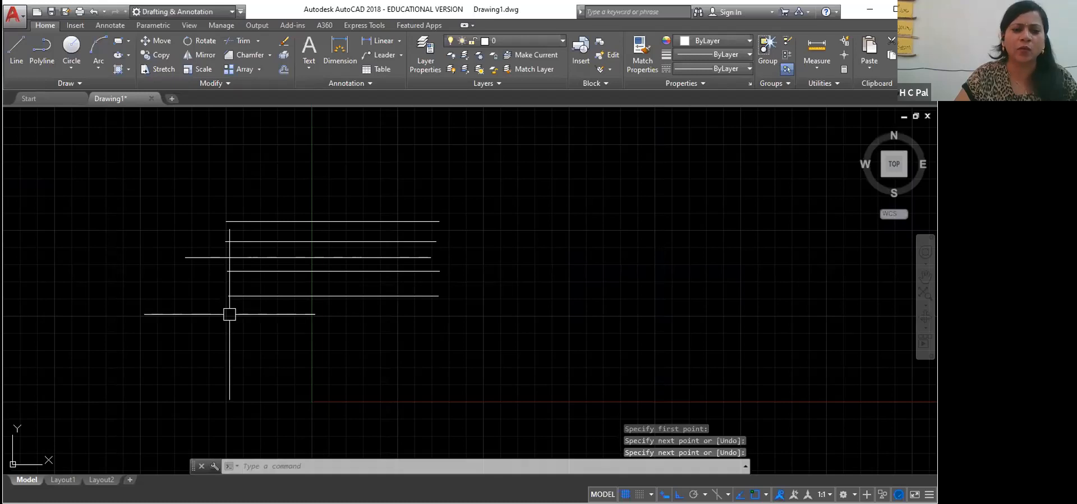
# - Draw two more horizontal lines below the stack, aligned with the lines above, the lower one about 260' long
pyautogui.press('Return')
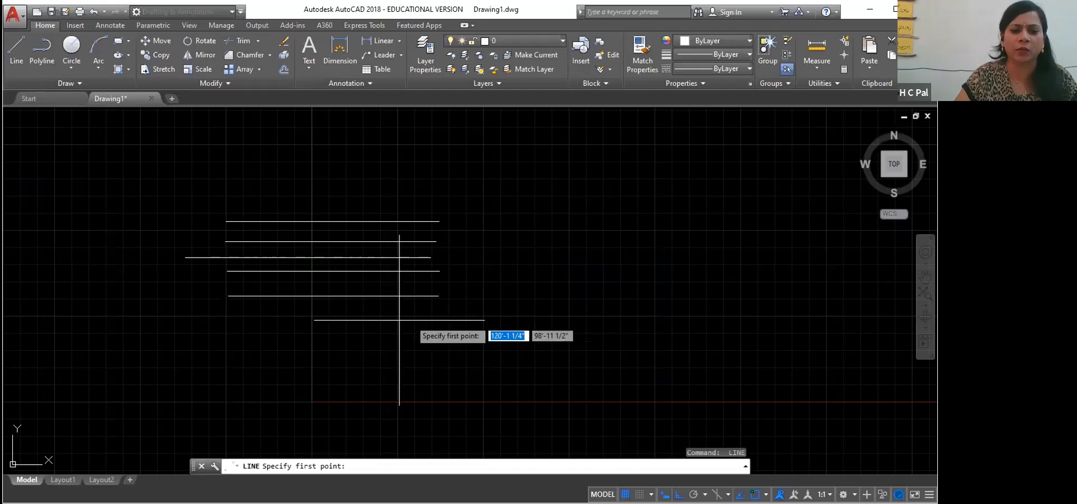
pyautogui.click(227, 315)
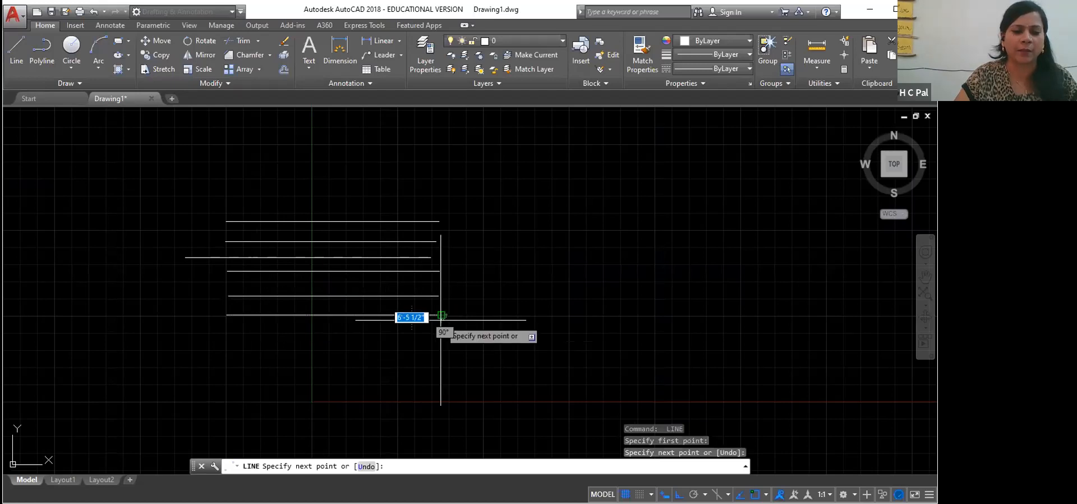
pyautogui.press('Return')
pyautogui.press('Return')
pyautogui.click(226, 331)
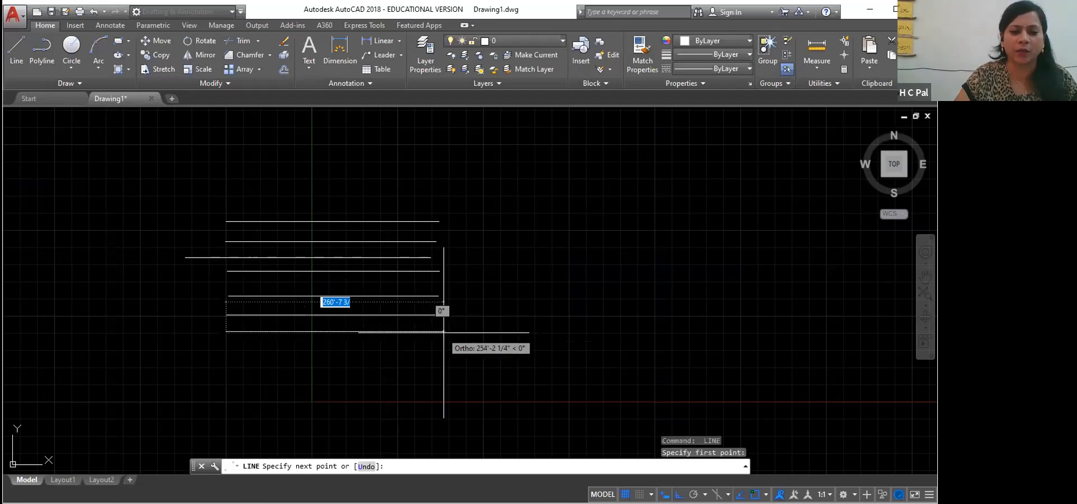
pyautogui.click(445, 331)
pyautogui.rightClick(443, 340)
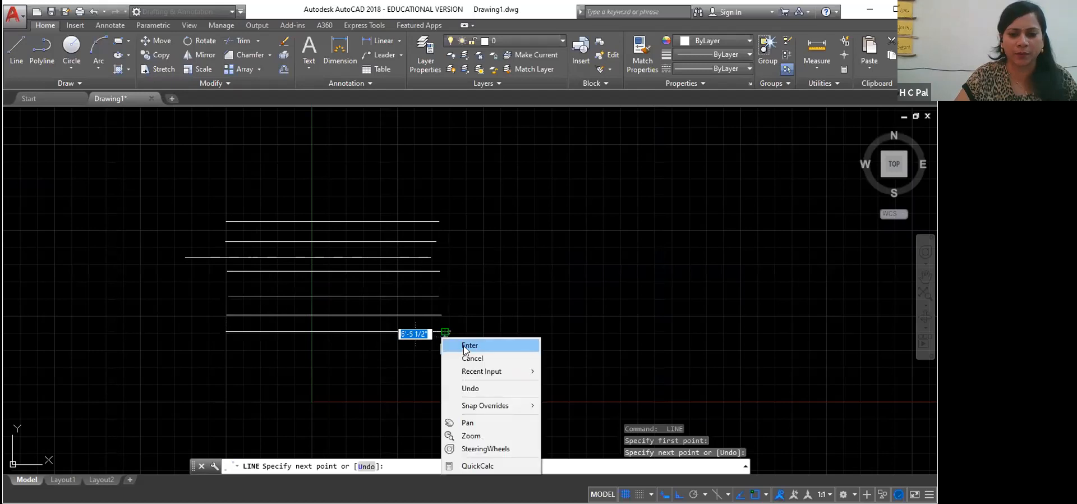
pyautogui.click(466, 346)
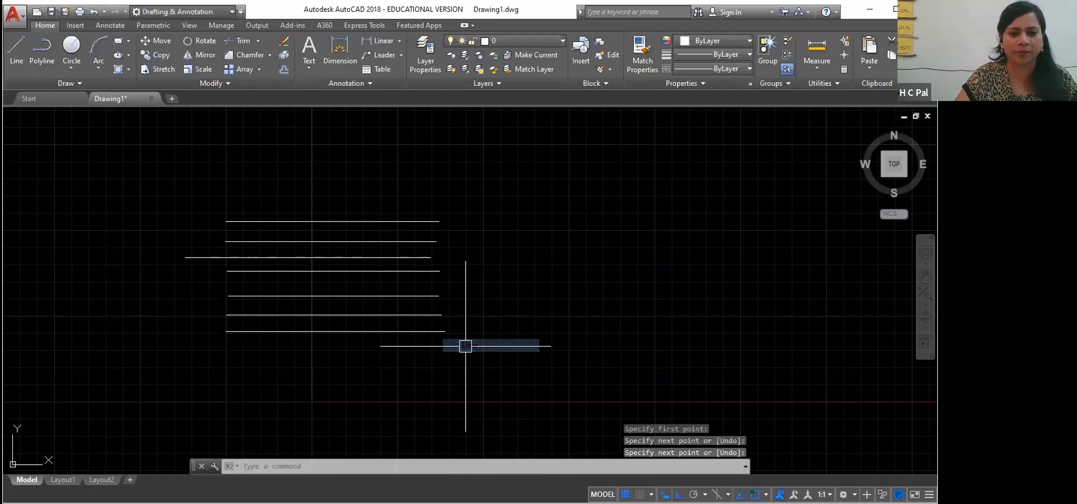
# - Draw a vertical line beside the left ends of the horizontal lines, extending above and below the whole stack
pyautogui.click(16, 51)
pyautogui.click(187, 191)
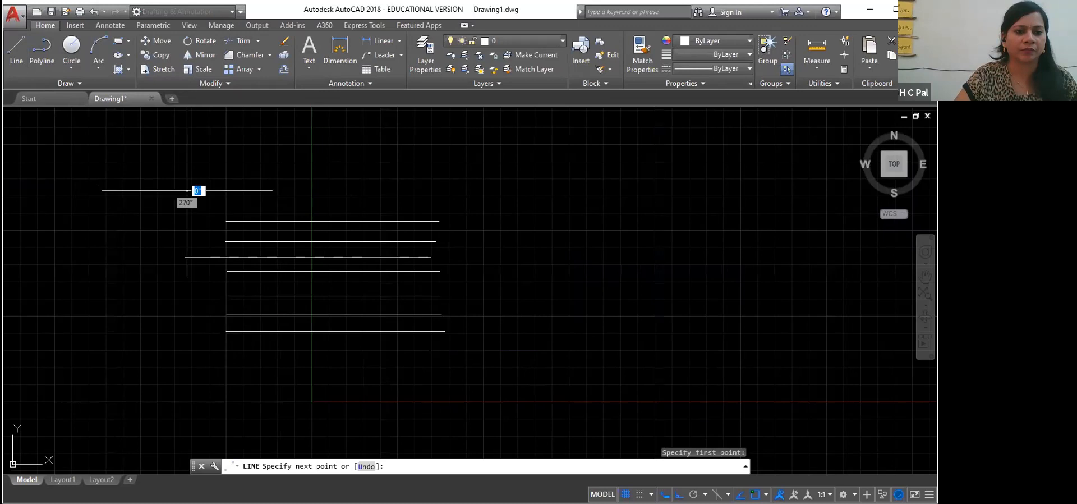
pyautogui.click(186, 371)
pyautogui.rightClick(187, 370)
pyautogui.click(213, 243)
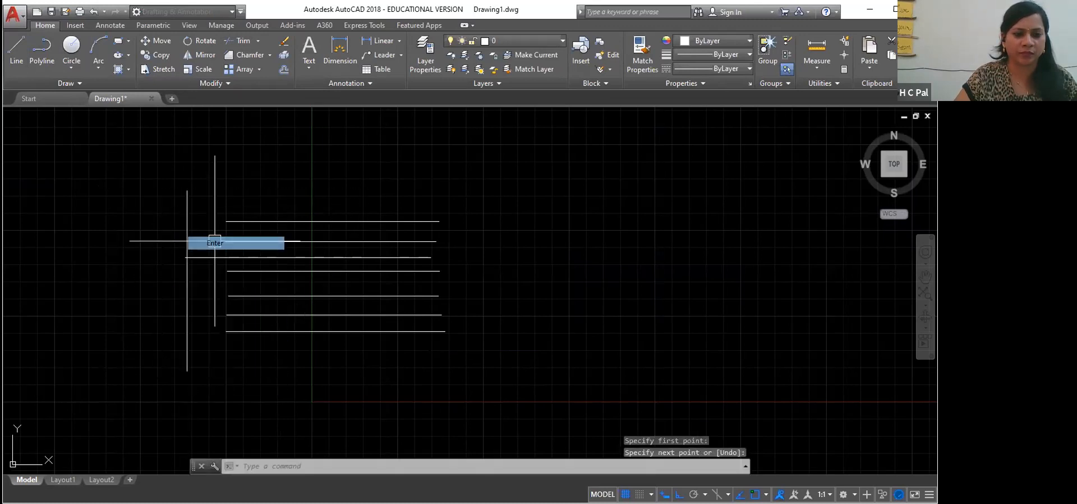
pyautogui.click(186, 291)
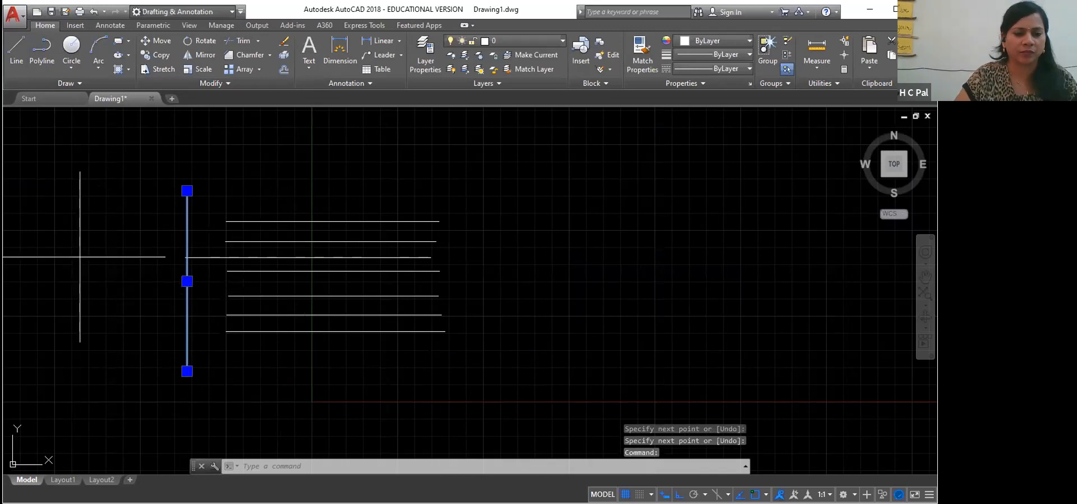
pyautogui.click(79, 256)
pyautogui.press('Escape')
pyautogui.press('Escape')
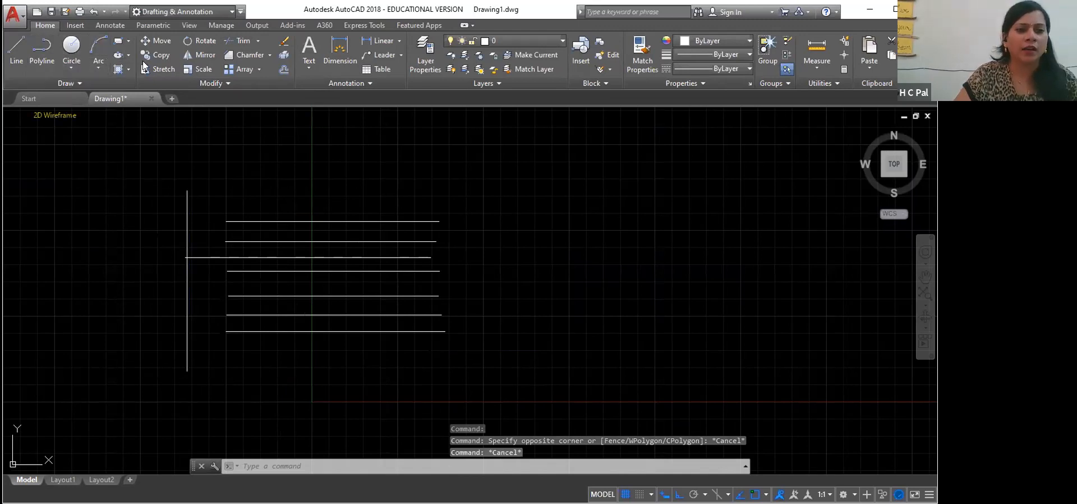
# - Copy the vertical line several times across the horizontal lines with Ortho on
pyautogui.click(161, 55)
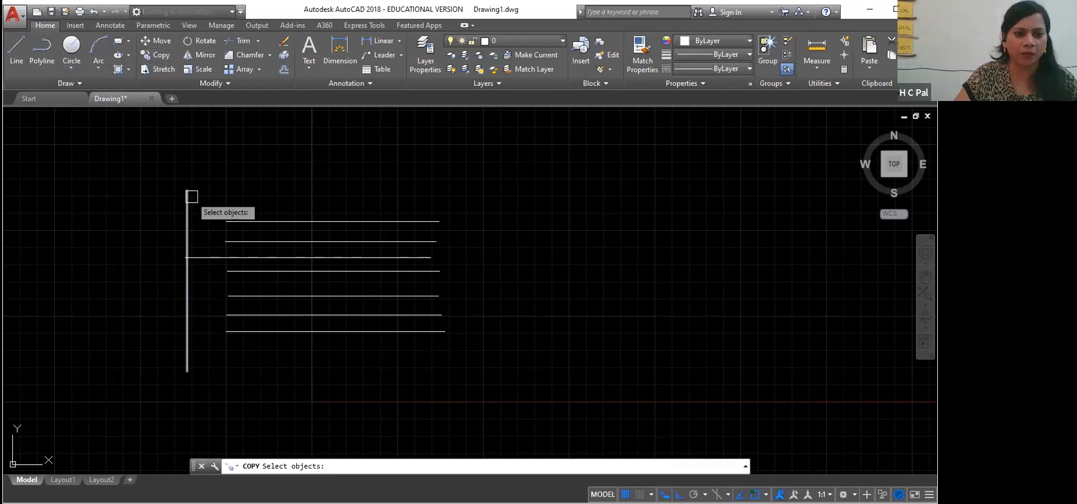
pyautogui.click(189, 215)
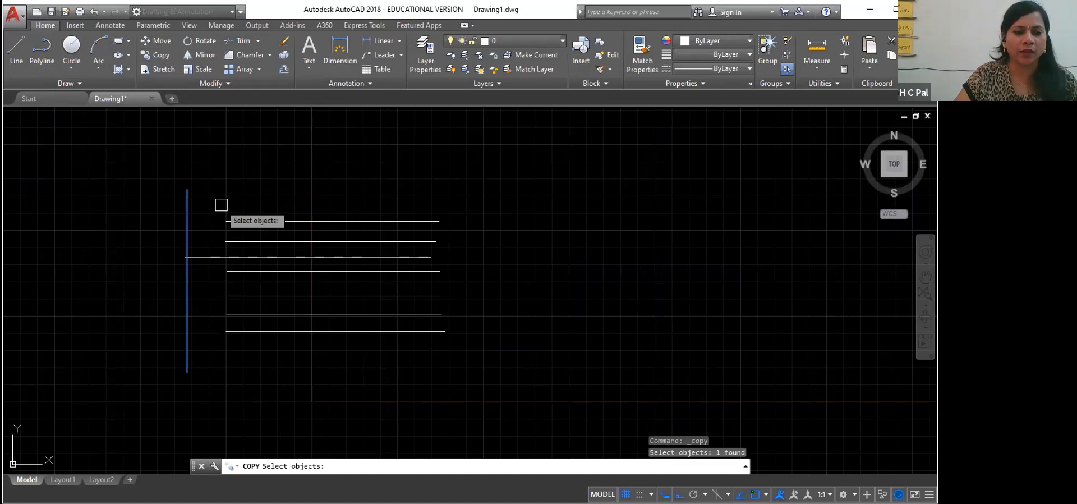
pyautogui.press('Return')
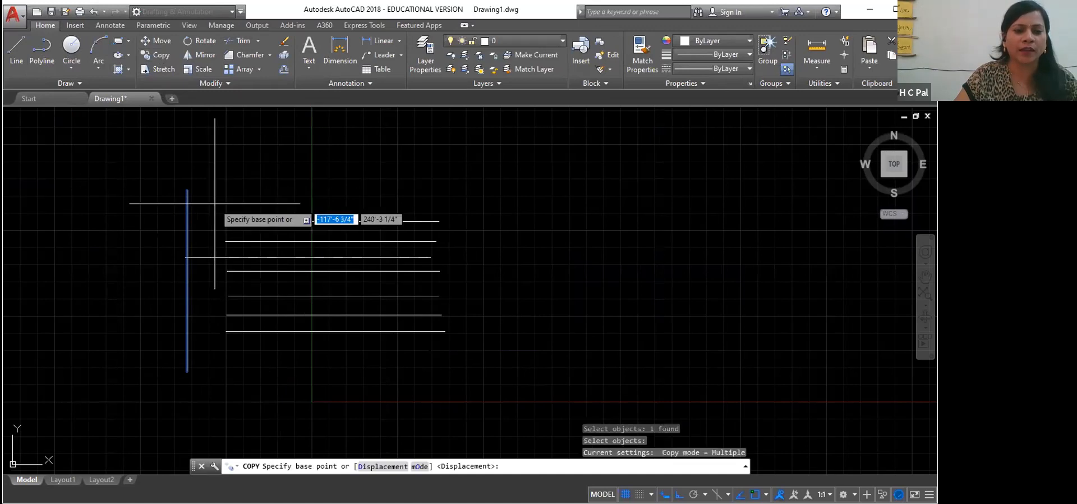
pyautogui.click(210, 191)
pyautogui.click(239, 192)
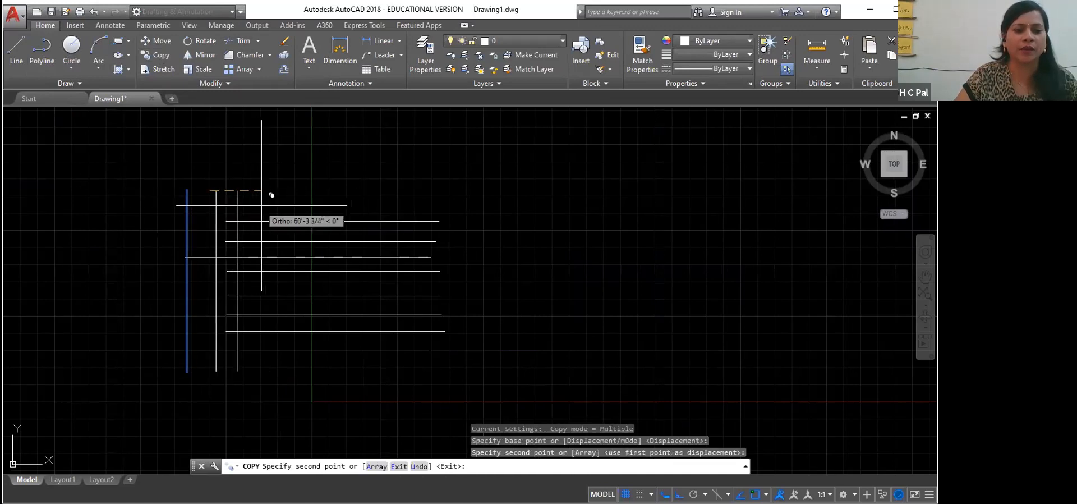
pyautogui.click(269, 196)
pyautogui.click(322, 205)
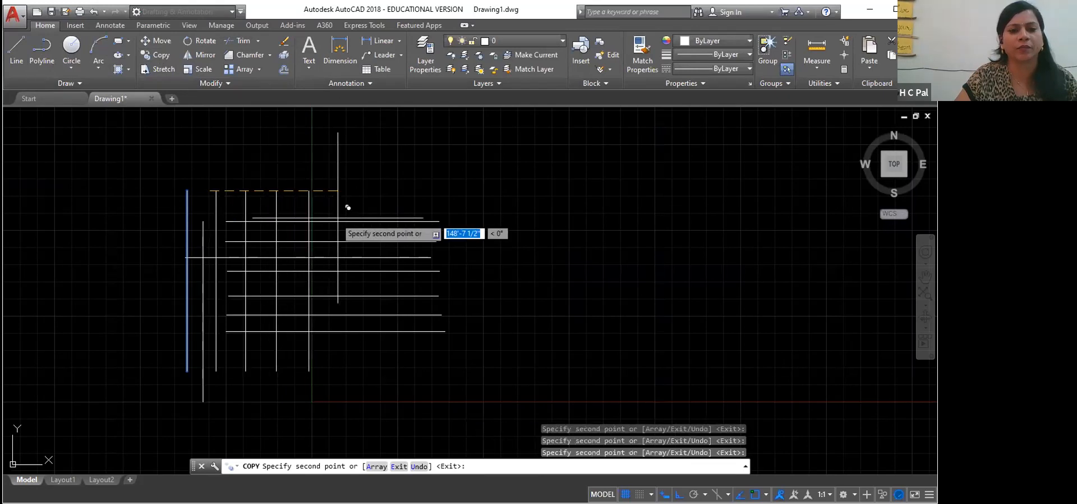
pyautogui.click(366, 235)
pyautogui.click(370, 230)
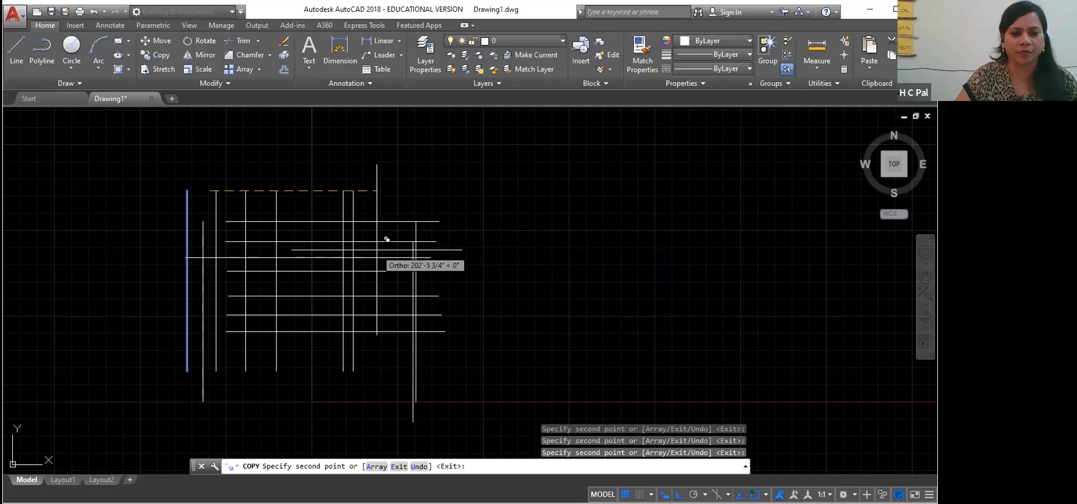
pyautogui.click(408, 240)
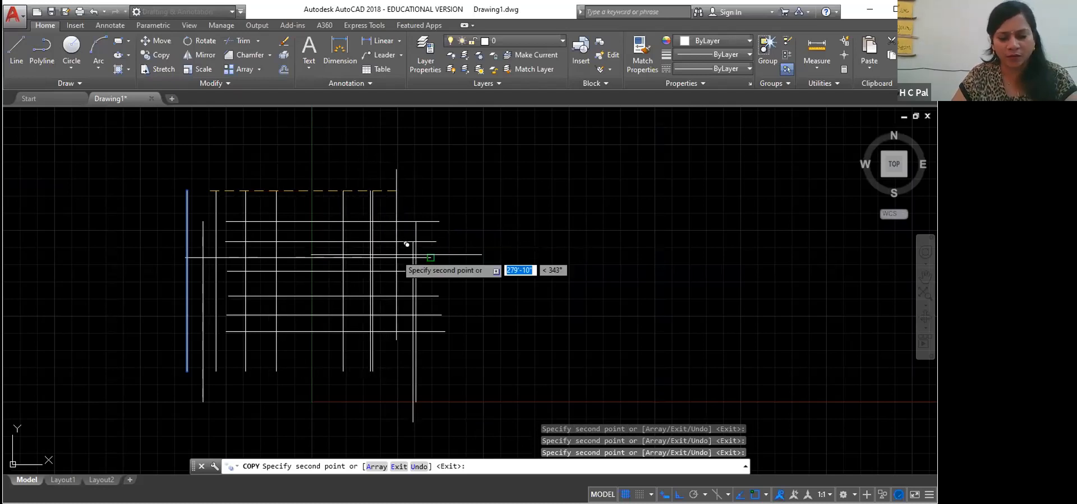
# - Place more copies of the vertical line at free positions with Ortho off, finish copying and turn Ortho back on
pyautogui.press('F8')
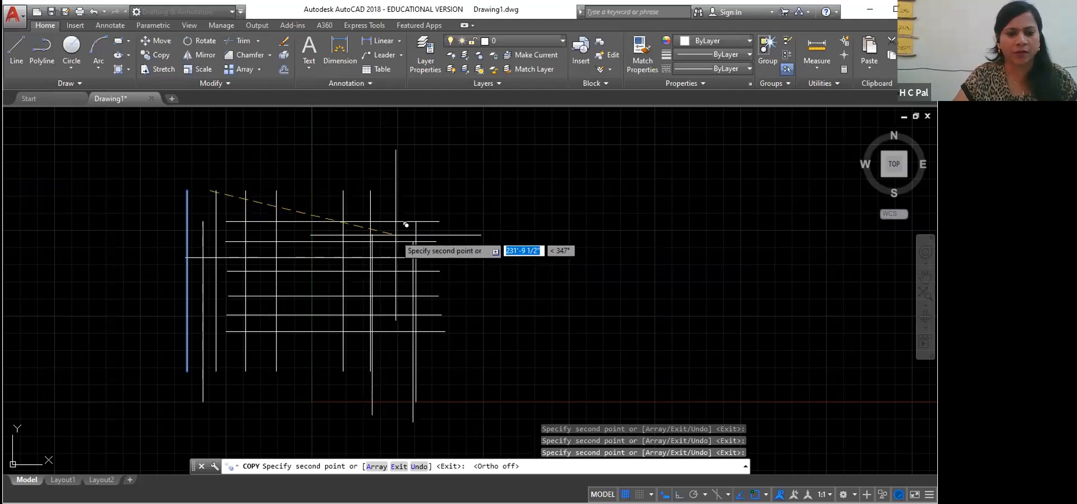
pyautogui.click(336, 264)
pyautogui.click(278, 270)
pyautogui.click(173, 333)
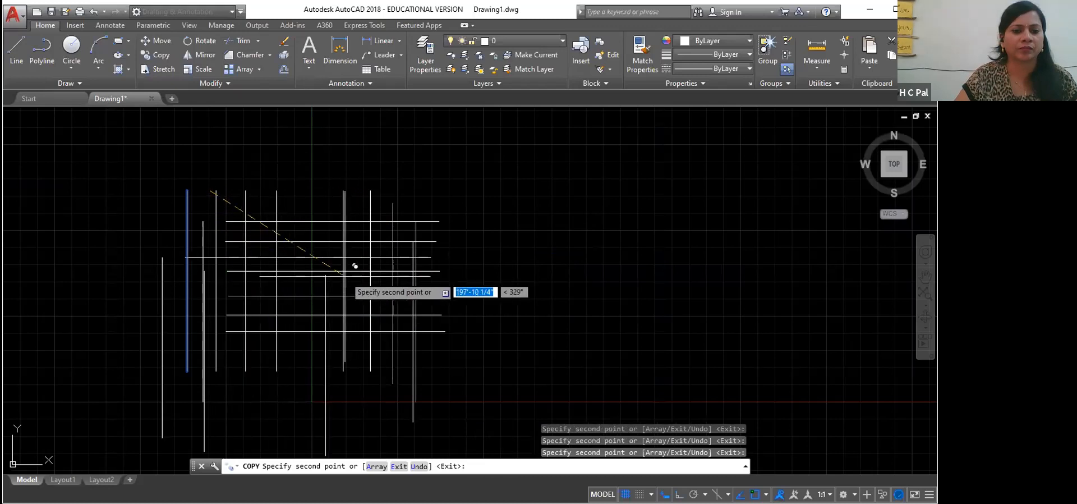
pyautogui.click(334, 201)
pyautogui.click(355, 195)
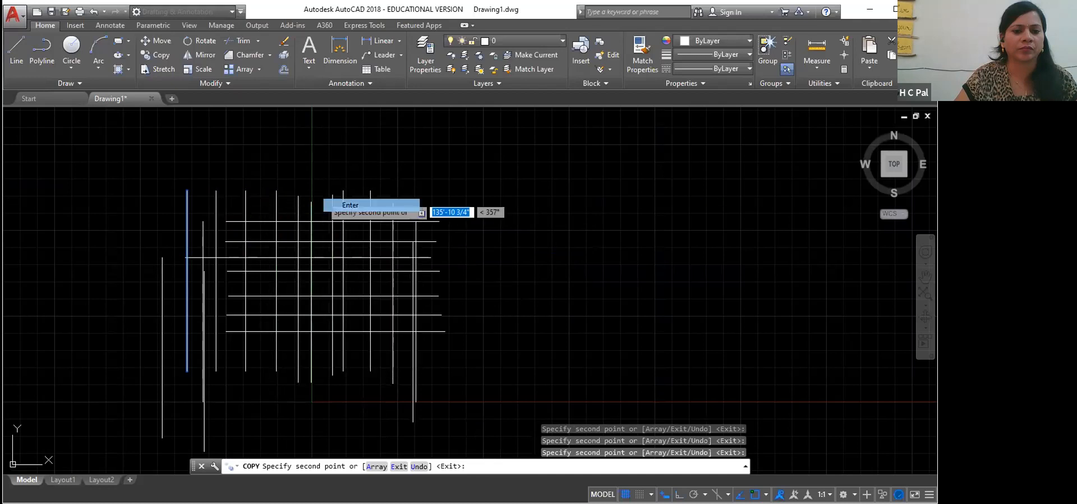
pyautogui.press('Return')
pyautogui.click(578, 305)
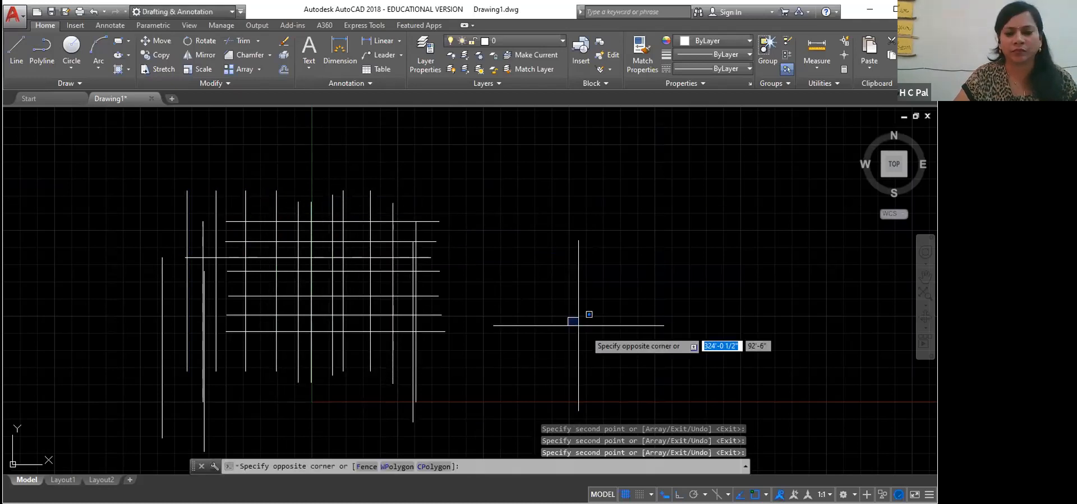
pyautogui.press('Escape')
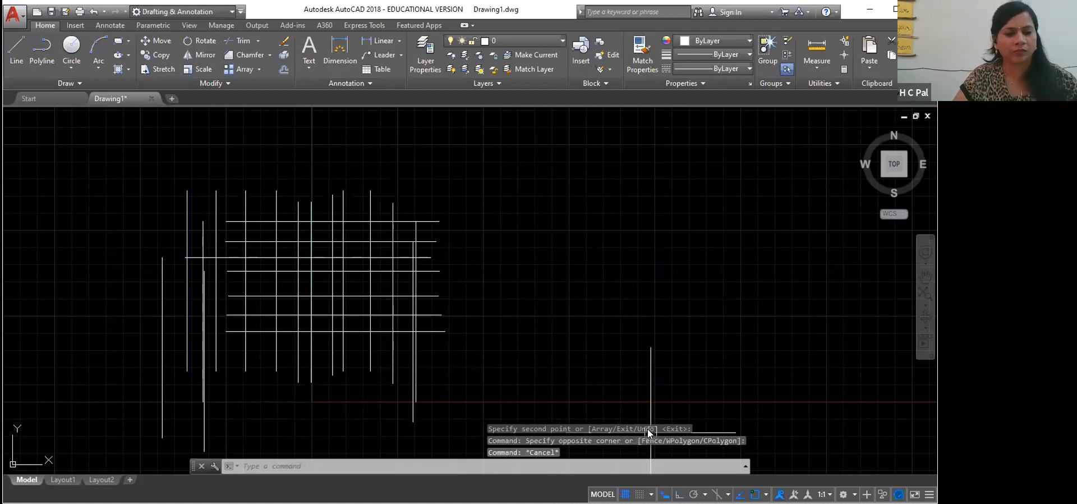
pyautogui.press('F8')
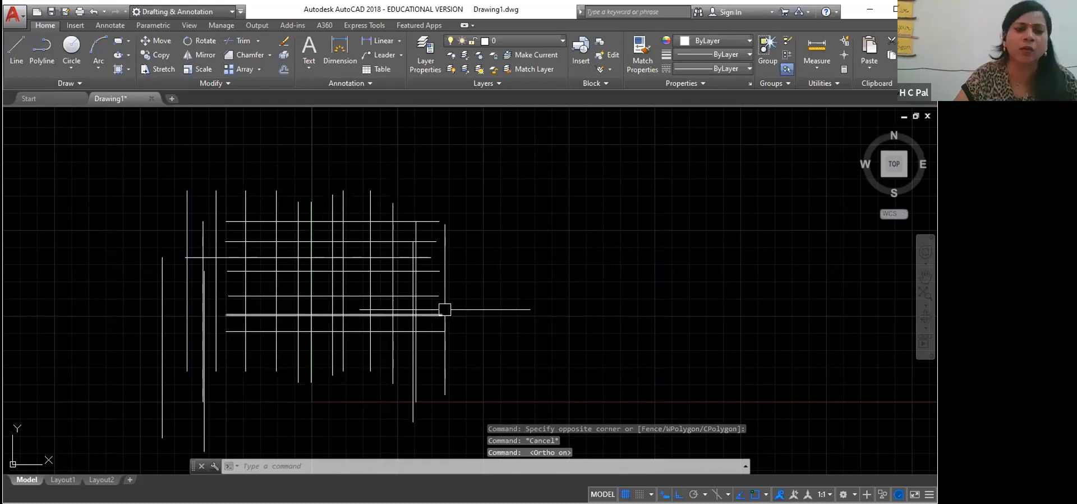
# - Start Trim with the uppermost horizontal line and the vertical line crossing its left end as cutting edges
pyautogui.scroll(2, 445, 309)
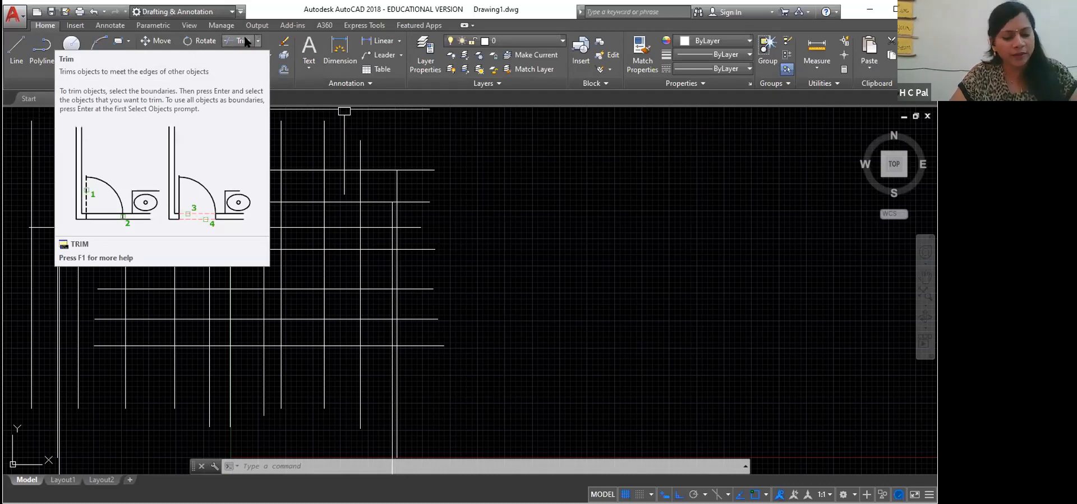
pyautogui.write('tr')
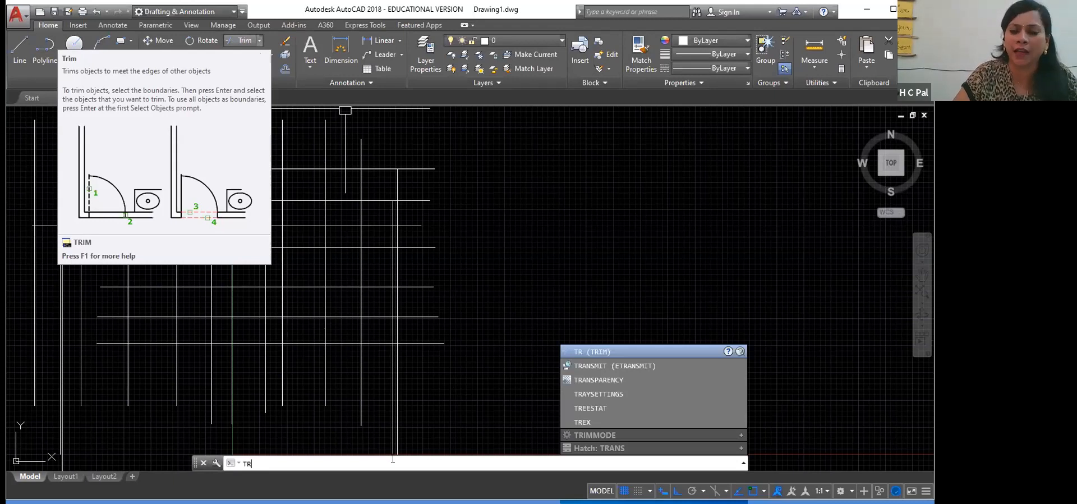
pyautogui.press('Return')
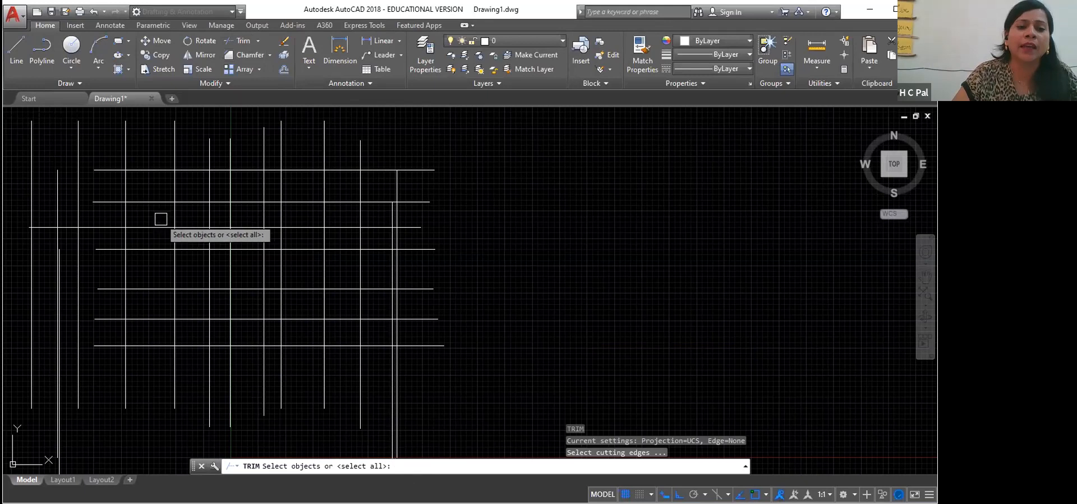
pyautogui.click(195, 172)
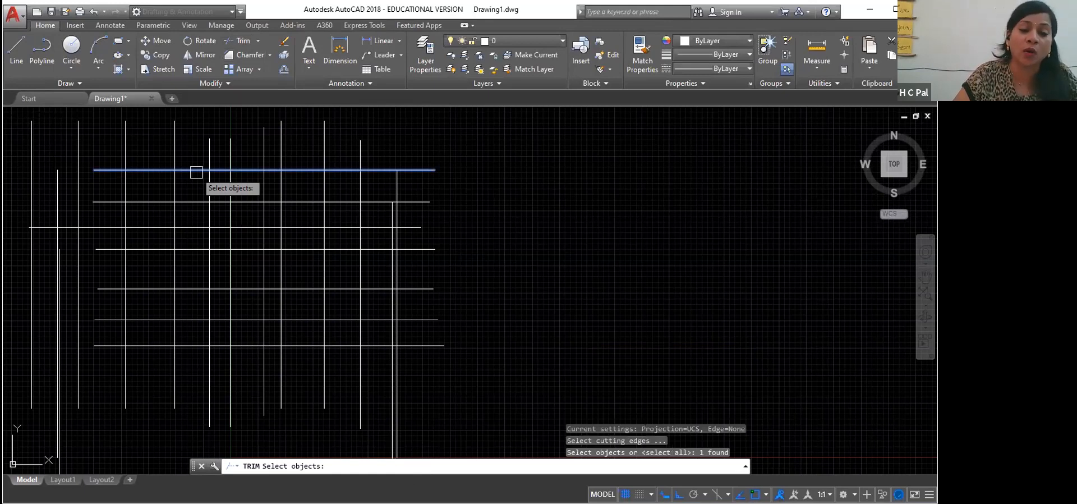
pyautogui.click(124, 212)
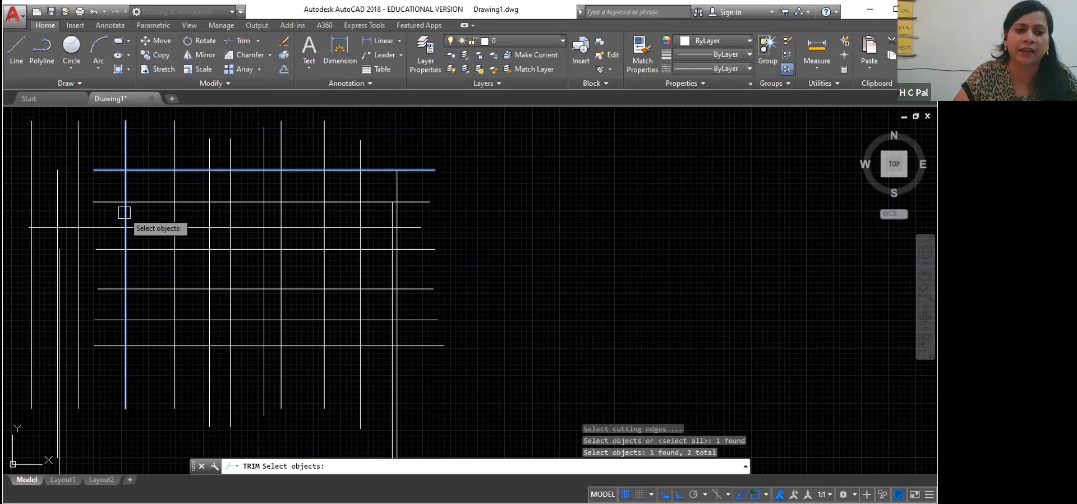
pyautogui.press('Return')
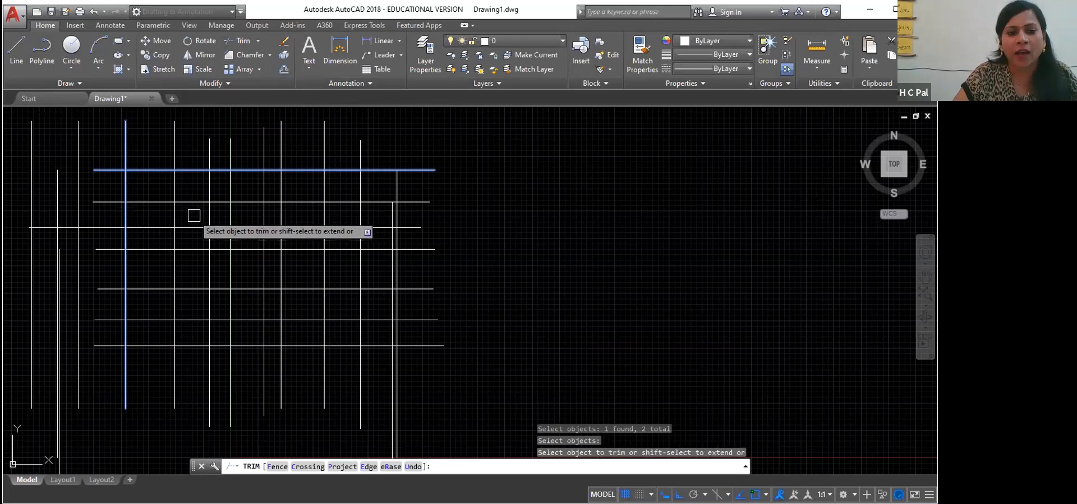
# - Trim away the parts of the inner vertical lines below the uppermost horizontal cutting edge
pyautogui.click(174, 188)
pyautogui.click(210, 190)
pyautogui.click(230, 187)
pyautogui.click(263, 187)
pyautogui.click(281, 186)
pyautogui.click(255, 285)
# - Undo the trims of the vertical lines below the uppermost horizontal line
pyautogui.hotkey('ctrl', 'z')
pyautogui.hotkey('ctrl', 'z')
pyautogui.hotkey('ctrl', 'z')
pyautogui.hotkey('ctrl', 'z')
pyautogui.hotkey('ctrl', 'z')
pyautogui.hotkey('ctrl', 'z')
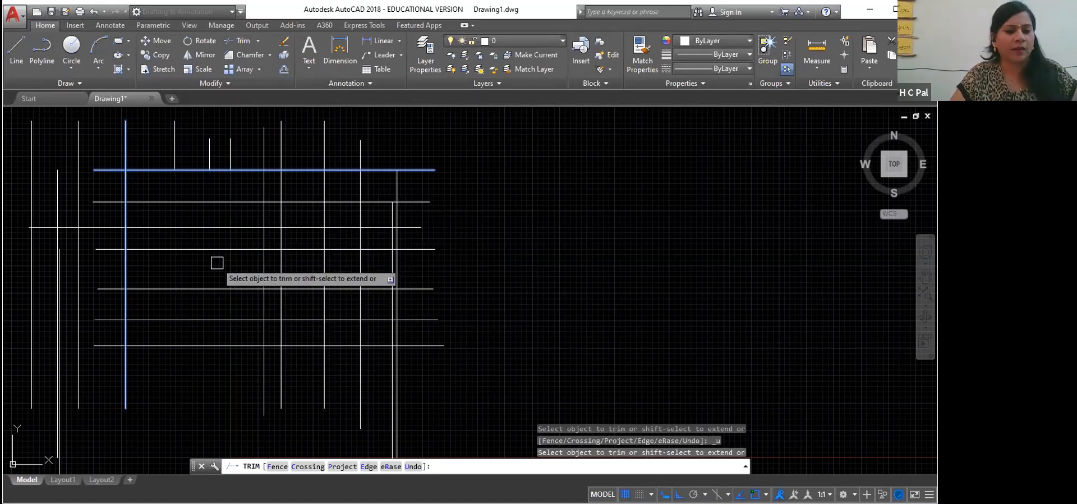
pyautogui.hotkey('ctrl', 'z')
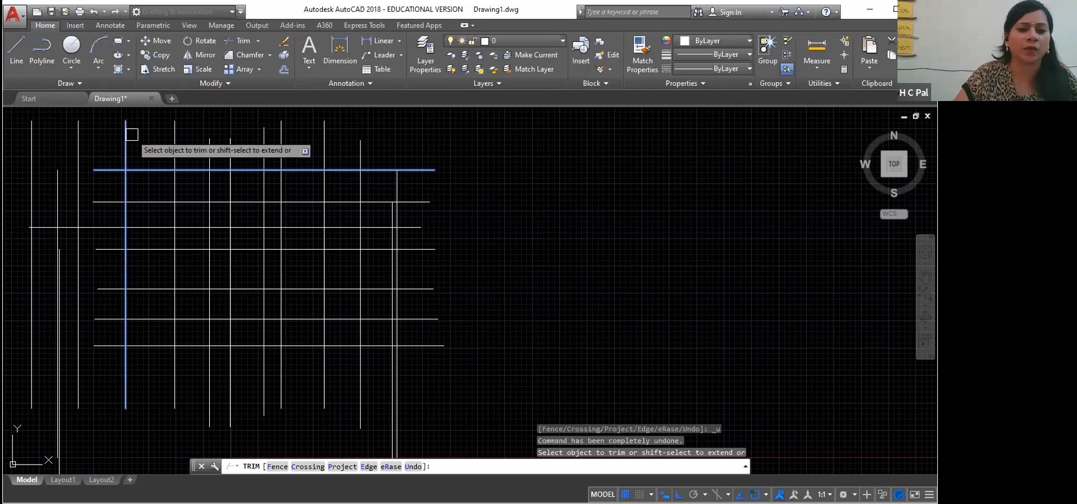
pyautogui.hotkey('ctrl', 'z')
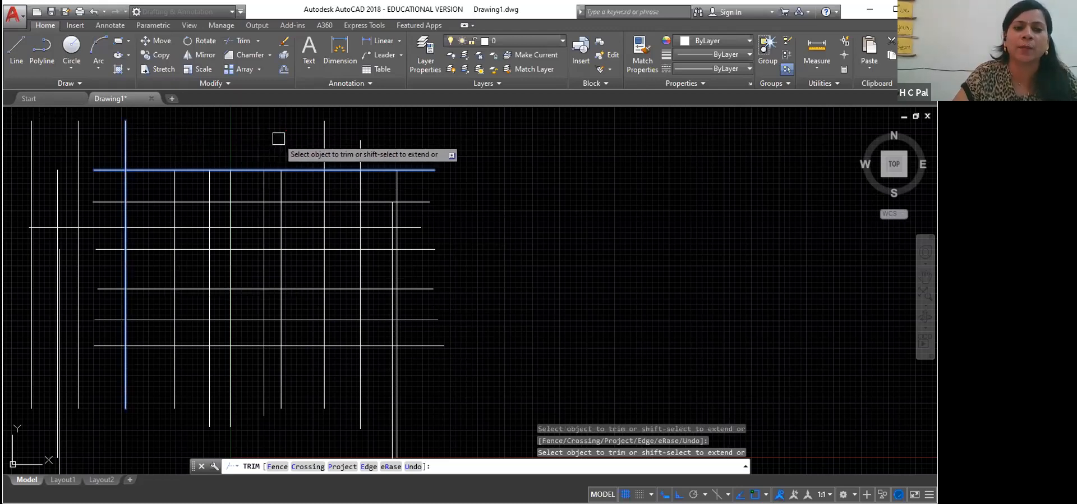
# - Trim off the ends of the vertical lines that project above the uppermost horizontal line, right of the vertical cutting edge
pyautogui.click(365, 147)
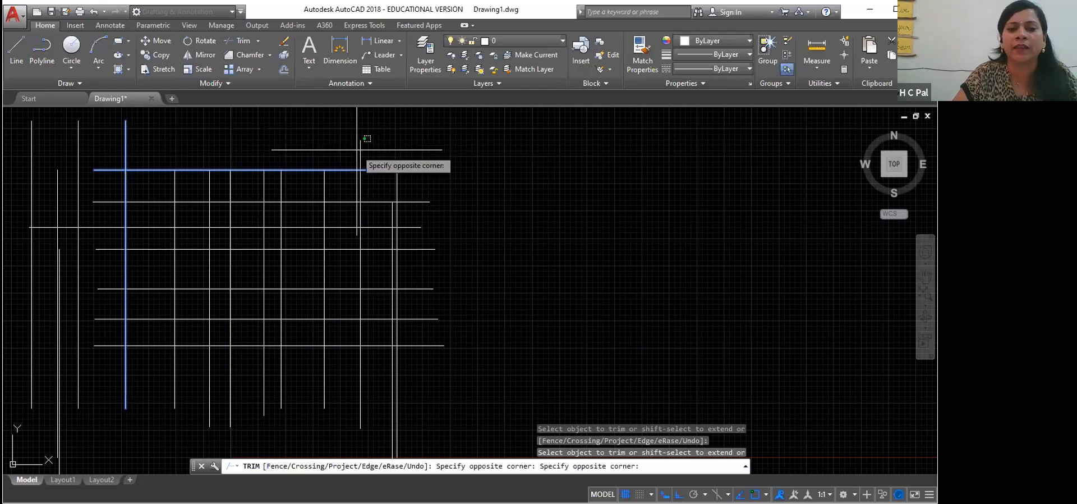
pyautogui.click(361, 149)
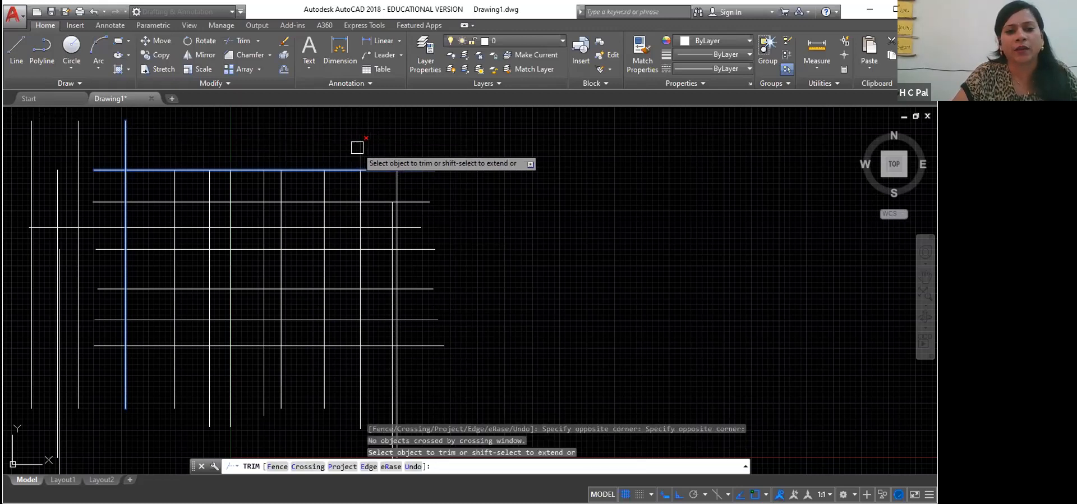
pyautogui.click(360, 149)
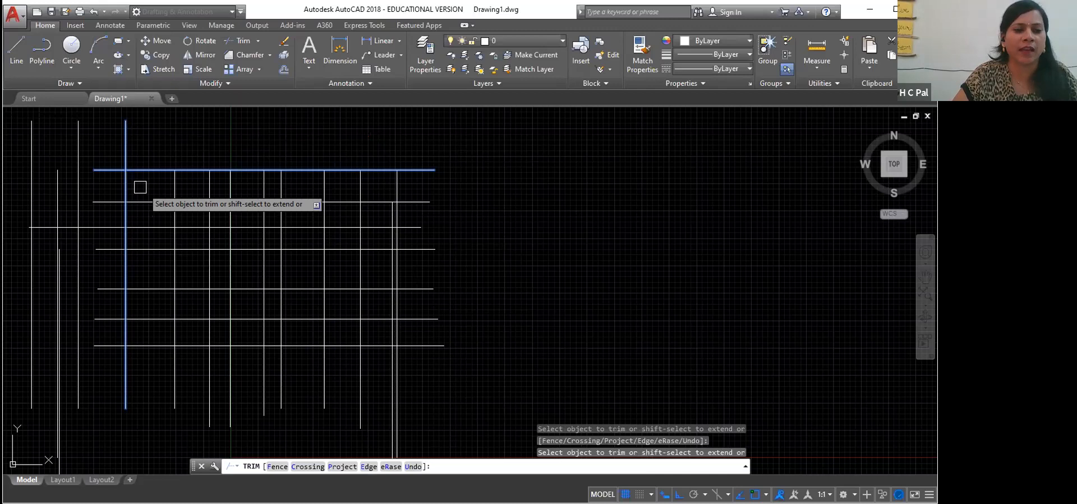
# - Trim off the ends of the horizontal lines that project left of the vertical cutting edge
pyautogui.click(112, 169)
pyautogui.click(111, 201)
pyautogui.click(112, 227)
pyautogui.click(111, 248)
pyautogui.click(110, 289)
pyautogui.click(110, 319)
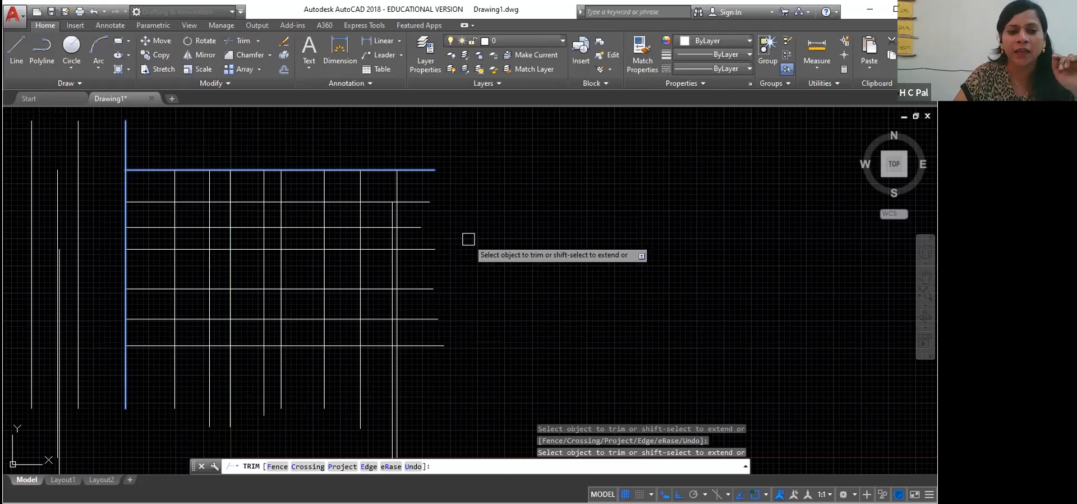
# - Try to trim the grid's rightmost vertical line below the uppermost horizontal cutting edge
pyautogui.click(396, 323)
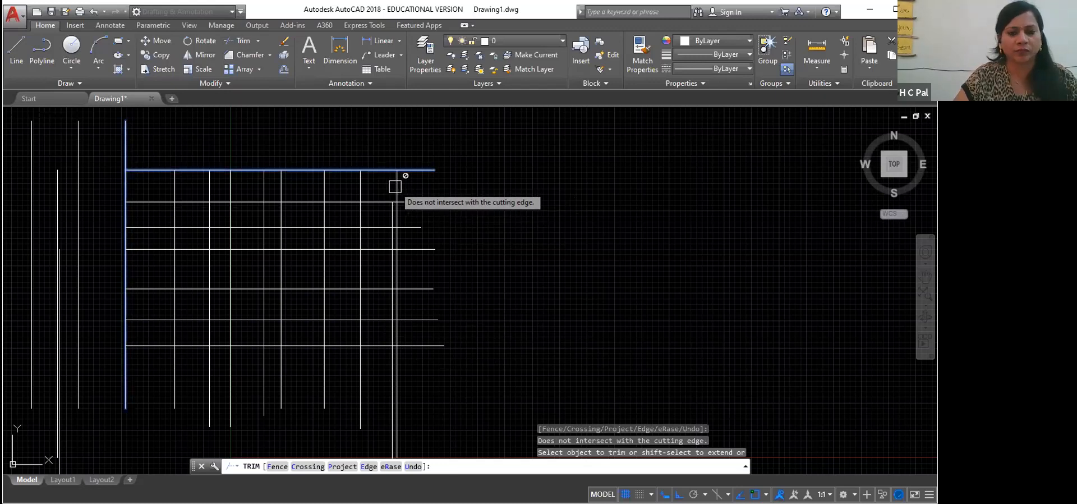
pyautogui.press('Return')
pyautogui.click(396, 180)
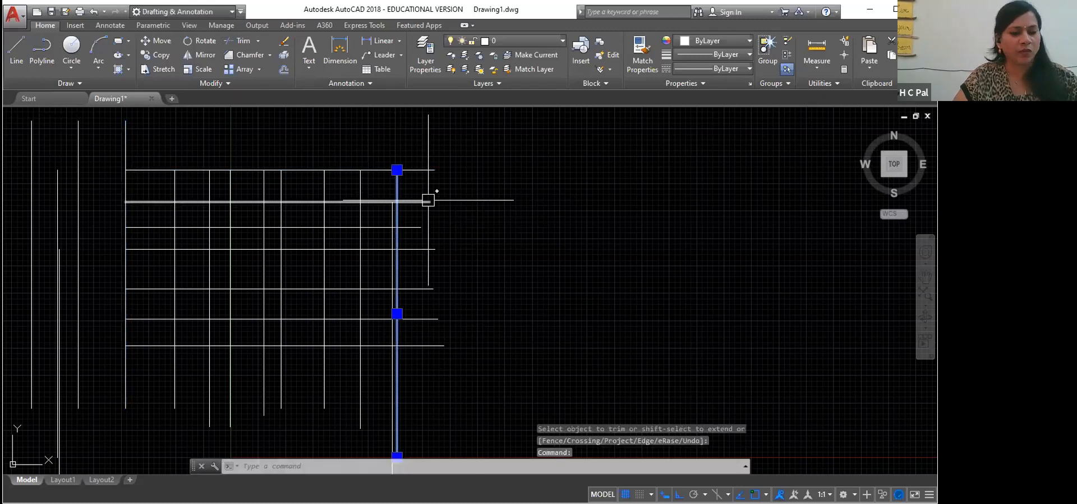
pyautogui.press('Escape')
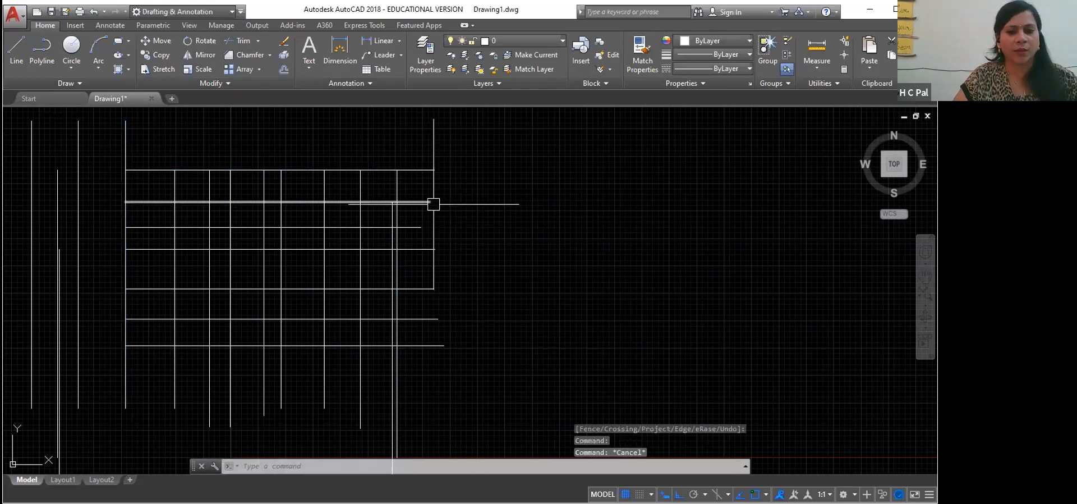
pyautogui.press('Return')
pyautogui.click(398, 188)
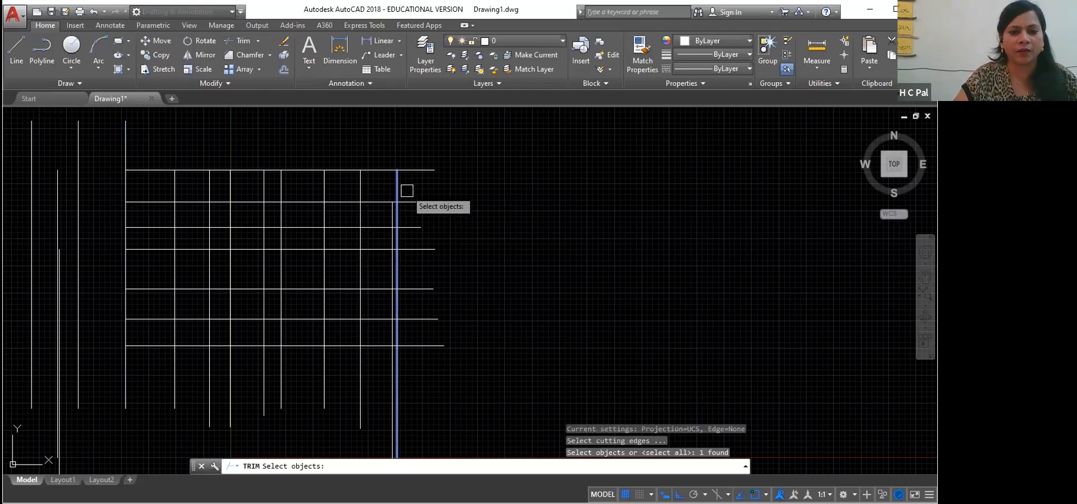
pyautogui.click(469, 180)
pyautogui.press('Escape')
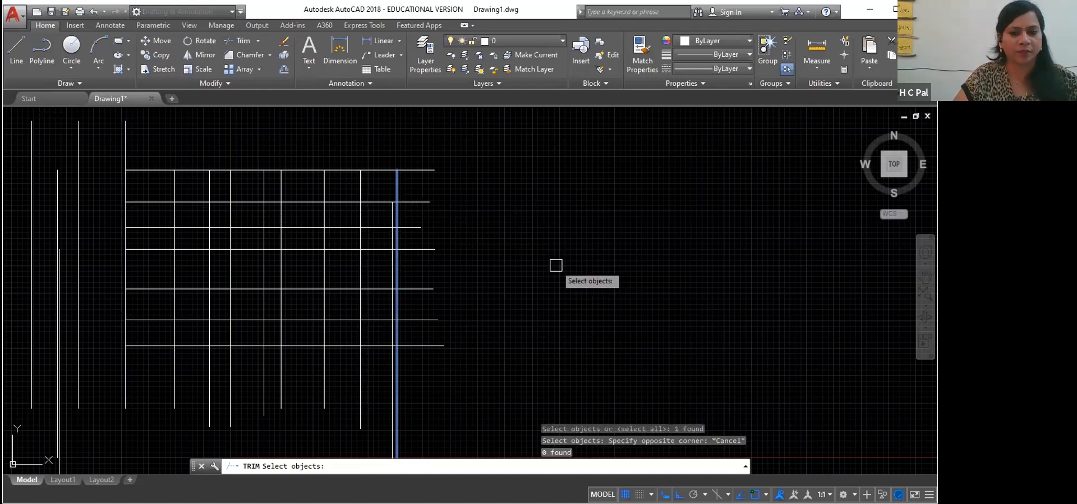
pyautogui.click(351, 171)
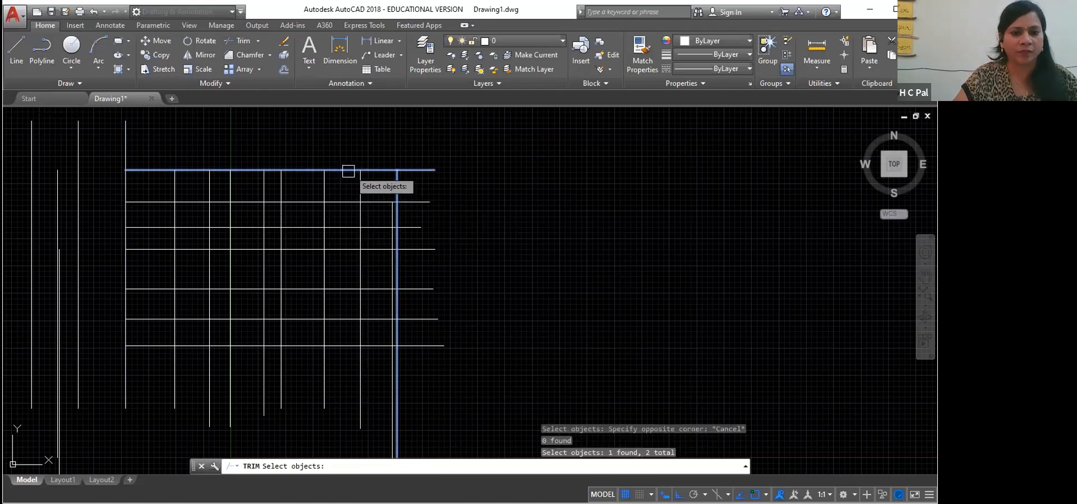
pyautogui.click(125, 192)
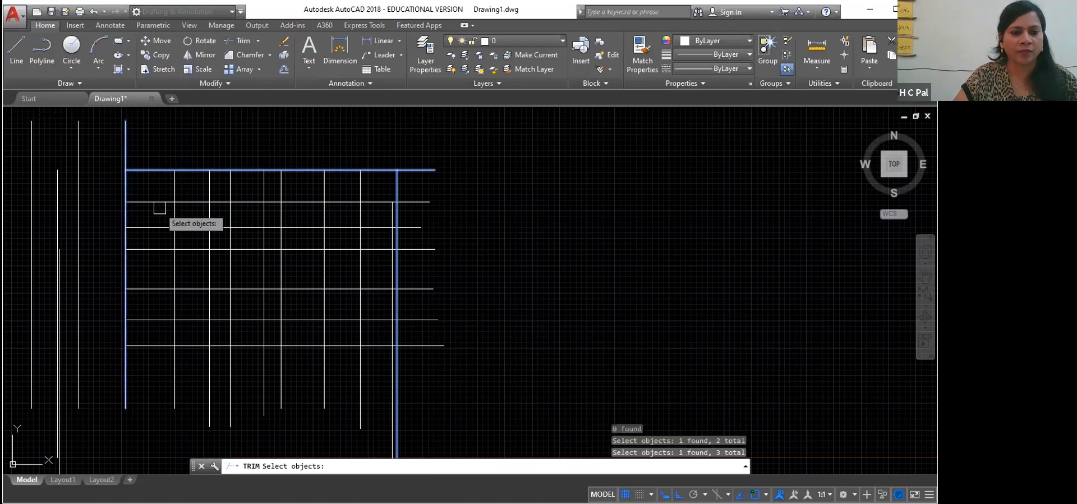
pyautogui.click(387, 201)
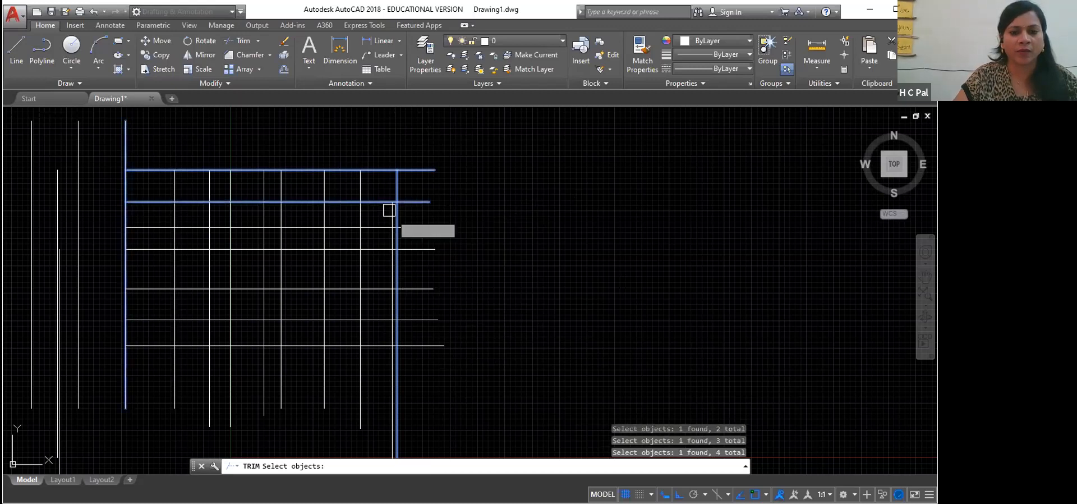
pyautogui.press('Return')
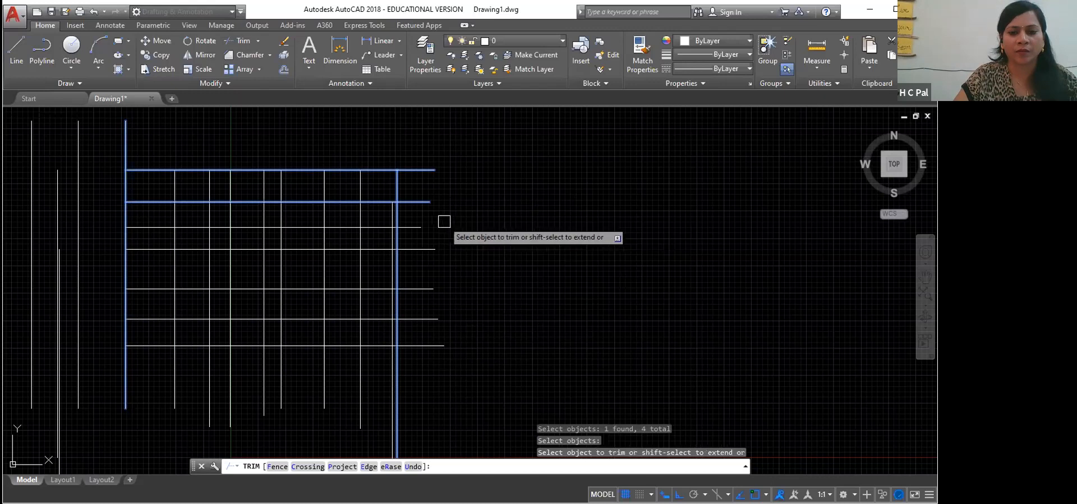
pyautogui.press('Escape')
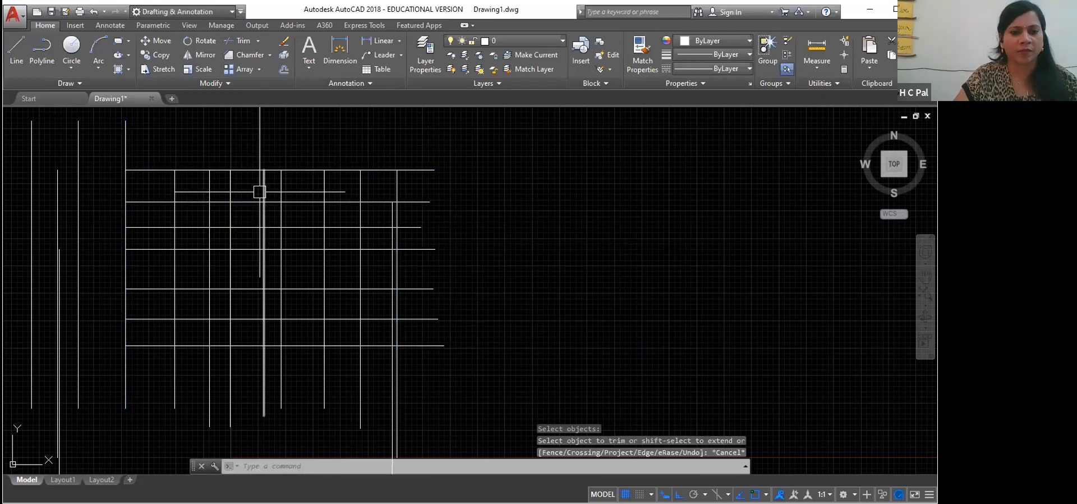
# - Try to trim the grid's rightmost vertical line, using the uppermost horizontal line and the grid's leftmost vertical line as cutting edges
pyautogui.press('Return')
pyautogui.click(225, 169)
pyautogui.click(125, 195)
pyautogui.press('Return')
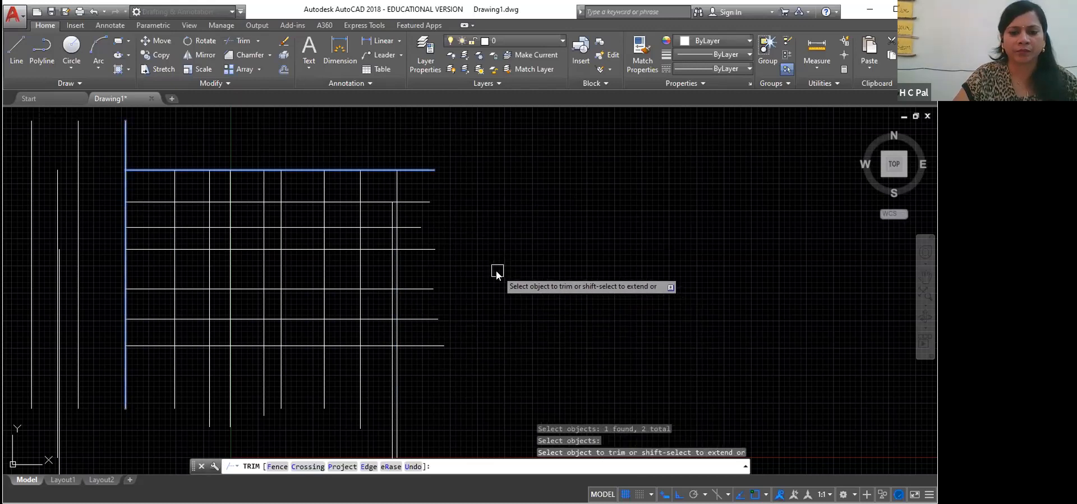
pyautogui.rightClick(497, 272)
pyautogui.click(440, 214)
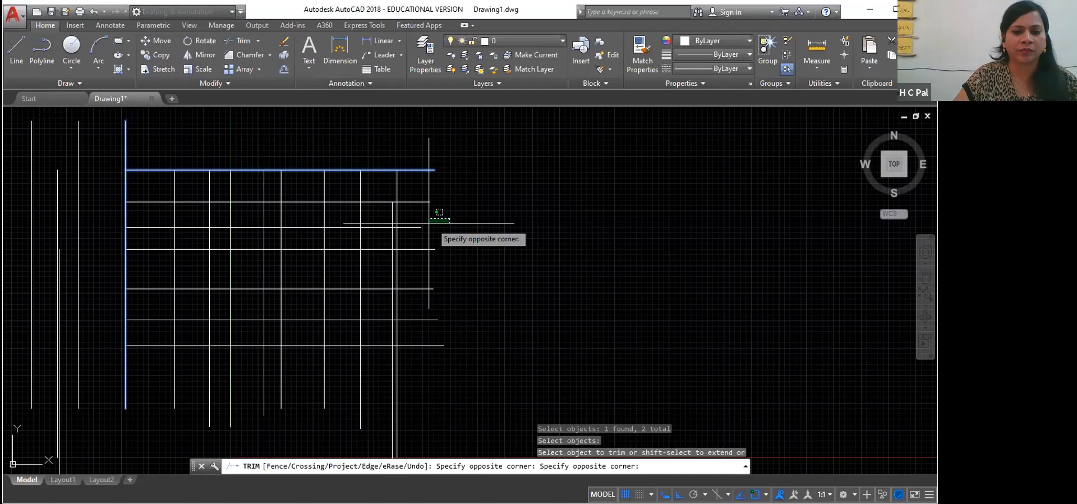
pyautogui.click(397, 190)
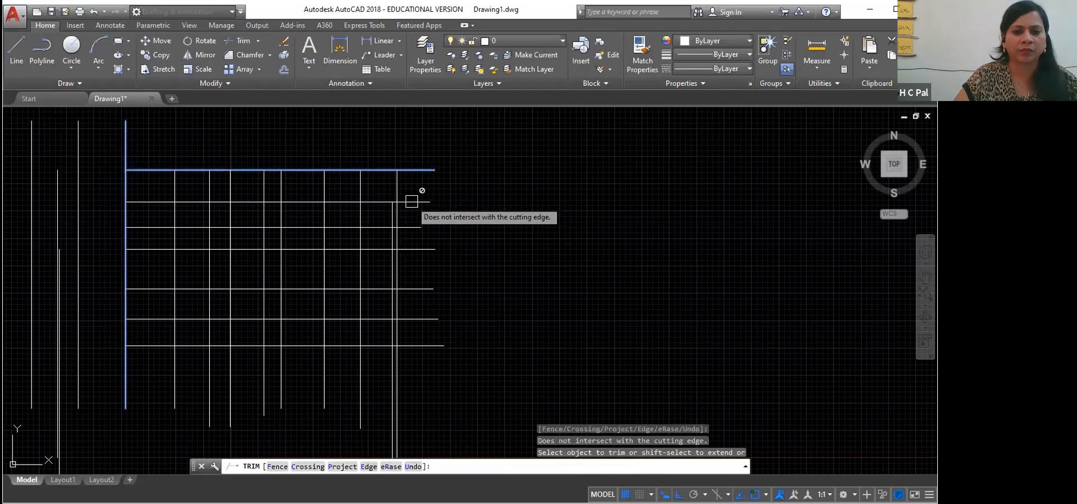
# - Try to trim the right end of the second horizontal line and an inner vertical line against the same cutting edges
pyautogui.rightClick(415, 200)
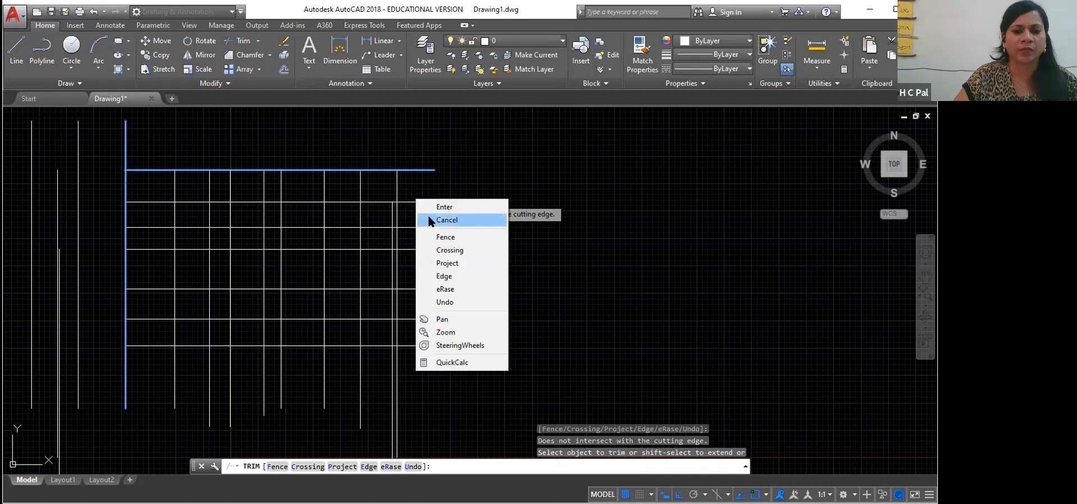
pyautogui.click(416, 201)
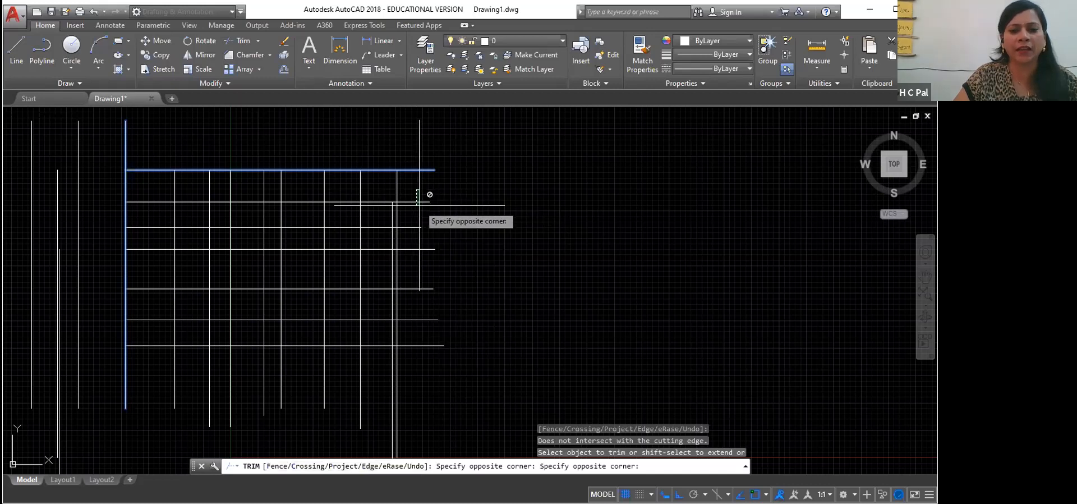
pyautogui.click(433, 190)
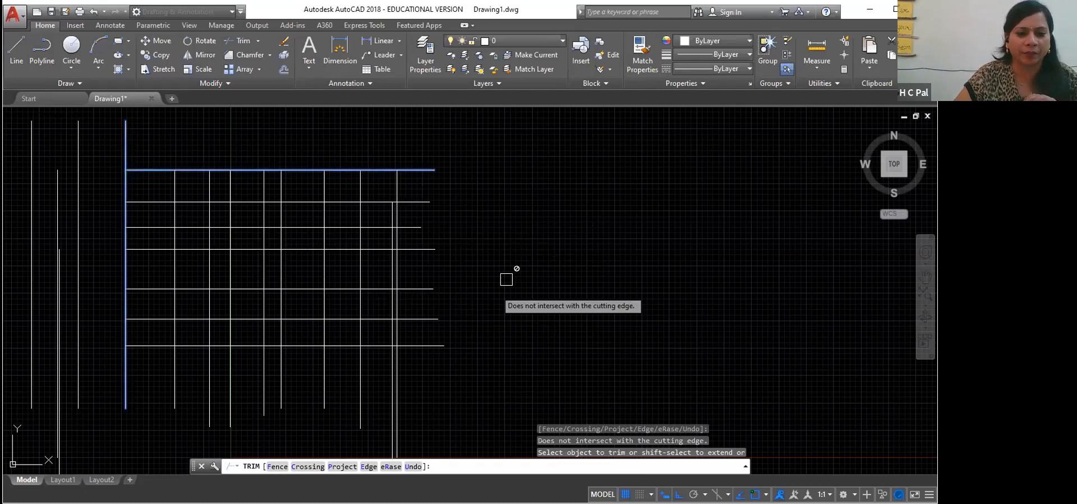
pyautogui.click(279, 187)
pyautogui.rightClick(279, 187)
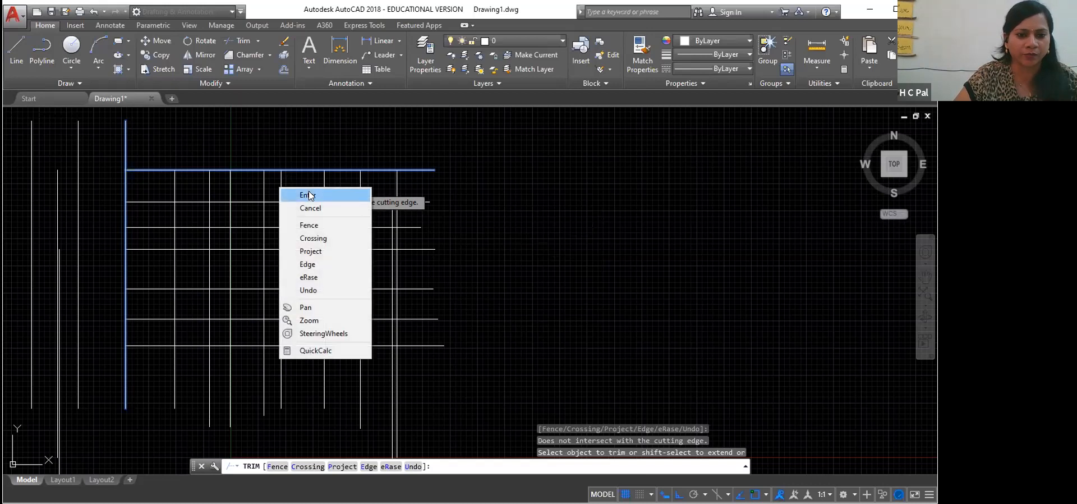
pyautogui.click(309, 195)
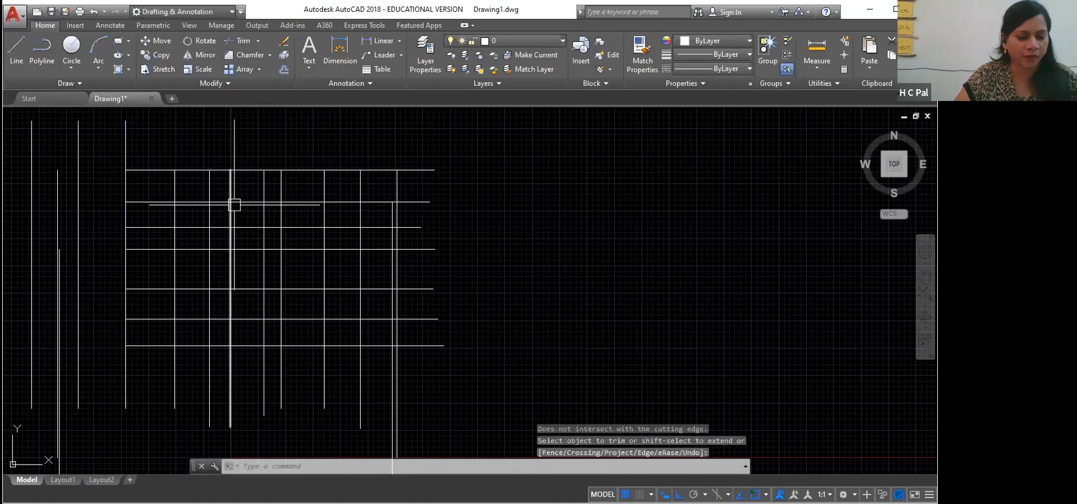
# - Try to trim the third inner vertical line against the uppermost horizontal line and the grid's leftmost vertical line
pyautogui.write('TR')
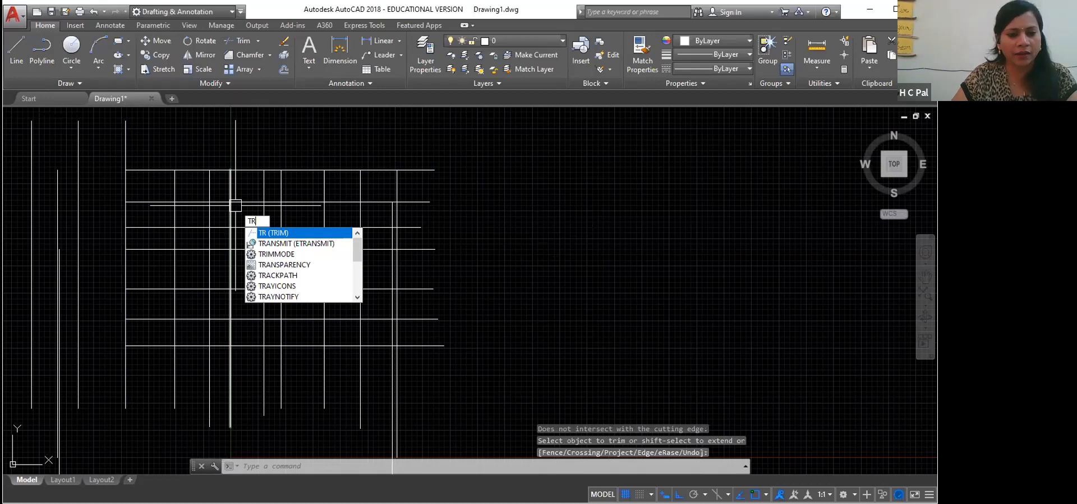
pyautogui.press('Return')
pyautogui.click(247, 169)
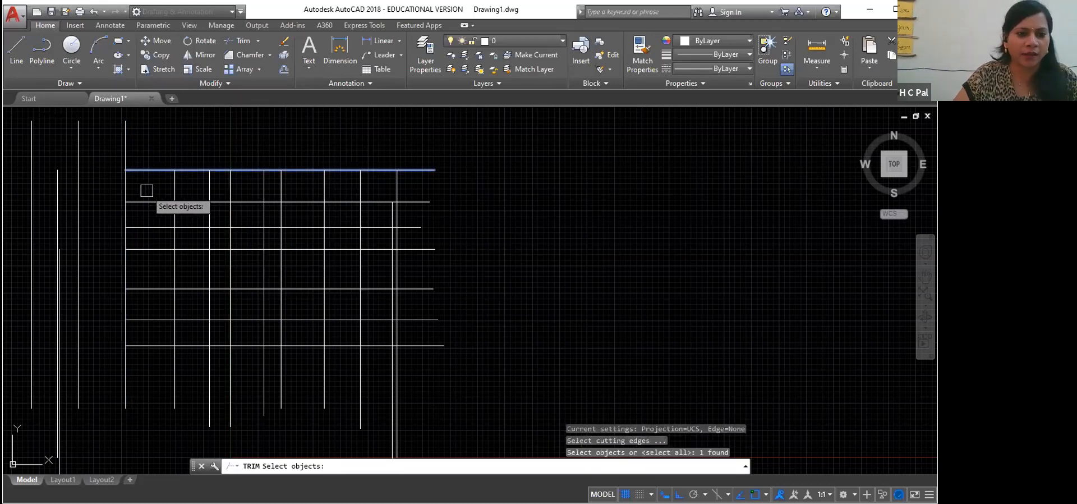
pyautogui.click(125, 184)
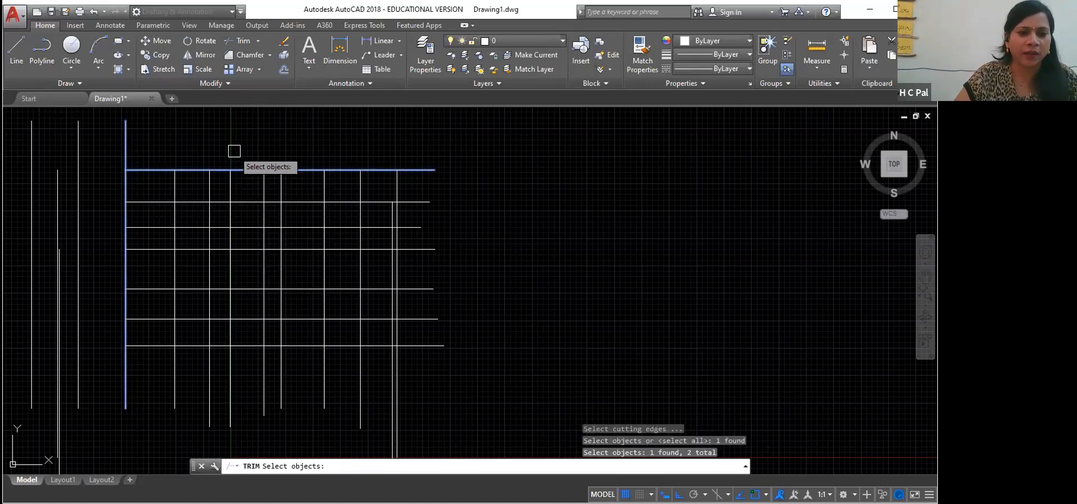
pyautogui.press('Return')
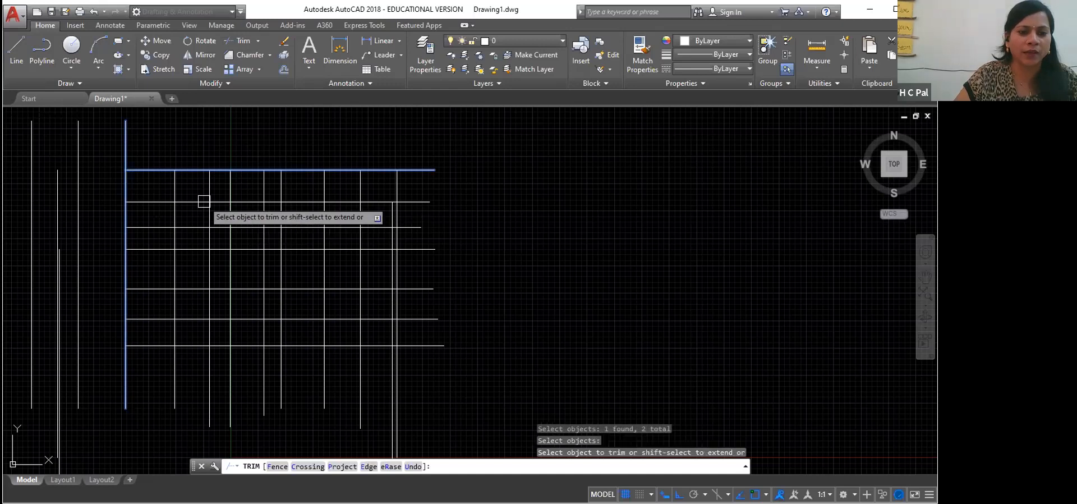
pyautogui.click(227, 186)
pyautogui.click(230, 186)
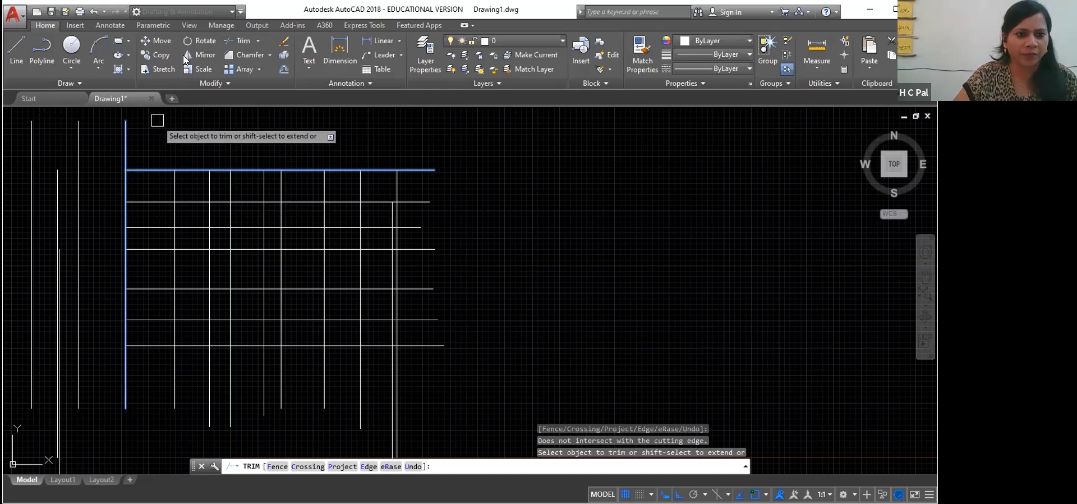
pyautogui.click(237, 40)
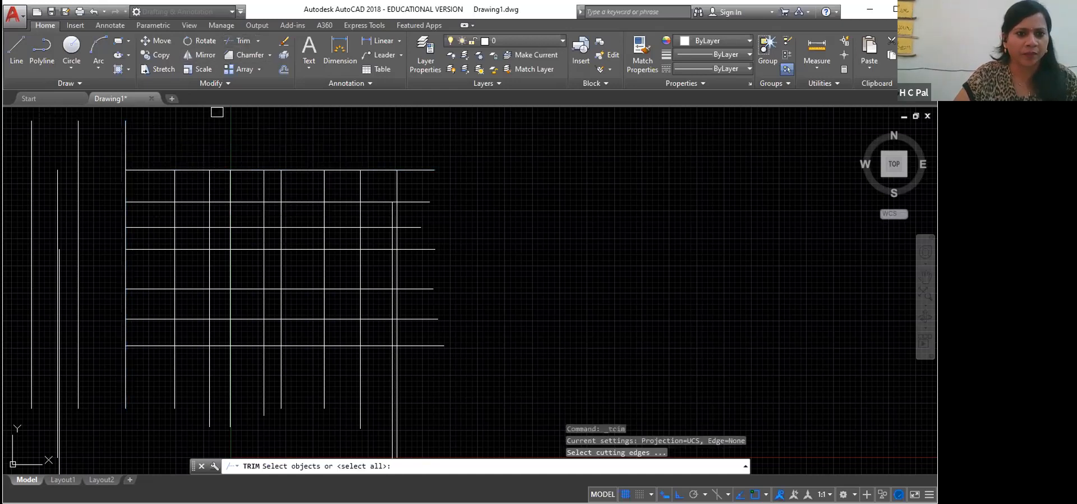
pyautogui.click(208, 179)
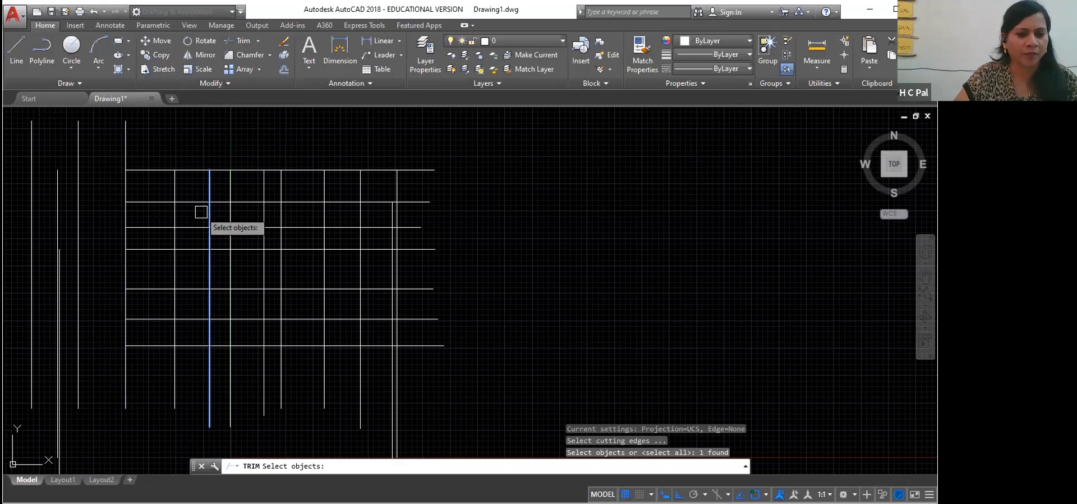
pyautogui.press('Escape')
# - Try to trim several lines inside the grid, using its uppermost horizontal and leftmost vertical lines as cutting edges
pyautogui.press('space')
pyautogui.click(169, 170)
pyautogui.click(125, 185)
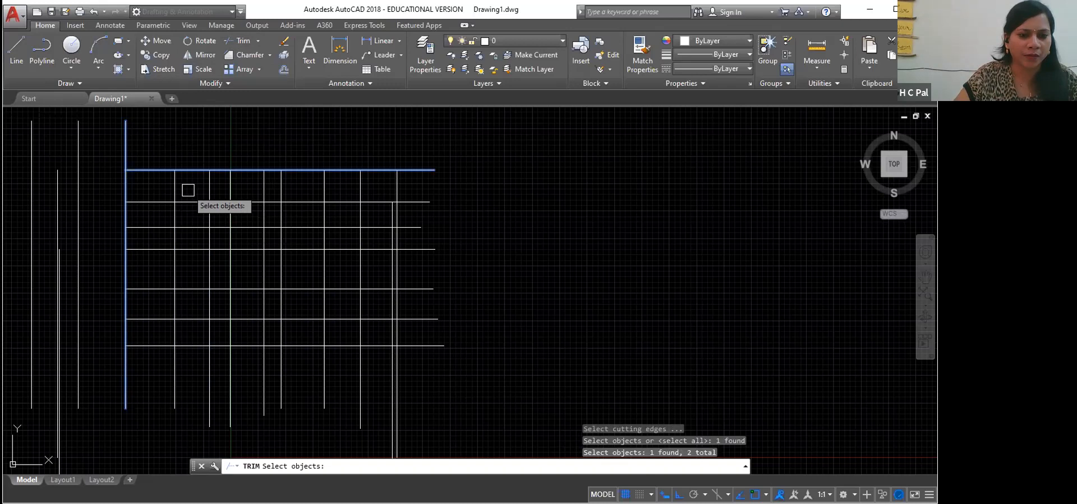
pyautogui.press('Return')
pyautogui.click(178, 240)
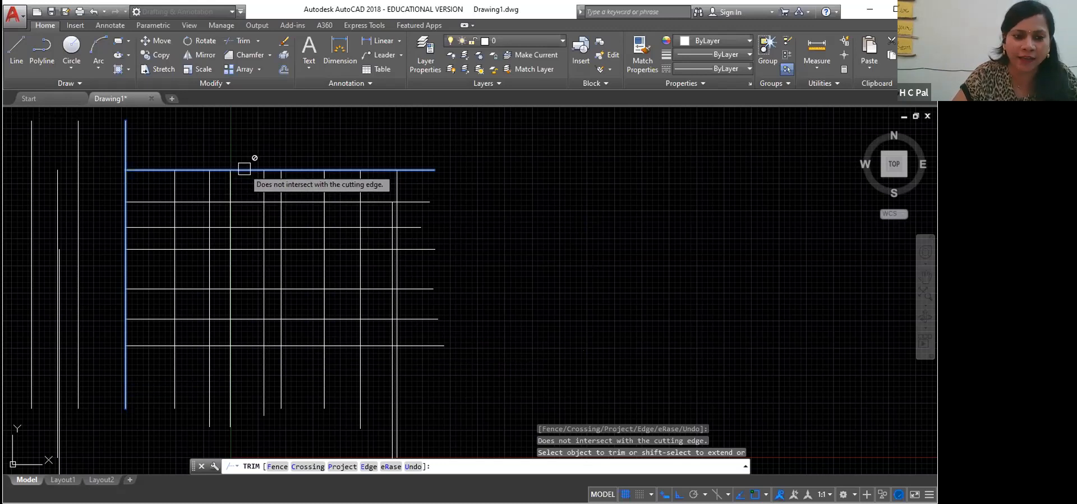
pyautogui.click(127, 242)
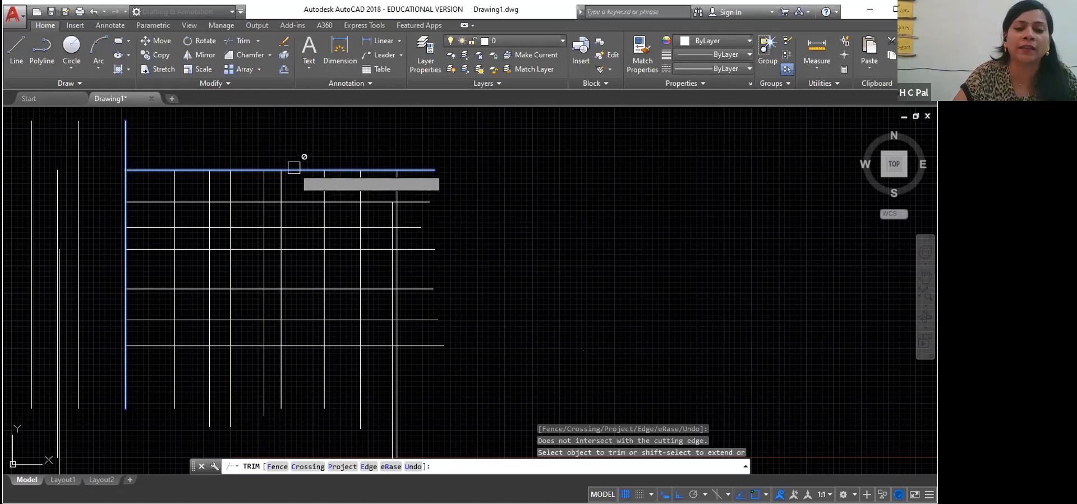
pyautogui.click(252, 217)
pyautogui.click(235, 216)
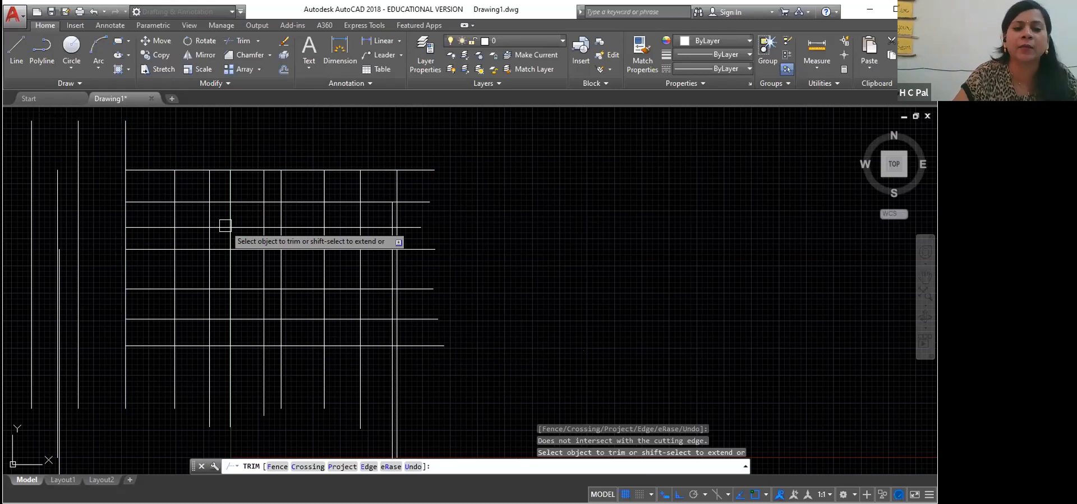
pyautogui.click(329, 243)
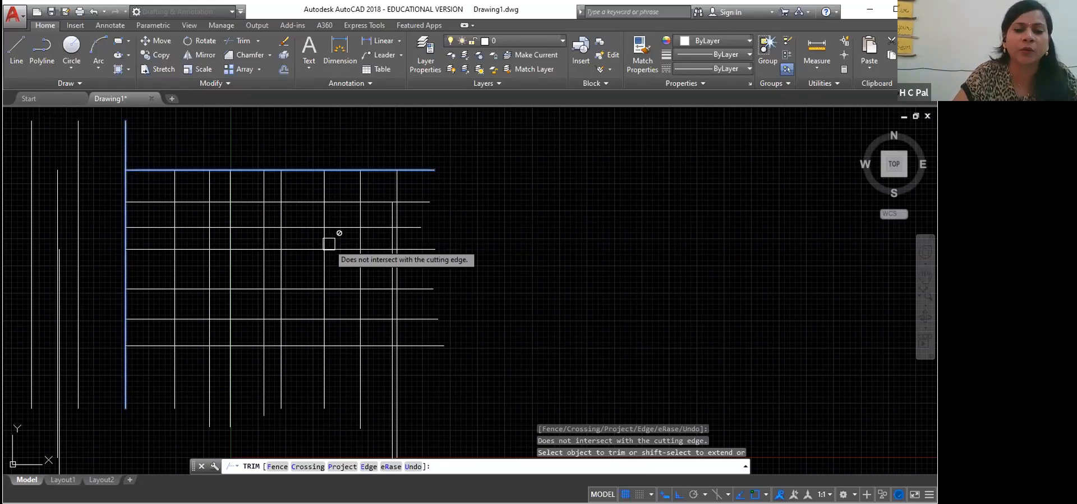
pyautogui.click(242, 225)
pyautogui.press('Escape')
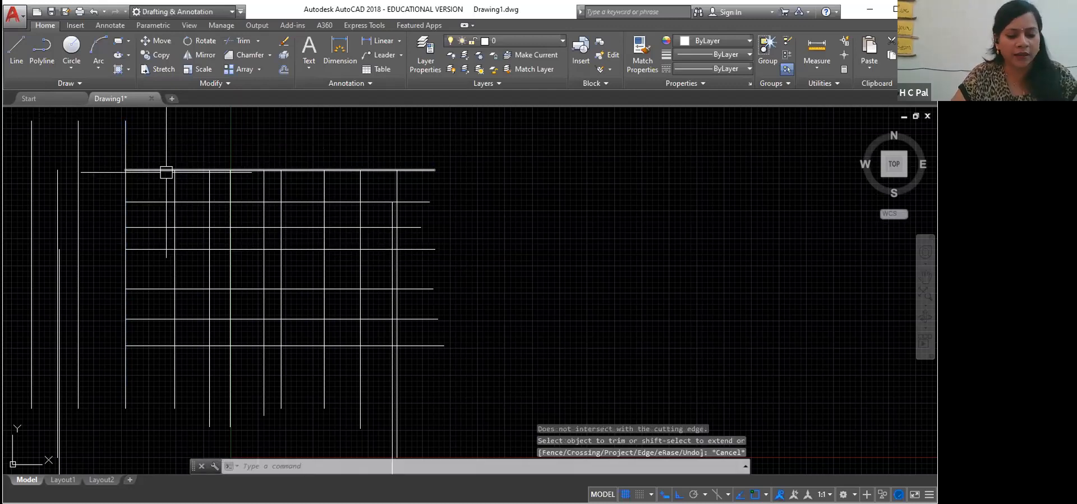
# - Trim the second inner vertical line above the second horizontal line, with that horizontal and the first inner vertical line as cutting edges
pyautogui.press('Return')
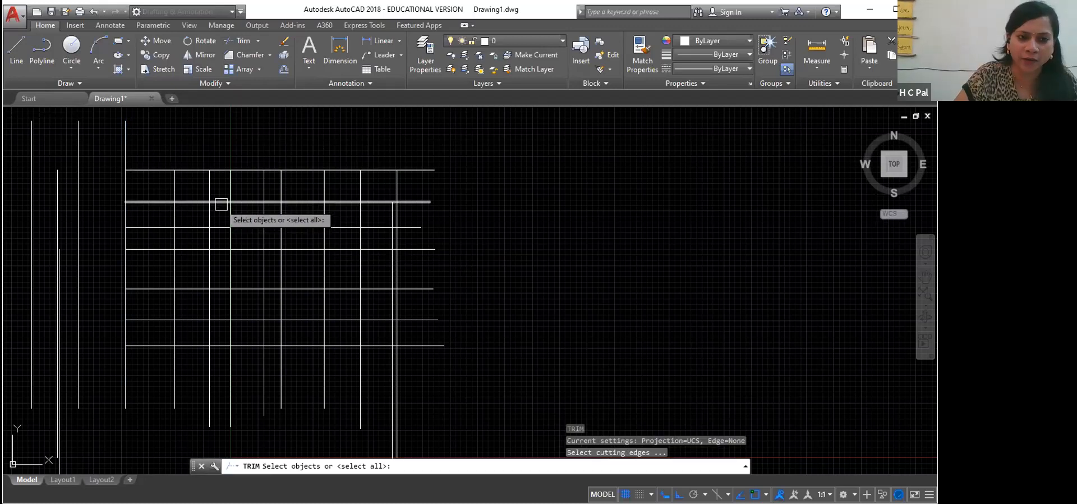
pyautogui.click(221, 202)
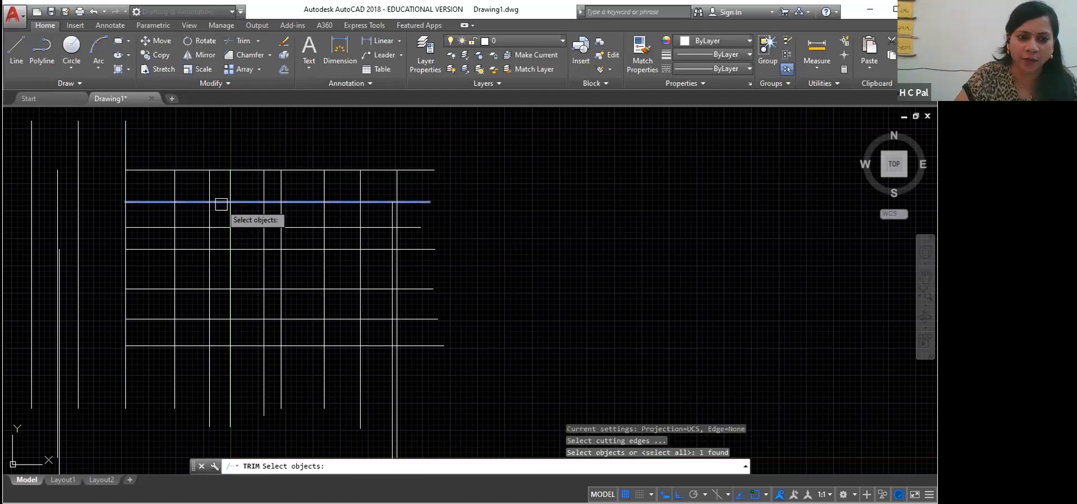
pyautogui.click(175, 242)
pyautogui.press('Return')
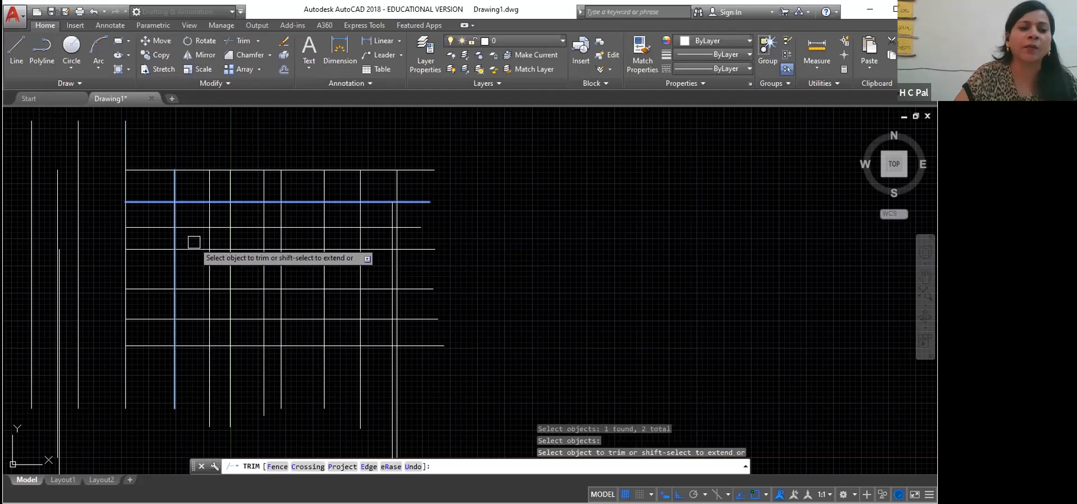
pyautogui.click(209, 213)
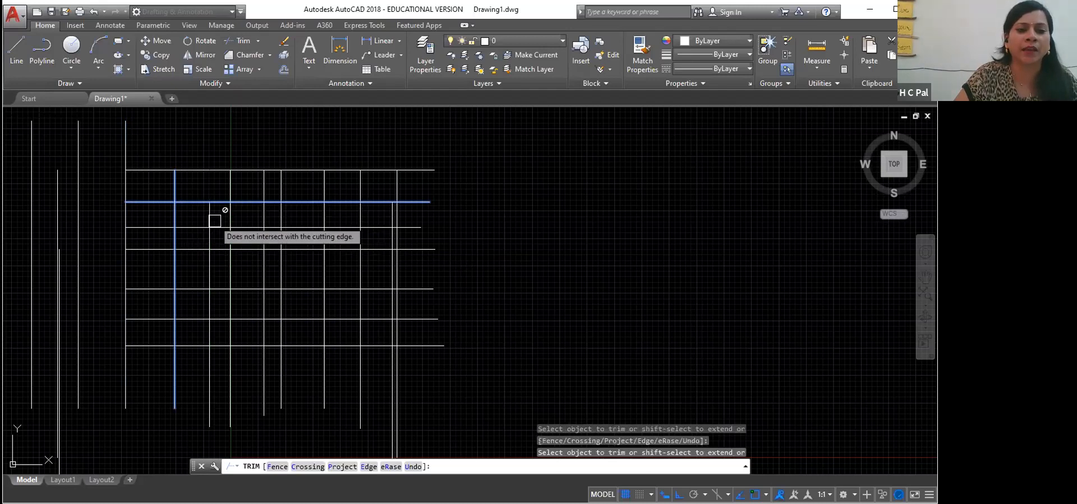
# - Trim the remaining vertical lines above the second horizontal line, from the third inner vertical to the rightmost one
pyautogui.click(232, 187)
pyautogui.click(265, 185)
pyautogui.click(282, 186)
pyautogui.click(325, 186)
pyautogui.click(361, 186)
pyautogui.click(396, 185)
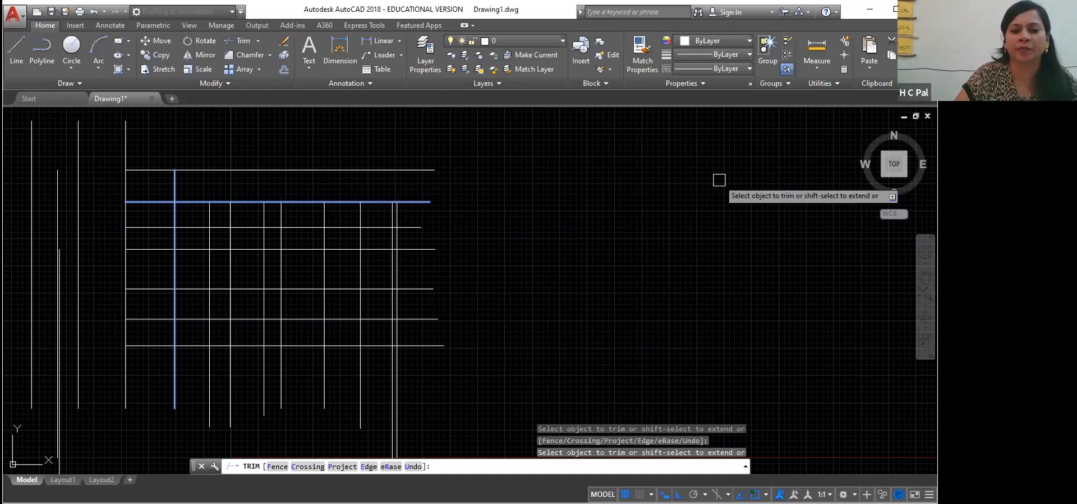
# - Trim the horizontal lines to the right of the first inner vertical line, sparing the second horizontal line
pyautogui.click(211, 374)
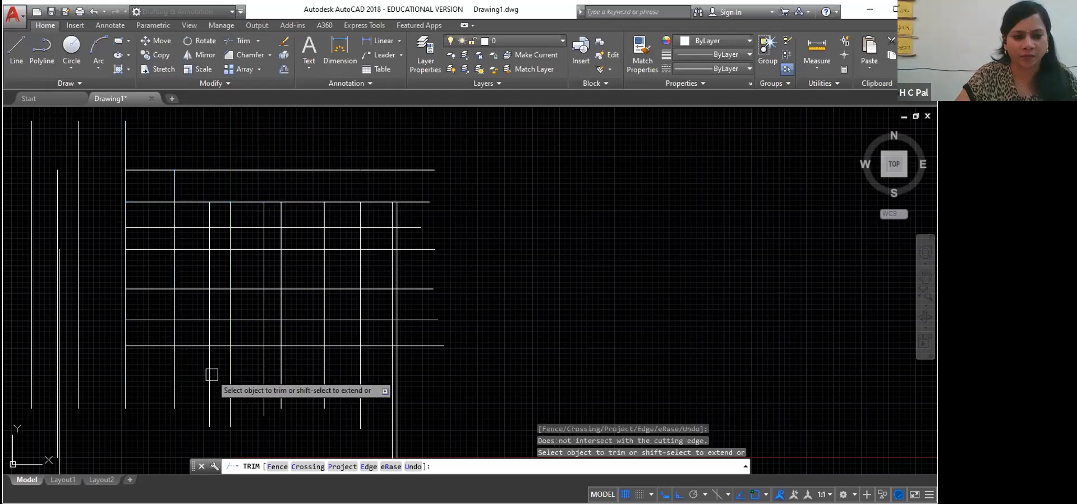
pyautogui.click(416, 226)
pyautogui.click(422, 248)
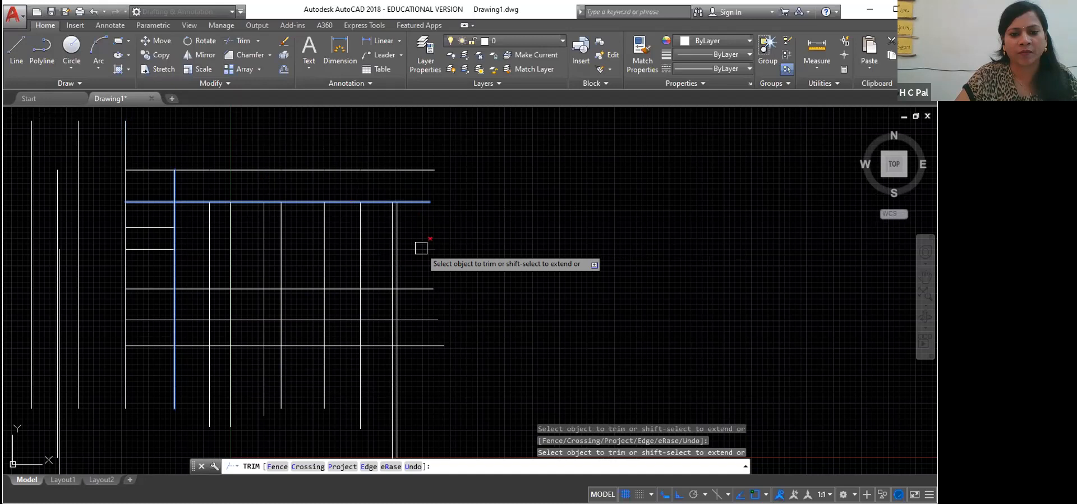
pyautogui.click(416, 289)
pyautogui.click(427, 318)
pyautogui.click(426, 345)
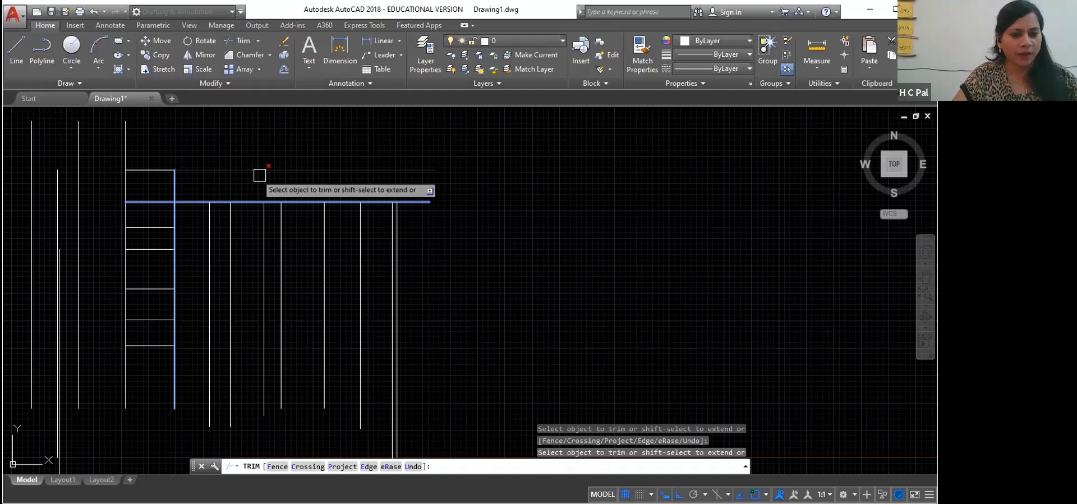
# - Undo the trims made to the vertical and horizontal lines, leave Trim, and undo the preceding trim commands as well
pyautogui.hotkey('ctrl', 'z')
pyautogui.hotkey('ctrl', 'z')
pyautogui.hotkey('ctrl', 'z')
pyautogui.hotkey('ctrl', 'z')
pyautogui.hotkey('ctrl', 'z')
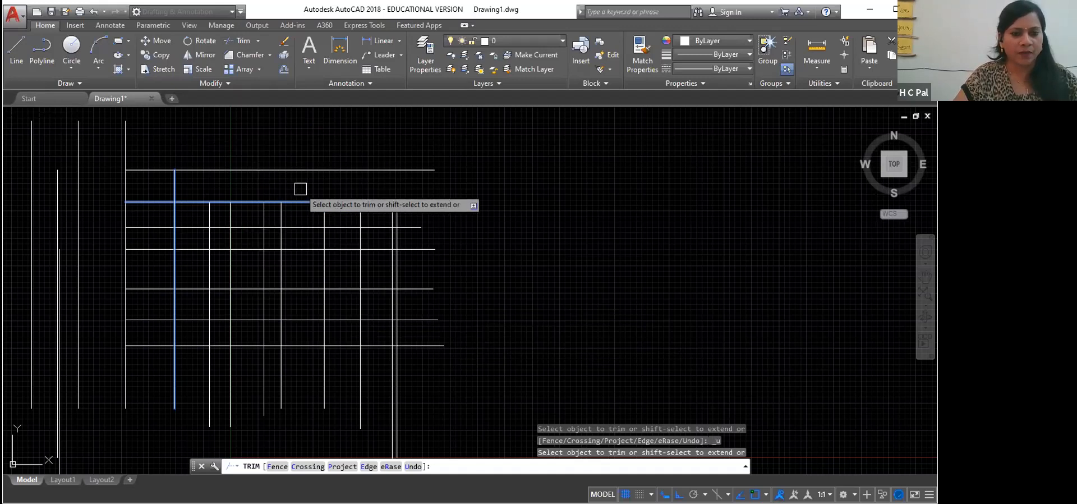
pyautogui.hotkey('ctrl', 'z')
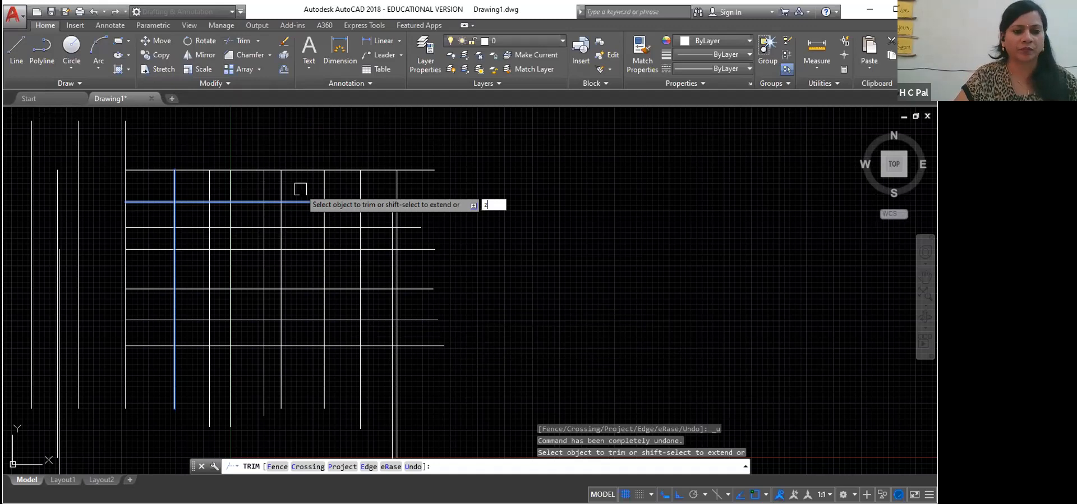
pyautogui.rightClick(318, 149)
pyautogui.click(331, 140)
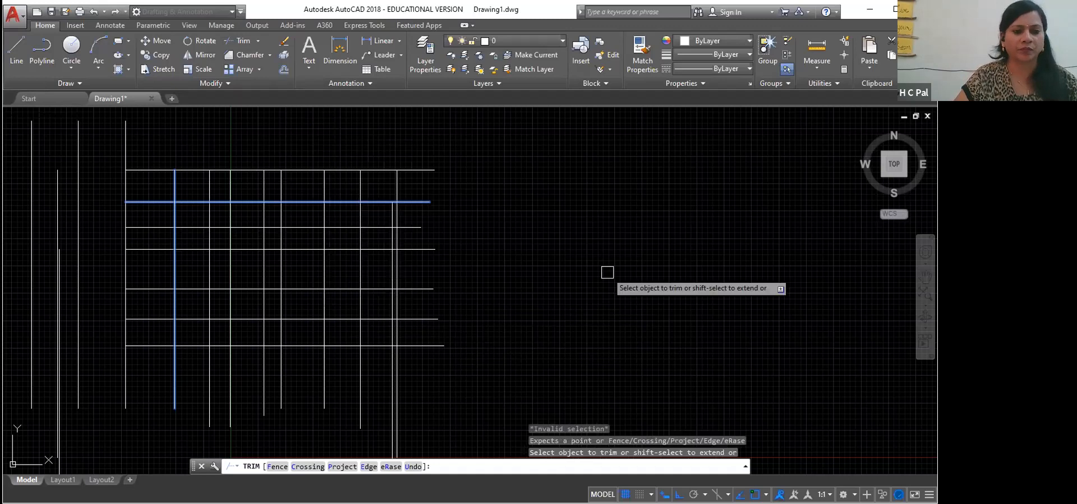
pyautogui.press('Escape')
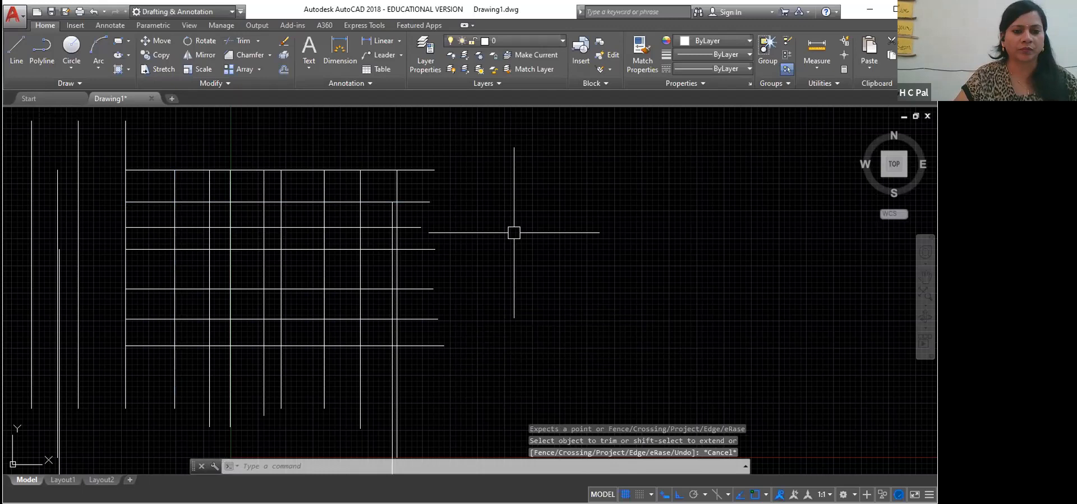
pyautogui.hotkey('ctrl', 'z')
pyautogui.hotkey('ctrl', 'z')
pyautogui.hotkey('ctrl', 'z')
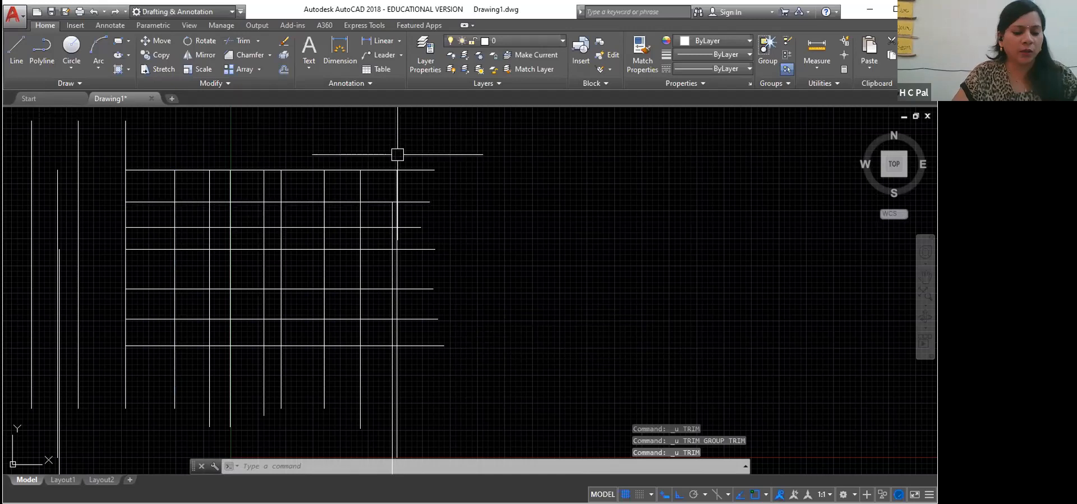
# - Trim the left ends of the second to seventh horizontal lines, using the uppermost horizontal and first inner vertical lines as cutting edges
pyautogui.write('tr')
pyautogui.press('Return')
pyautogui.click(255, 170)
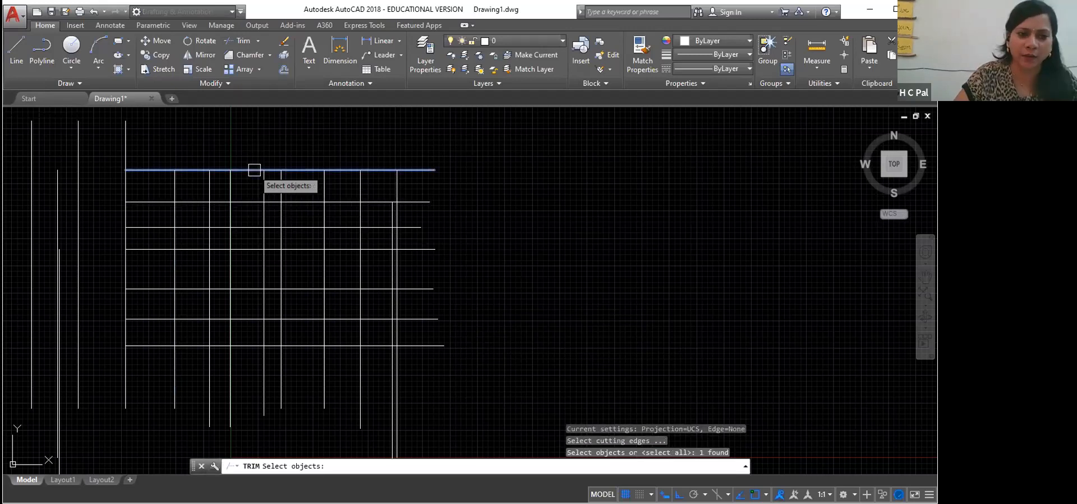
pyautogui.click(174, 192)
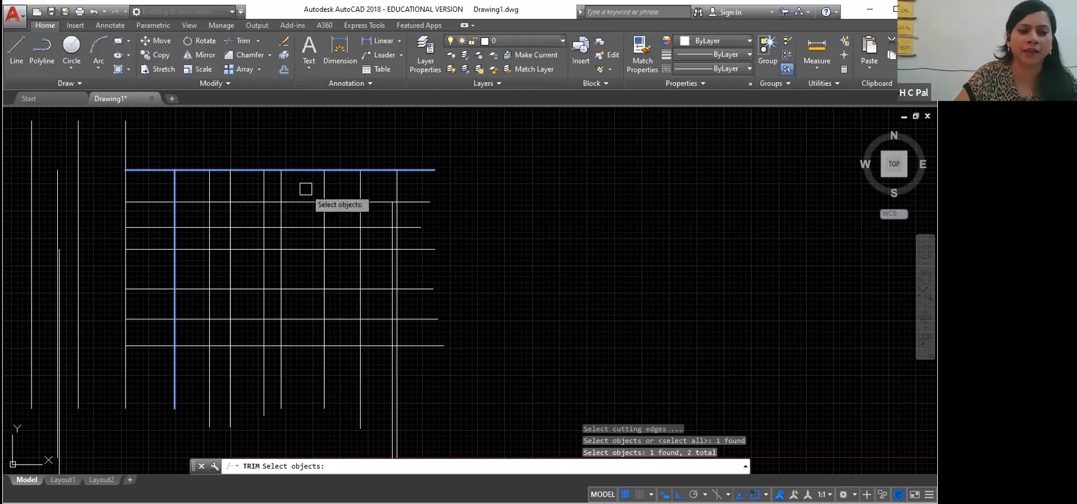
pyautogui.press('Return')
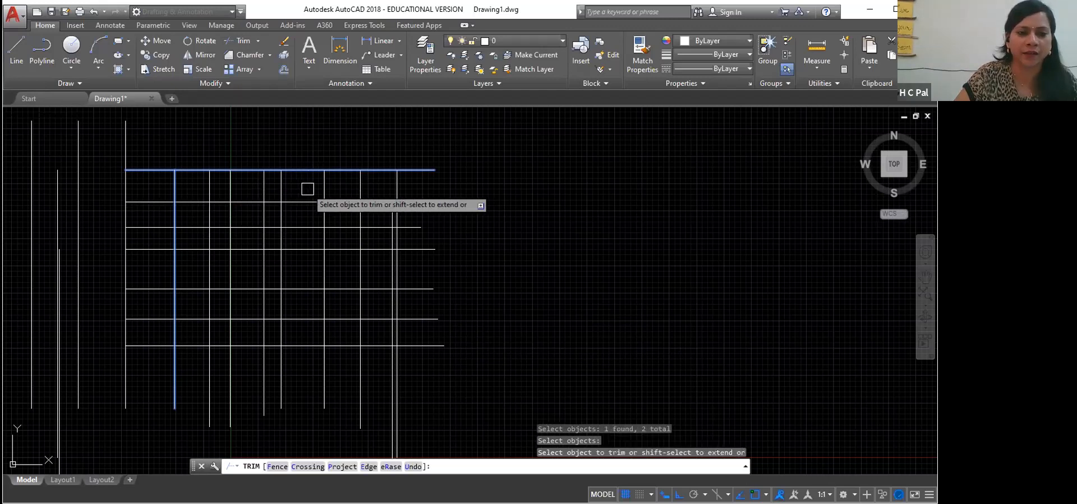
pyautogui.click(207, 189)
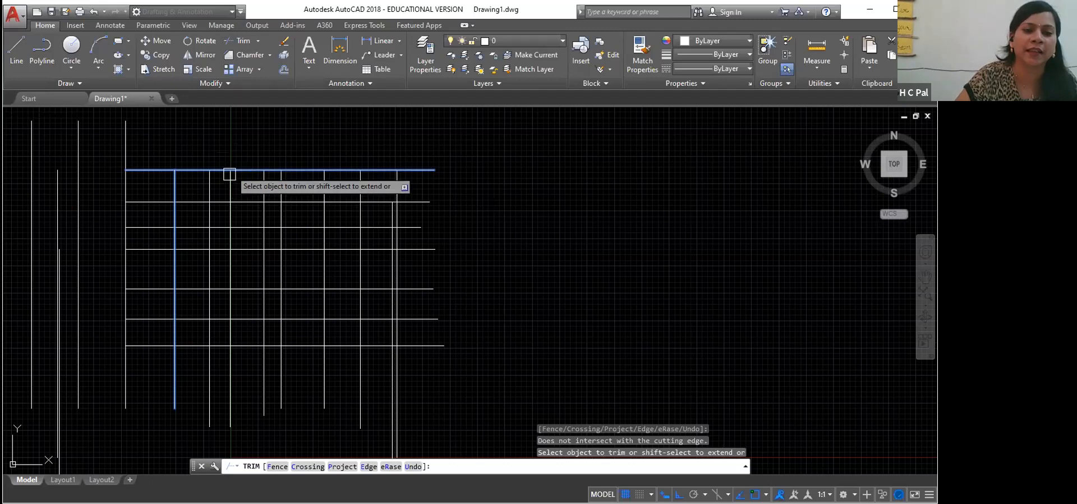
pyautogui.click(160, 202)
pyautogui.click(157, 227)
pyautogui.click(157, 249)
pyautogui.click(155, 289)
pyautogui.click(154, 321)
pyautogui.click(158, 344)
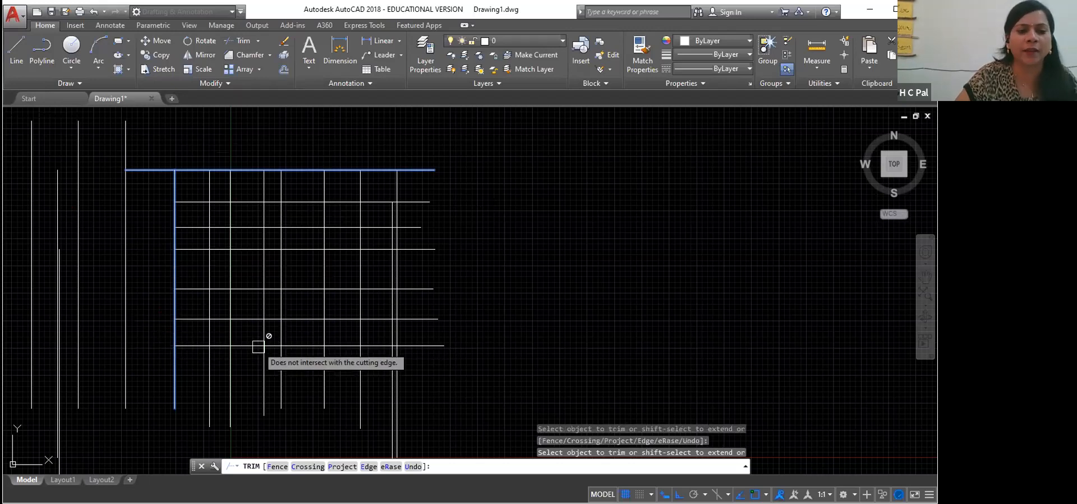
# - Try to trim the fourth and third horizontal lines inside the grid against the same edges, and end Trim
pyautogui.click(243, 249)
pyautogui.click(244, 226)
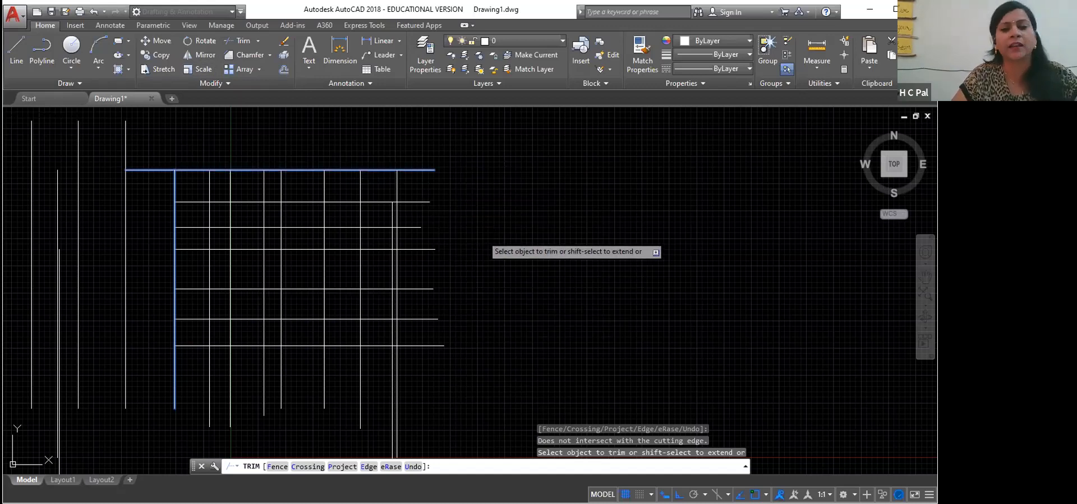
pyautogui.press('Escape')
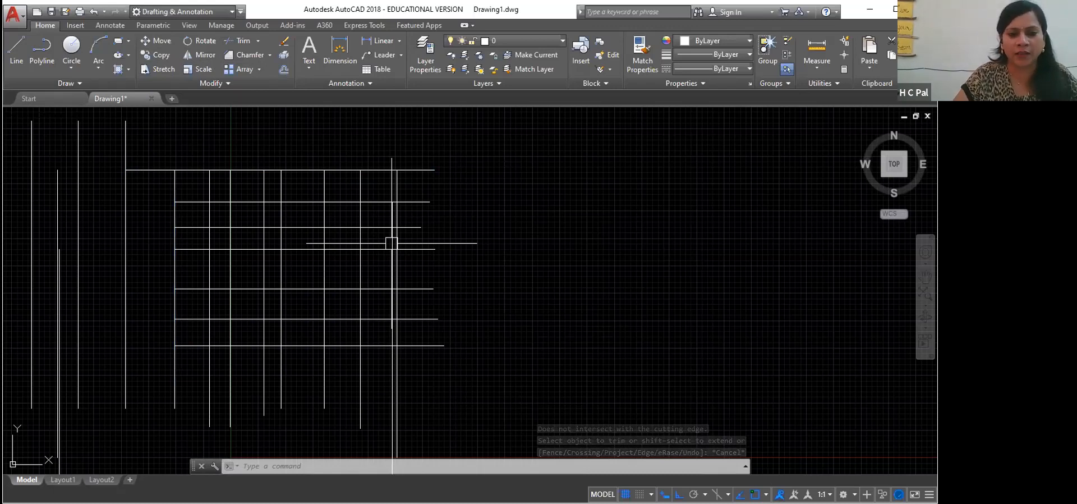
# - Trim the right ends of the second to seventh horizontal lines, with the uppermost horizontal and the grid's rightmost full-height vertical as cutting edges
pyautogui.write('tr')
pyautogui.press('Return')
pyautogui.click(351, 170)
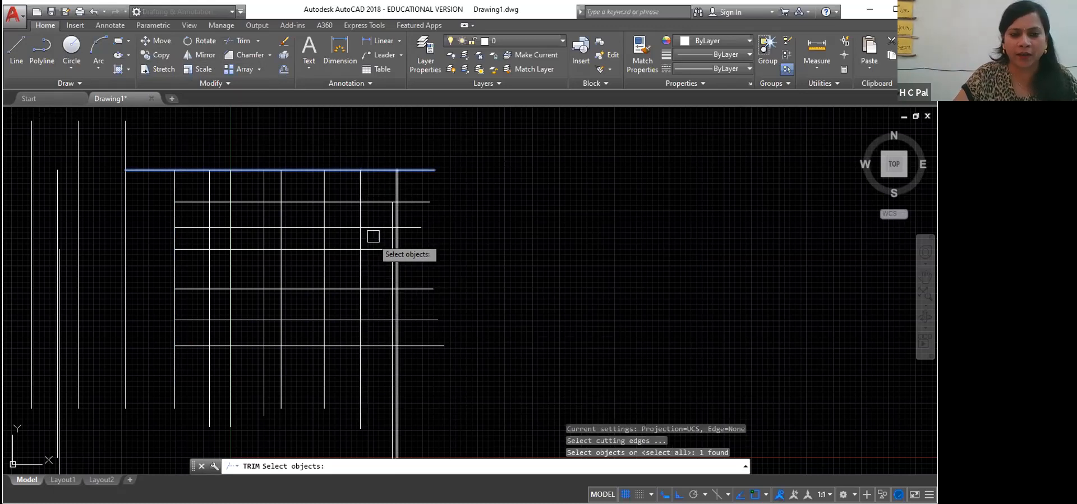
pyautogui.click(397, 192)
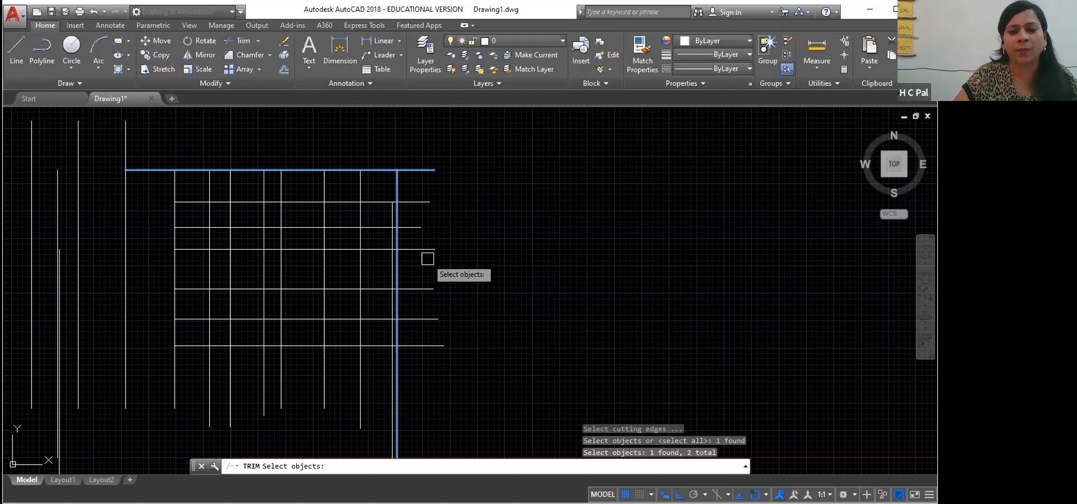
pyautogui.press('Return')
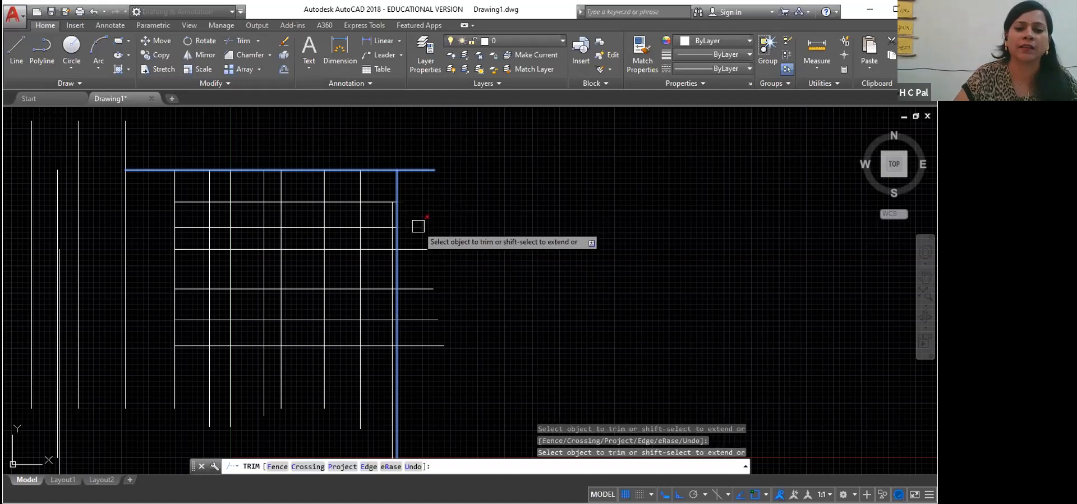
pyautogui.click(426, 292)
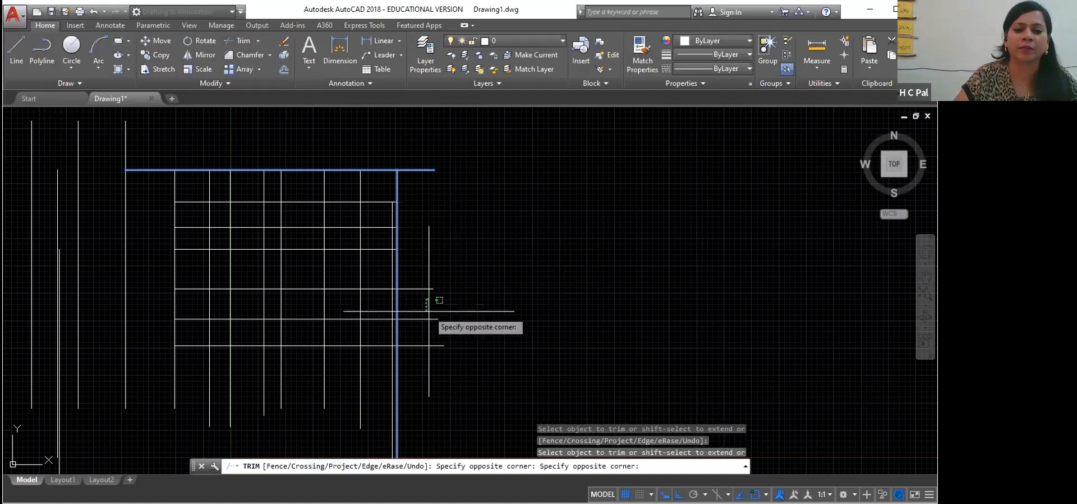
pyautogui.click(428, 289)
pyautogui.click(427, 319)
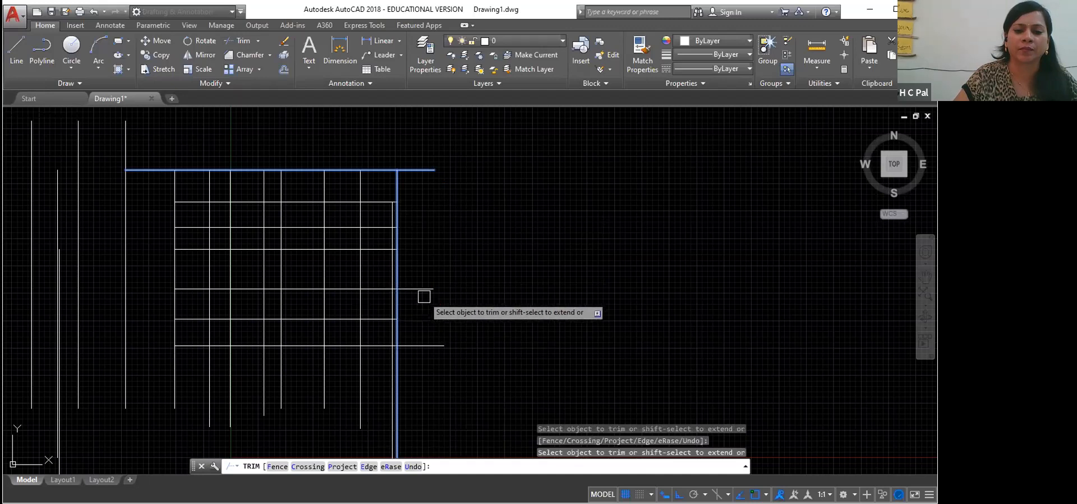
pyautogui.click(436, 345)
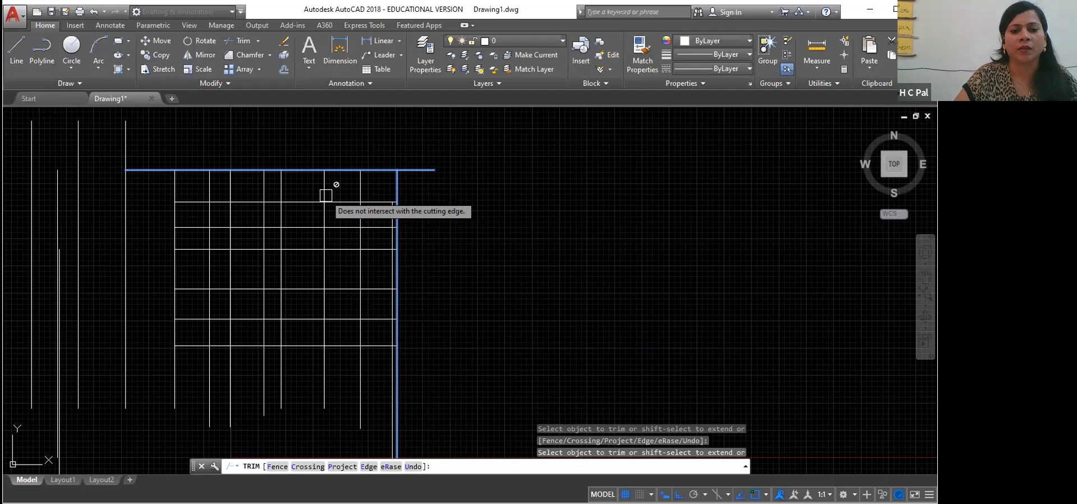
# - Try to trim several horizontal lines inside the grid against these cutting edges, and finish the Trim command
pyautogui.click(337, 229)
pyautogui.click(340, 272)
pyautogui.click(343, 321)
pyautogui.click(345, 338)
pyautogui.click(343, 352)
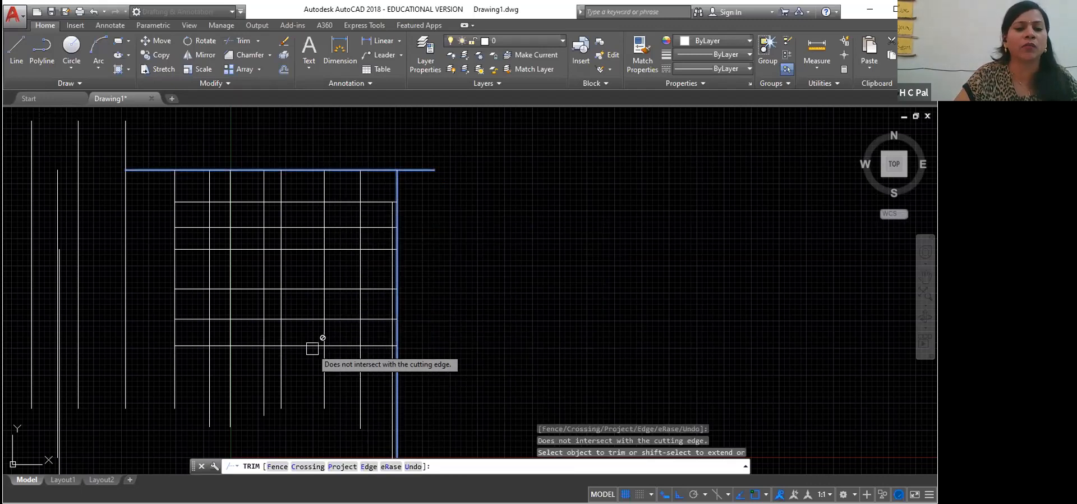
pyautogui.rightClick(502, 312)
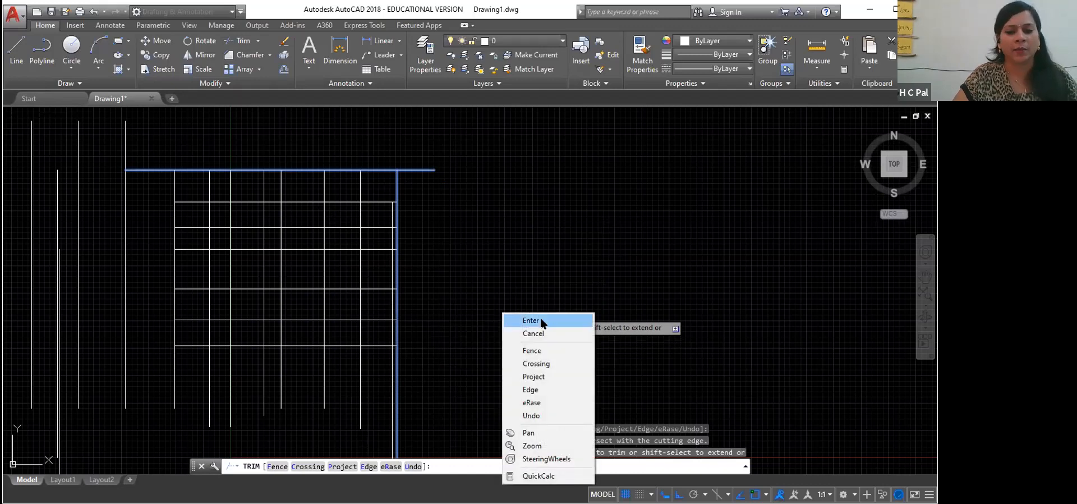
pyautogui.click(519, 315)
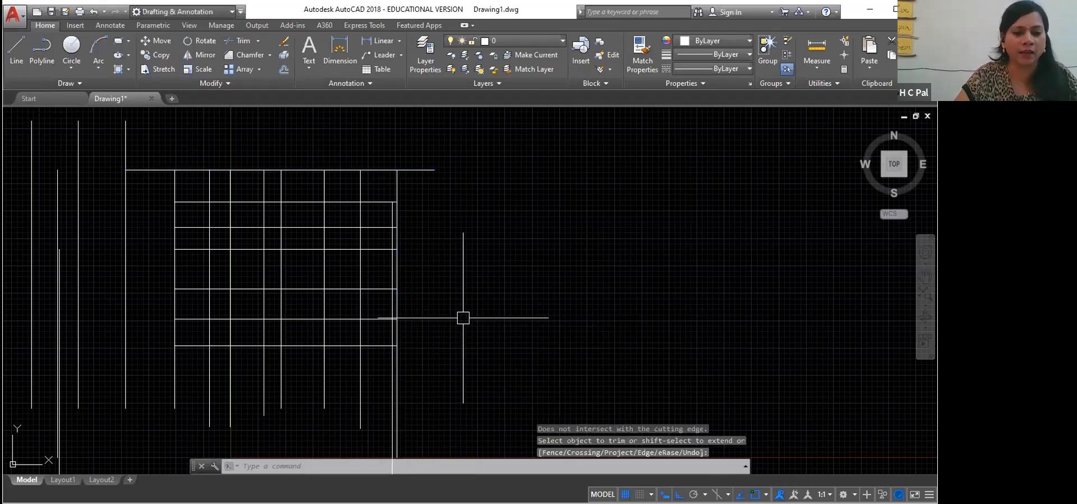
# - Trim the lower ends of the seven leftmost grid verticals below the sixth horizontal line, using it and the second inner vertical as cutting edges
pyautogui.press('Return')
pyautogui.click(301, 320)
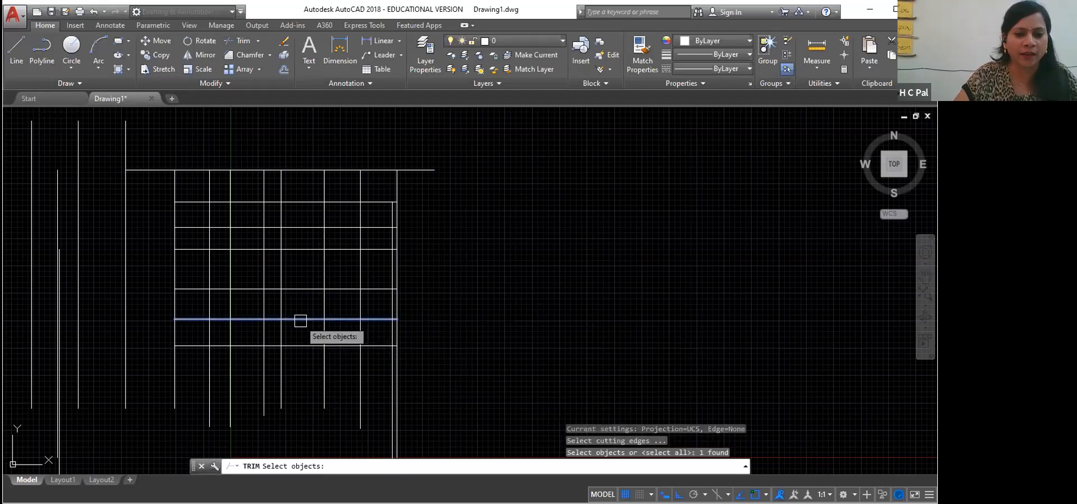
pyautogui.click(207, 266)
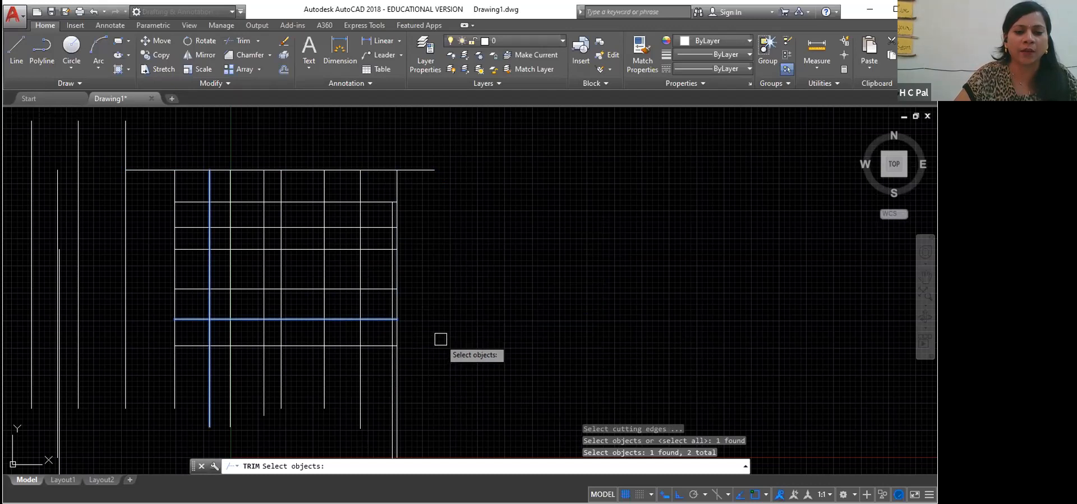
pyautogui.press('Return')
pyautogui.click(325, 372)
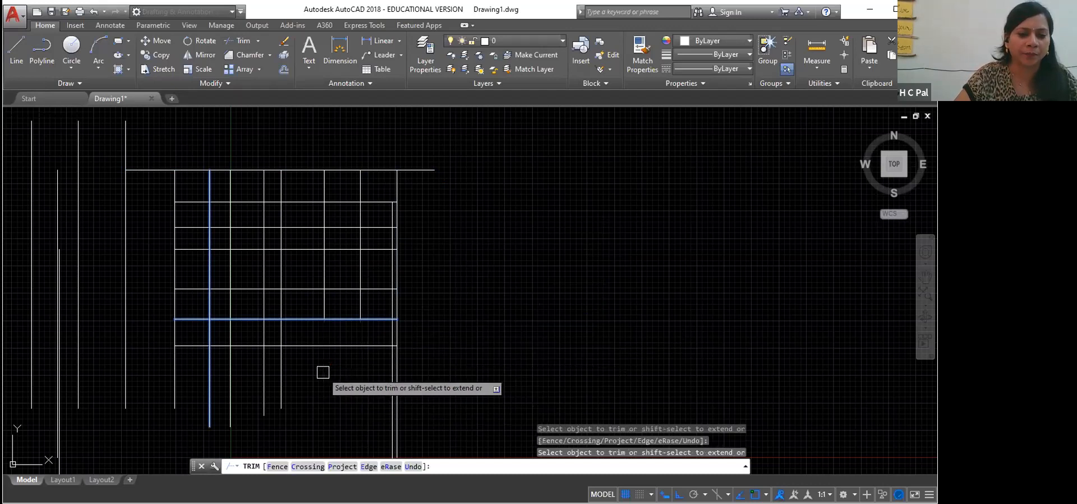
pyautogui.click(264, 367)
pyautogui.click(230, 365)
pyautogui.click(209, 363)
pyautogui.click(174, 365)
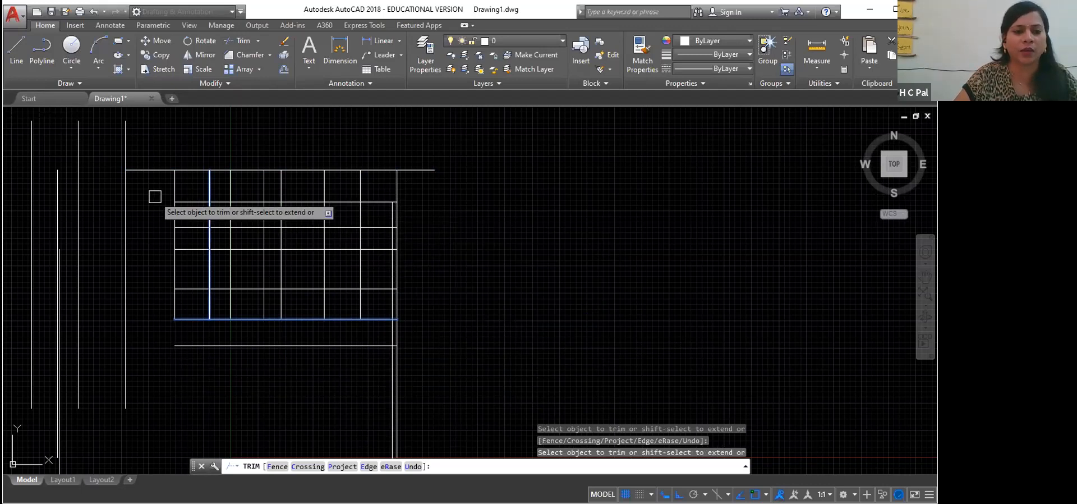
# - Trim the second to fifth horizontal lines left of the second inner vertical line, try the outer vertical too, and finish Trim
pyautogui.click(184, 202)
pyautogui.click(187, 227)
pyautogui.click(187, 248)
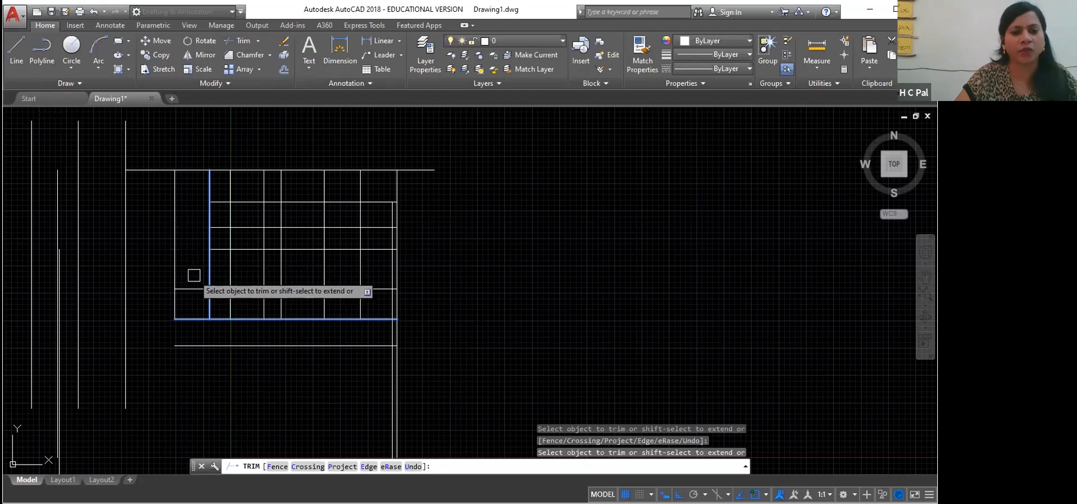
pyautogui.click(182, 290)
pyautogui.click(172, 241)
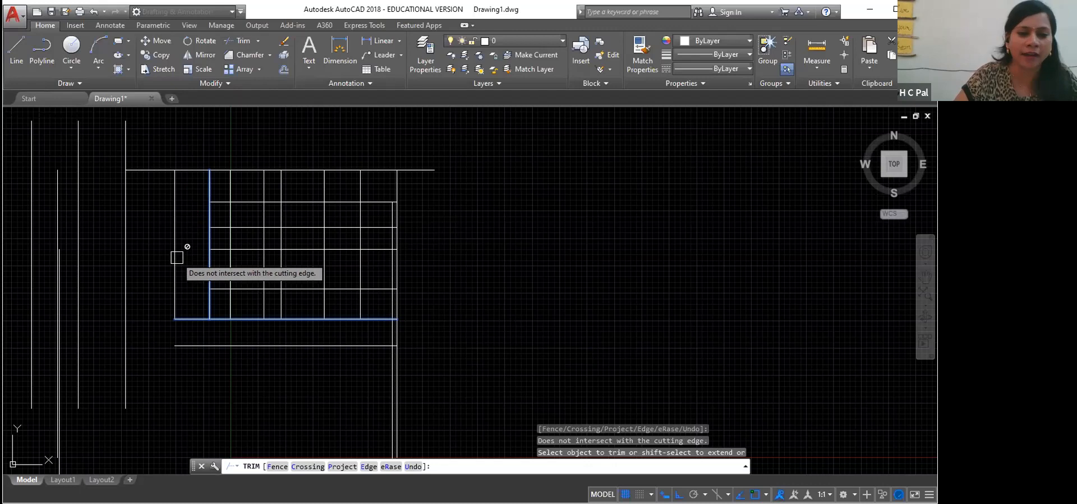
pyautogui.rightClick(534, 291)
pyautogui.click(552, 297)
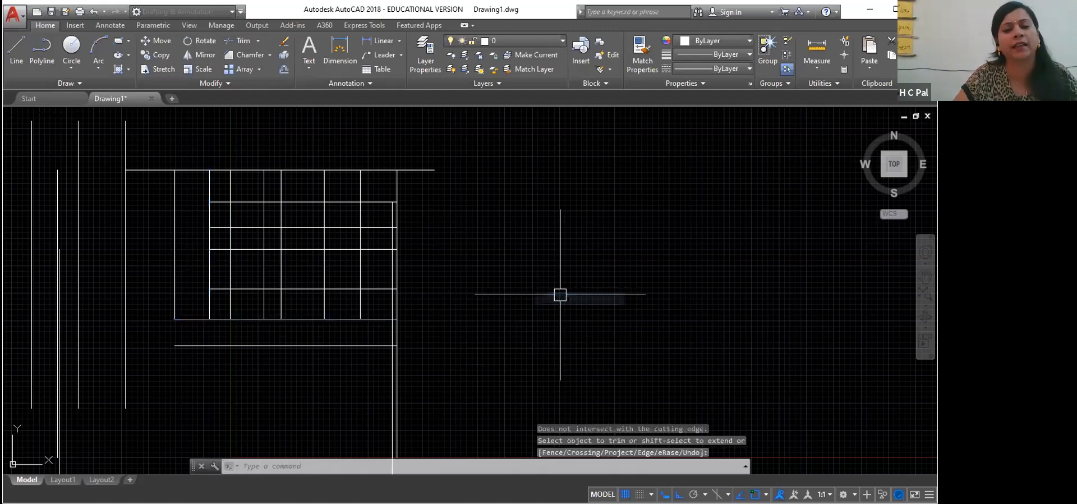
# - Delete the leftover vertical line just left of the trimmed grid
pyautogui.click(178, 242)
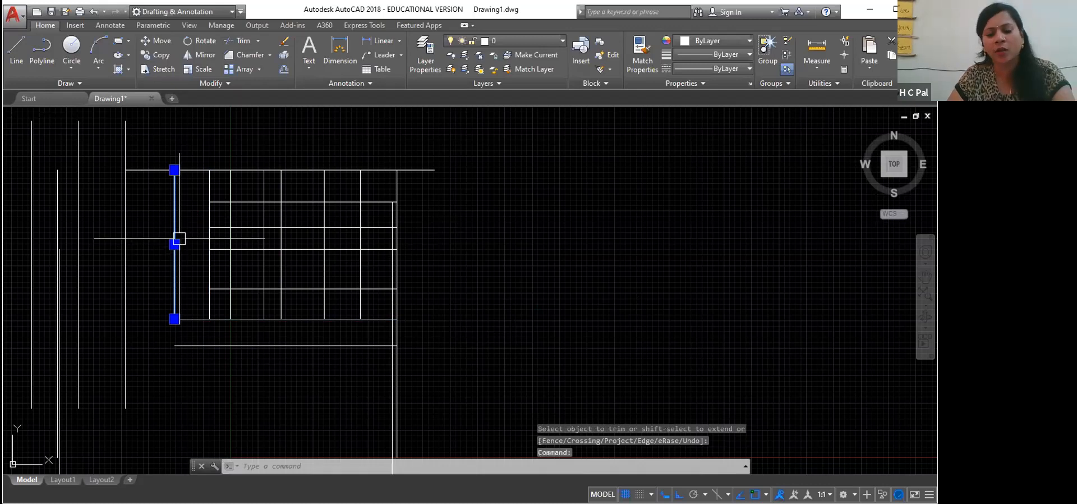
pyautogui.press('Delete')
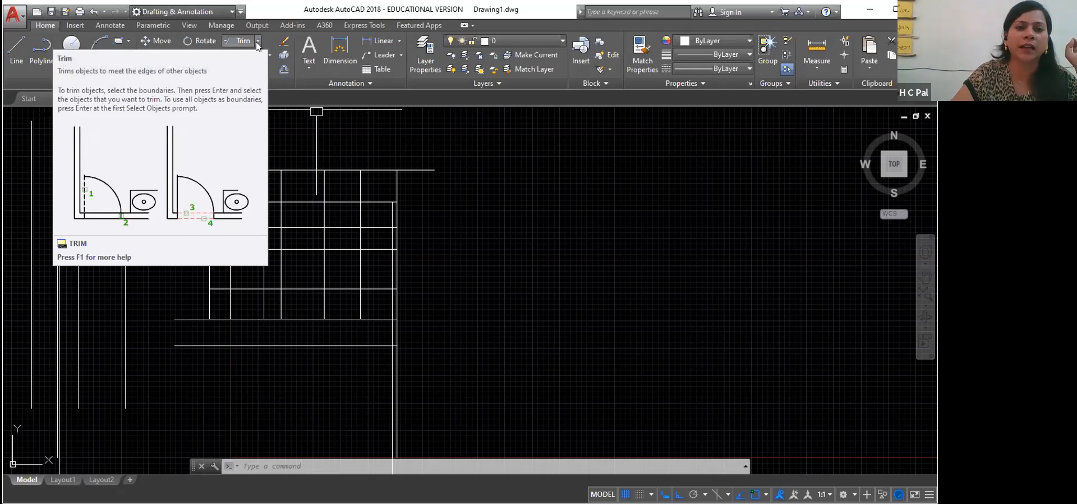
pyautogui.click(257, 41)
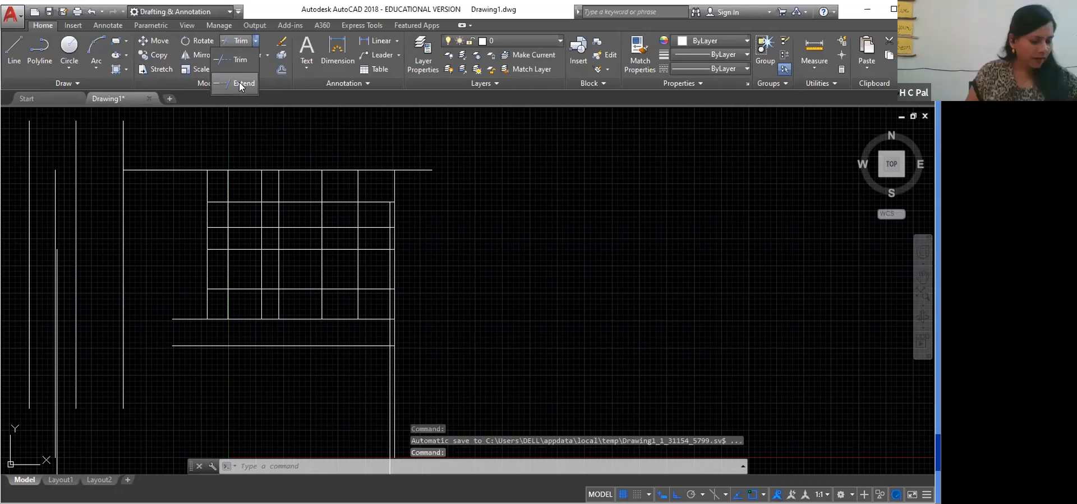
pyautogui.click(239, 83)
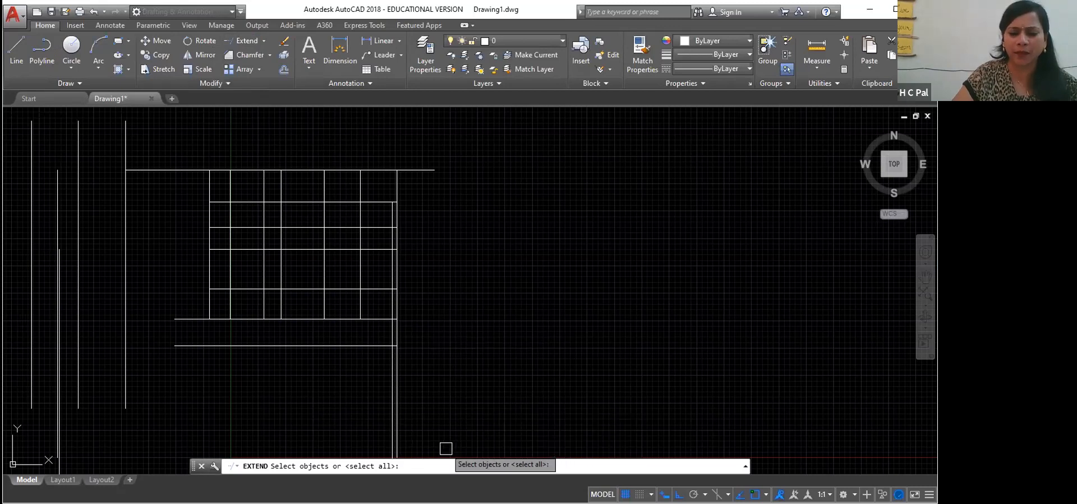
pyautogui.press('Escape')
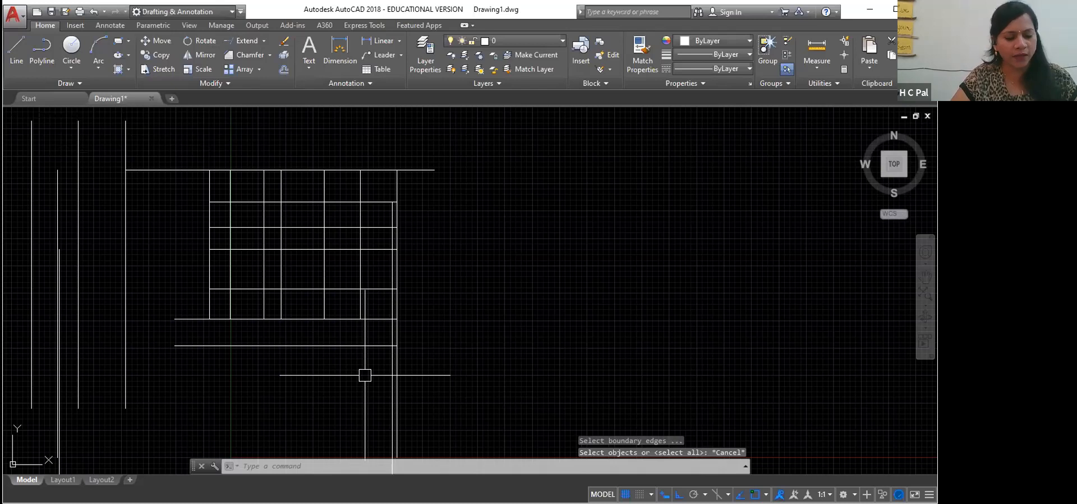
# - Start the Extend command with the long vertical line beside the grid and the uppermost horizontal line as boundary edges
pyautogui.write('EX')
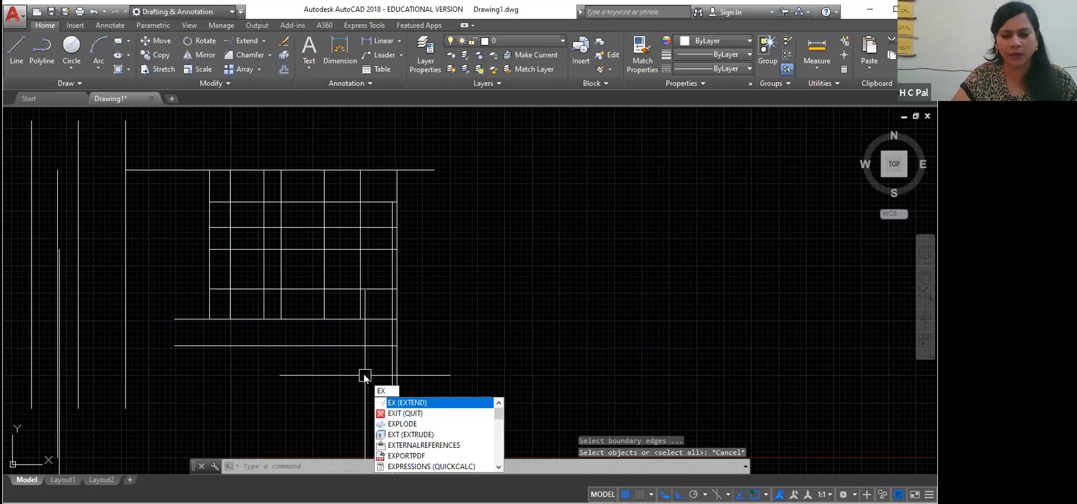
pyautogui.press('Down')
pyautogui.press('Down')
pyautogui.press('Down')
pyautogui.press('Down')
pyautogui.press('Down')
pyautogui.press('Up')
pyautogui.press('Up')
pyautogui.press('Up')
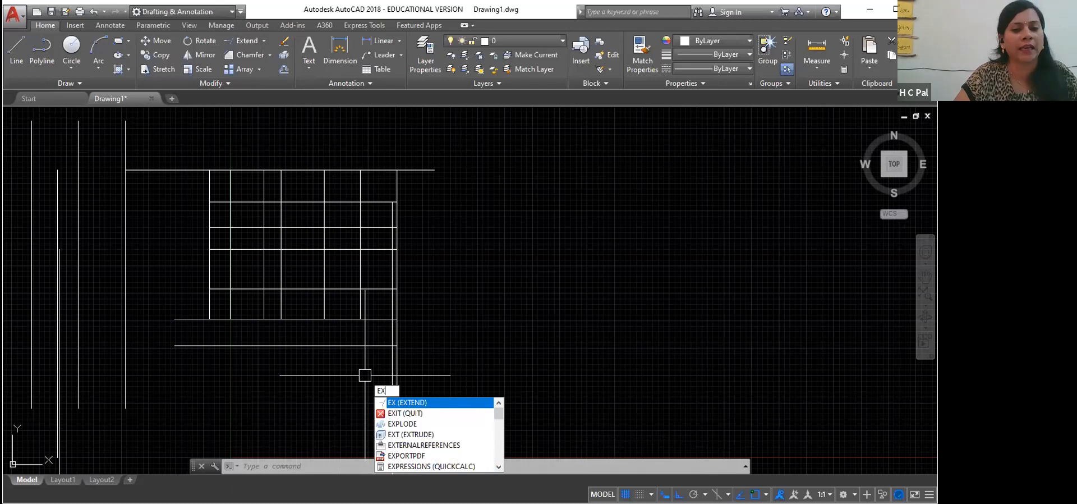
pyautogui.press('Return')
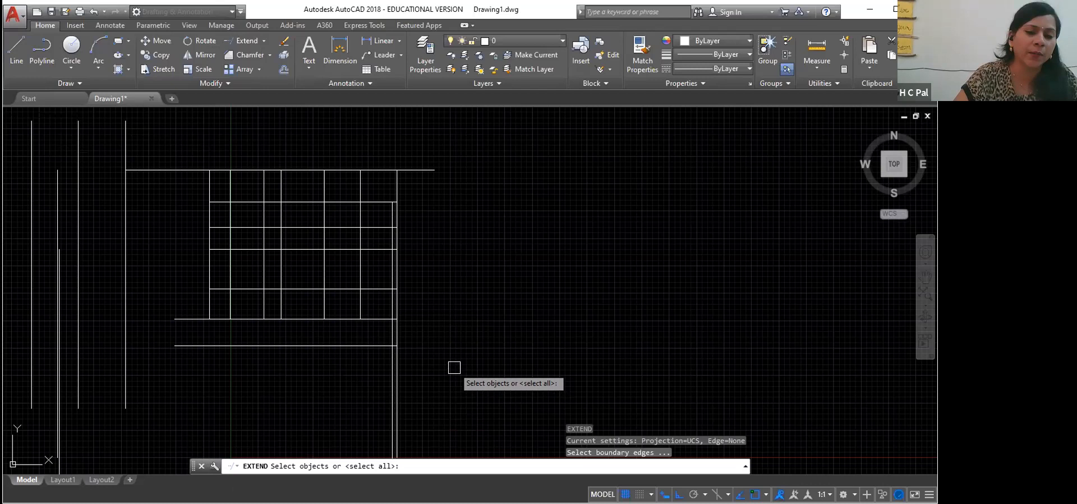
pyautogui.click(123, 230)
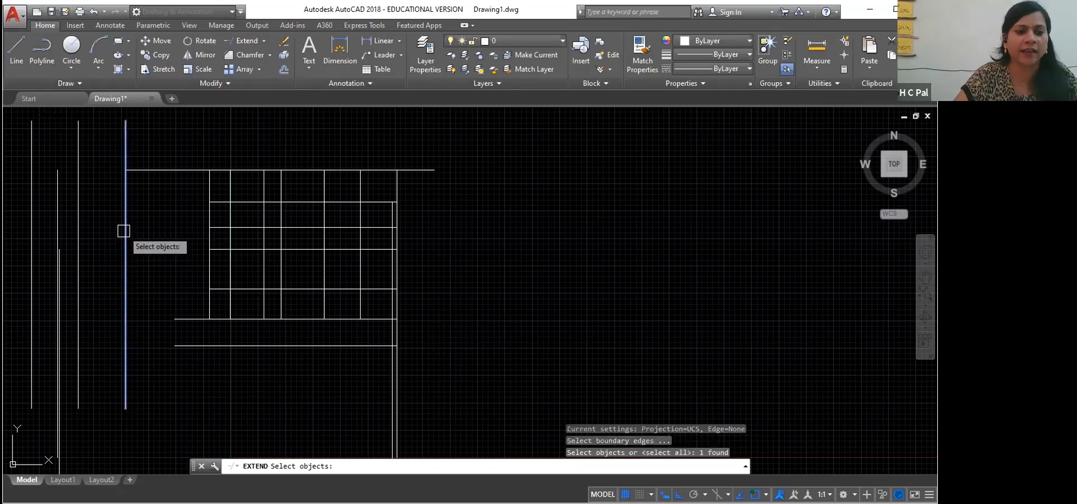
pyautogui.click(183, 172)
pyautogui.press('Return')
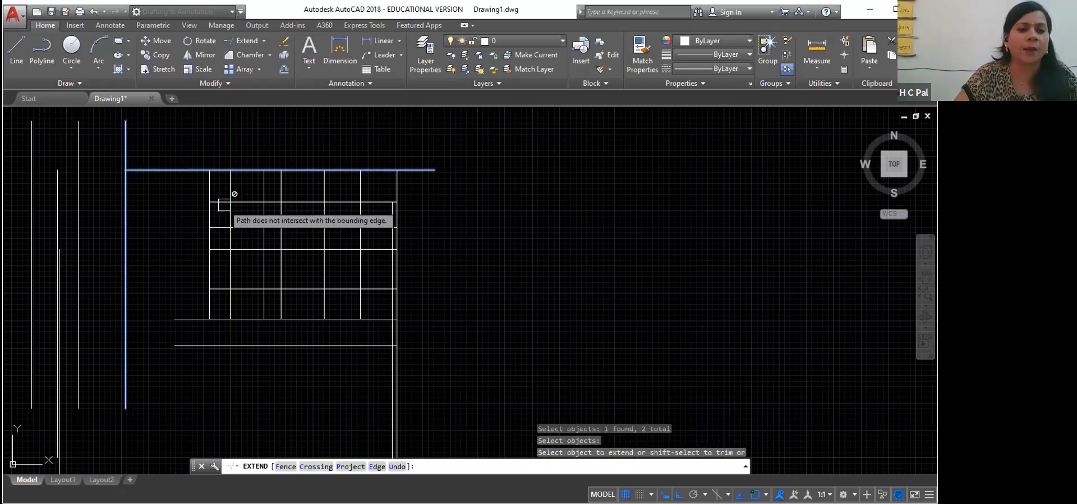
# - Extend the six horizontal lines below the uppermost one to the long vertical line beside the grid
pyautogui.click(224, 203)
pyautogui.click(227, 236)
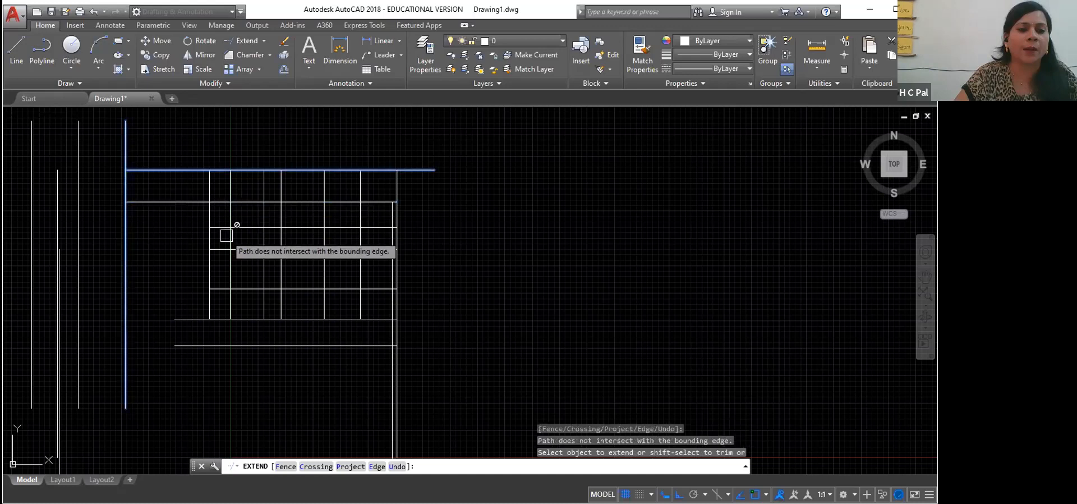
pyautogui.click(224, 228)
pyautogui.click(222, 249)
pyautogui.click(224, 289)
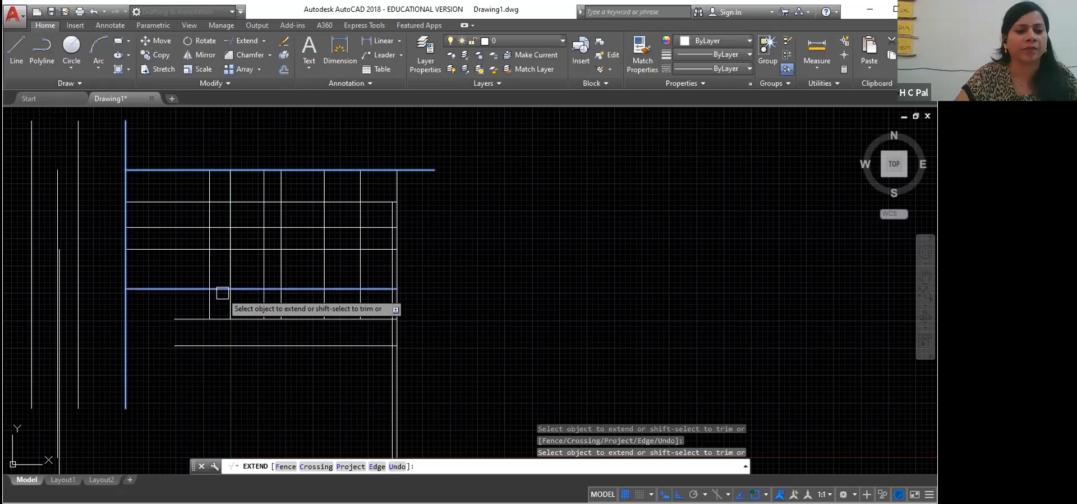
pyautogui.click(216, 318)
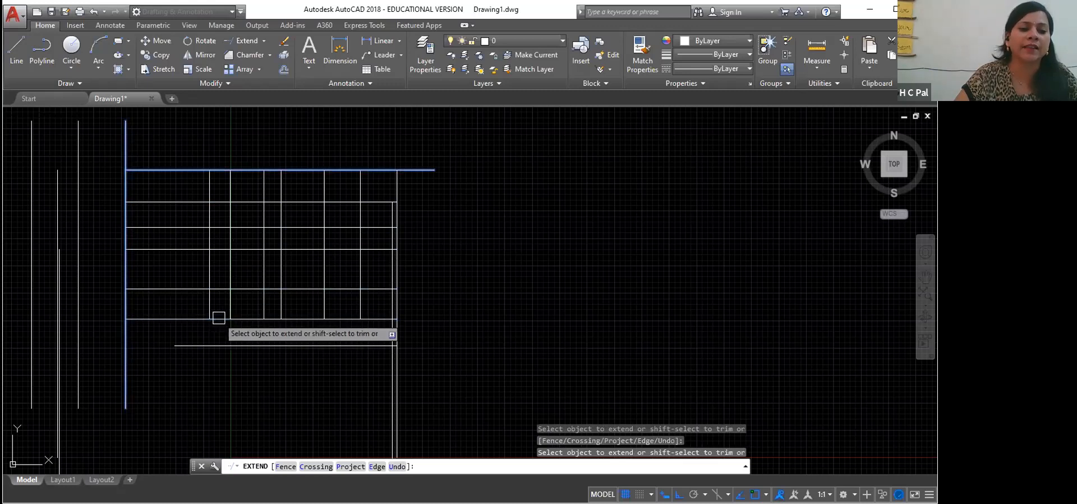
pyautogui.click(217, 344)
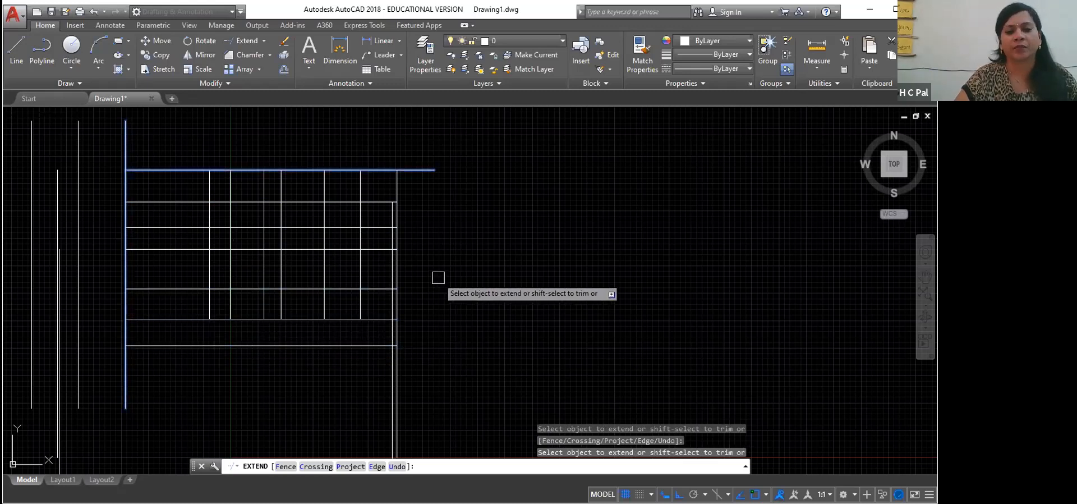
# - Try to extend the grid's inner vertical lines downward with these boundary edges, undo all the extensions and cancel Extend
pyautogui.click(207, 217)
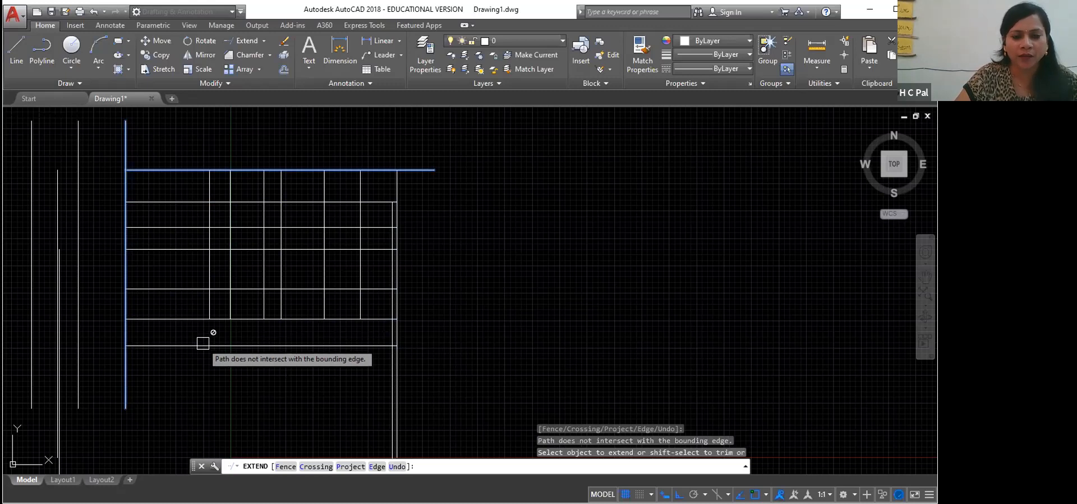
pyautogui.scroll(2, 353, 342)
pyautogui.rightClick(255, 264)
pyautogui.click(280, 369)
pyautogui.moveTo(192, 270)
pyautogui.mouseDown()
pyautogui.moveTo(489, 300)
pyautogui.moveTo(476, 301)
pyautogui.mouseUp()
pyautogui.scroll(-2, 390, 290)
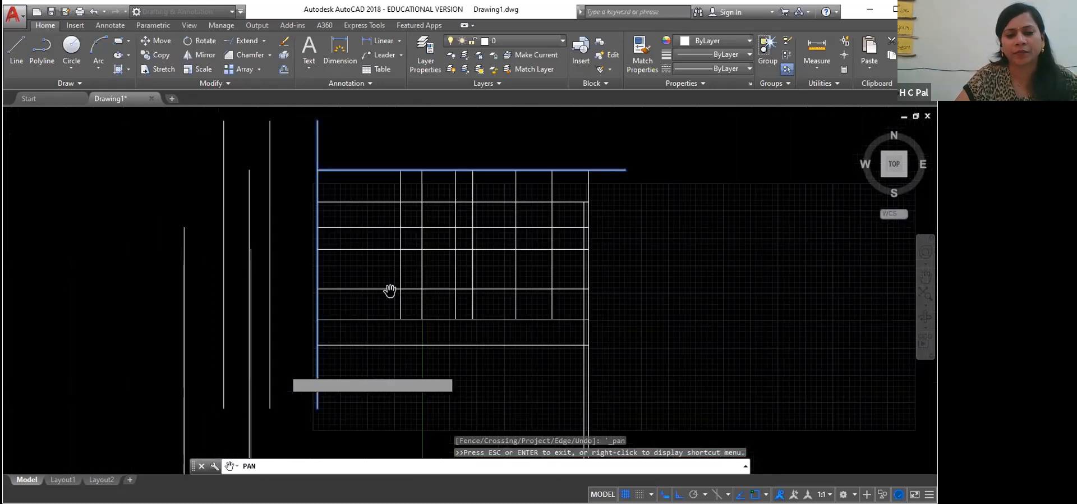
pyautogui.scroll(2, 636, 300)
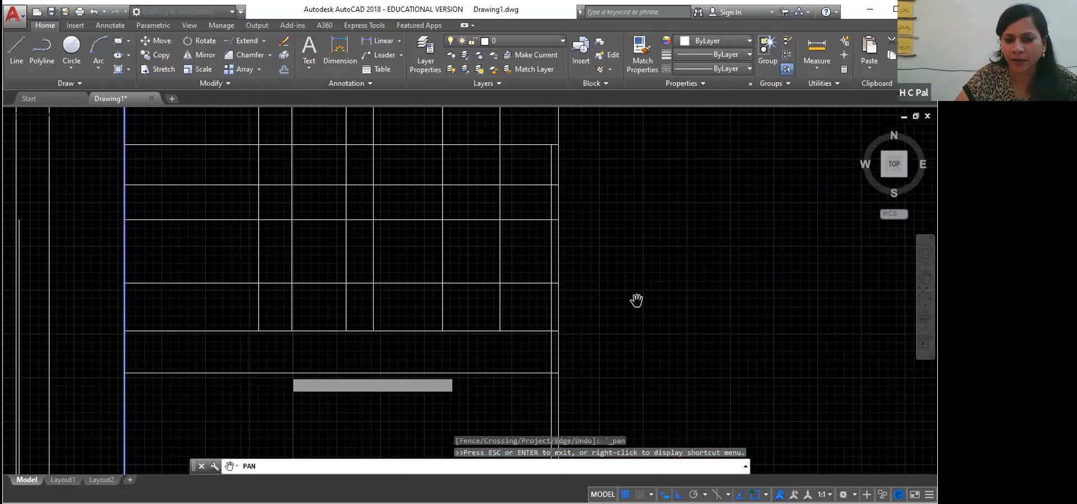
pyautogui.press('Escape')
pyautogui.click(263, 256)
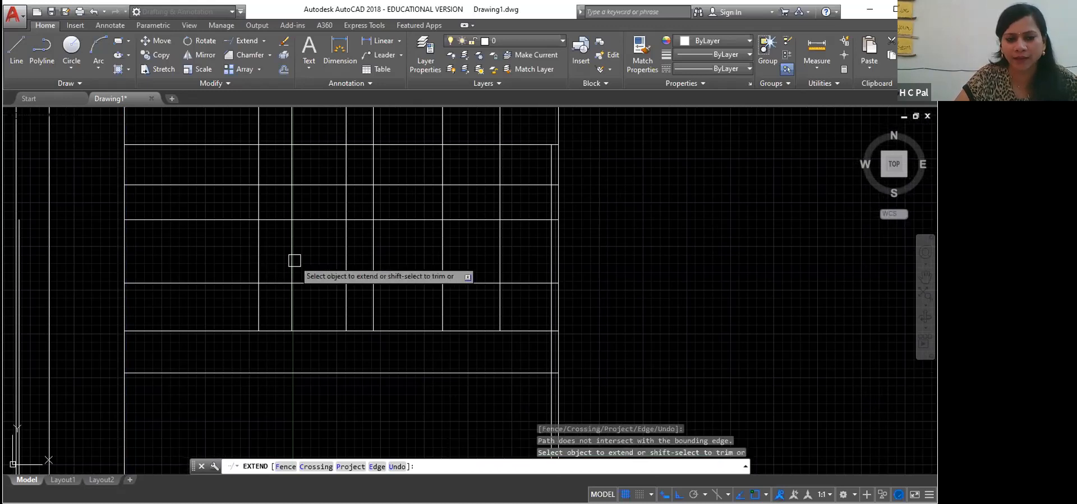
pyautogui.click(293, 350)
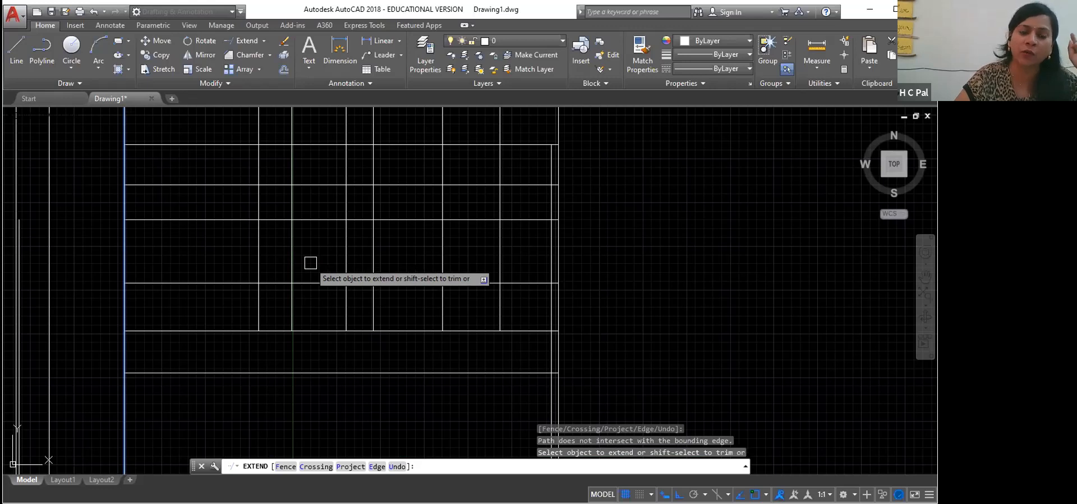
pyautogui.click(344, 370)
pyautogui.click(340, 330)
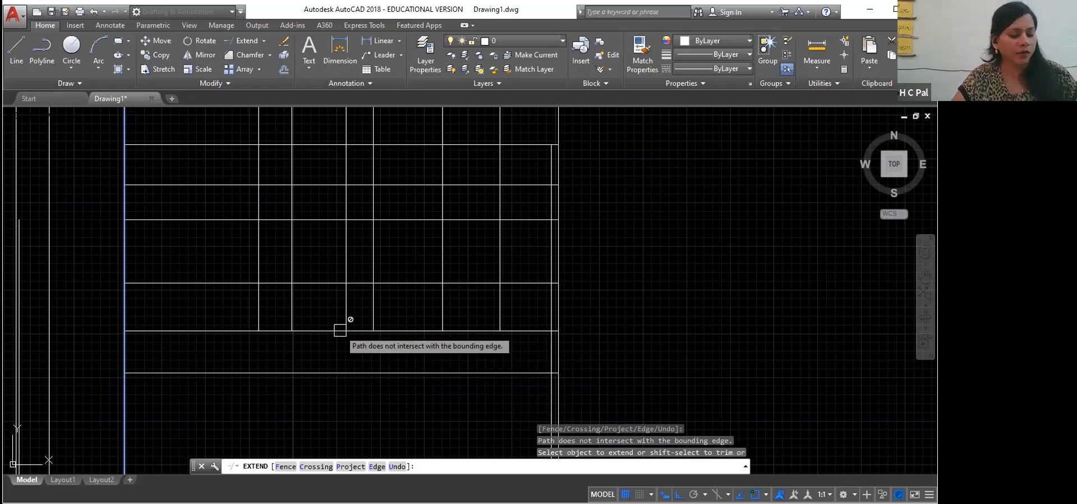
pyautogui.hotkey('ctrl', 'z')
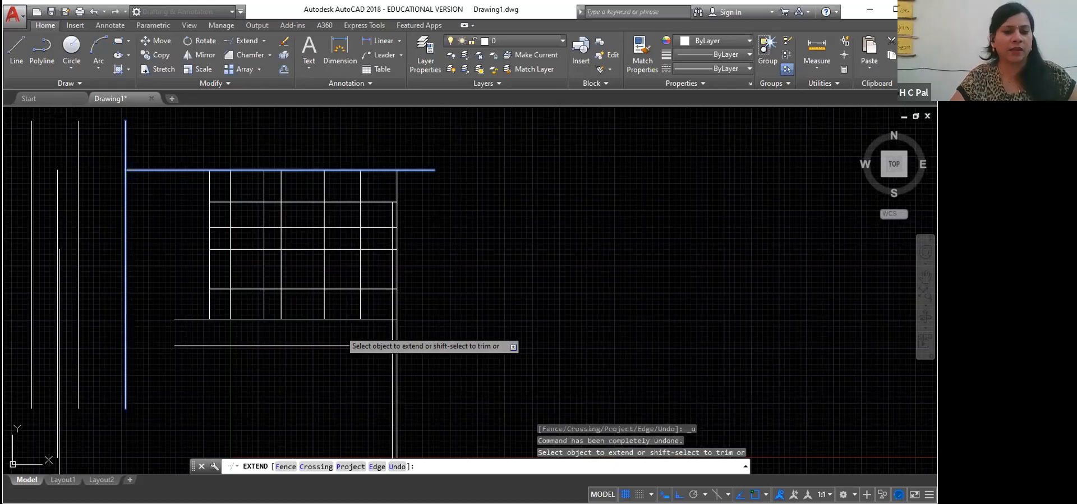
pyautogui.press('Escape')
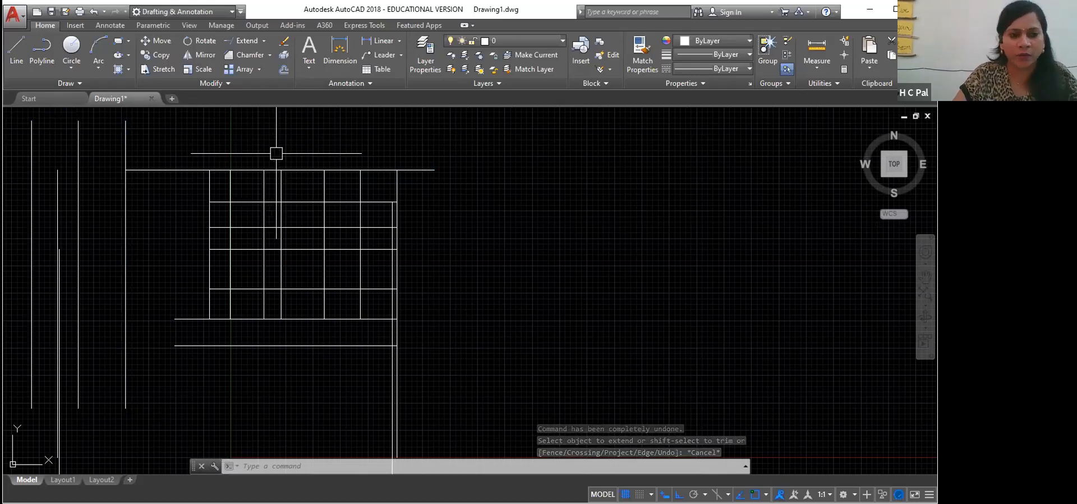
# - Extend the grid's inner verticals down to the lowest horizontal line, using it, the uppermost horizontal and the long vertical as boundary edges
pyautogui.press('Return')
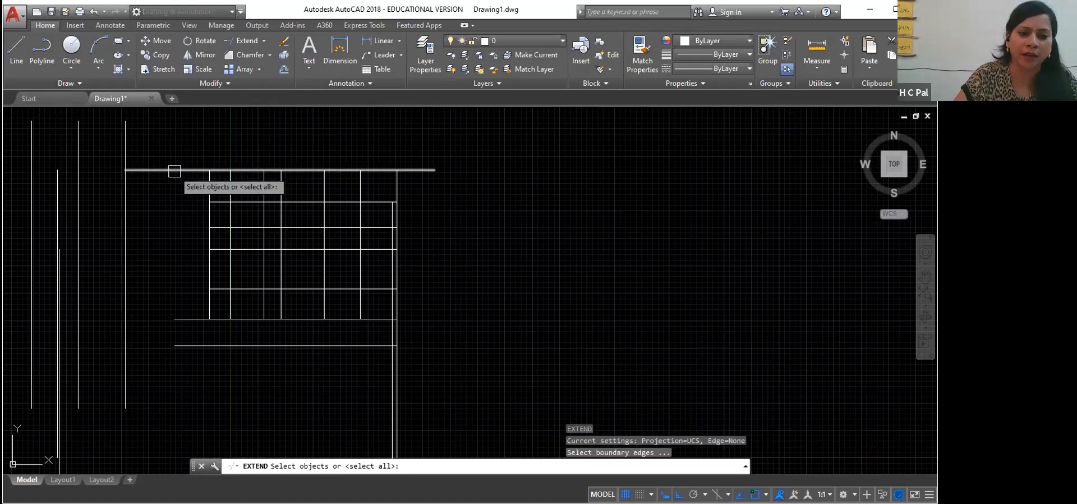
pyautogui.click(174, 169)
pyautogui.click(127, 208)
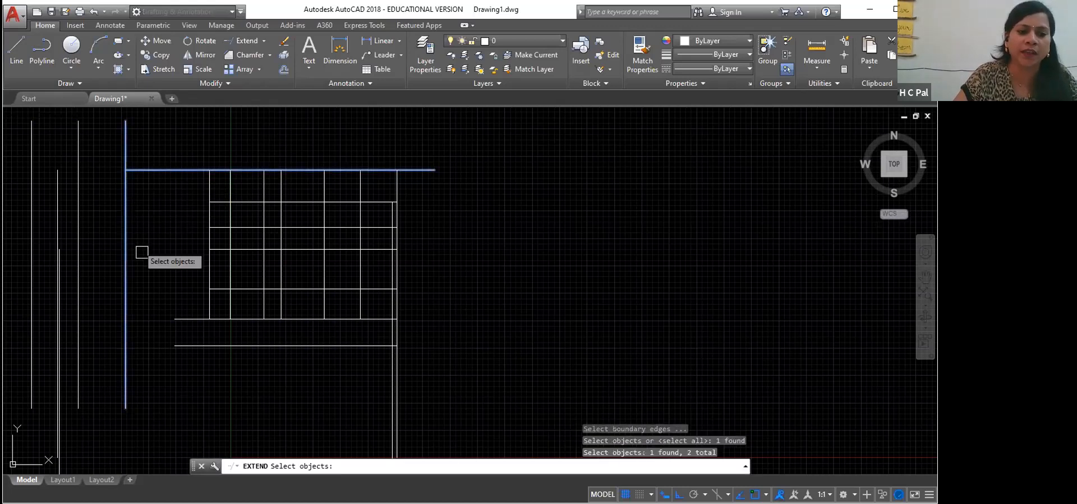
pyautogui.click(247, 345)
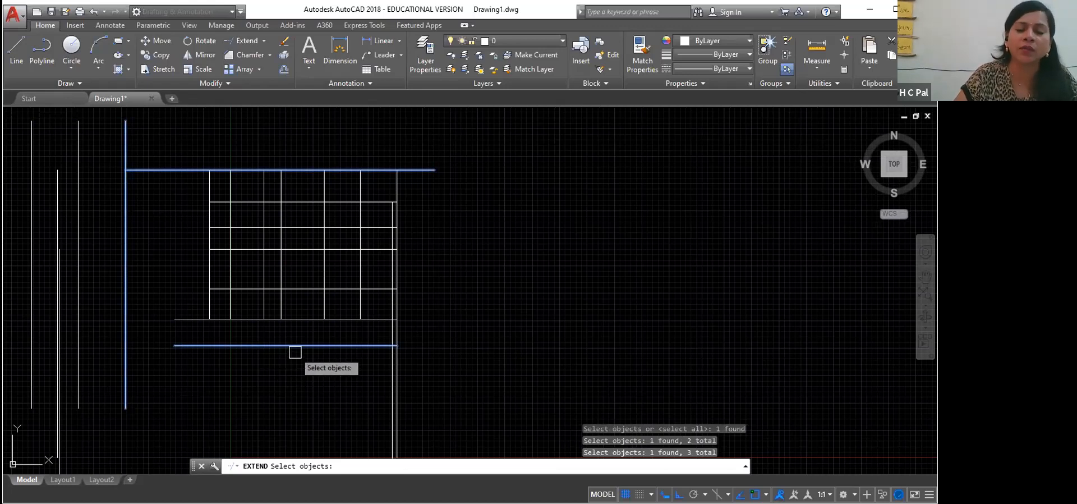
pyautogui.press('Return')
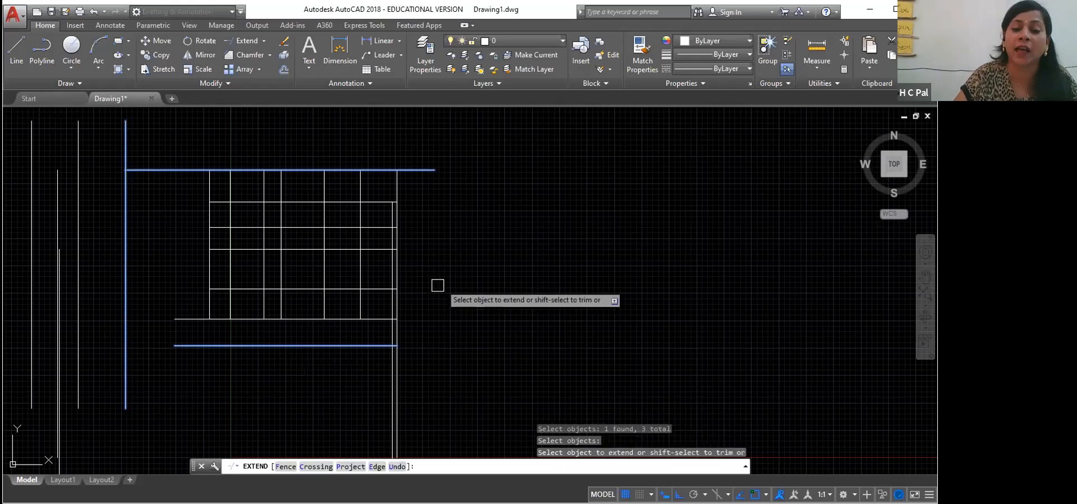
pyautogui.click(360, 305)
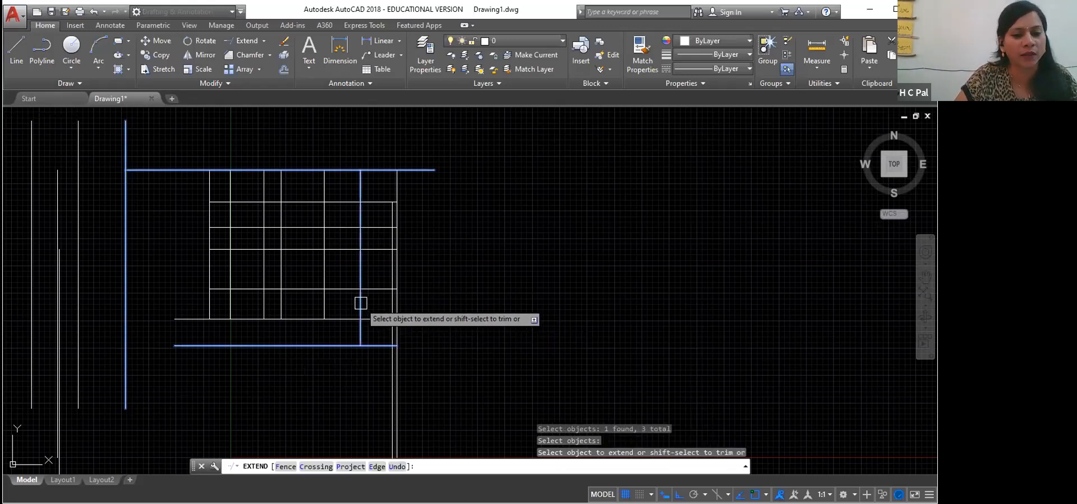
pyautogui.click(325, 304)
pyautogui.click(281, 304)
pyautogui.click(265, 303)
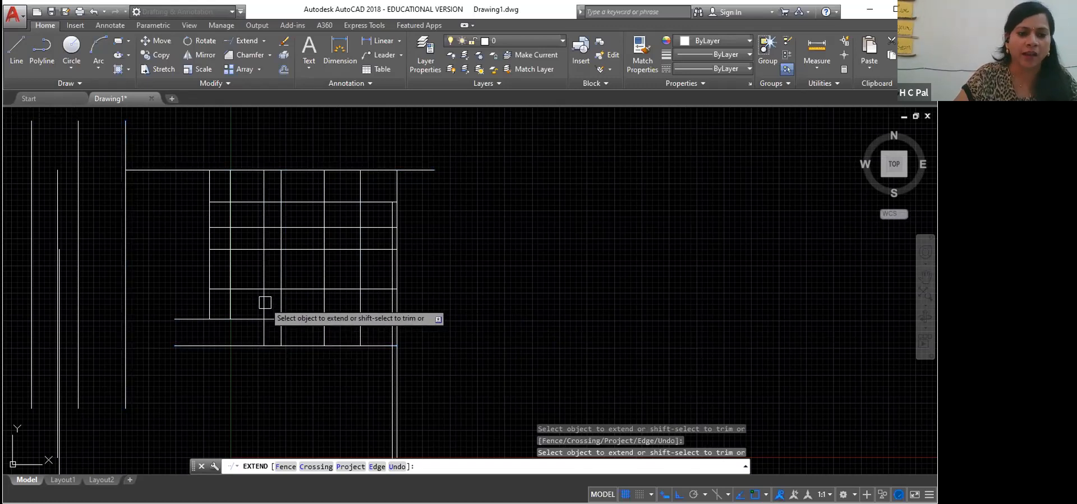
# - Extend the six horizontal lines below the uppermost one to the long vertical boundary, undoing and repeating the extension of the second line
pyautogui.click(219, 319)
pyautogui.click(217, 344)
pyautogui.click(223, 289)
pyautogui.click(224, 249)
pyautogui.click(224, 249)
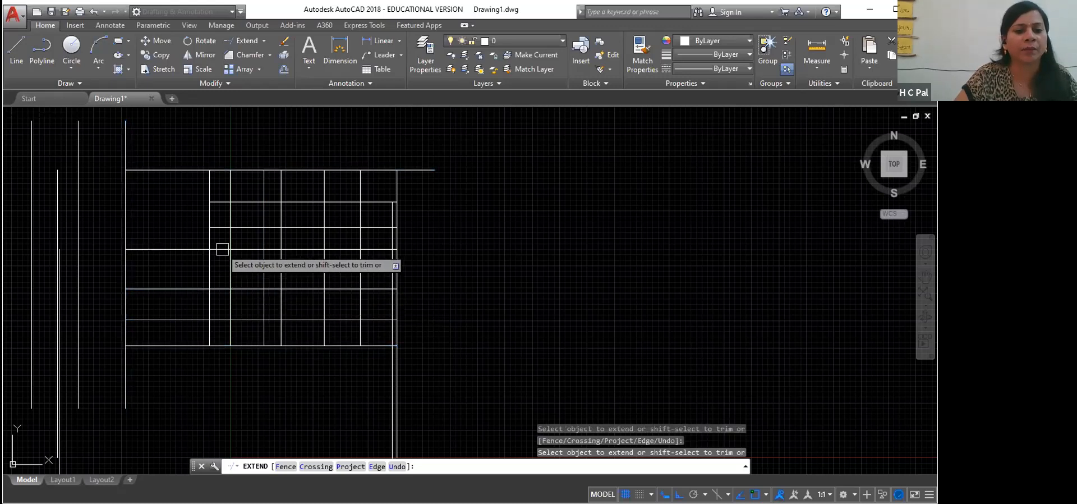
pyautogui.click(222, 229)
pyautogui.click(221, 203)
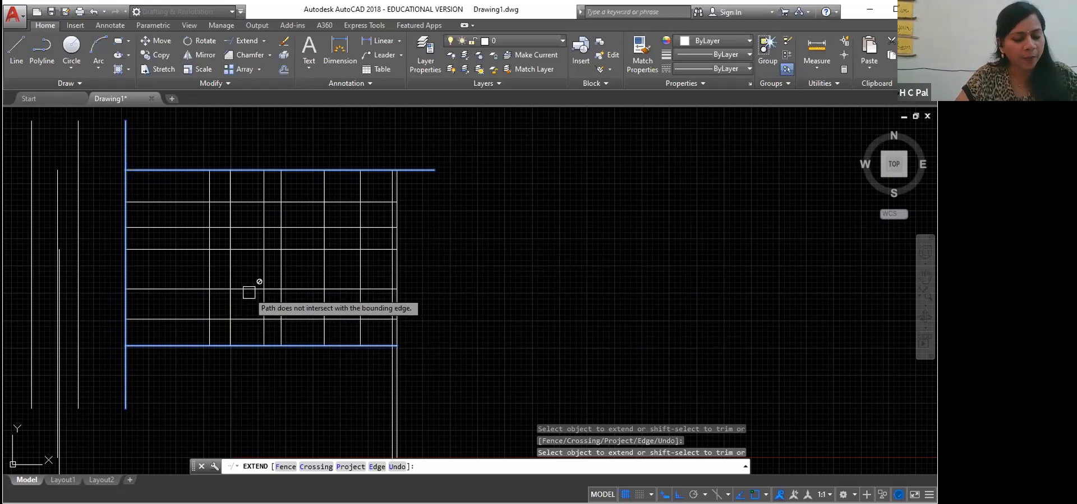
pyautogui.hotkey('ctrl', 'z')
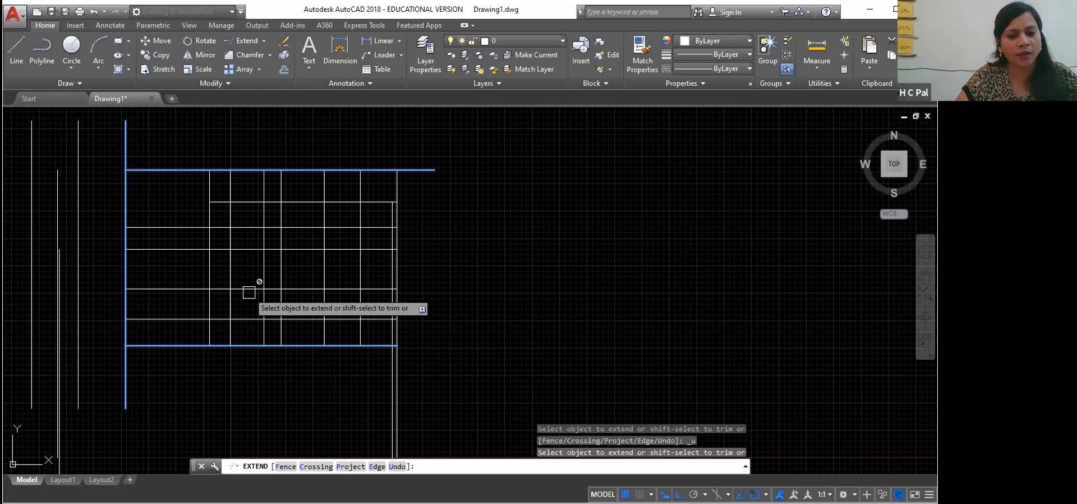
pyautogui.click(223, 205)
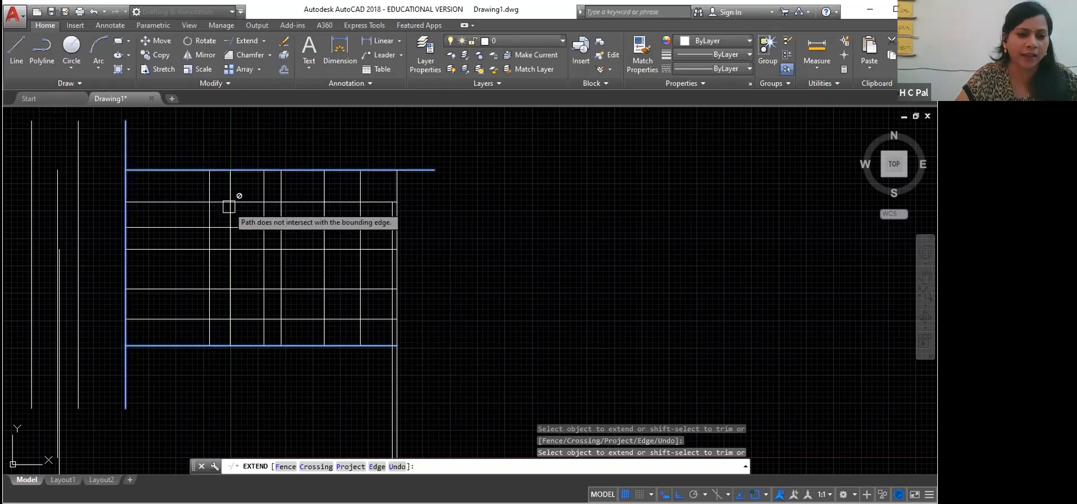
# - Try to trim the second and third horizontal grid lines from within the Extend command, then cancel it
pyautogui.click(180, 202)
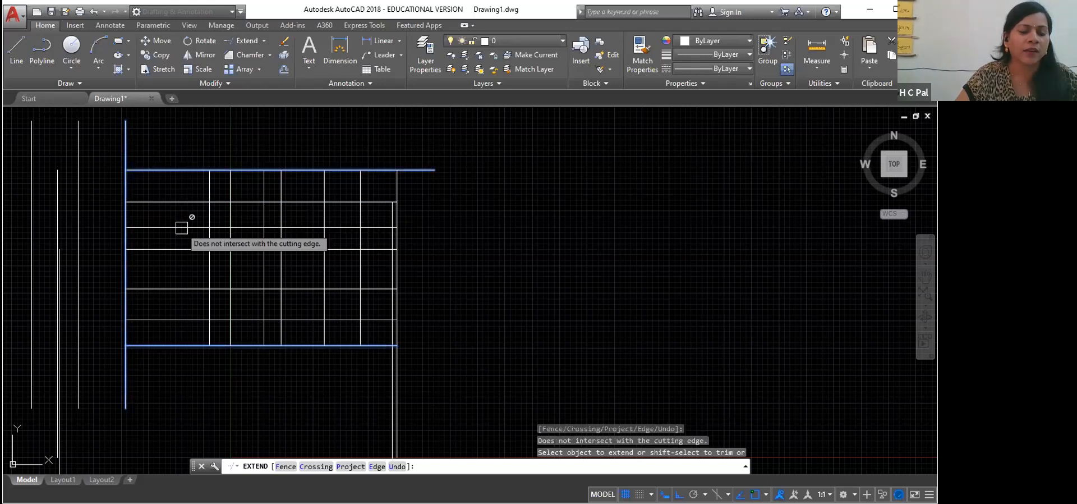
pyautogui.keyDown('shift'); pyautogui.rightClick(170, 204); pyautogui.keyUp('shift')
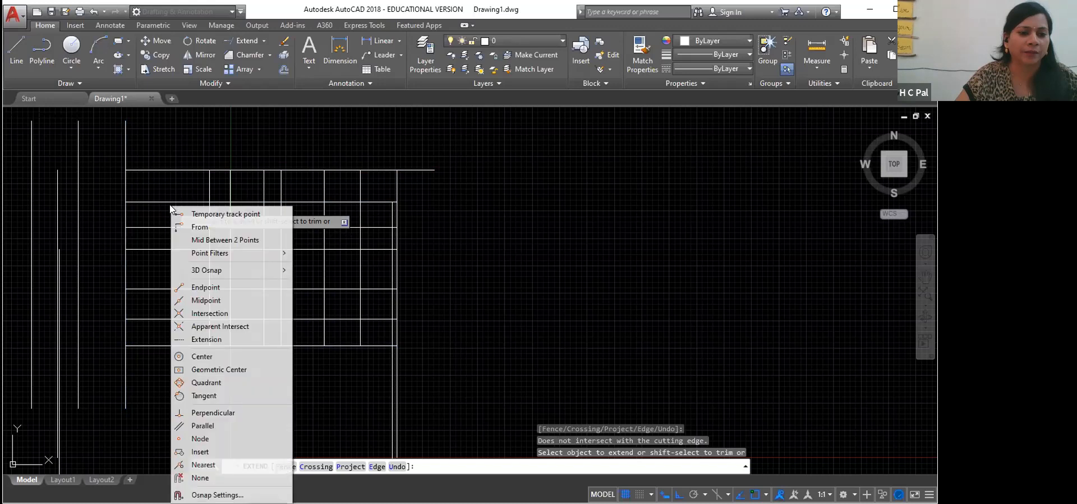
pyautogui.click(441, 221)
pyautogui.click(448, 240)
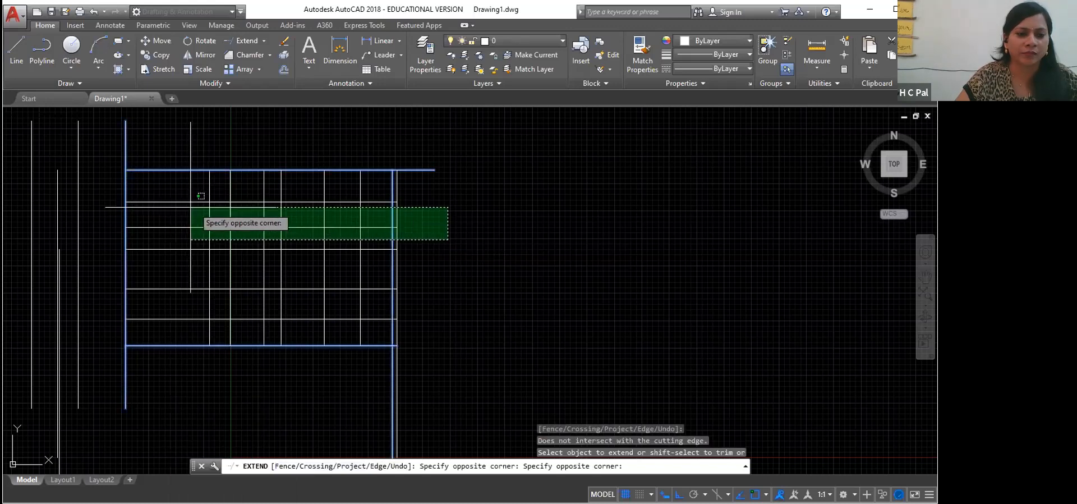
pyautogui.click(544, 234)
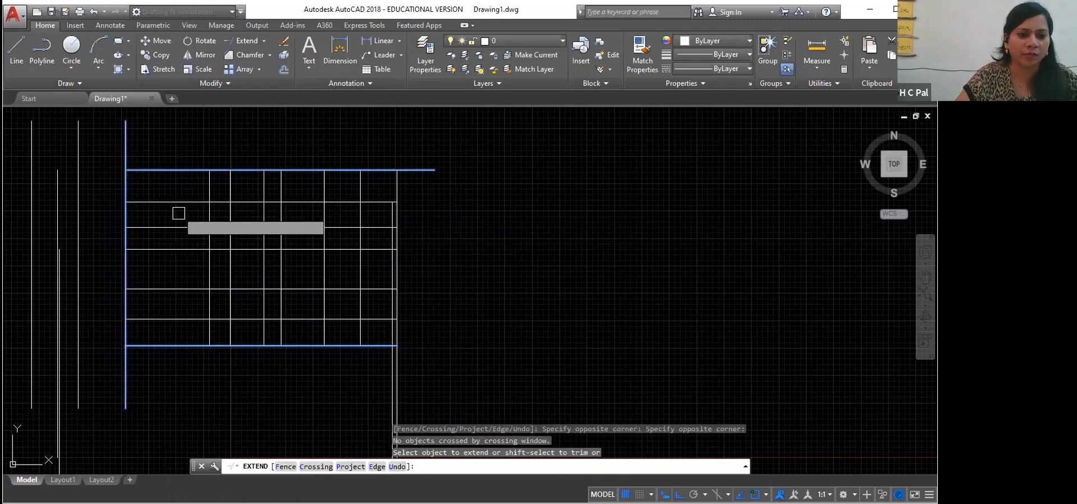
pyautogui.click(177, 227)
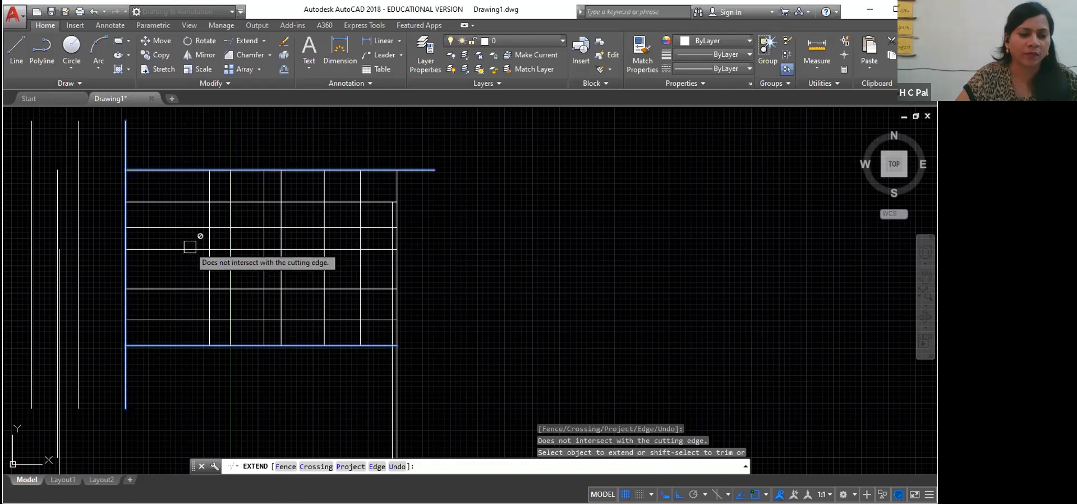
pyautogui.press('Escape')
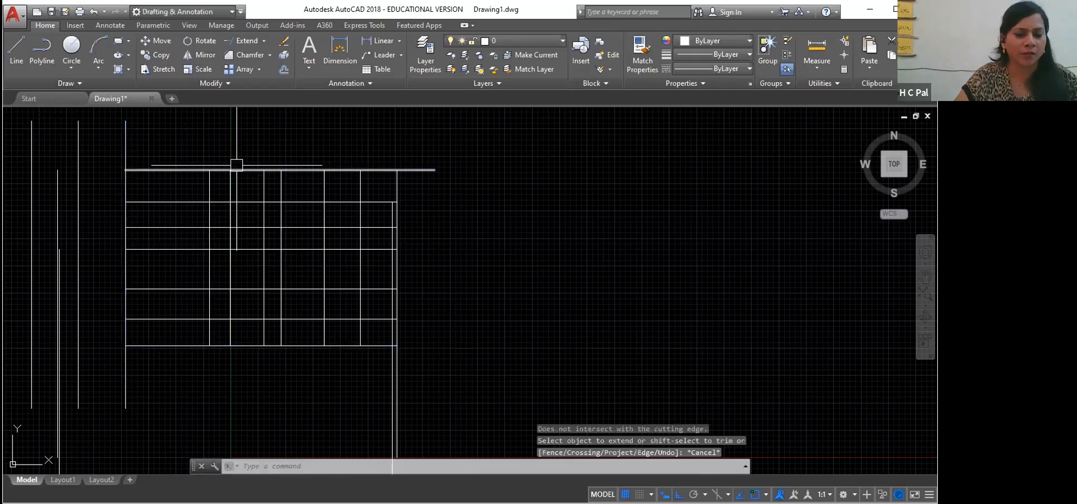
pyautogui.press('Escape')
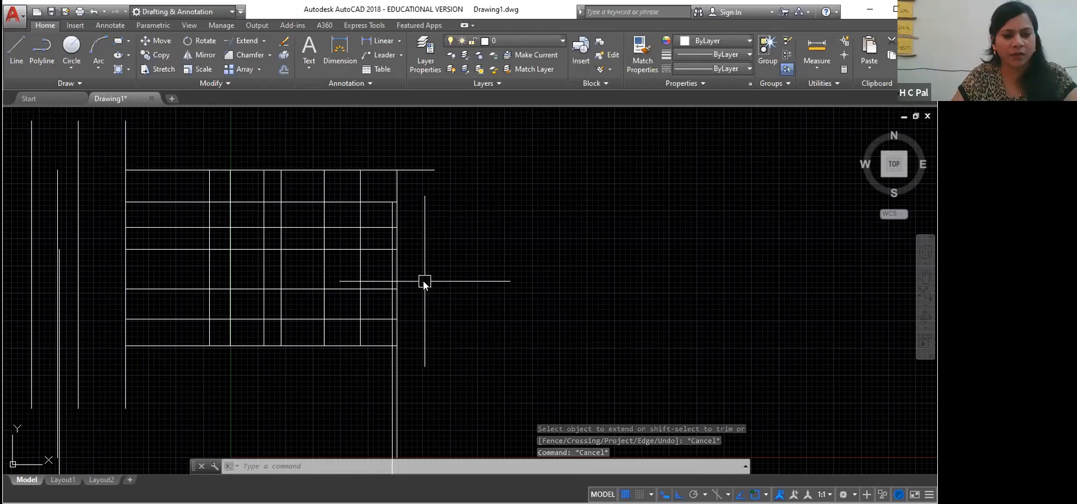
# - Trim the other inner verticals above the second horizontal line, using that line and the first inner vertical as cutting edges
pyautogui.write('tr')
pyautogui.press('Return')
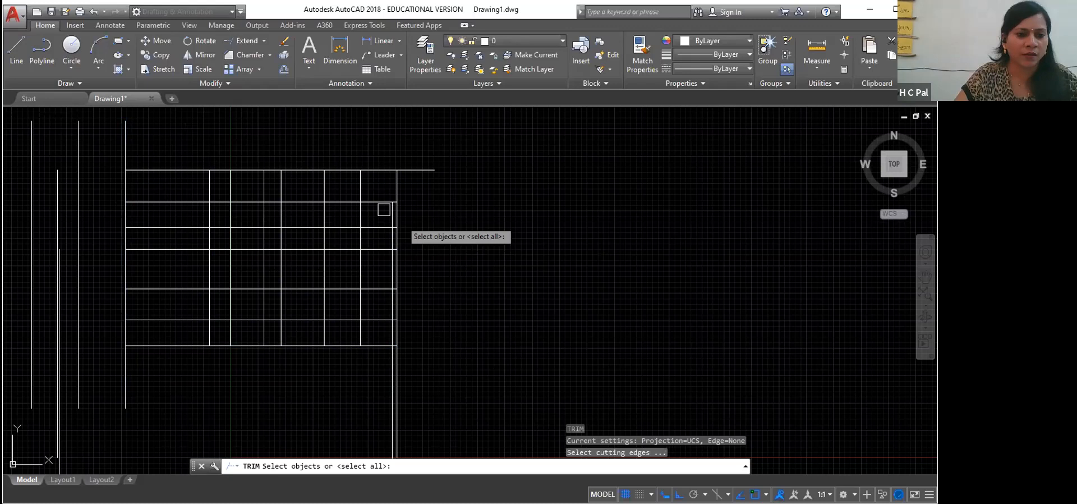
pyautogui.click(200, 201)
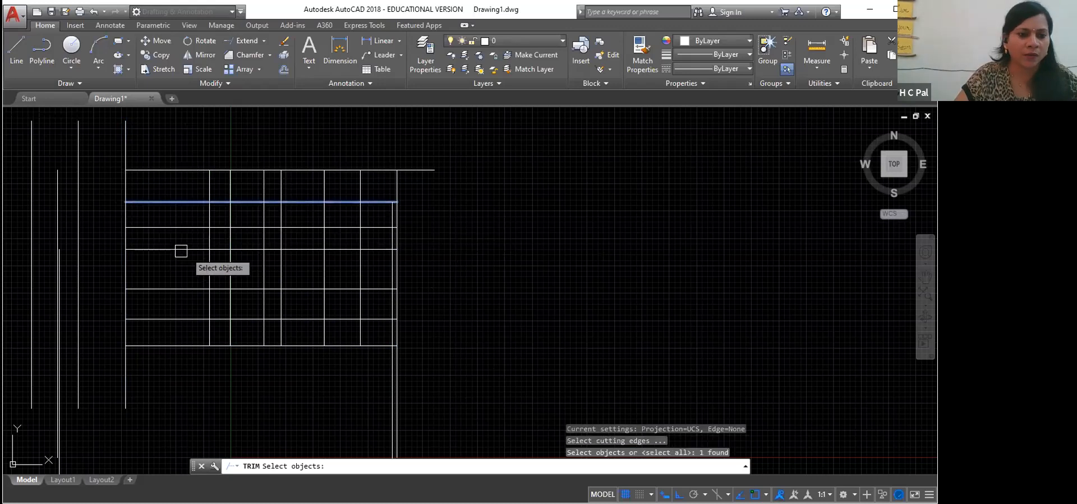
pyautogui.click(210, 240)
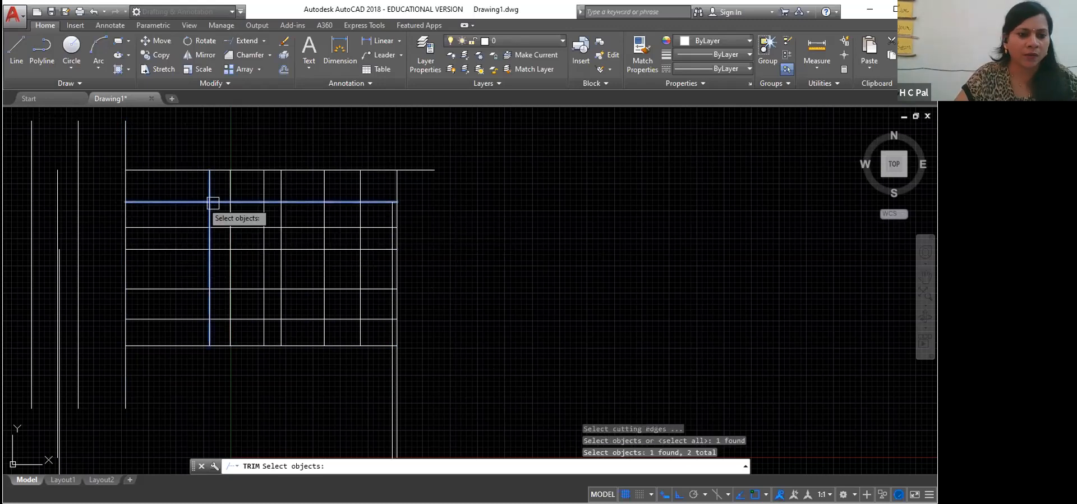
pyautogui.press('Return')
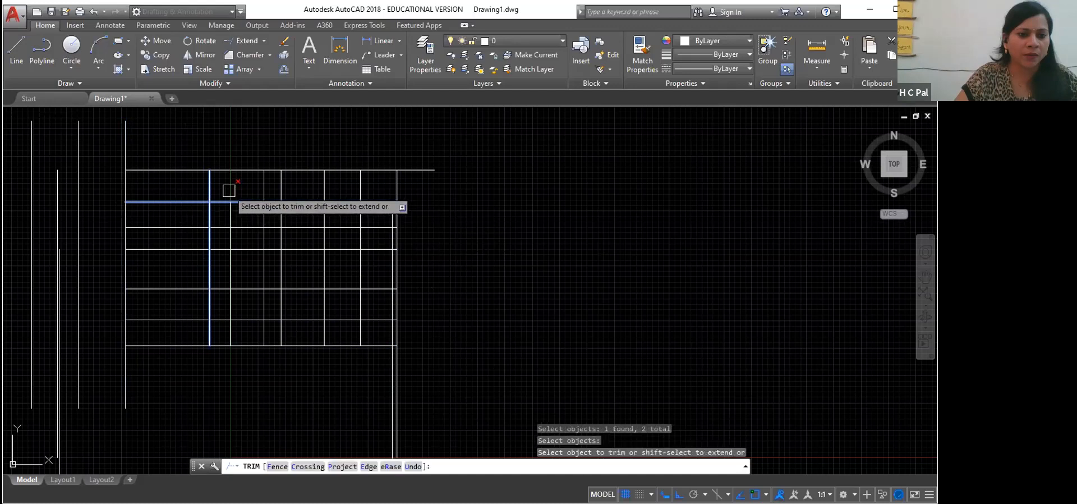
pyautogui.click(263, 187)
pyautogui.click(281, 188)
pyautogui.click(325, 187)
pyautogui.click(360, 187)
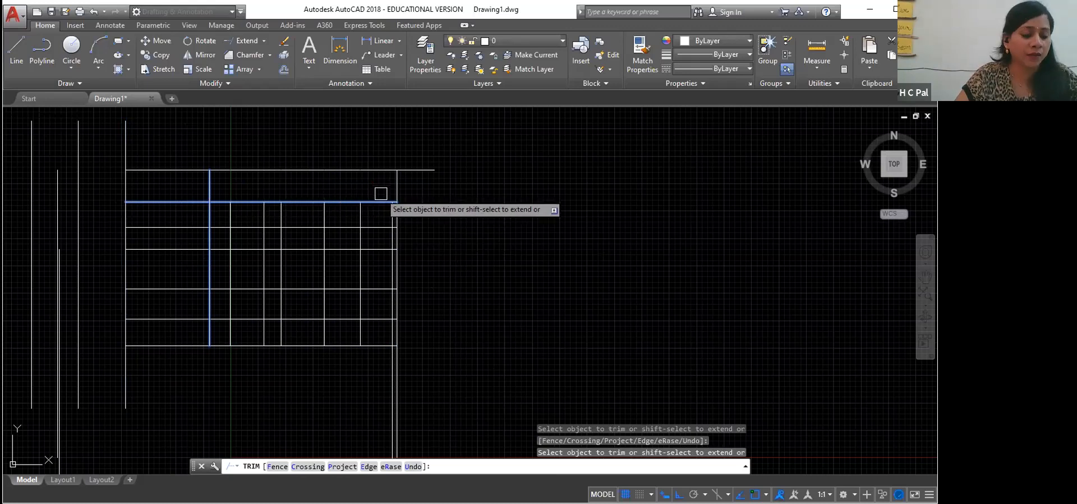
pyautogui.moveTo(364, 192)
pyautogui.mouseDown()
pyautogui.moveTo(354, 228)
pyautogui.moveTo(357, 215)
pyautogui.mouseUp()
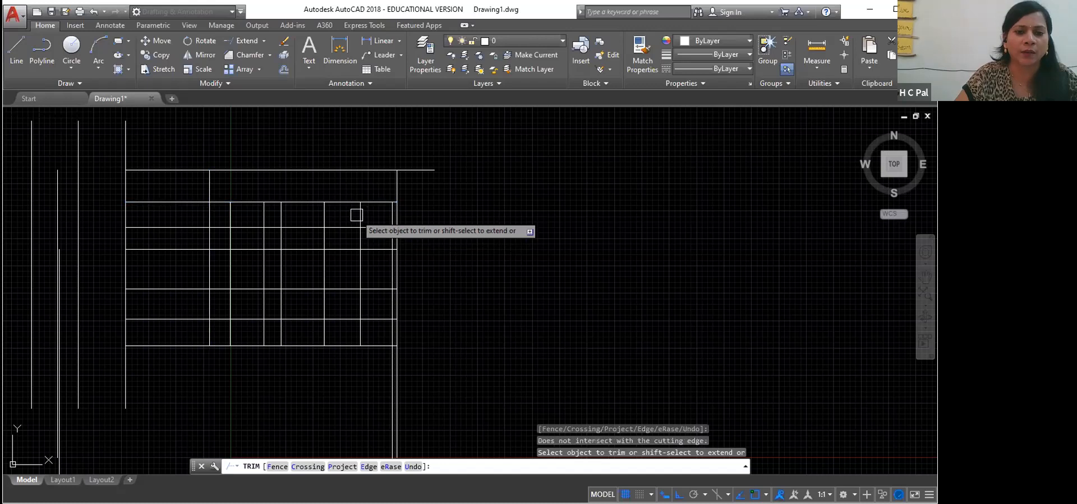
# - Trim off the second and third horizontal lines between the long vertical line and the first inner vertical
pyautogui.click(285, 219)
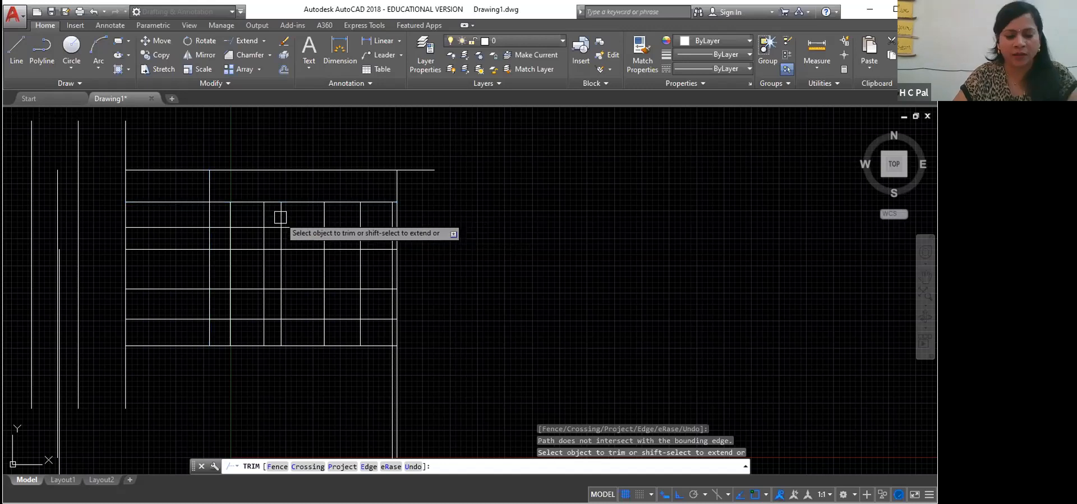
pyautogui.click(236, 208)
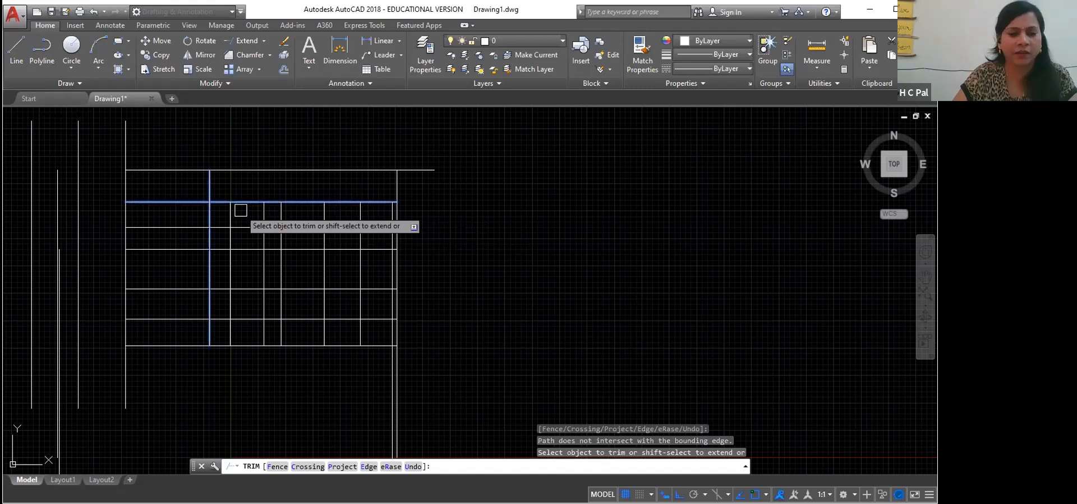
pyautogui.click(242, 206)
pyautogui.click(232, 214)
pyautogui.click(230, 215)
pyautogui.click(166, 202)
pyautogui.click(169, 227)
pyautogui.click(202, 225)
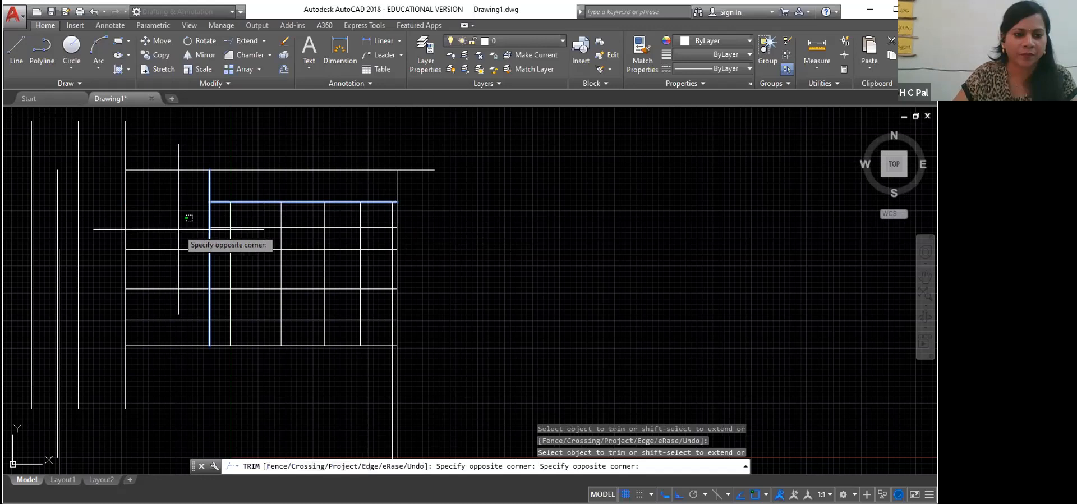
pyautogui.click(204, 225)
pyautogui.click(204, 225)
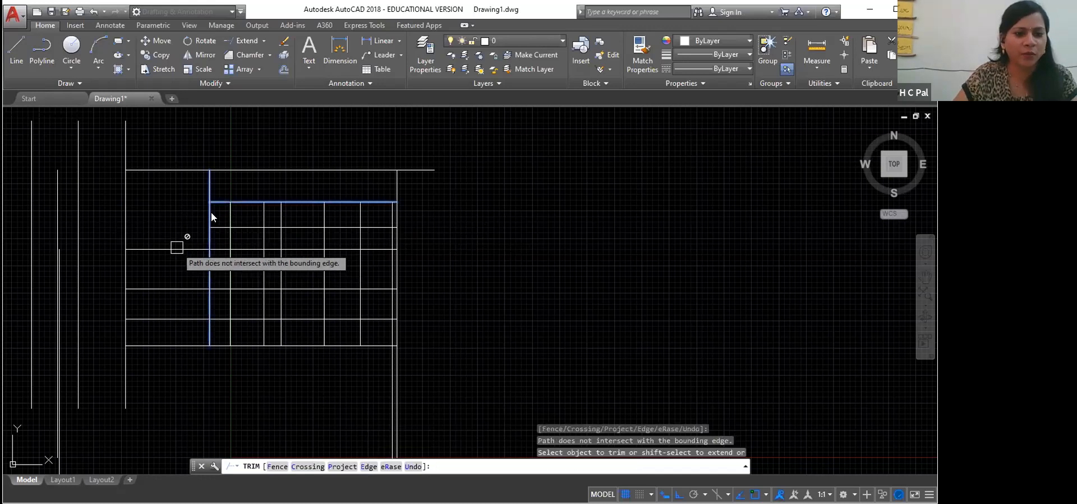
# - Try to extend the fourth horizontal line and the third inner vertical from within Trim, and end the command
pyautogui.keyDown('shift'); pyautogui.rightClick(176, 248); pyautogui.keyUp('shift')
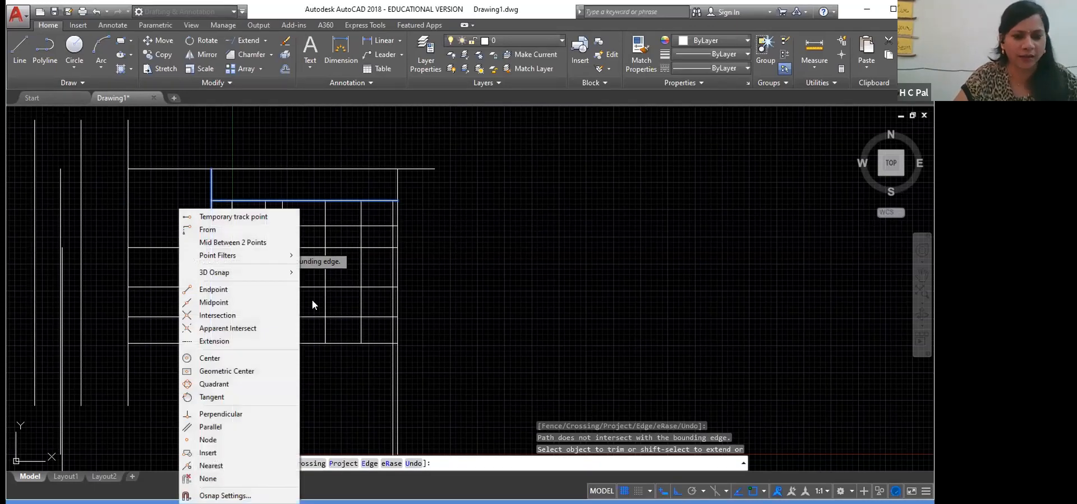
pyautogui.click(440, 251)
pyautogui.click(460, 269)
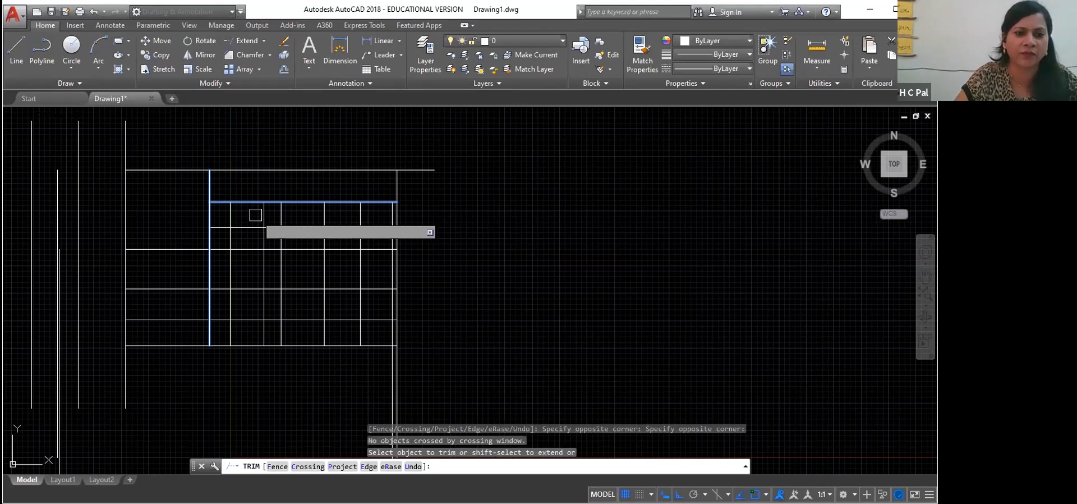
pyautogui.click(265, 216)
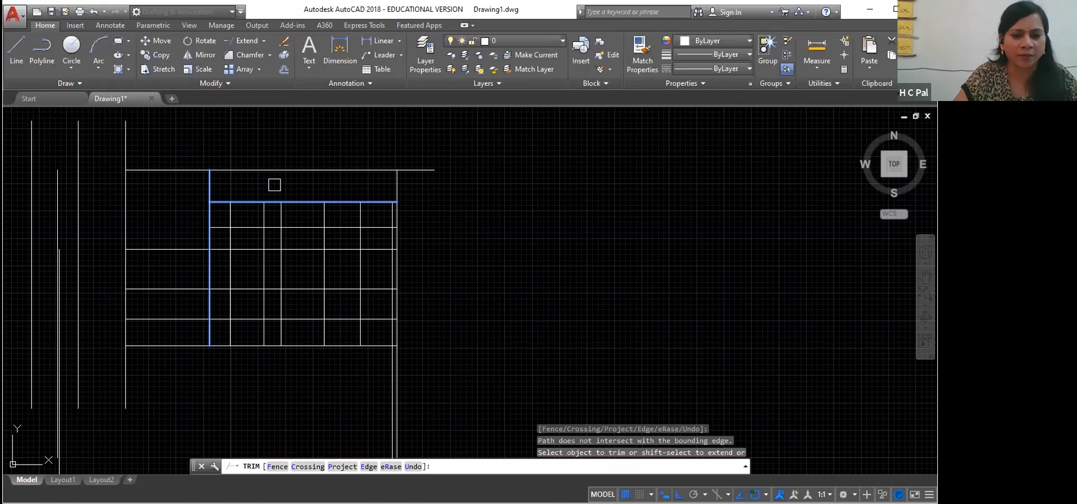
pyautogui.press('Return')
# - With the fourth horizontal and first inner vertical as cutting edges, trim the second inner vertical above that horizontal and the fourth below it
pyautogui.press('Return')
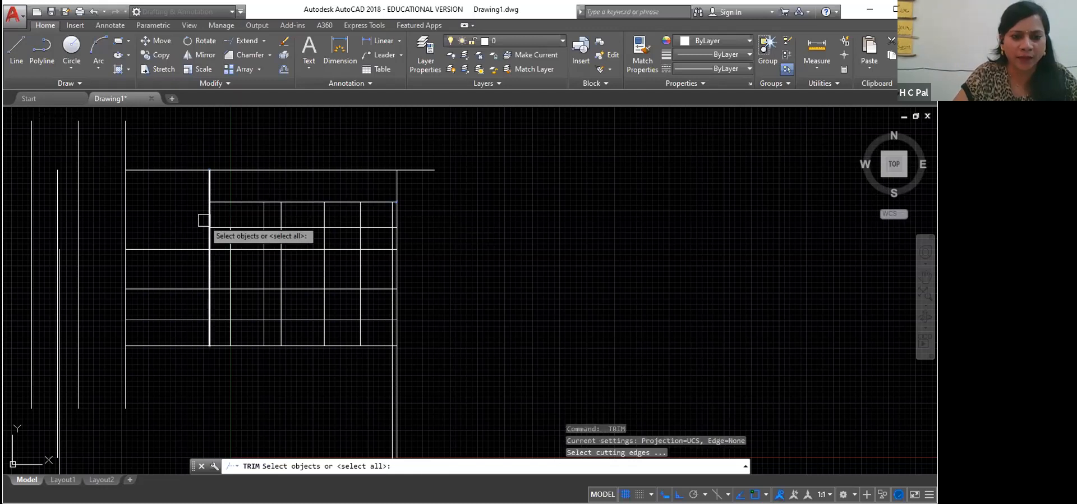
pyautogui.click(227, 208)
pyautogui.click(227, 208)
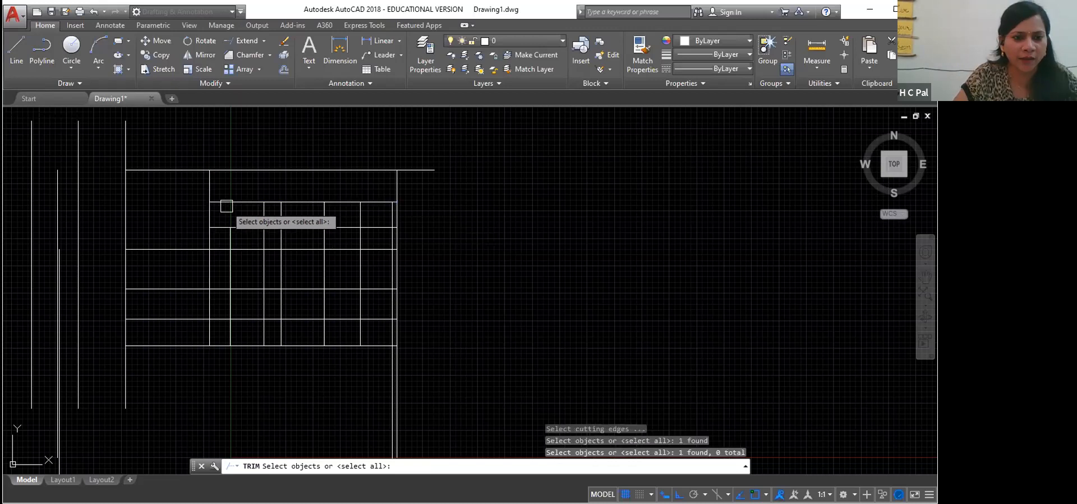
pyautogui.click(188, 251)
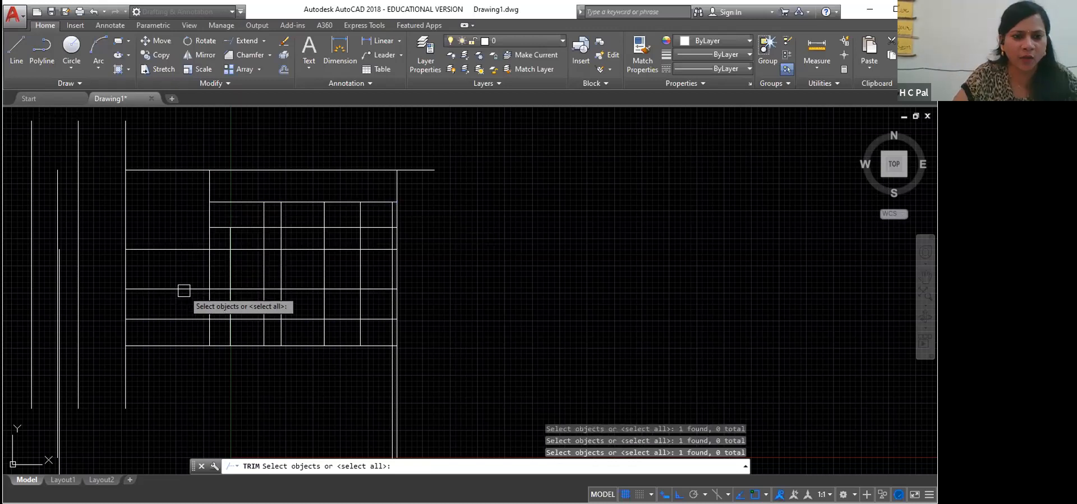
pyautogui.click(189, 249)
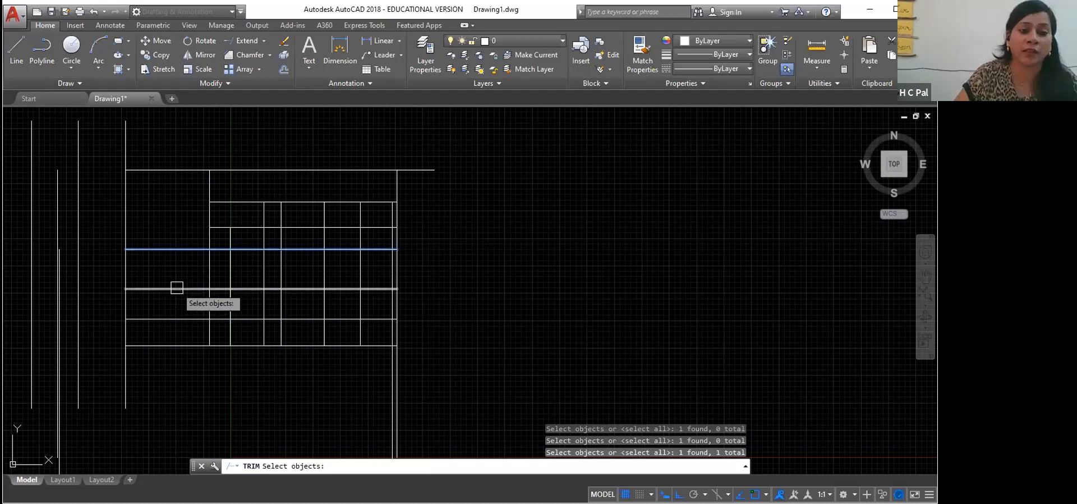
pyautogui.click(210, 274)
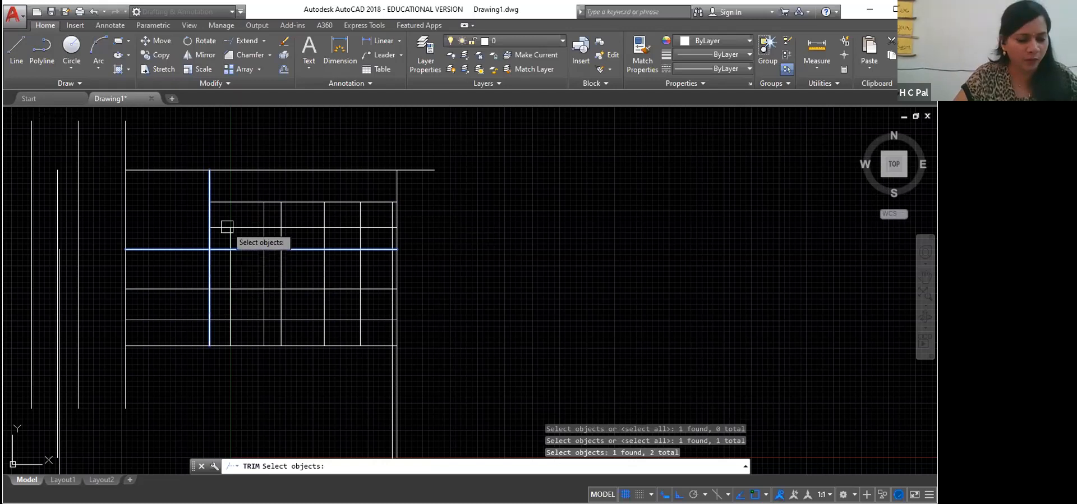
pyautogui.press('Return')
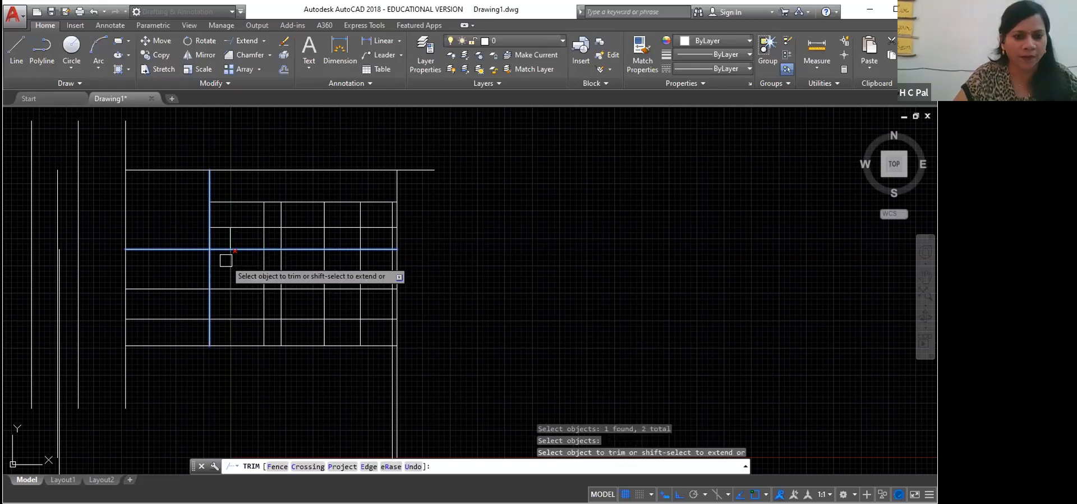
pyautogui.click(232, 240)
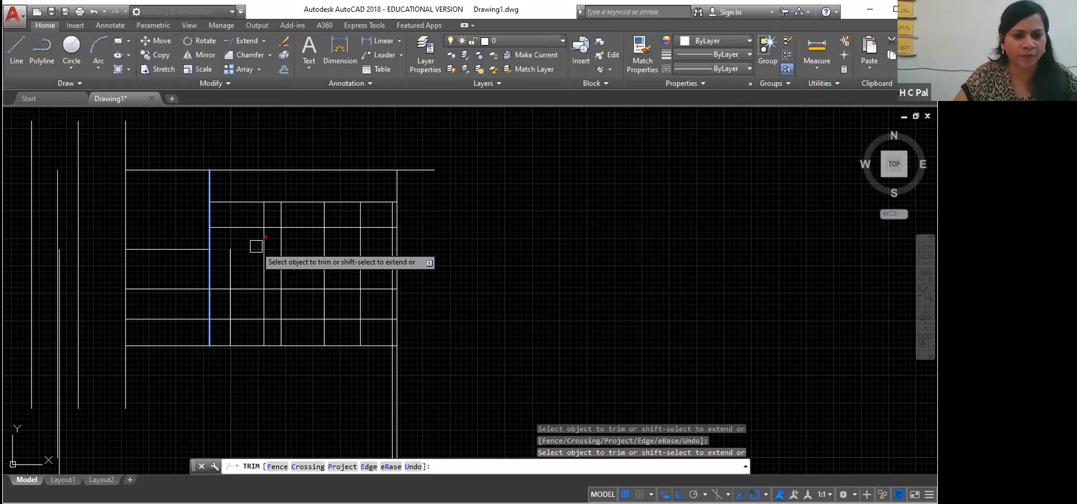
pyautogui.click(231, 266)
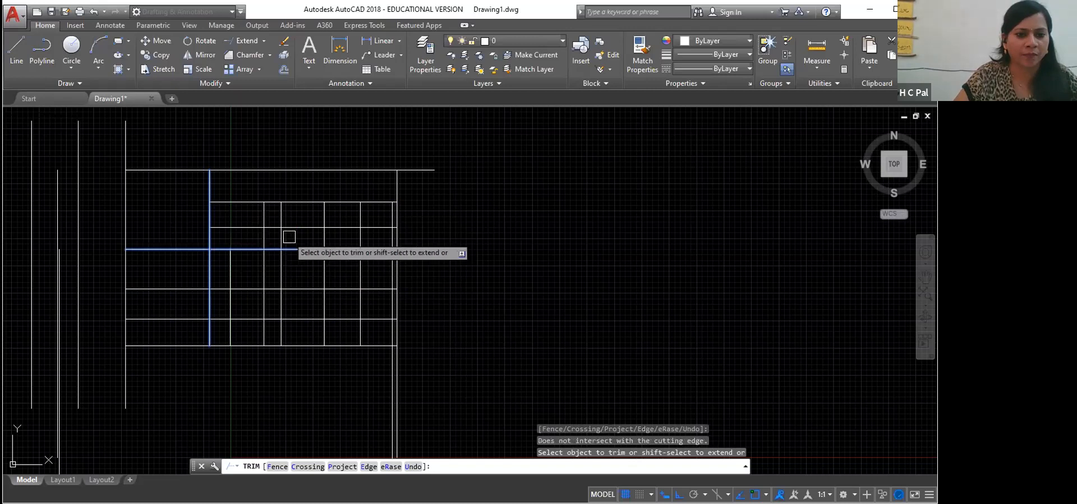
pyautogui.click(281, 266)
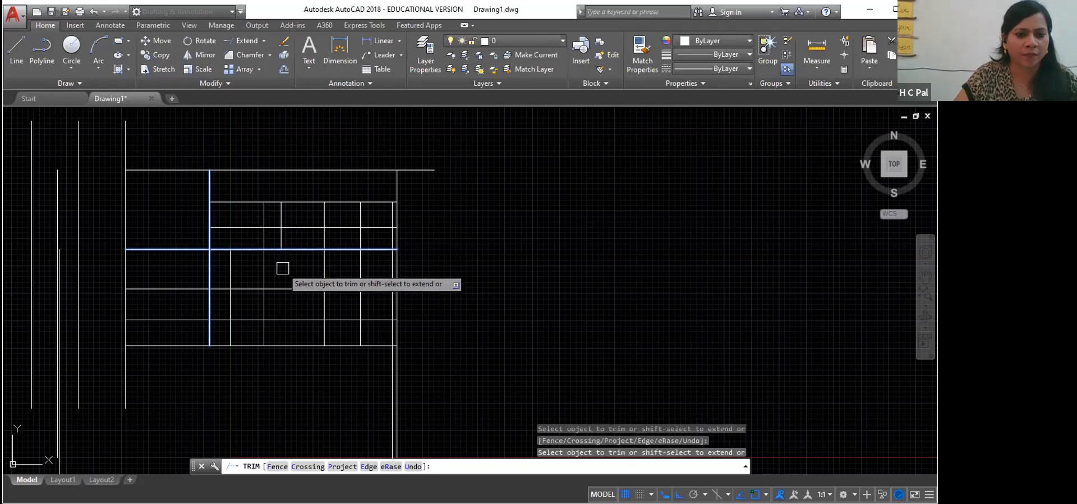
# - Try to extend the shortened fourth inner vertical back down from within the Trim command
pyautogui.click(280, 234)
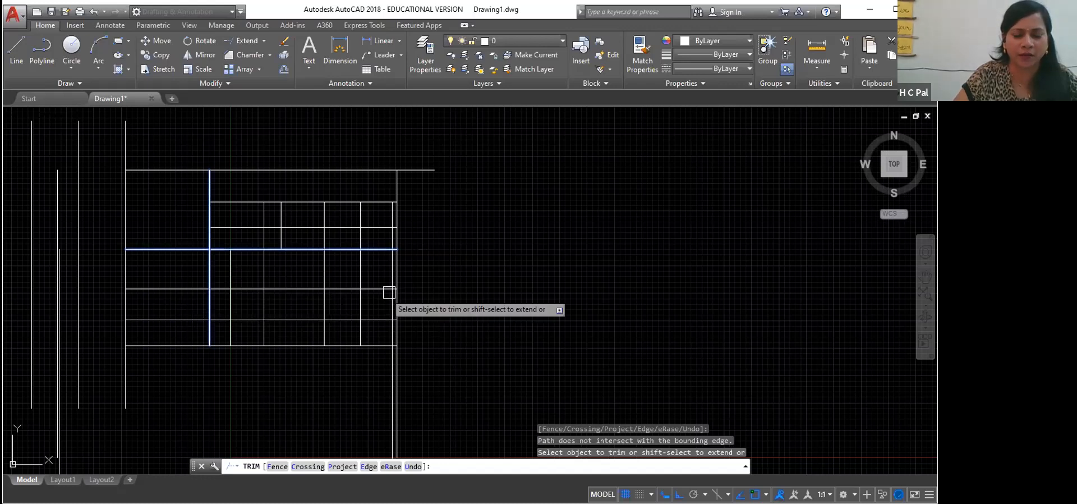
pyautogui.keyDown('shift'); pyautogui.rightClick(326, 292); pyautogui.keyUp('shift')
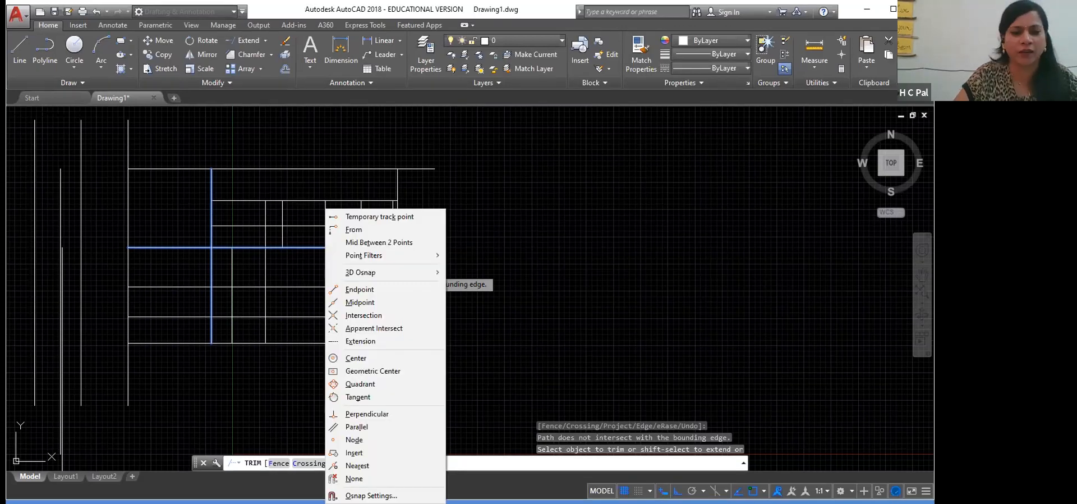
pyautogui.press('Escape')
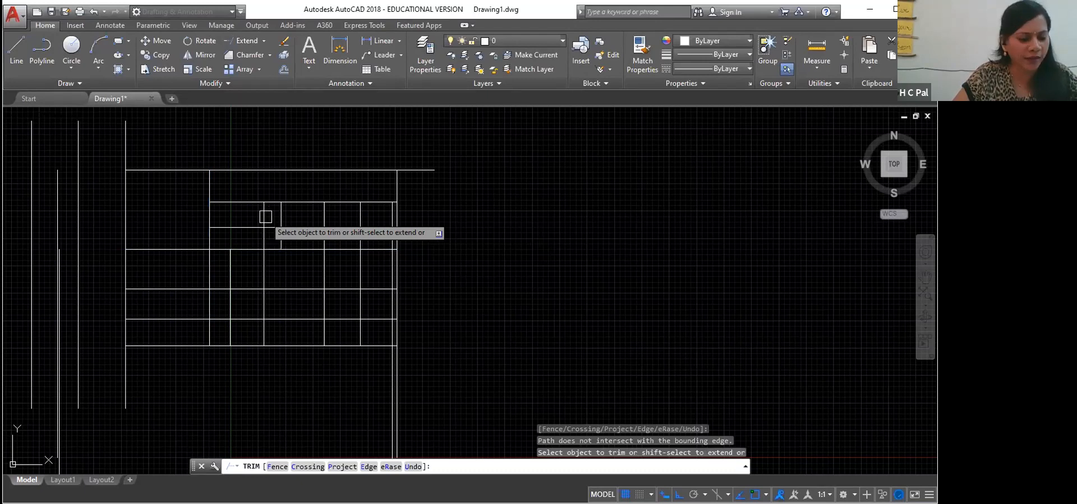
pyautogui.click(275, 235)
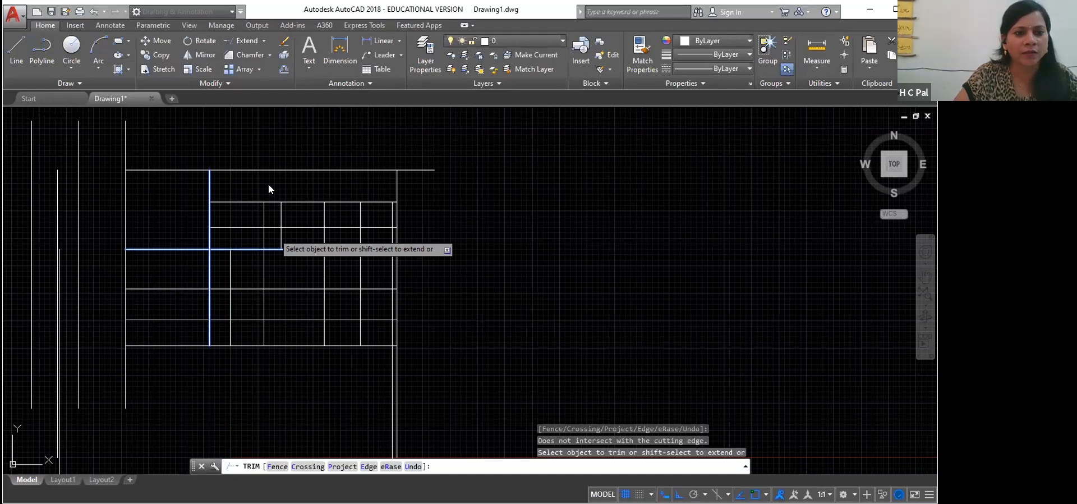
# - Trim off the third inner vertical's portion above the fourth horizontal line
pyautogui.click(263, 218)
pyautogui.click(288, 217)
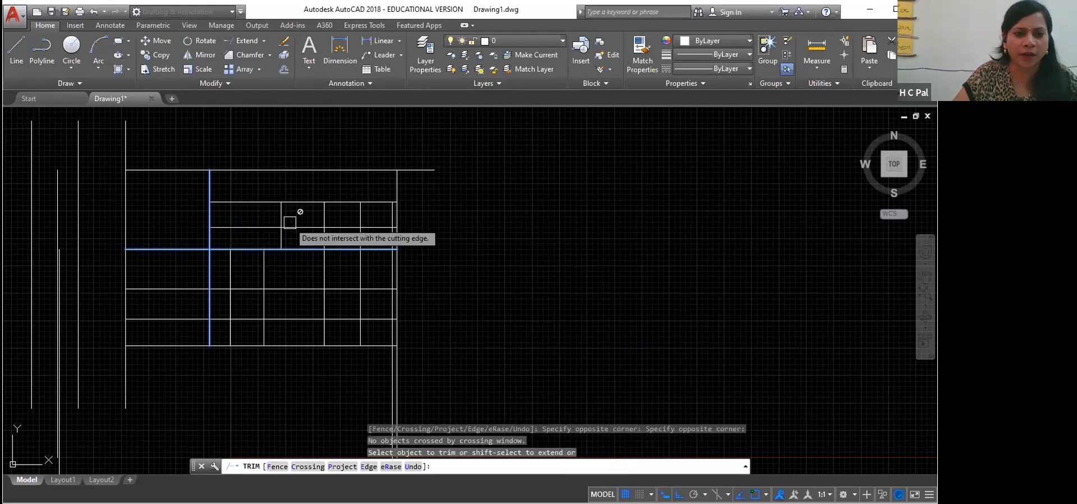
pyautogui.click(282, 217)
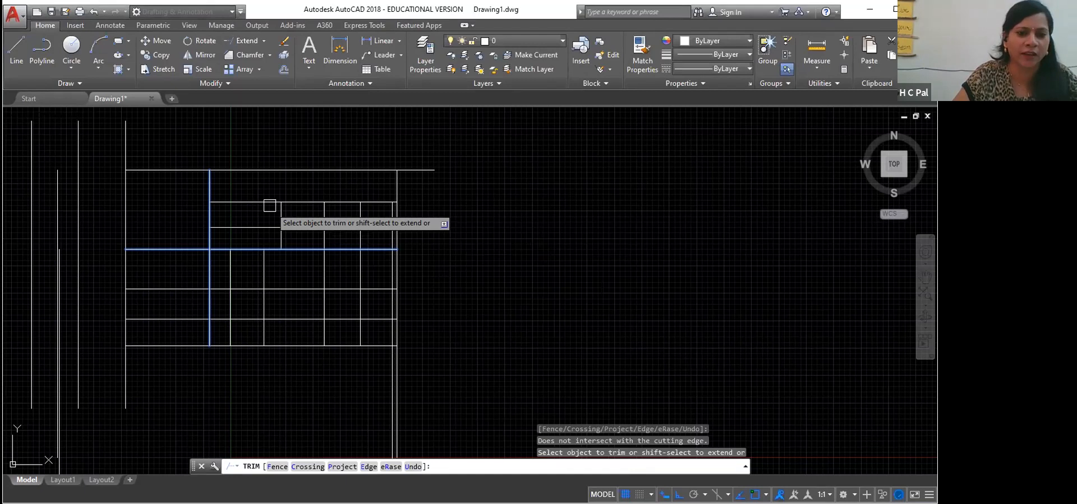
# - Try to extend the second horizontal line and trim the third inner vertical below the fourth horizontal, and end Trim
pyautogui.click(269, 206)
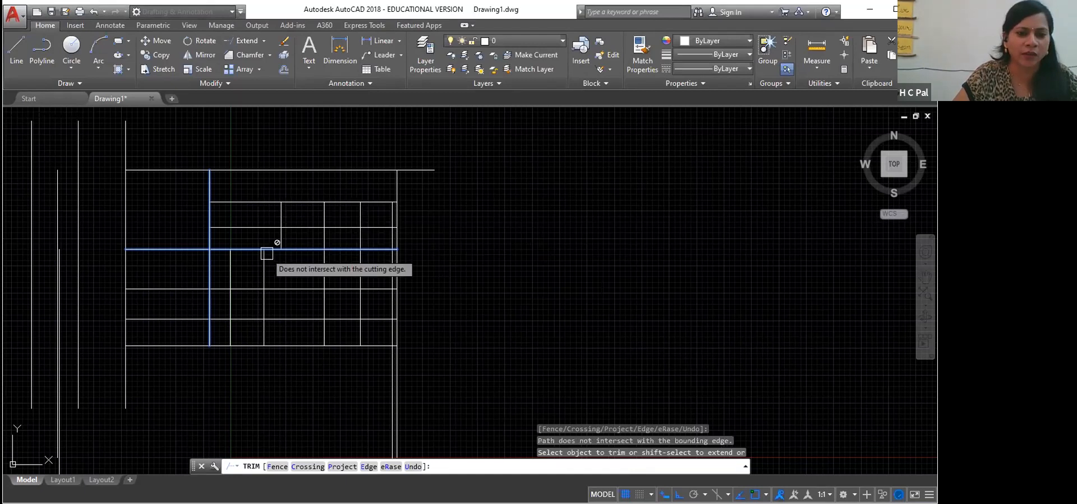
pyautogui.click(262, 305)
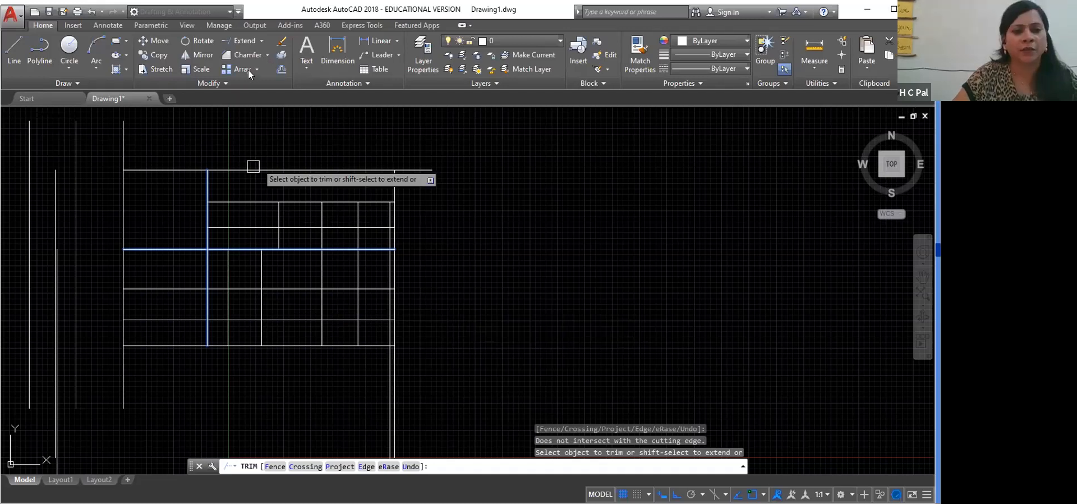
pyautogui.press('Escape')
# - Leave the Fillet command and erase every object in the drawing
pyautogui.write('f')
pyautogui.press('Return')
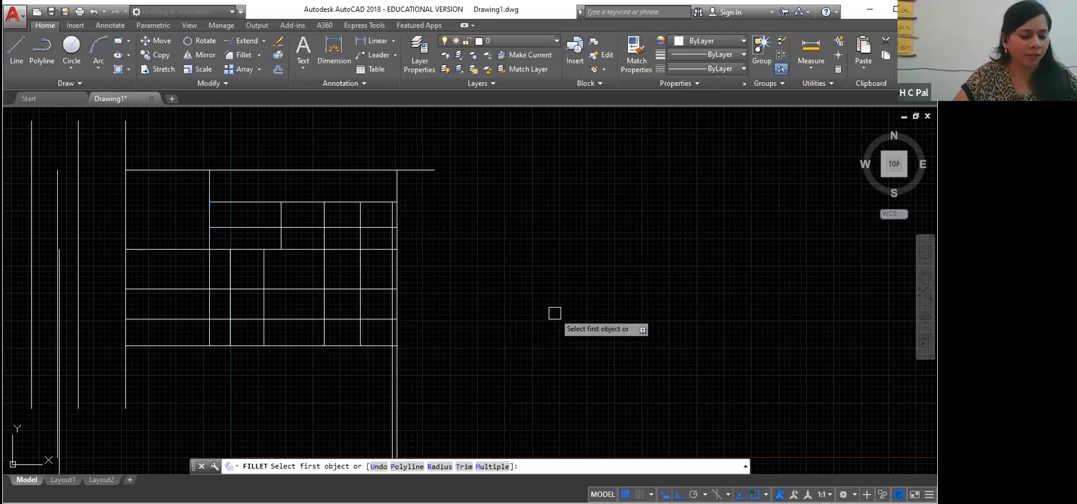
pyautogui.press('Escape')
pyautogui.hotkey('ctrl', 'a')
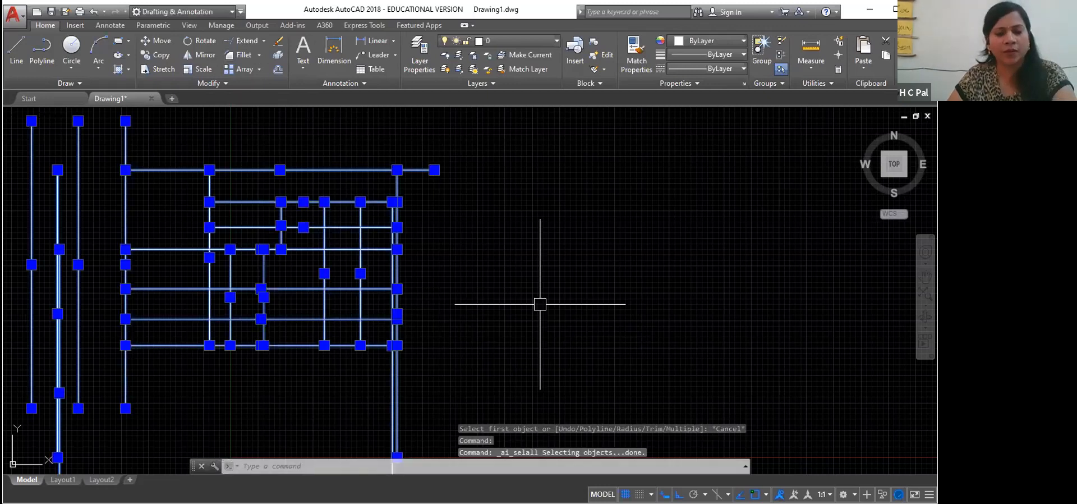
pyautogui.press('Delete')
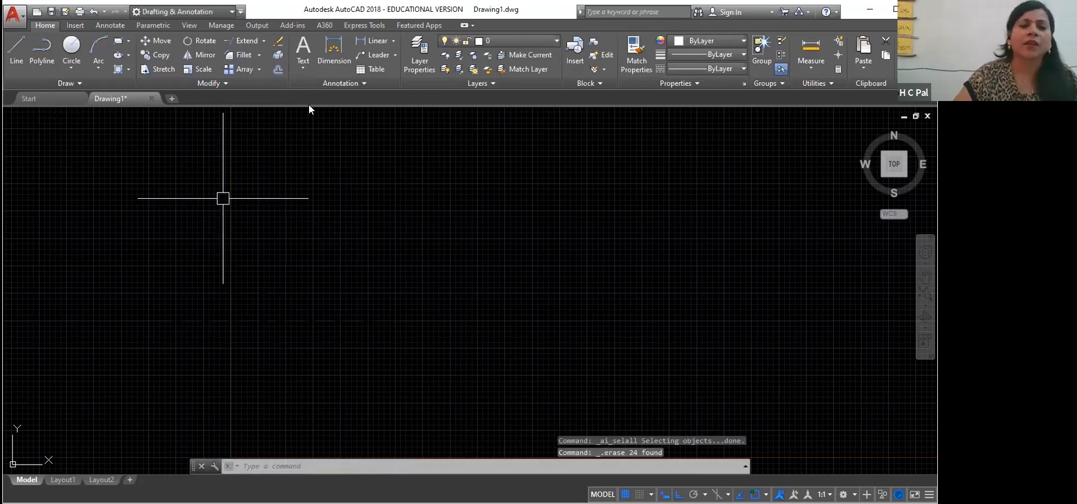
# - Draw a wide rectangle in the upper part of the empty drawing with the Rectangle tool
pyautogui.click(260, 55)
pyautogui.click(228, 73)
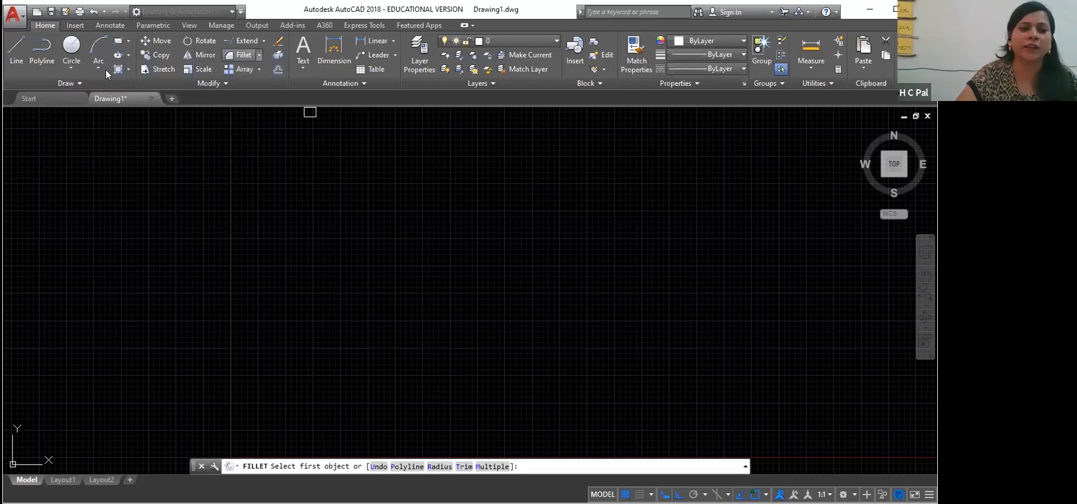
pyautogui.click(118, 40)
pyautogui.click(164, 172)
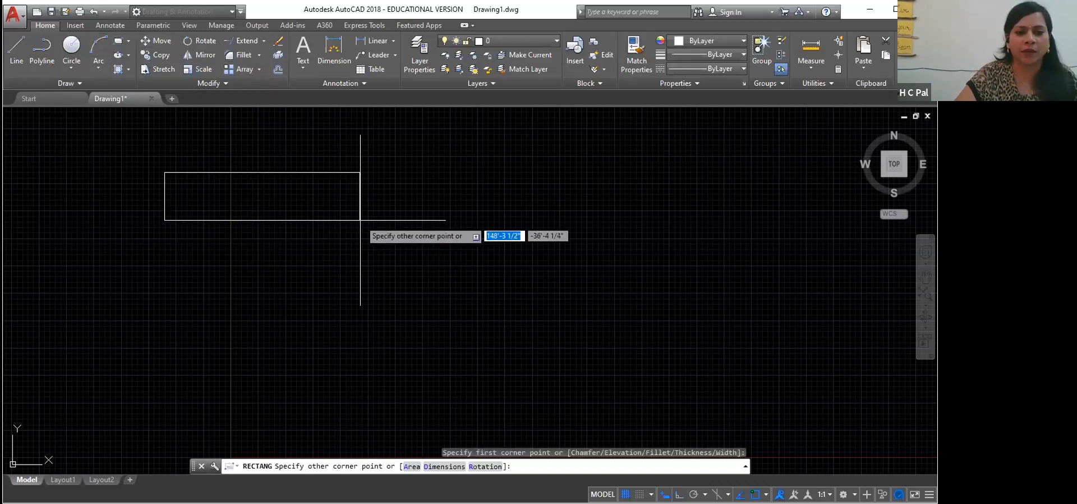
pyautogui.click(356, 261)
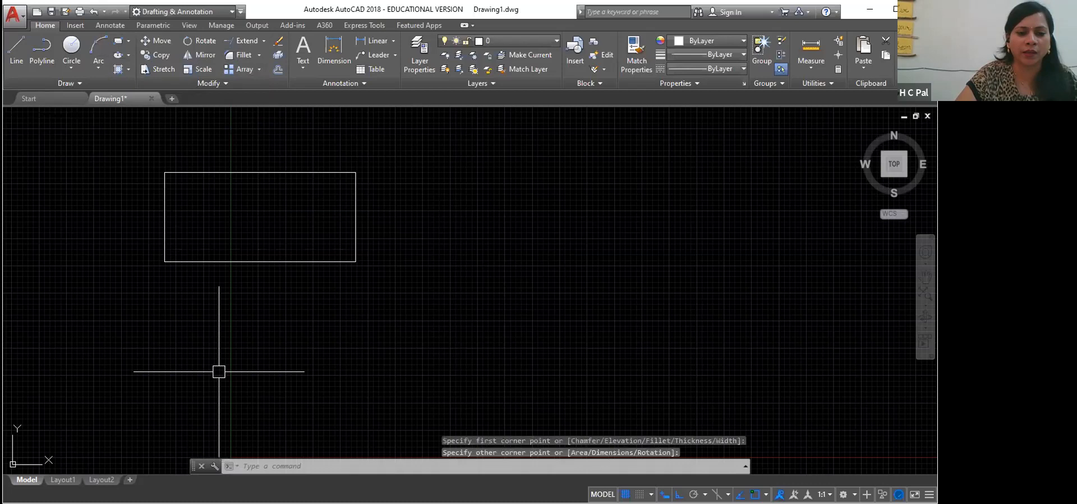
# - Draw a closed four-sided outline of separate line segments below the rectangle, slightly wider and taller than it
pyautogui.click(23, 56)
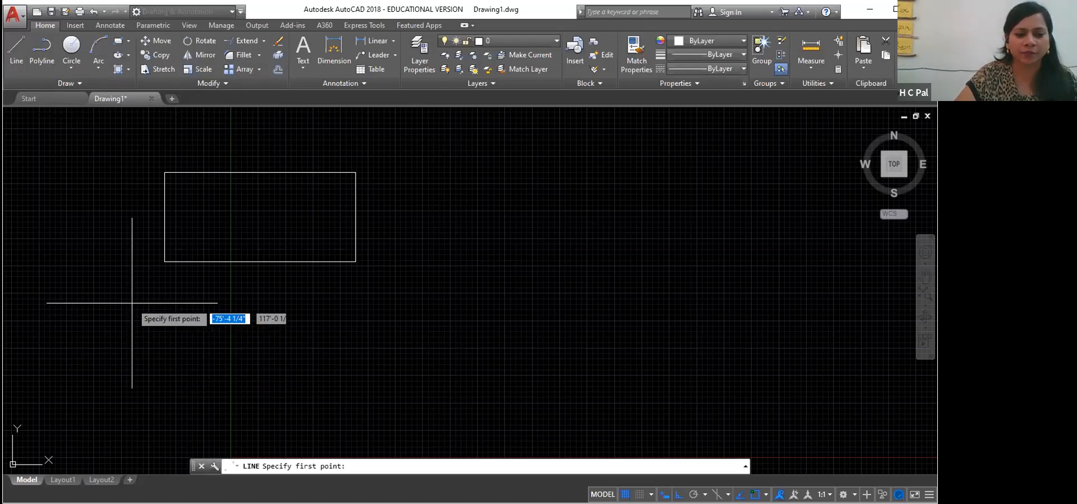
pyautogui.click(159, 313)
pyautogui.click(160, 427)
pyautogui.click(373, 427)
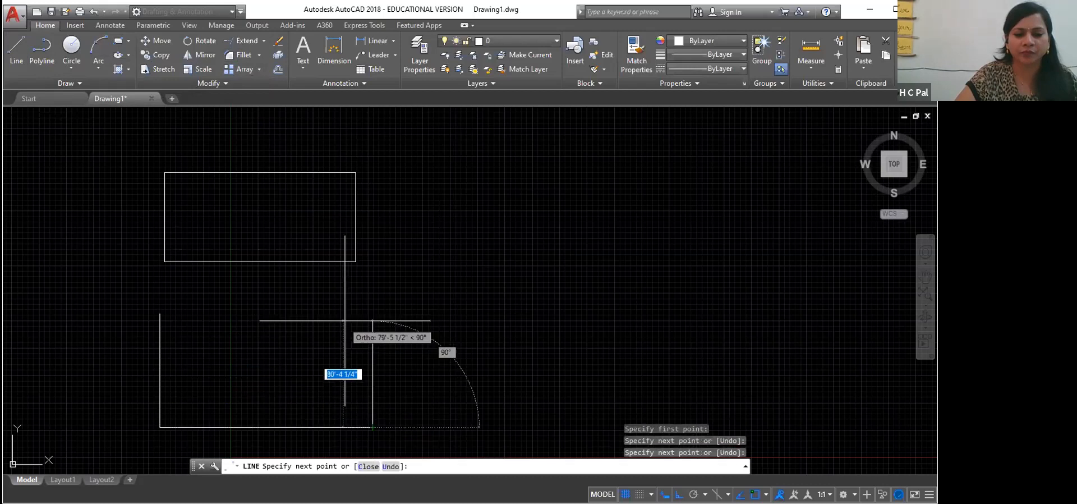
pyautogui.click(366, 311)
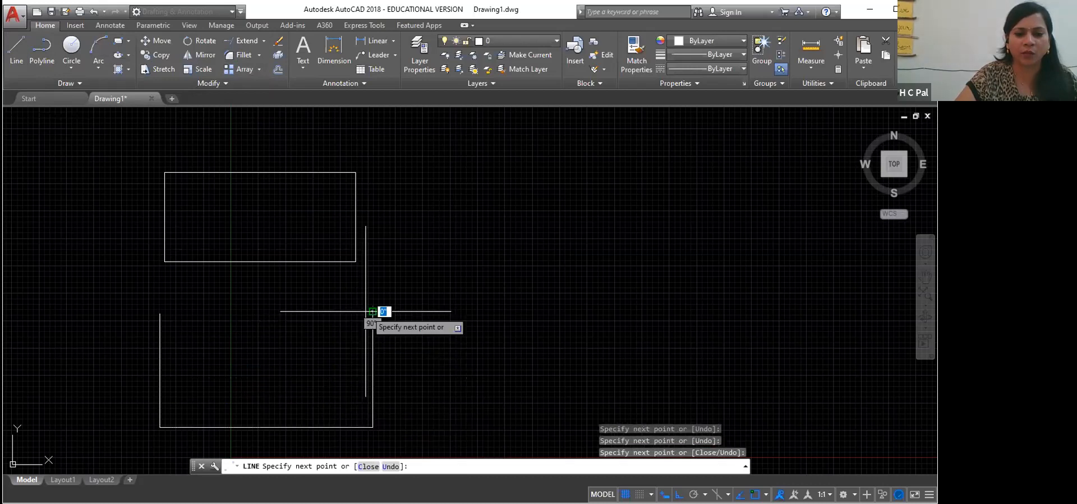
pyautogui.click(160, 313)
pyautogui.rightClick(160, 319)
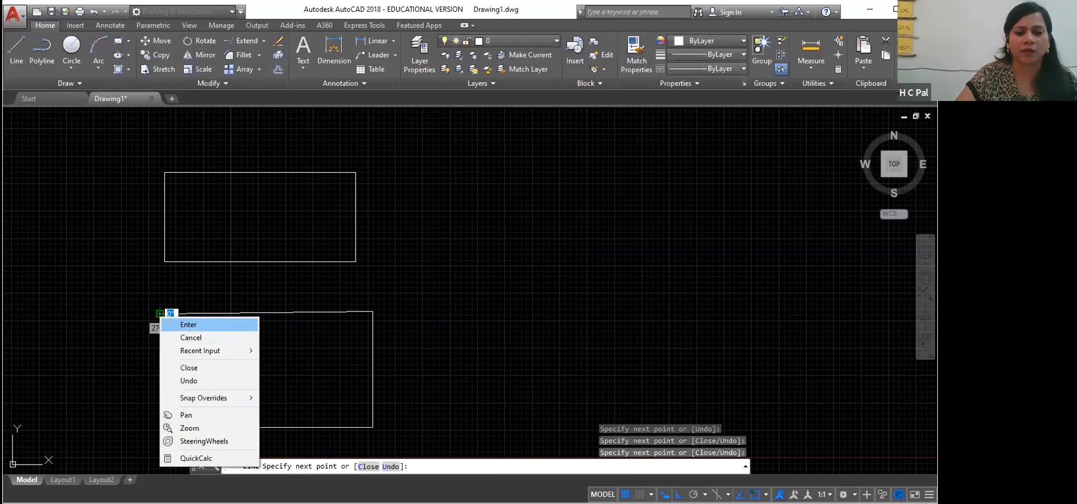
pyautogui.click(546, 118)
pyautogui.rightClick(547, 118)
pyautogui.press('Escape')
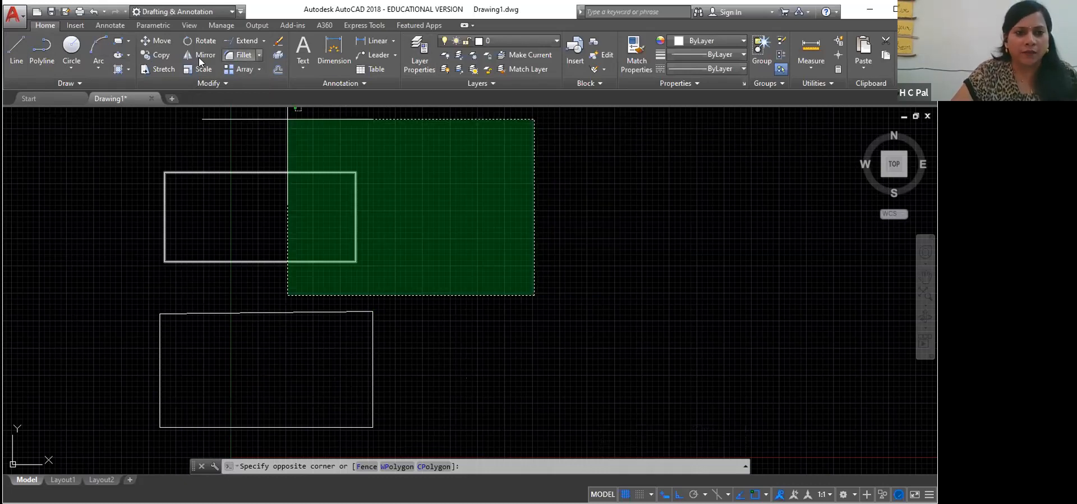
# - Fillet the upper-right corner of the upper rectangle between its top and right edges, keeping the current radius
pyautogui.click(259, 54)
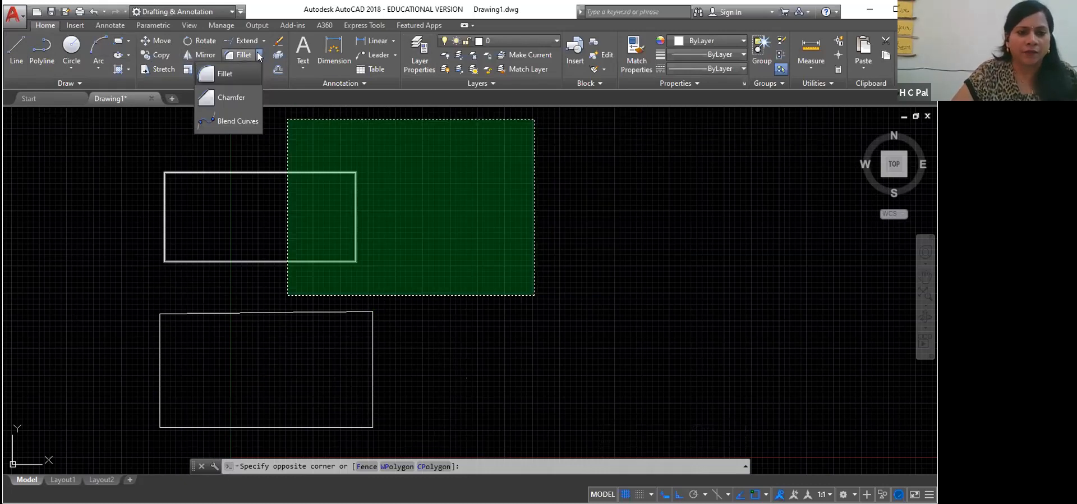
pyautogui.click(241, 55)
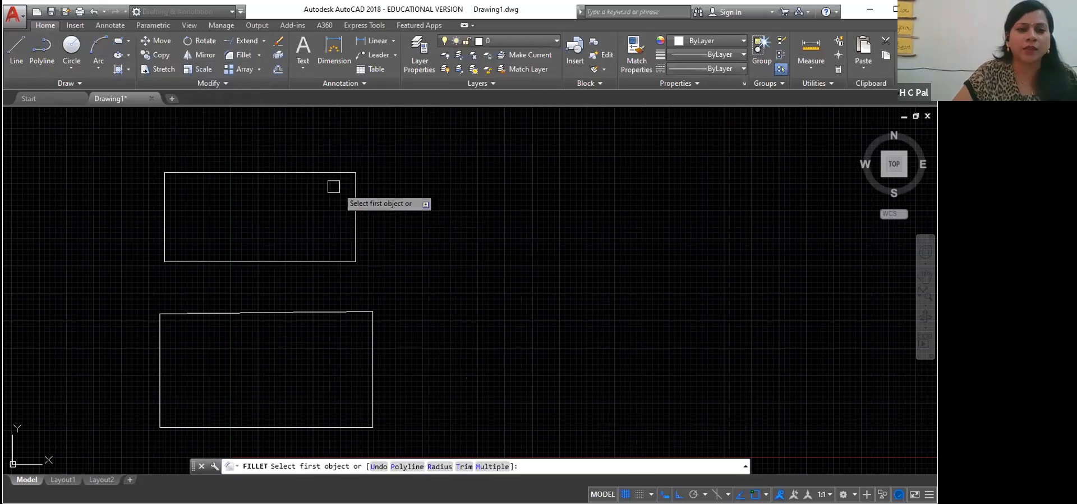
pyautogui.click(307, 172)
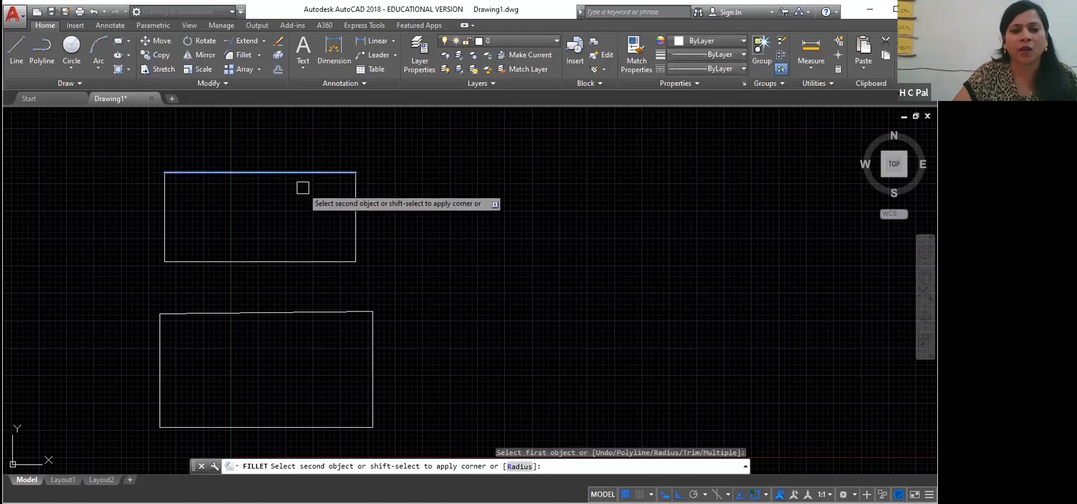
pyautogui.click(357, 212)
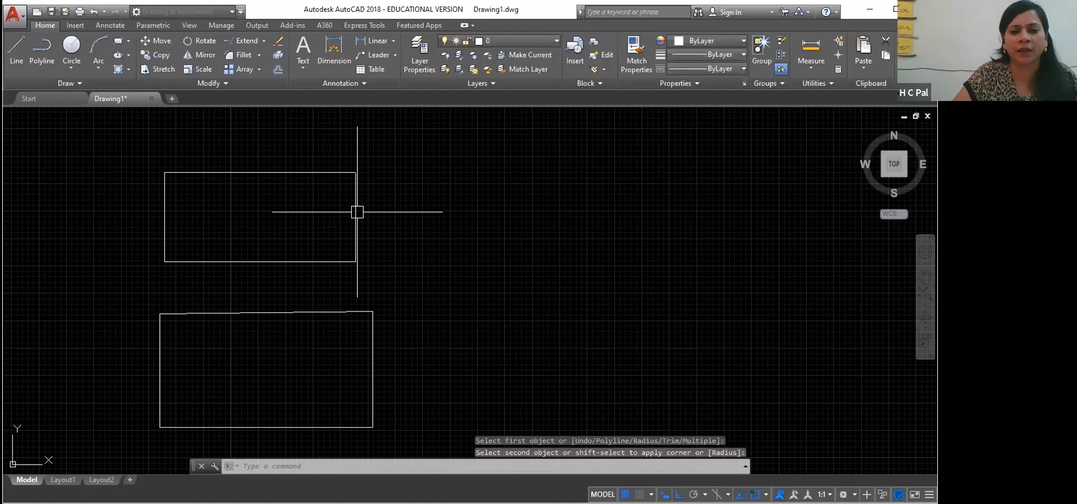
# - Examine the rounded upper-right corner of the upper rectangle up close
pyautogui.scroll(5, 356, 211)
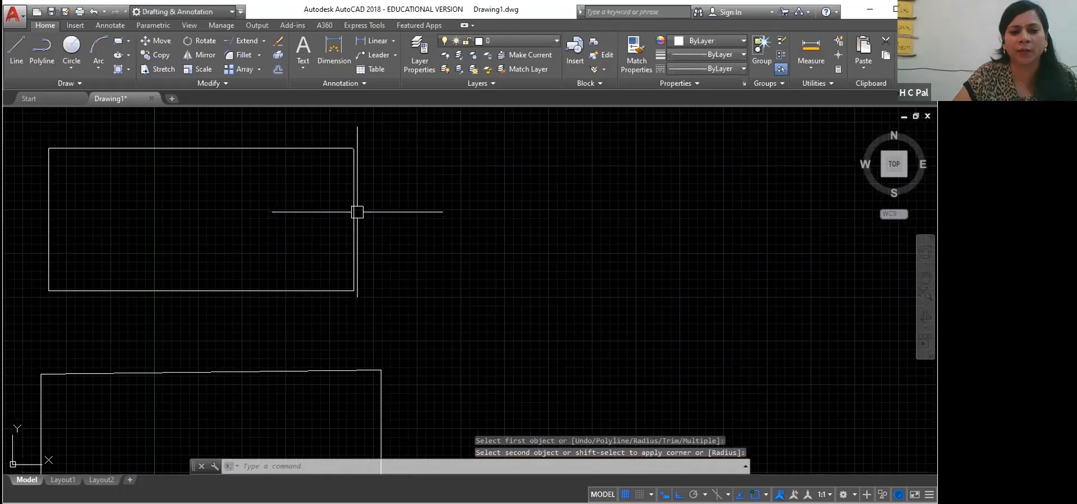
pyautogui.rightClick(384, 200)
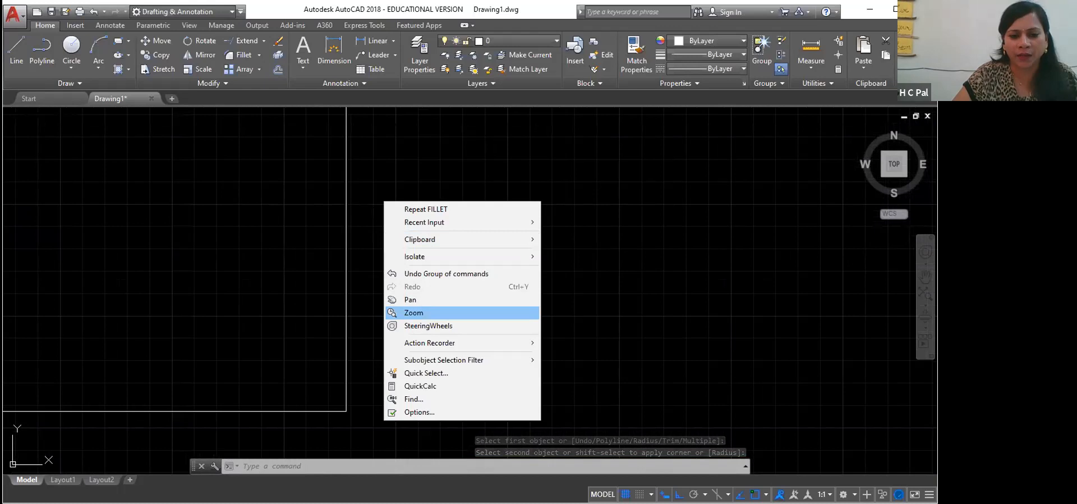
pyautogui.click(416, 299)
pyautogui.moveTo(404, 221); pyautogui.dragTo(405, 413)
pyautogui.scroll(2, 435, 310)
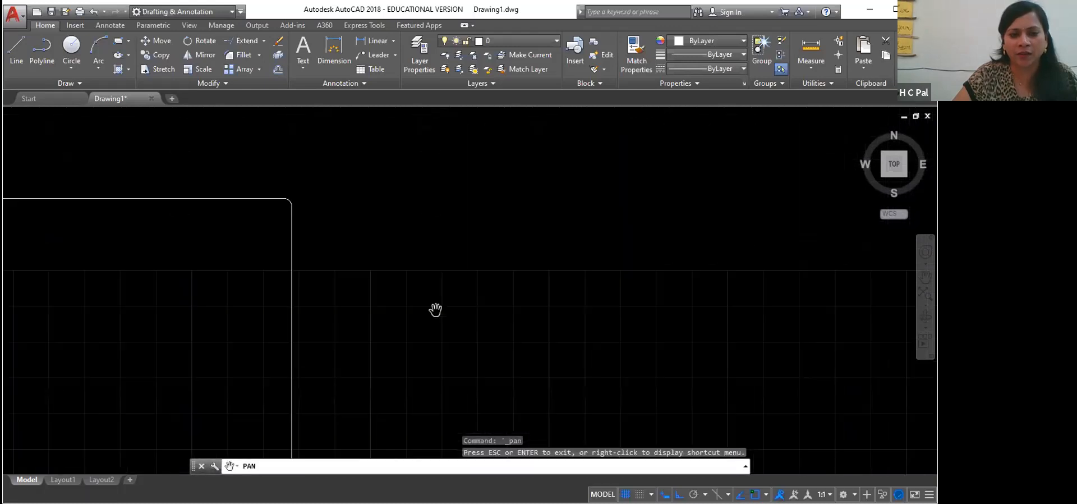
pyautogui.scroll(2, 435, 309)
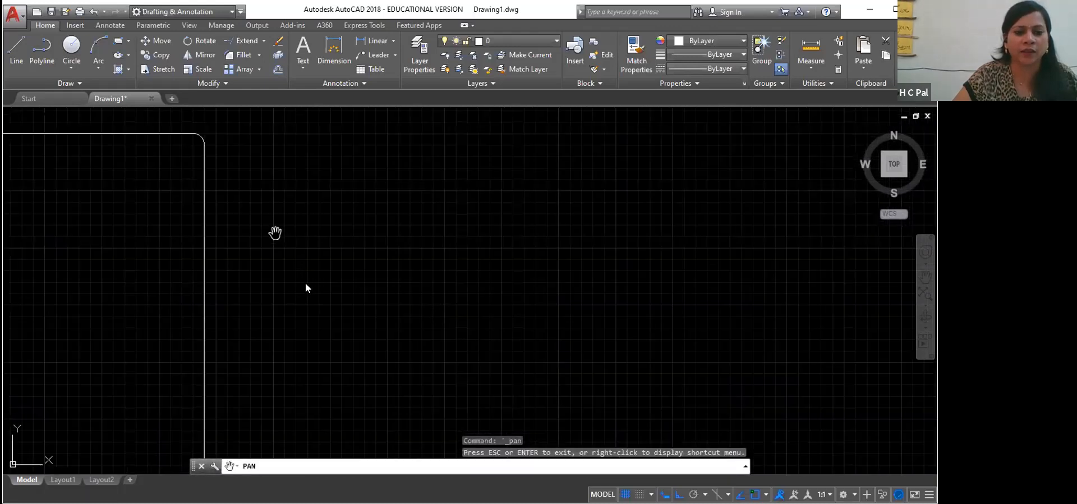
pyautogui.rightClick(276, 230)
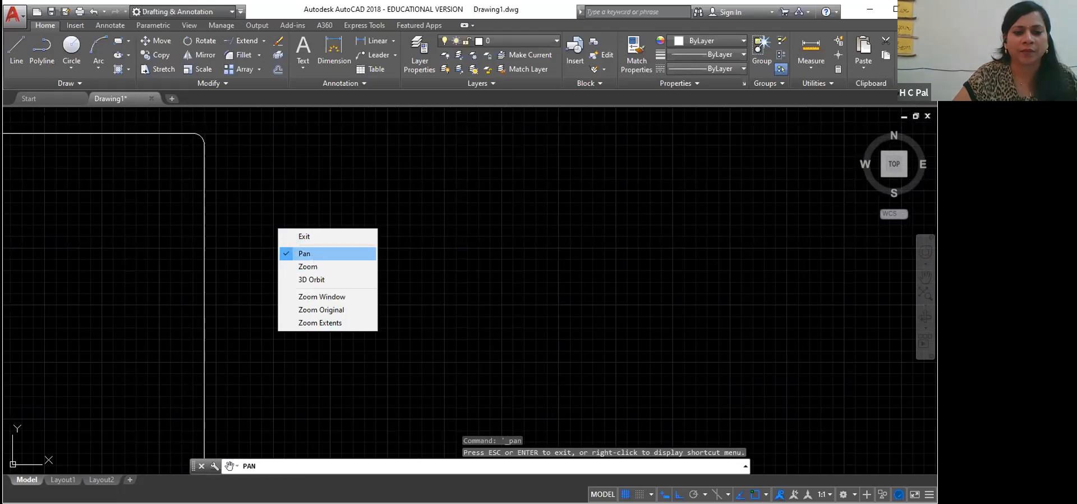
pyautogui.click(311, 253)
pyautogui.moveTo(315, 239); pyautogui.dragTo(346, 365)
pyautogui.press('Escape')
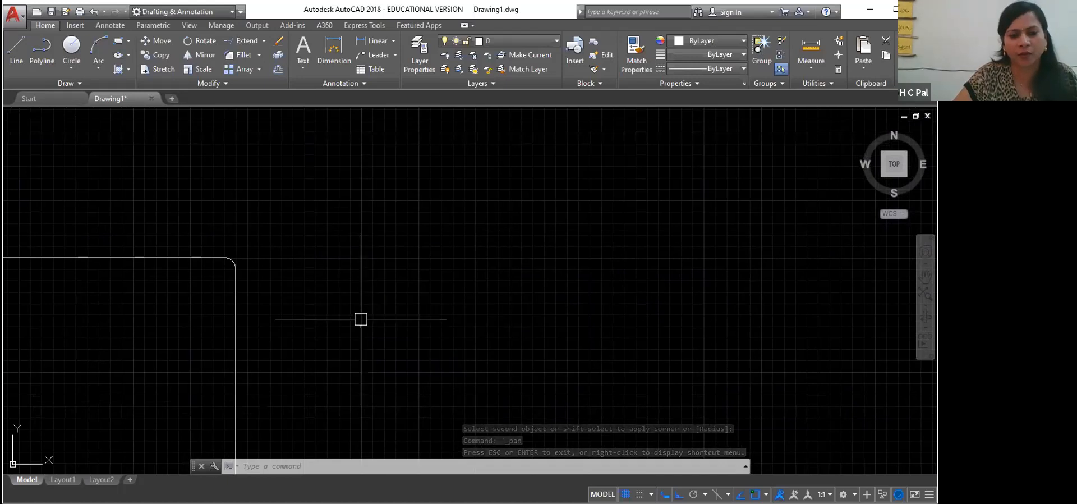
# - Fillet the lower-right corner of the upper rectangle with a radius of 15'
pyautogui.rightClick(320, 336)
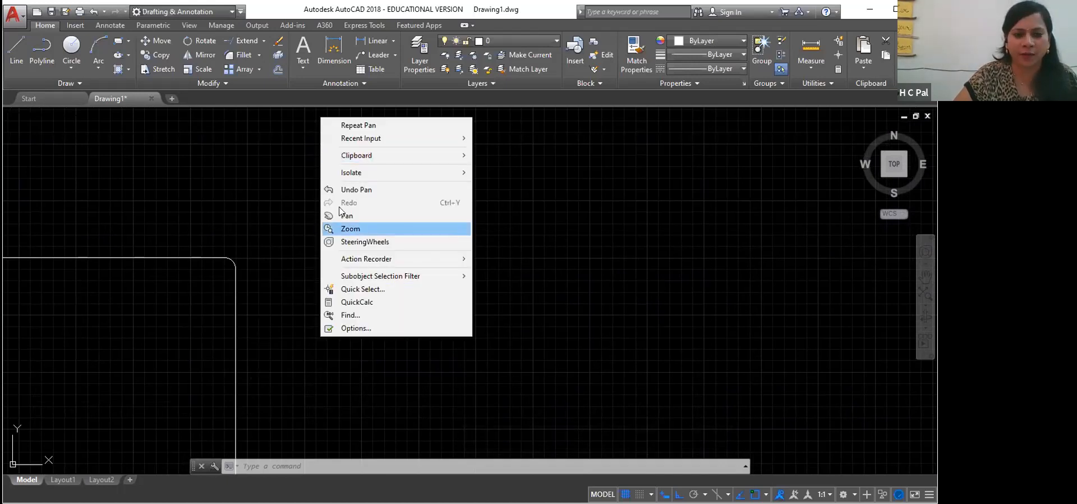
pyautogui.click(365, 126)
pyautogui.moveTo(337, 316)
pyautogui.mouseDown()
pyautogui.moveTo(421, 166)
pyautogui.moveTo(404, 280)
pyautogui.mouseUp()
pyautogui.rightClick(448, 313)
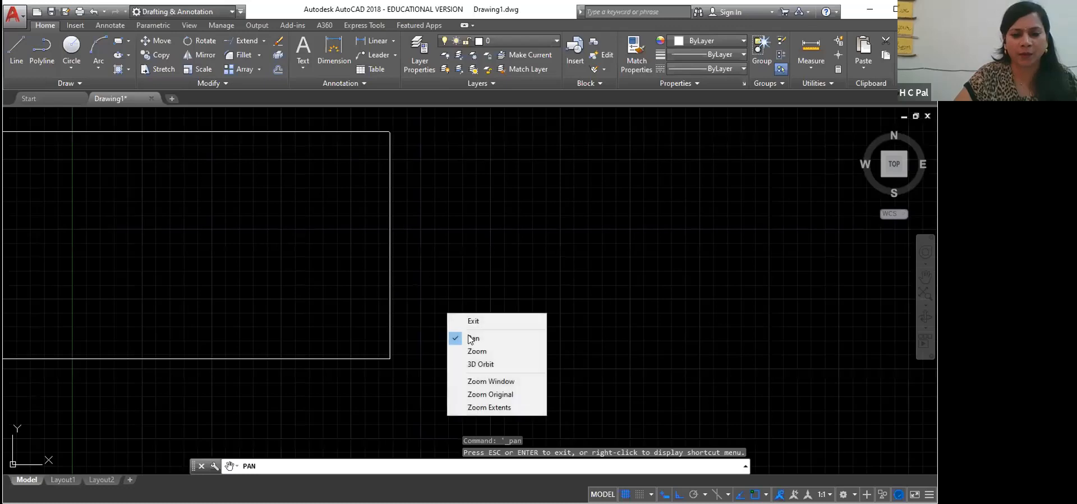
pyautogui.click(472, 322)
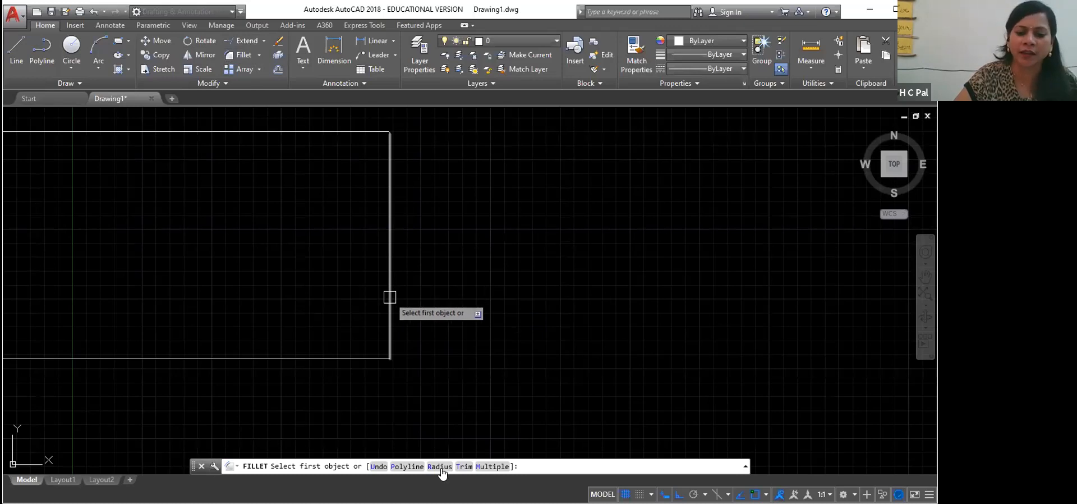
pyautogui.click(440, 466)
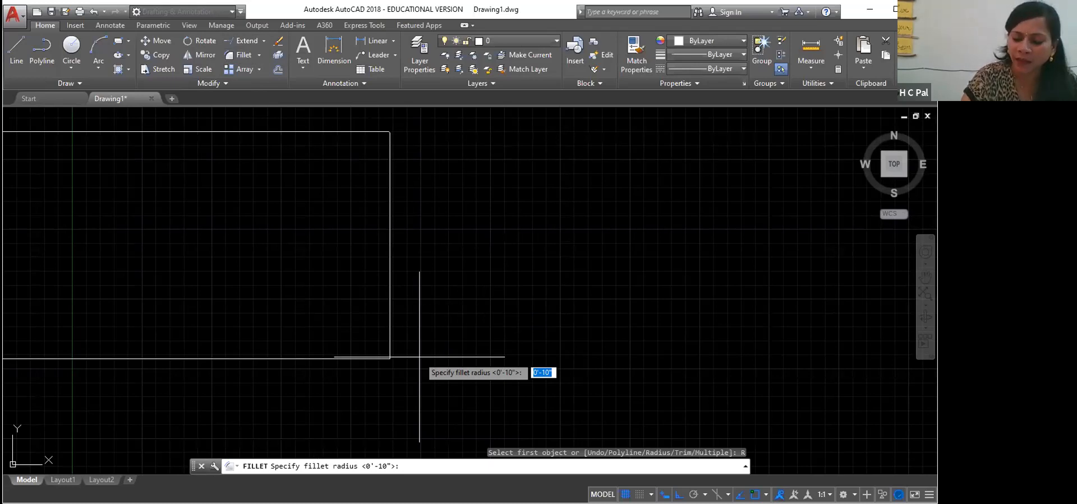
pyautogui.write('15')
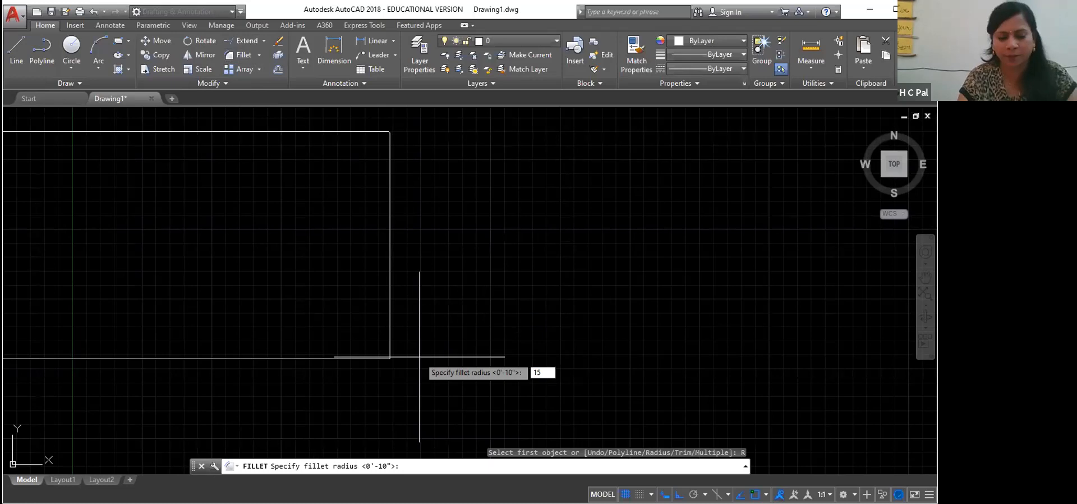
pyautogui.write("'")
pyautogui.press('Return')
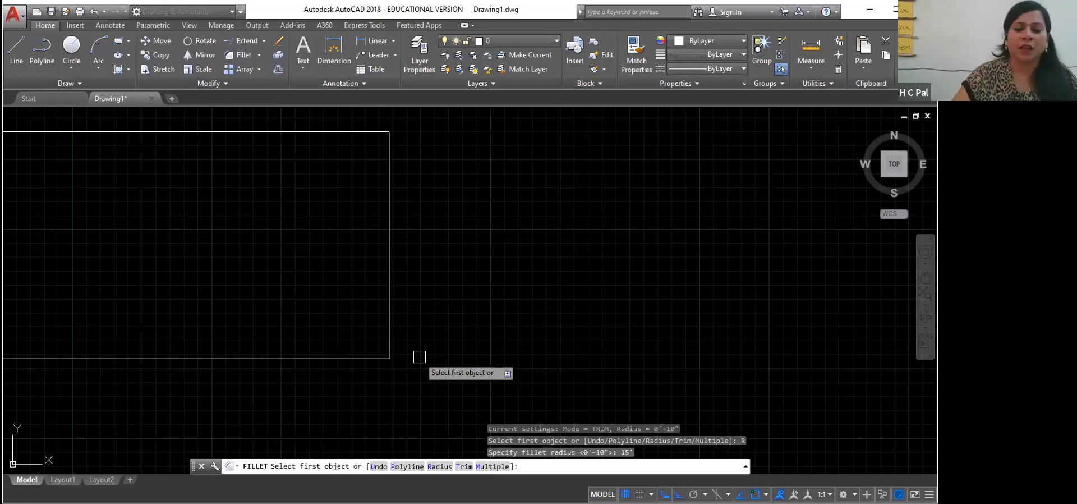
pyautogui.click(390, 353)
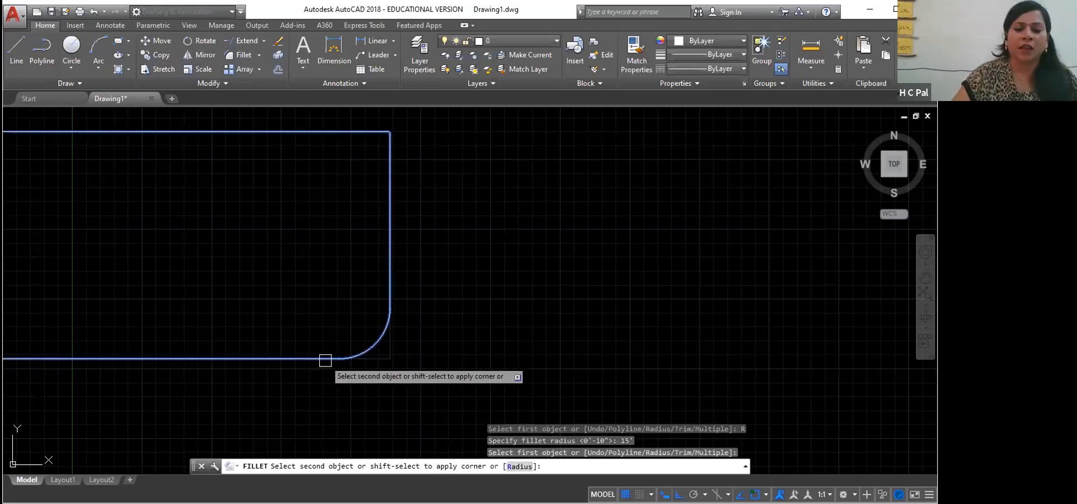
pyautogui.click(322, 358)
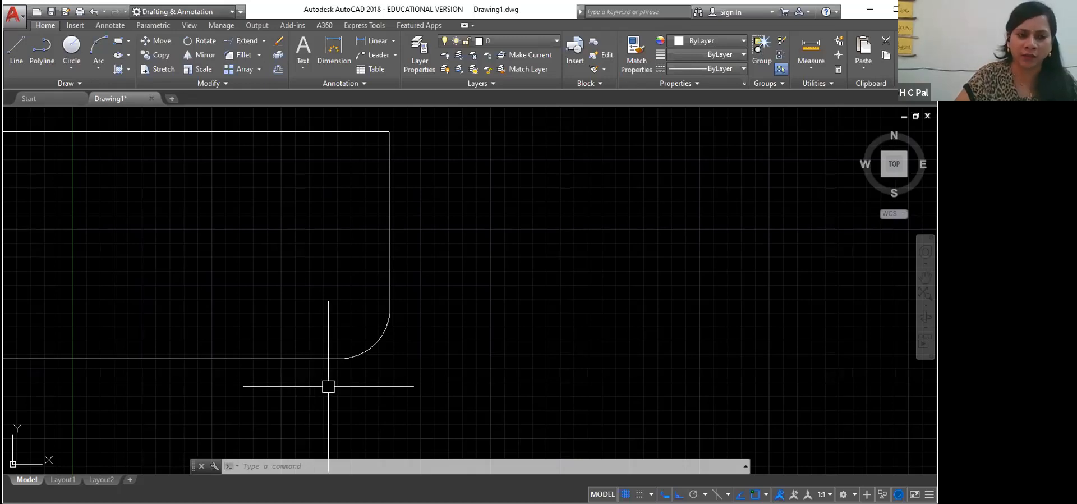
pyautogui.click(388, 324)
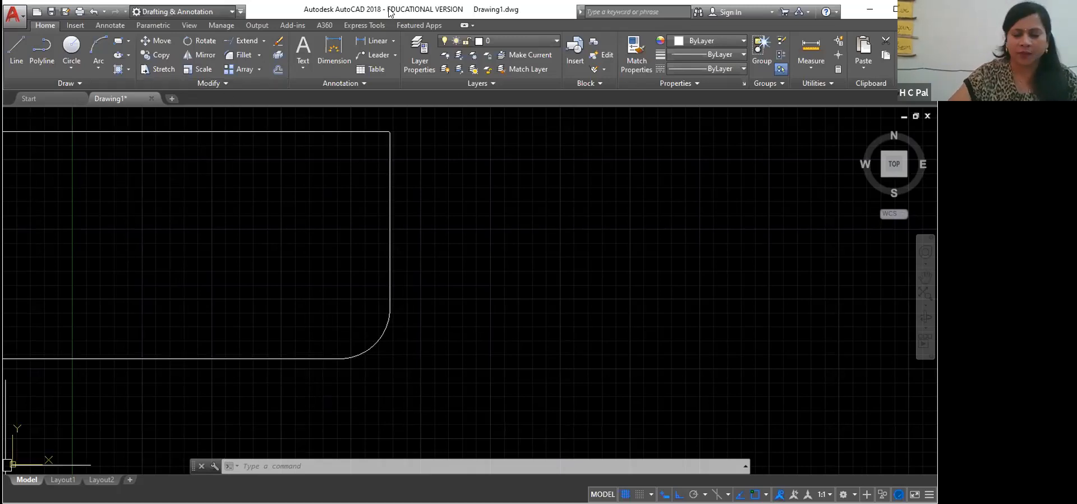
# - Draw a smaller rectangle just to the right of the filleted rectangle
pyautogui.click(245, 59)
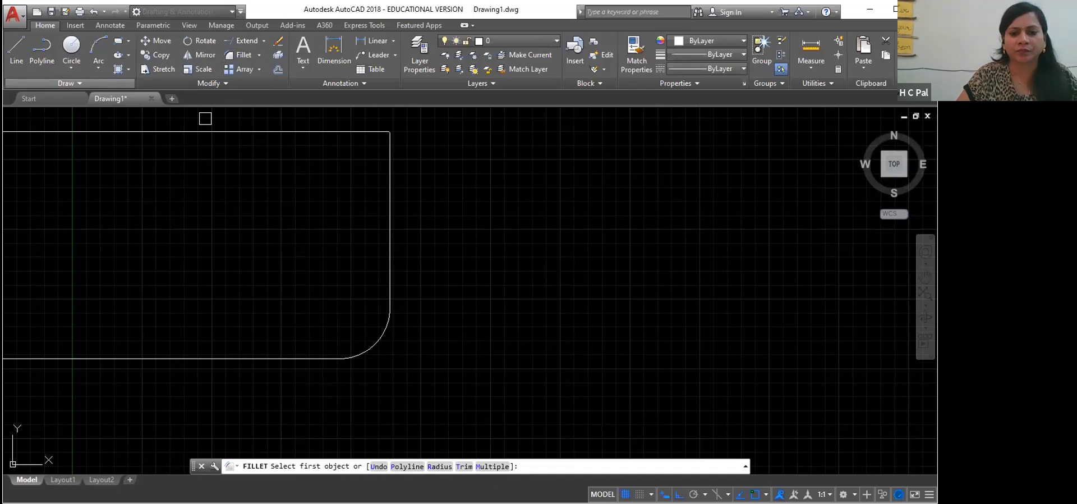
pyautogui.click(118, 40)
pyautogui.click(423, 249)
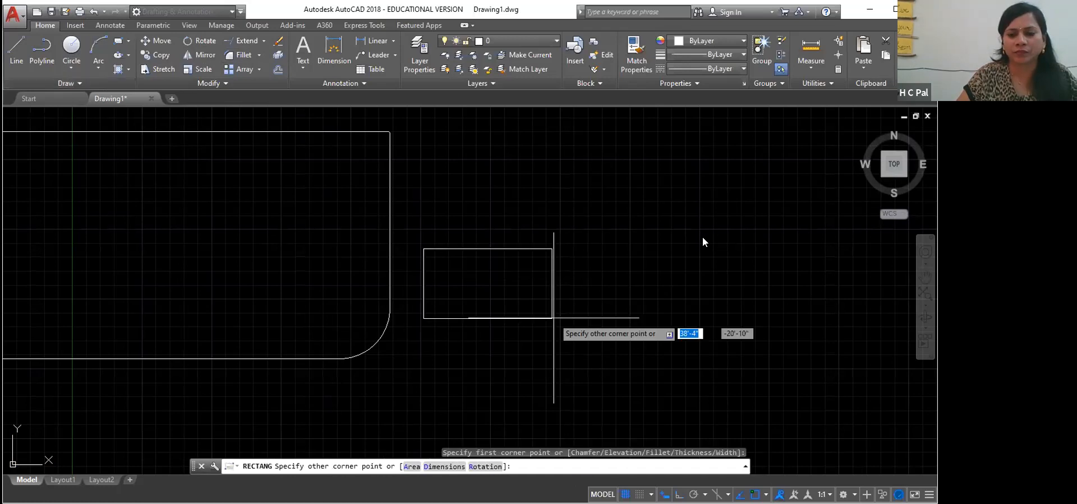
pyautogui.click(583, 351)
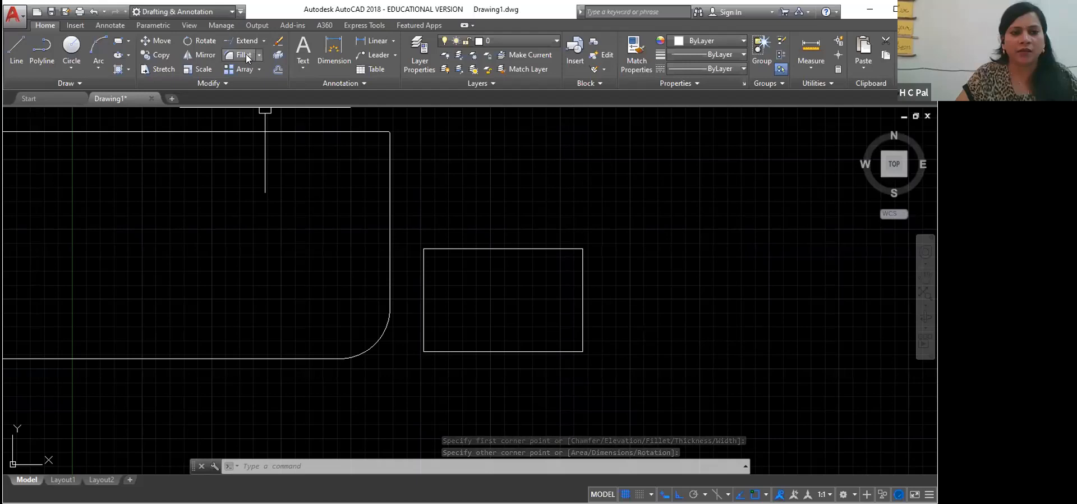
# - Fillet all corners of the small rectangle beside the large filleted one using the Polyline option, entering 15'
pyautogui.click(246, 54)
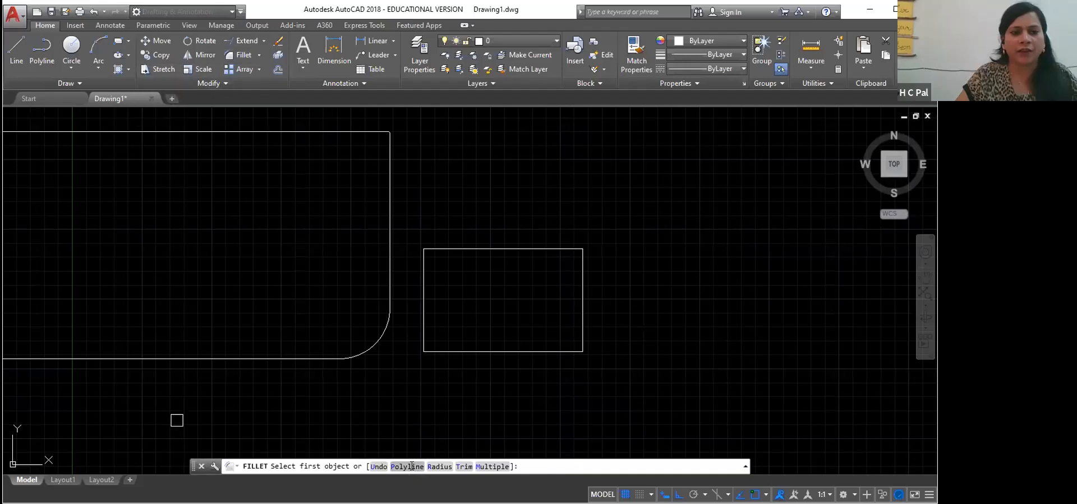
pyautogui.click(412, 465)
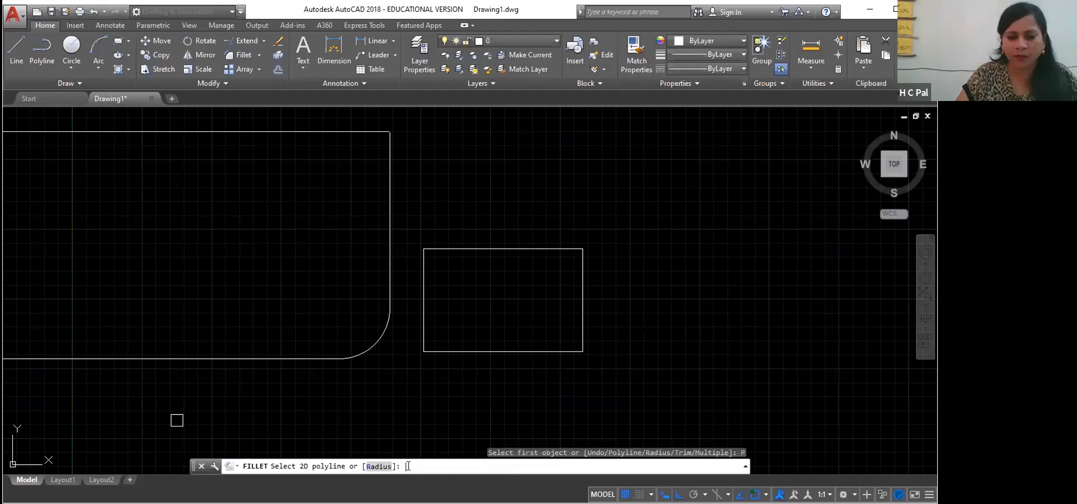
pyautogui.write("15'")
pyautogui.press('Return')
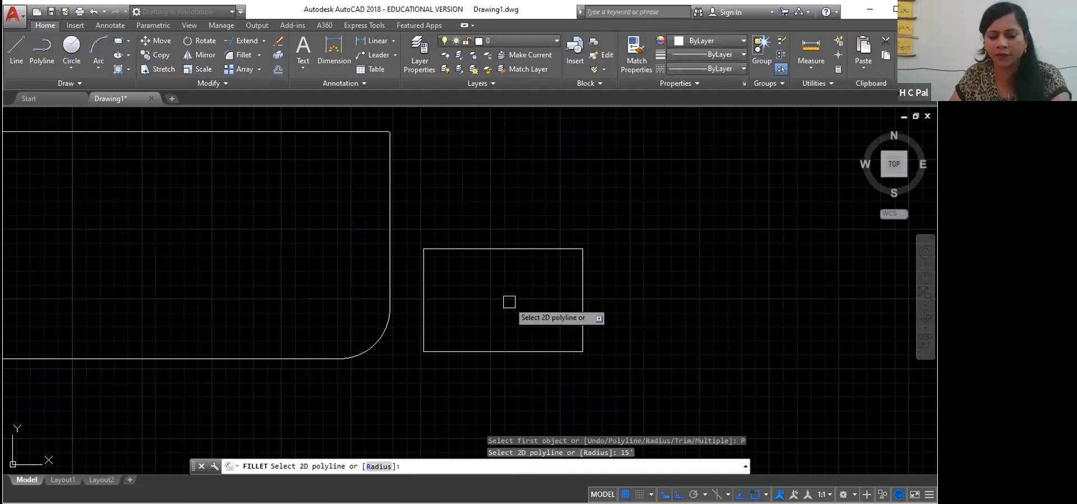
pyautogui.click(509, 352)
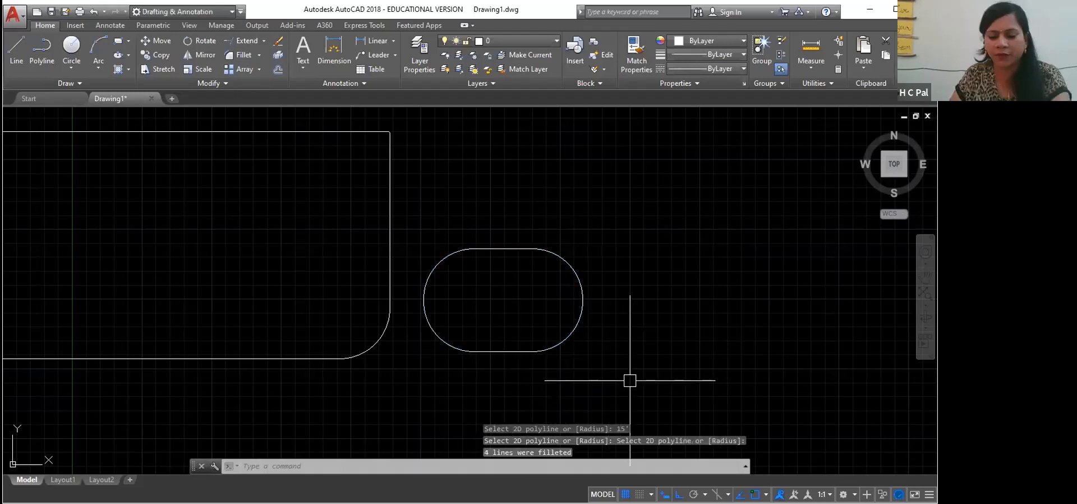
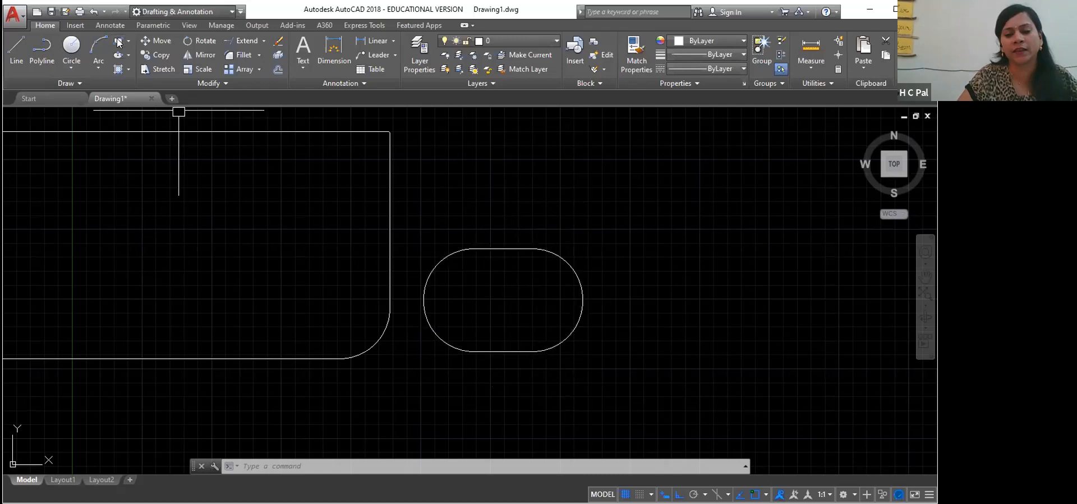
# - Draw a small rectangle inside the large filleted rectangle, near its right end
pyautogui.click(118, 40)
pyautogui.click(124, 189)
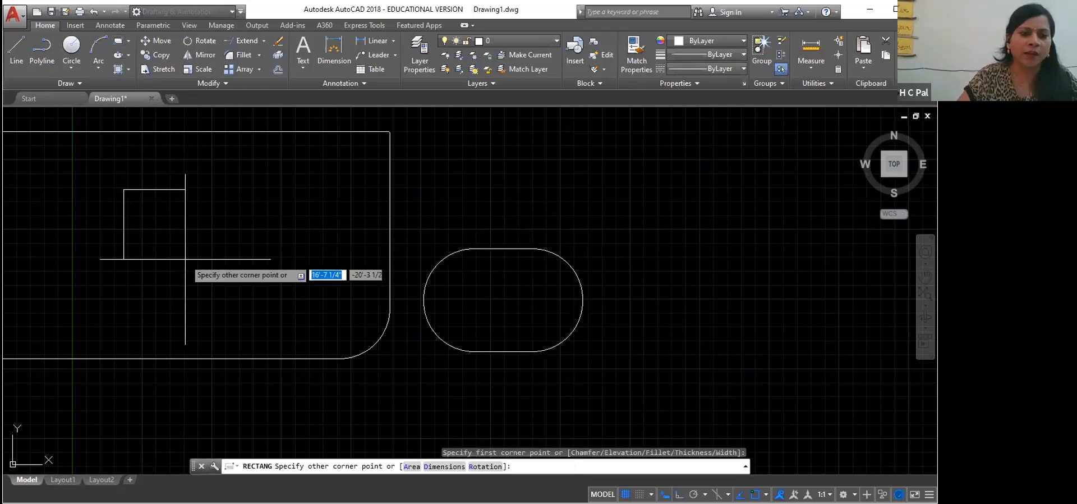
pyautogui.click(251, 270)
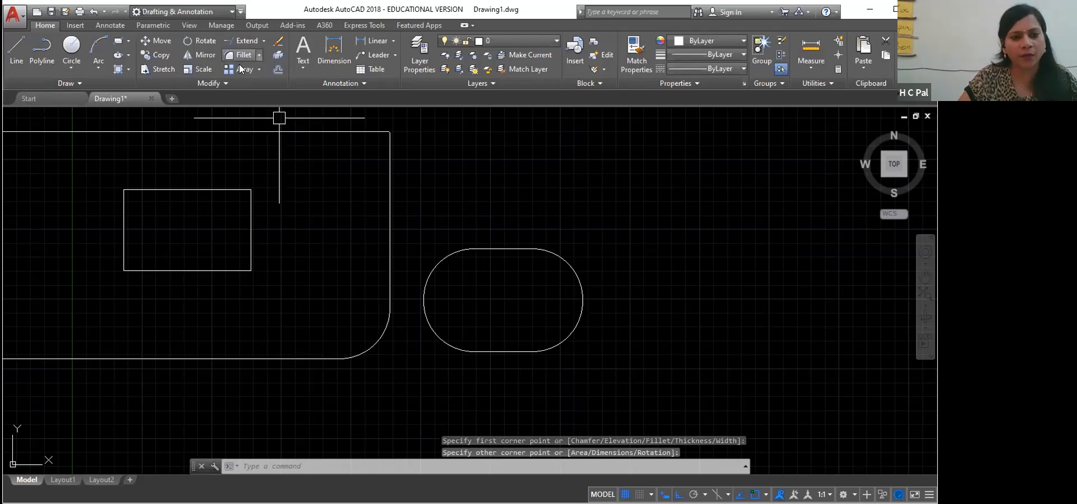
# - Try to fillet the inner rectangle's corners with the Polyline option, entering 10
pyautogui.click(241, 55)
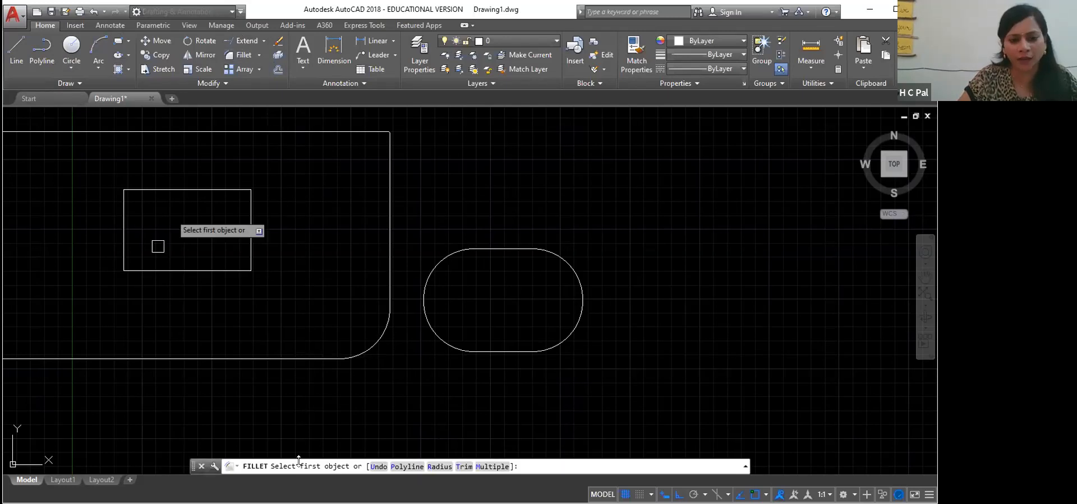
pyautogui.click(407, 466)
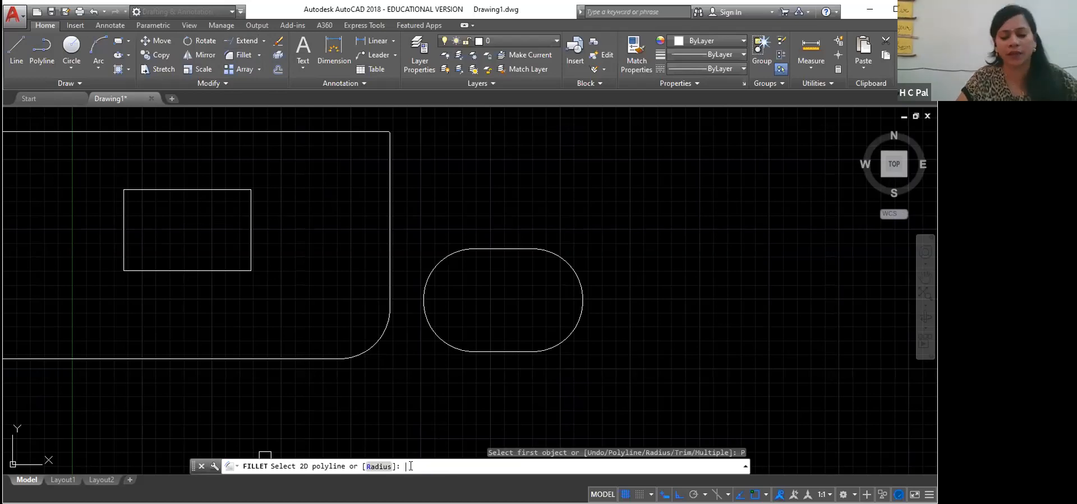
pyautogui.write('10')
pyautogui.press('Return')
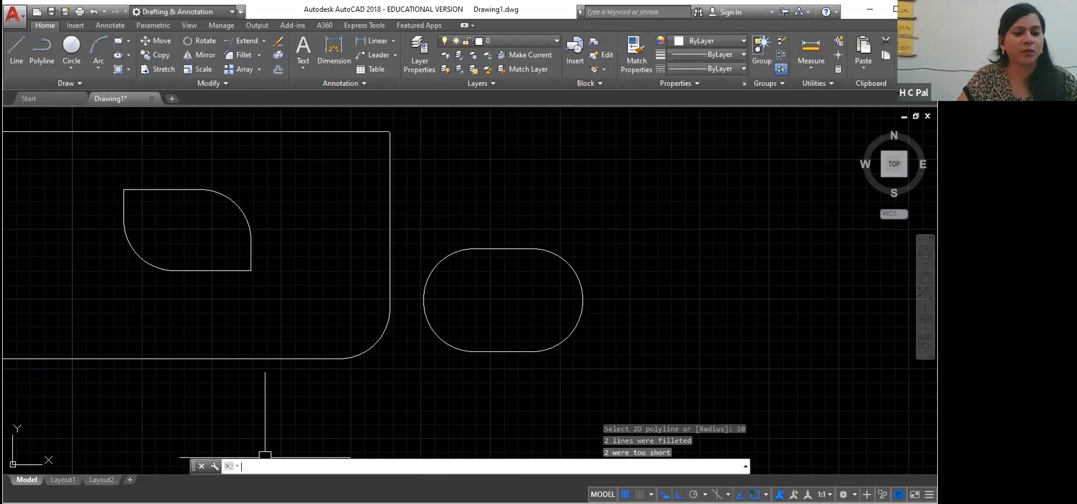
# - Check the fillet arc of the leaf-shaped polyline inside the large rectangle, and erase that polyline
pyautogui.click(252, 261)
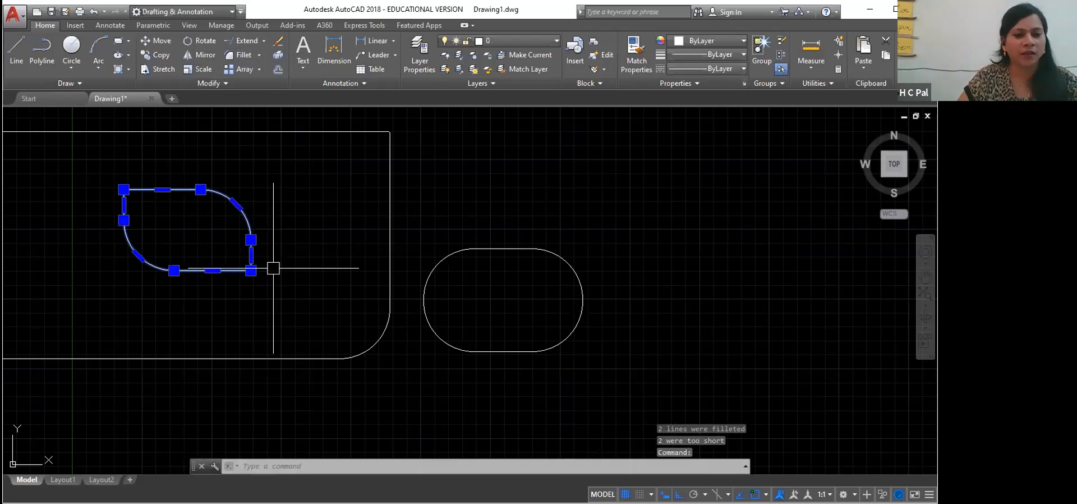
pyautogui.press('Escape')
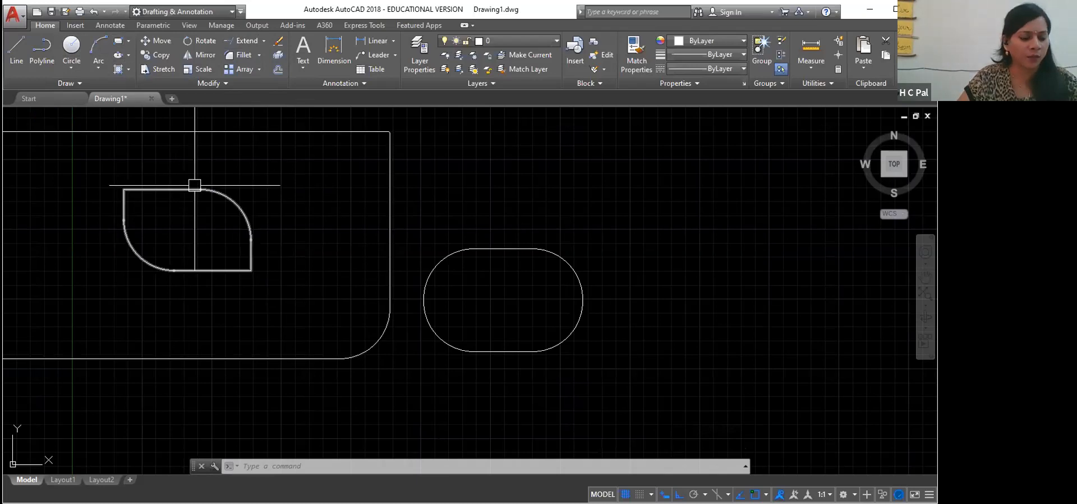
pyautogui.click(143, 188)
pyautogui.moveTo(236, 204)
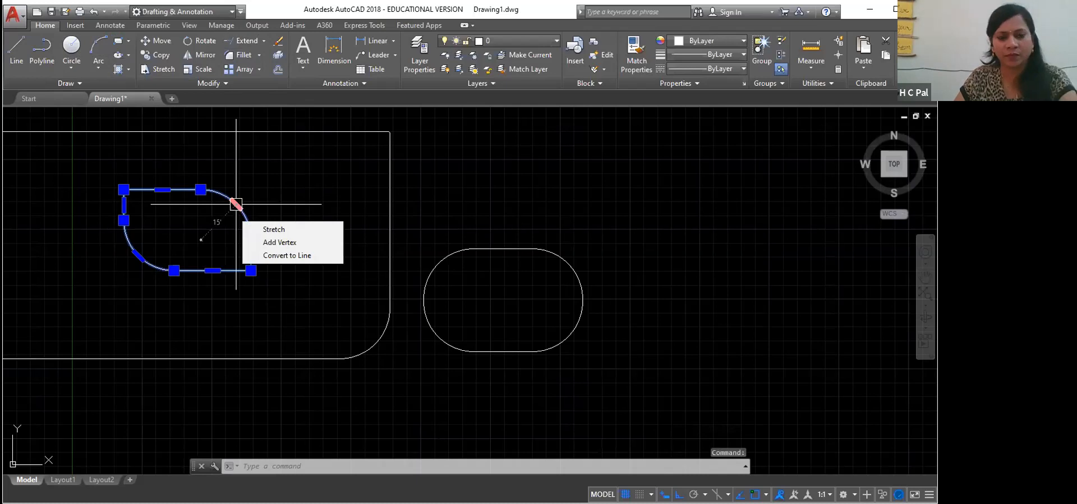
pyautogui.press('Delete')
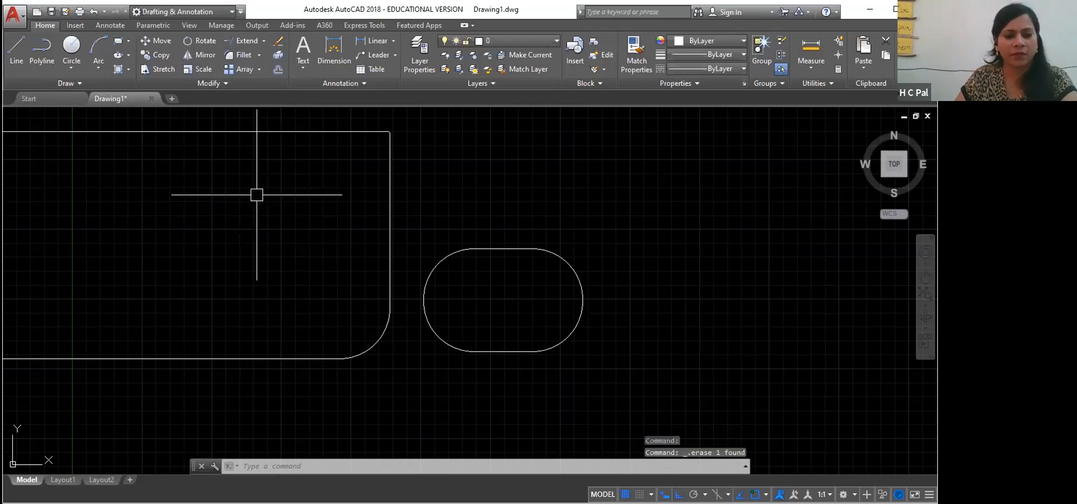
# - Draw a new small rectangle in the empty area inside the large filleted rectangle
pyautogui.click(118, 40)
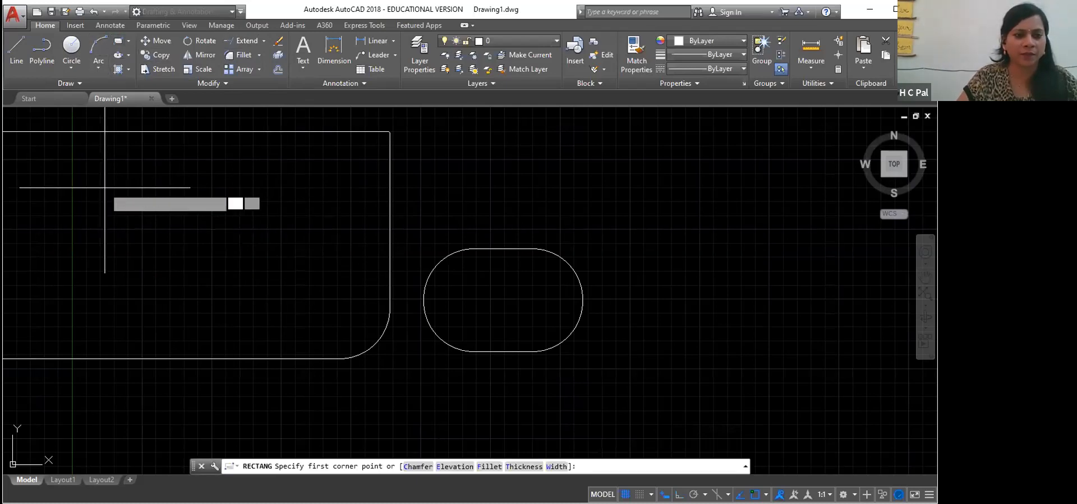
pyautogui.click(105, 188)
pyautogui.click(243, 271)
pyautogui.rightClick(243, 271)
pyautogui.click(308, 144)
pyautogui.click(296, 166)
pyautogui.press('Escape')
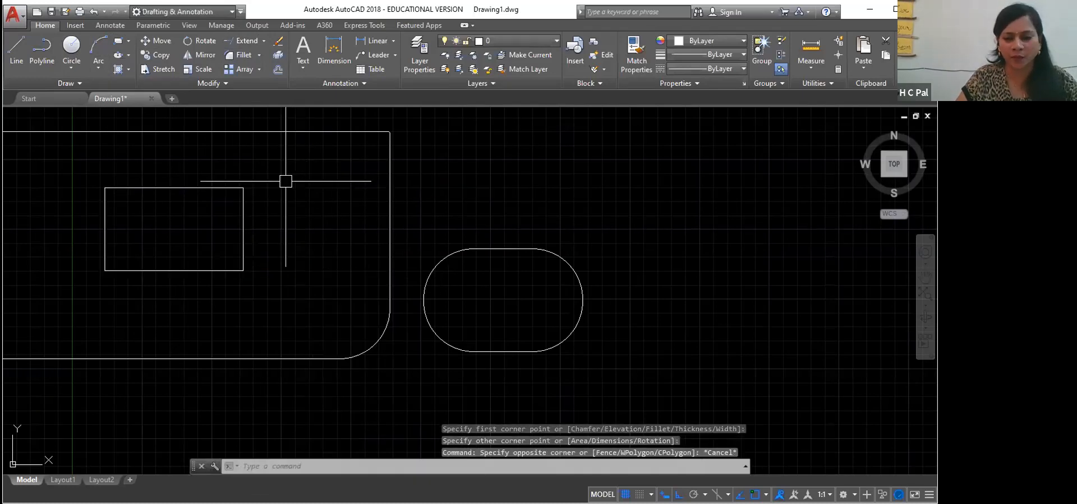
# - Start a Fillet with the Polyline option for the new rectangle inside the large one
pyautogui.click(243, 54)
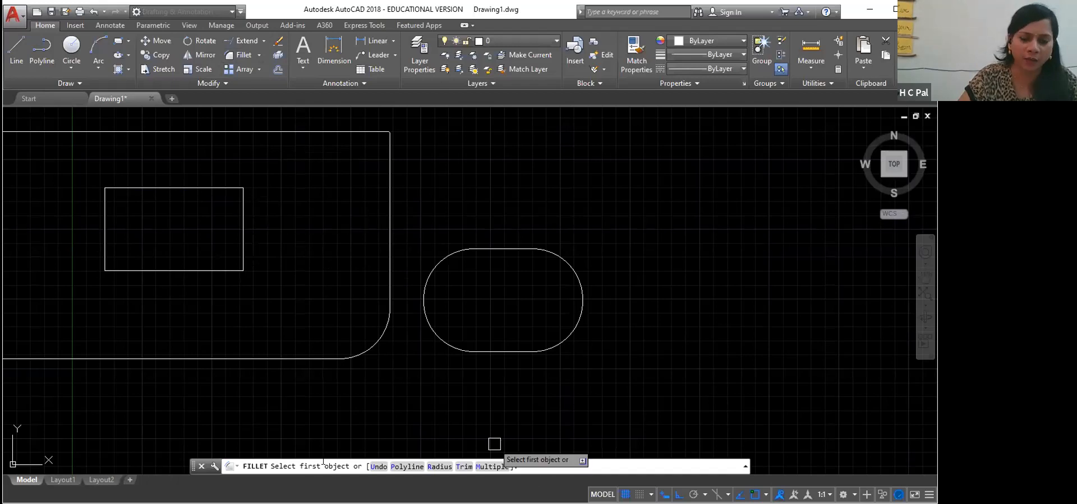
pyautogui.click(407, 466)
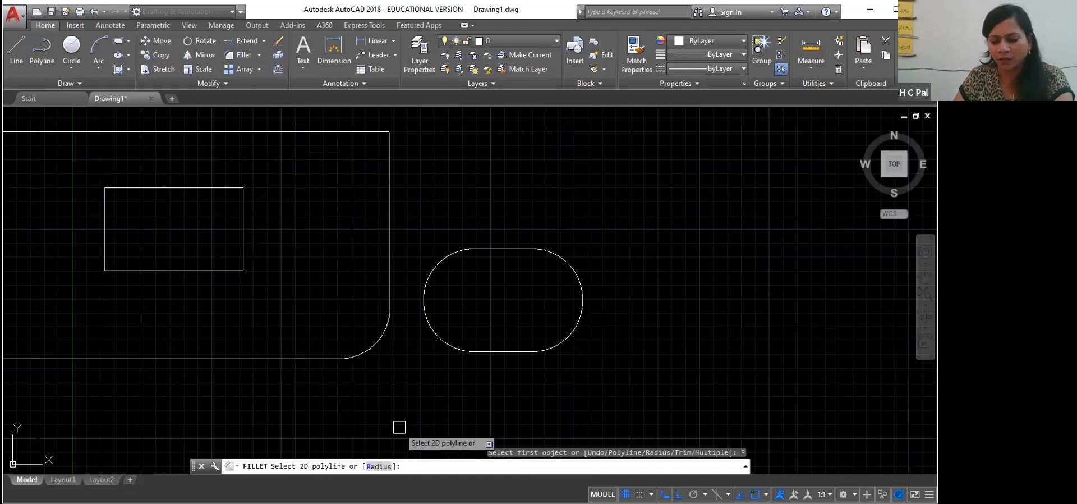
# - Fillet the corners of the small inner rectangle with the Polyline option, entering 10'
pyautogui.write('10')
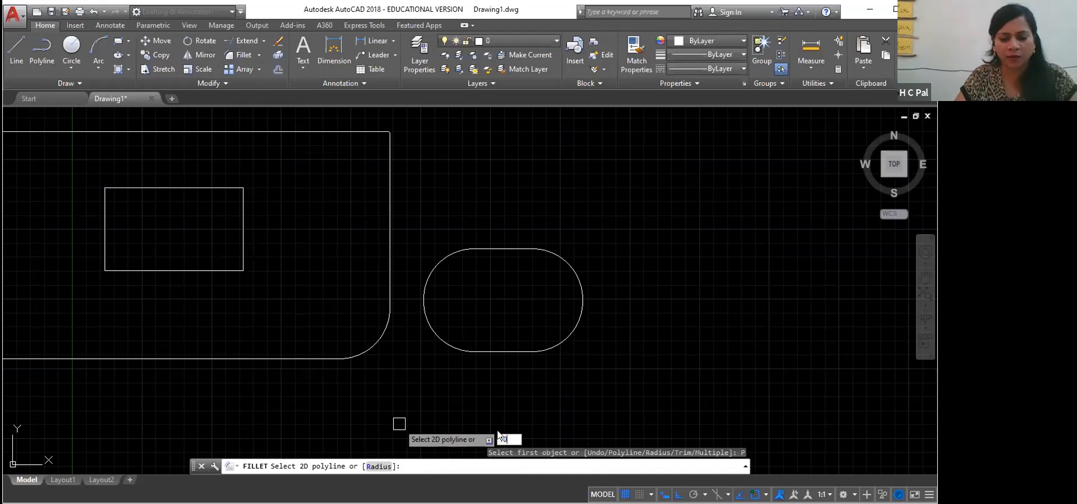
pyautogui.press('Return')
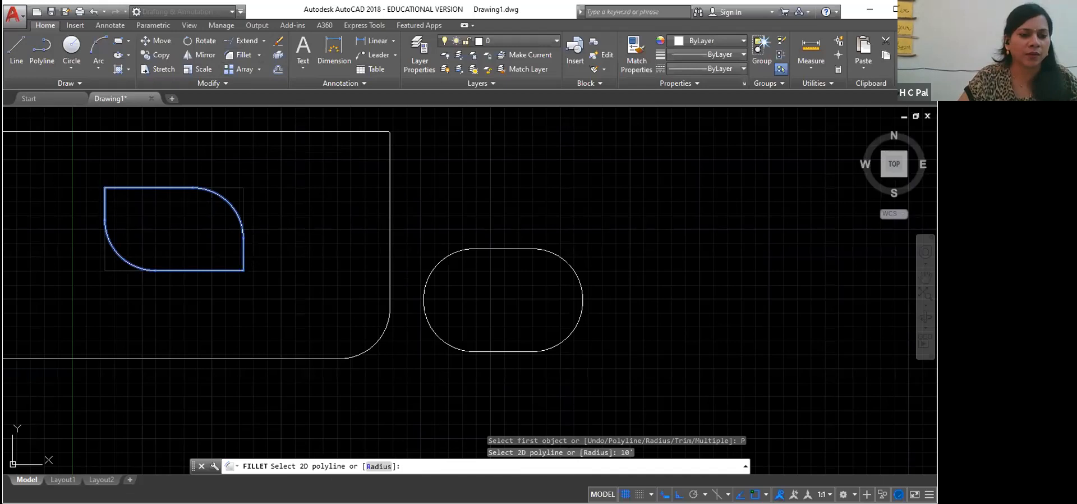
pyautogui.click(245, 246)
# - Delete the filleted inner shape and the large outer outline with the rounded corner
pyautogui.click(246, 269)
pyautogui.moveTo(243, 271)
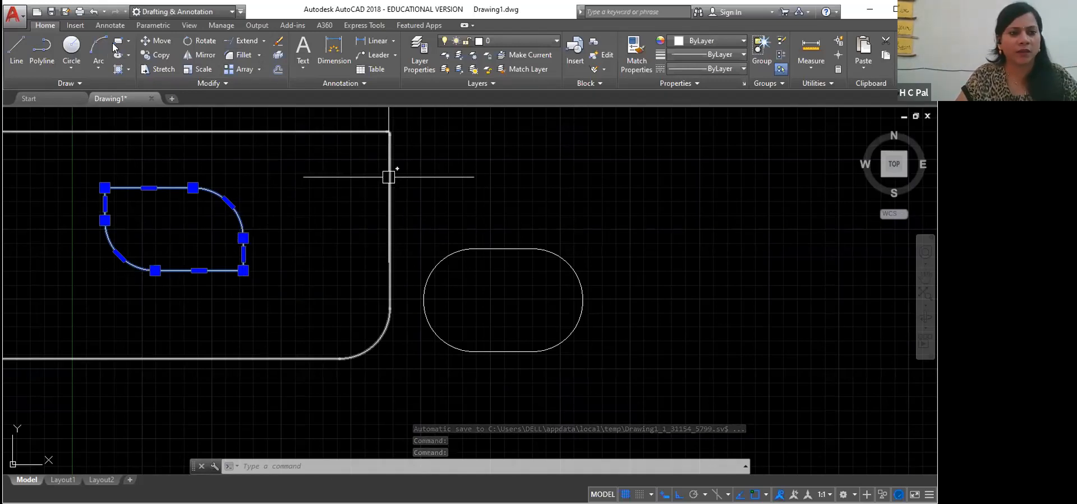
pyautogui.press('Delete')
pyautogui.click(190, 132)
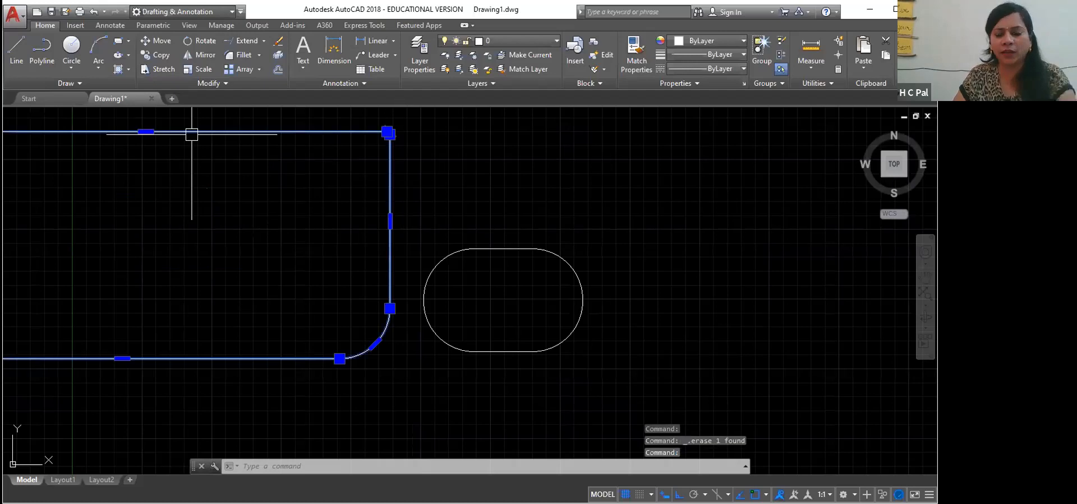
pyautogui.press('Delete')
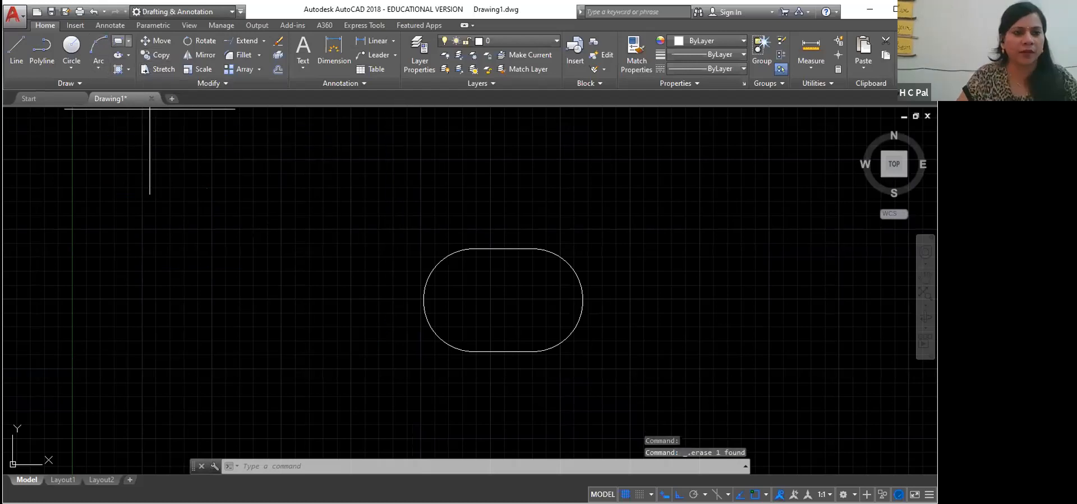
# - Draw a rectangle in the empty area left of the rounded slot-like shape
pyautogui.click(119, 40)
pyautogui.click(118, 195)
pyautogui.click(257, 295)
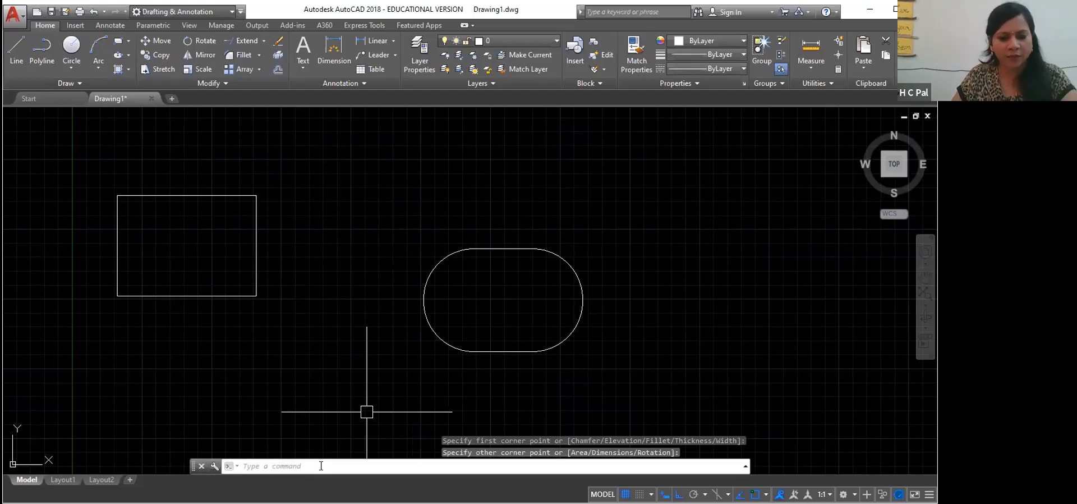
# - Fillet all corners of the new rectangle at once with the Polyline option, entering 10'
pyautogui.write('f')
pyautogui.press('Return')
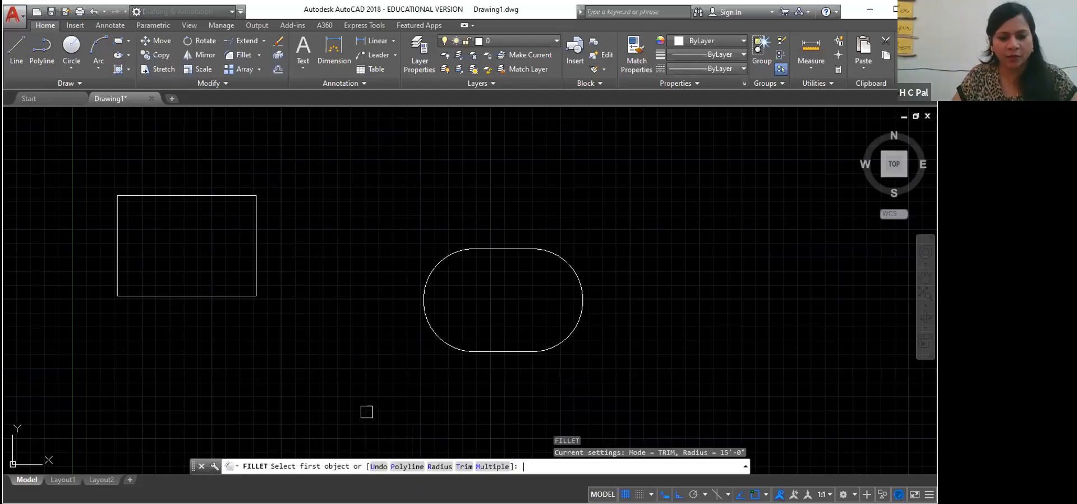
pyautogui.click(402, 466)
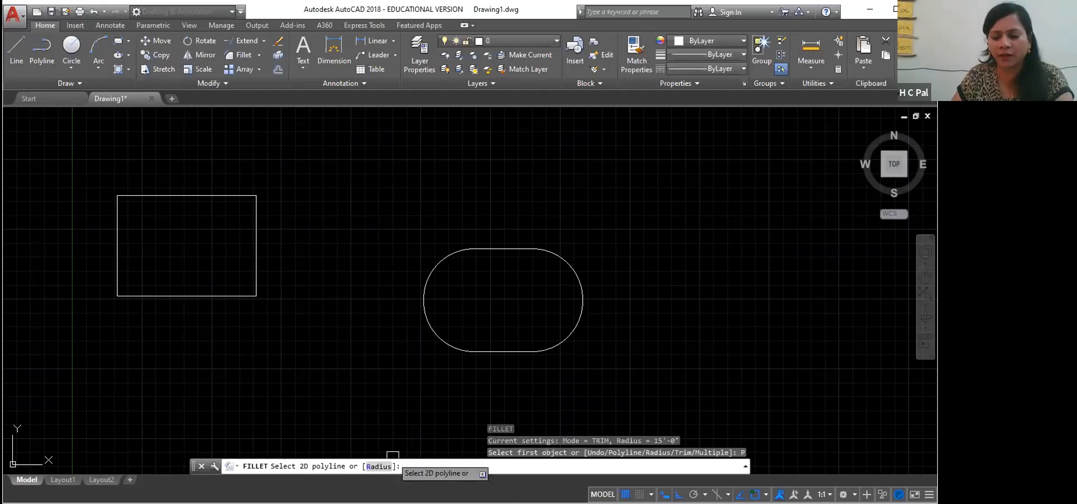
pyautogui.write("10'")
pyautogui.press('Return')
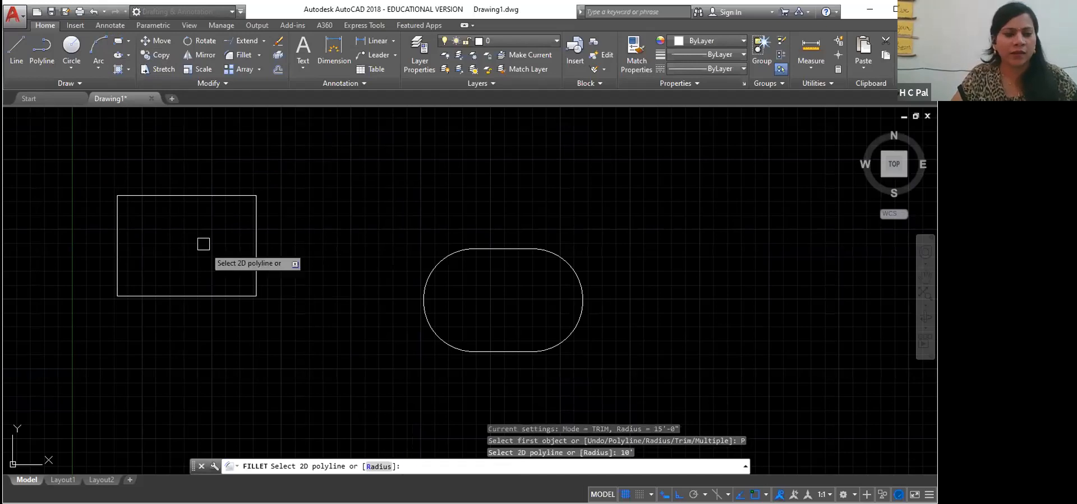
pyautogui.click(191, 199)
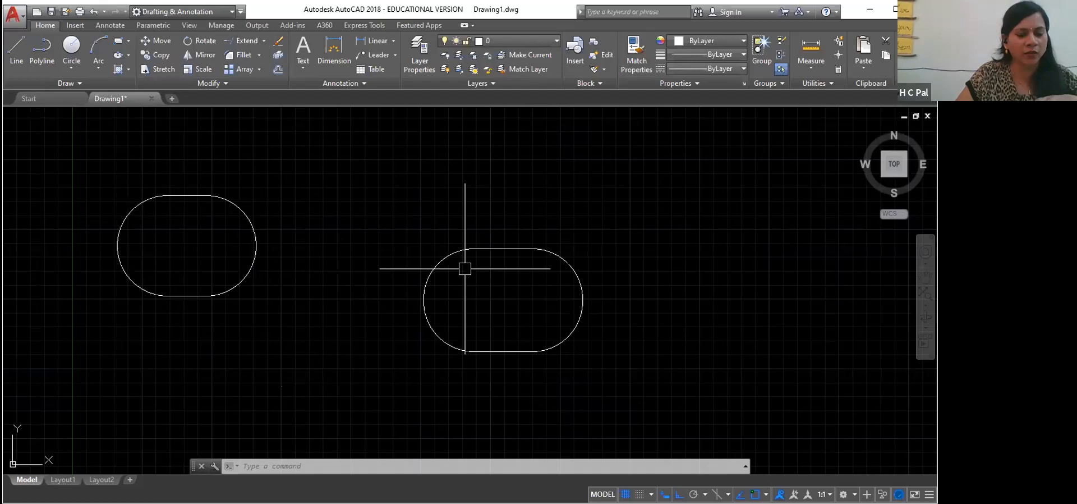
# - Draw a smaller, nearly square rectangle between the two rounded shapes
pyautogui.click(119, 41)
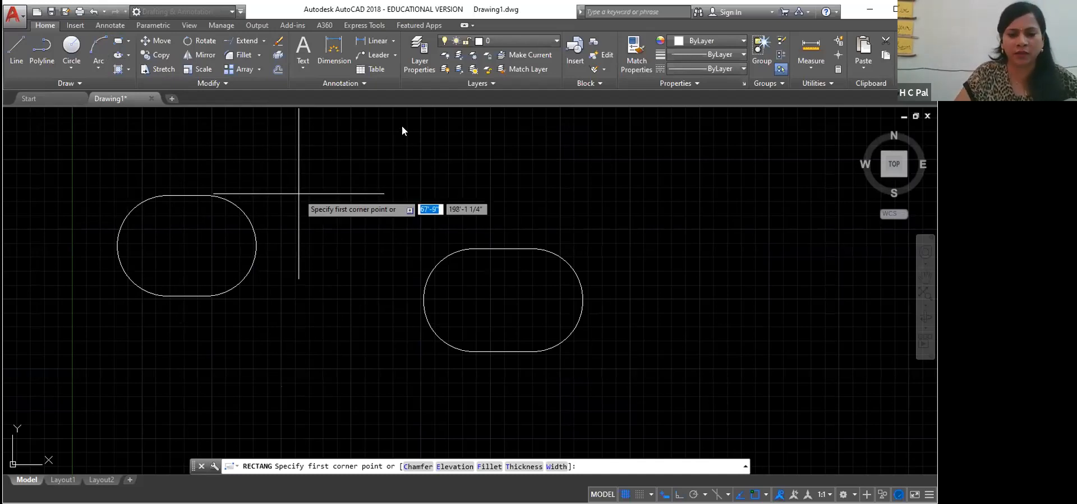
pyautogui.click(300, 188)
pyautogui.click(388, 265)
pyautogui.rightClick(399, 312)
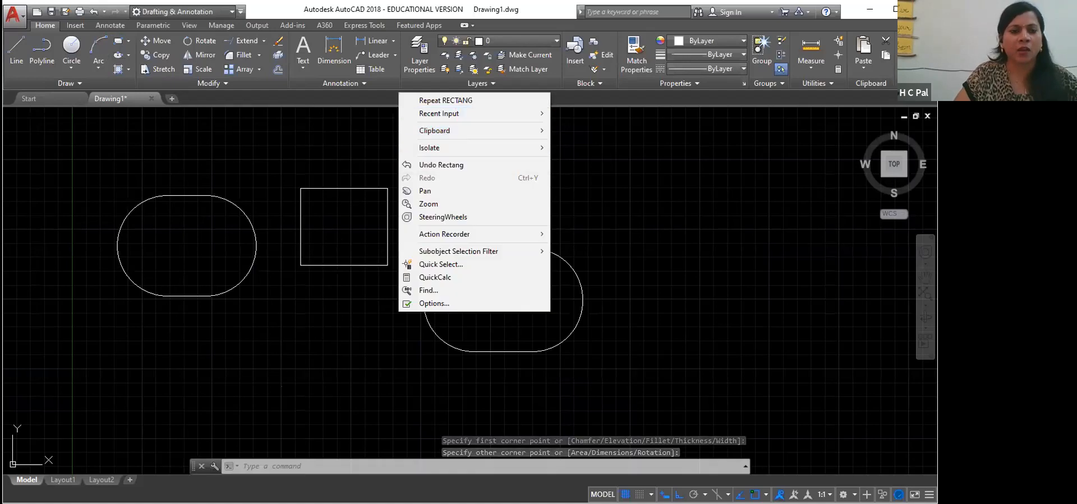
pyautogui.click(321, 139)
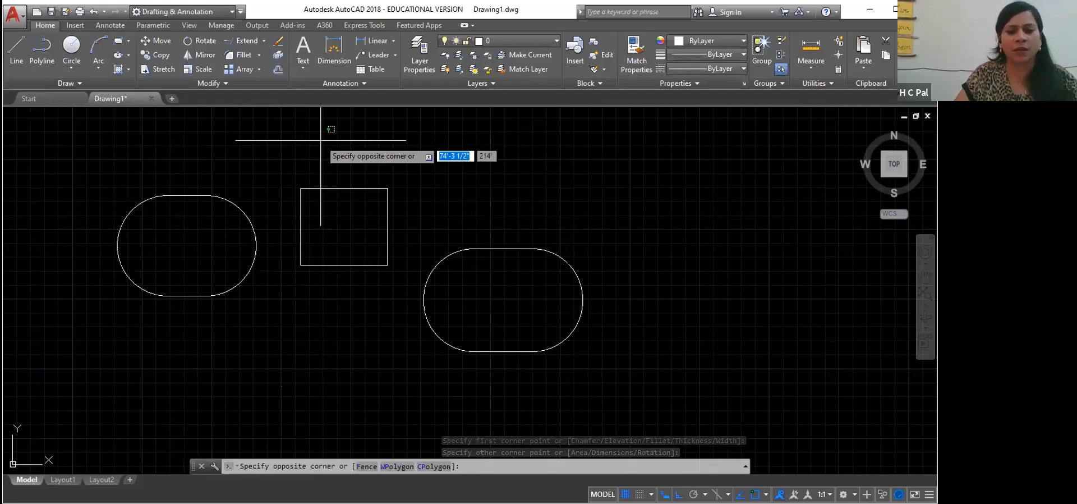
pyautogui.press('Escape')
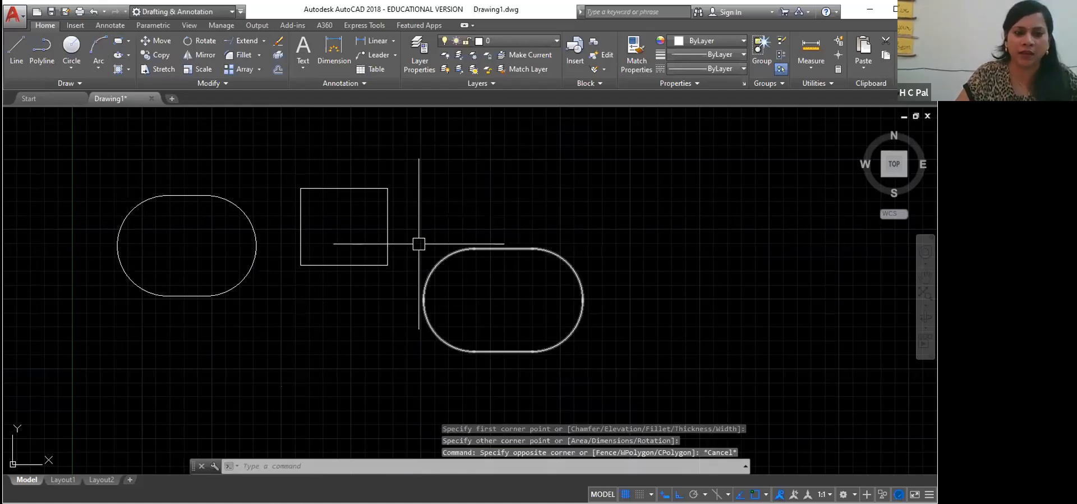
# - Set the Fillet command's trim mode to No trim
pyautogui.click(242, 56)
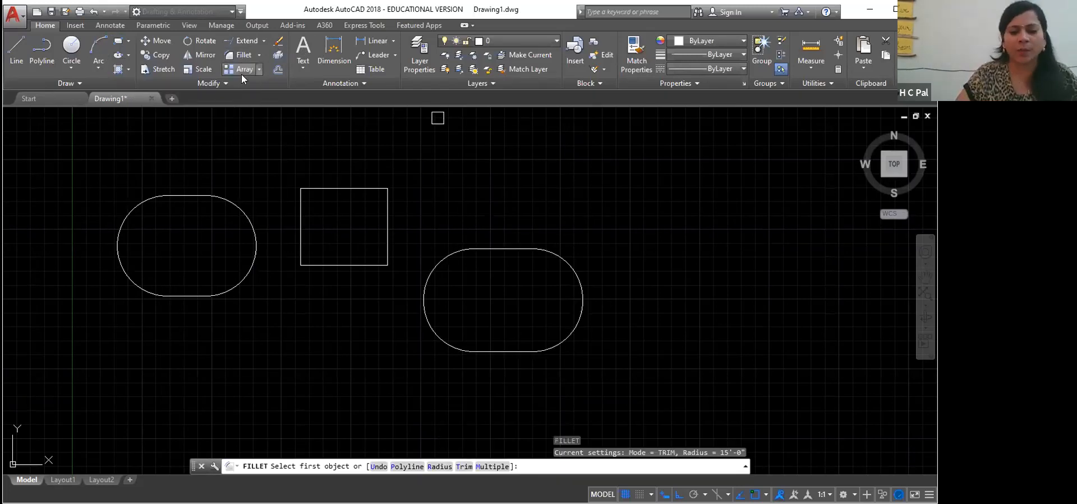
pyautogui.click(464, 465)
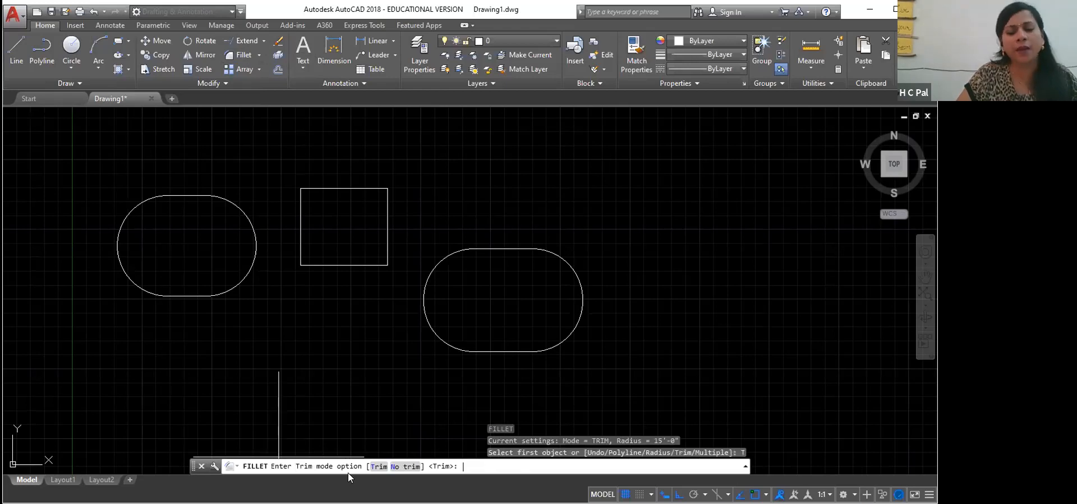
pyautogui.click(407, 467)
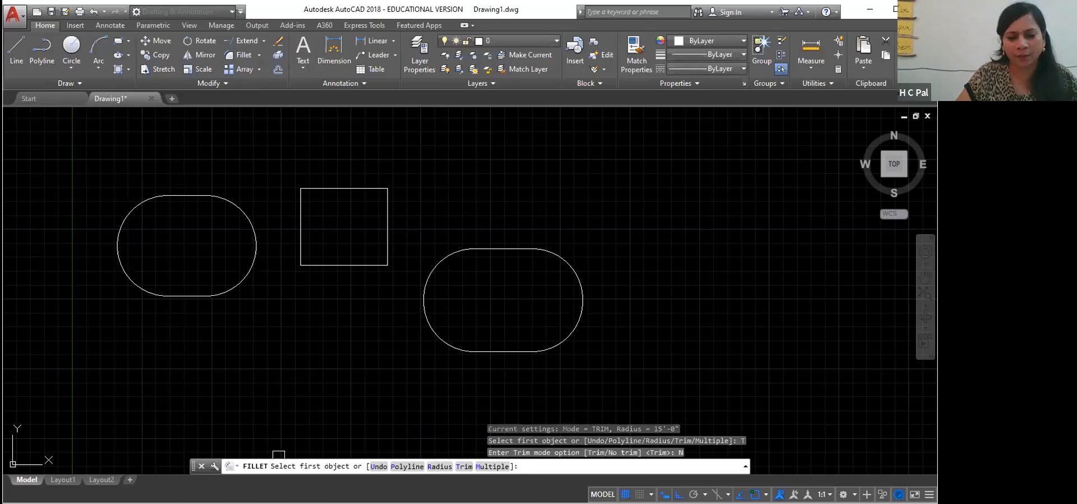
# - Try to fillet the small rectangle's top edge with its bottom edge in No trim mode
pyautogui.click(348, 188)
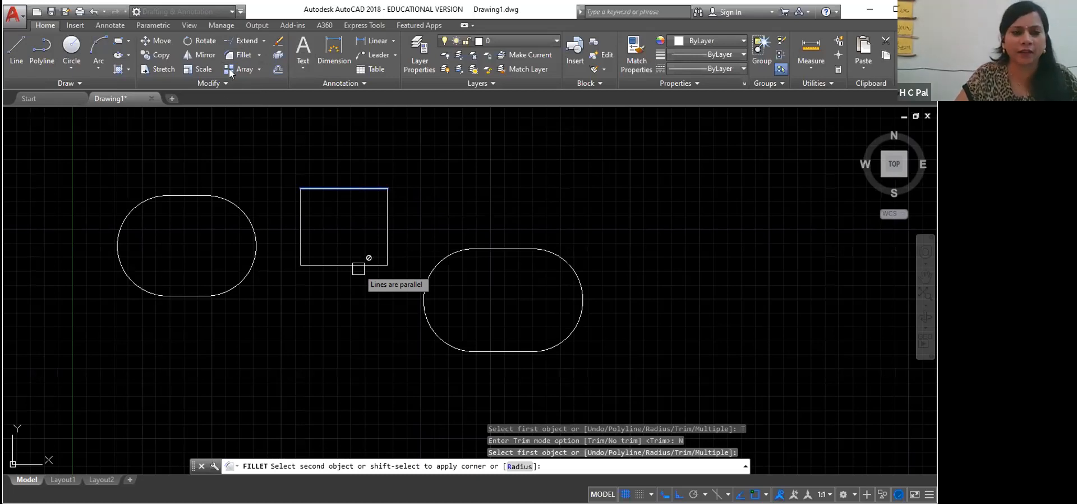
pyautogui.click(459, 470)
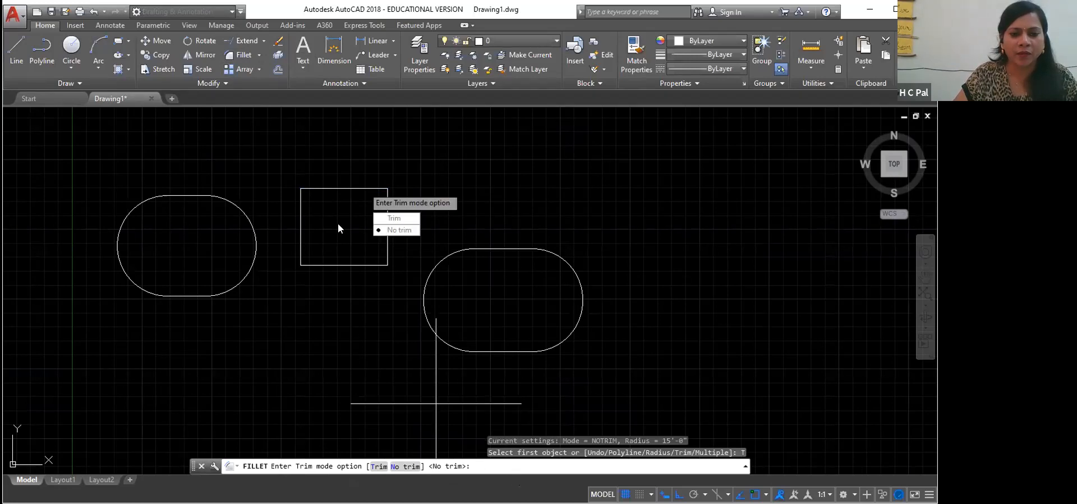
pyautogui.click(390, 230)
pyautogui.click(343, 188)
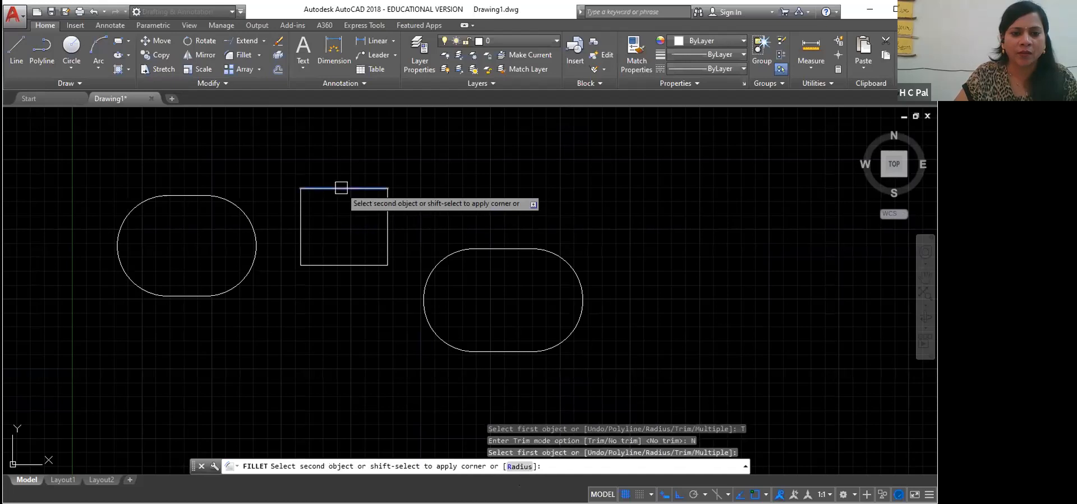
pyautogui.click(350, 263)
pyautogui.click(353, 264)
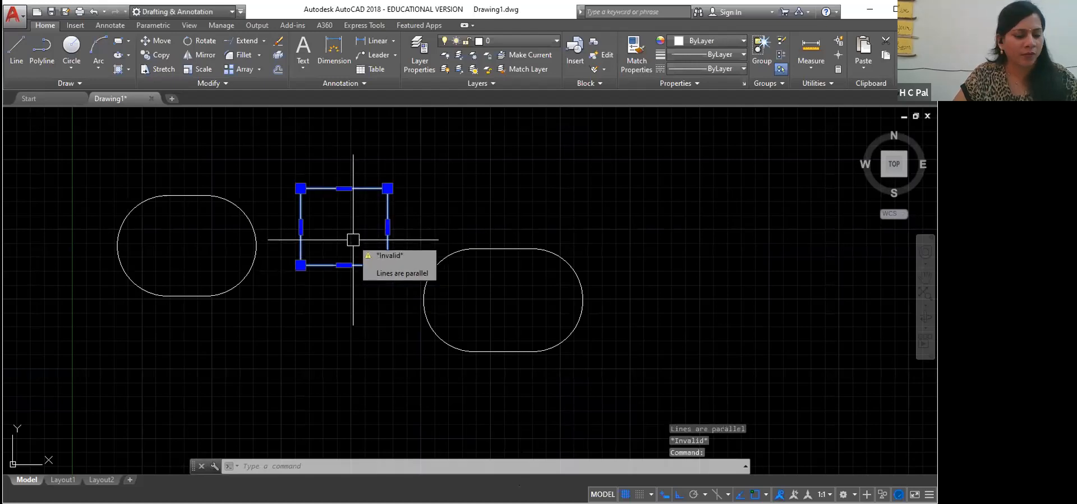
pyautogui.moveTo(353, 240); pyautogui.dragTo(351, 240, button='middle')
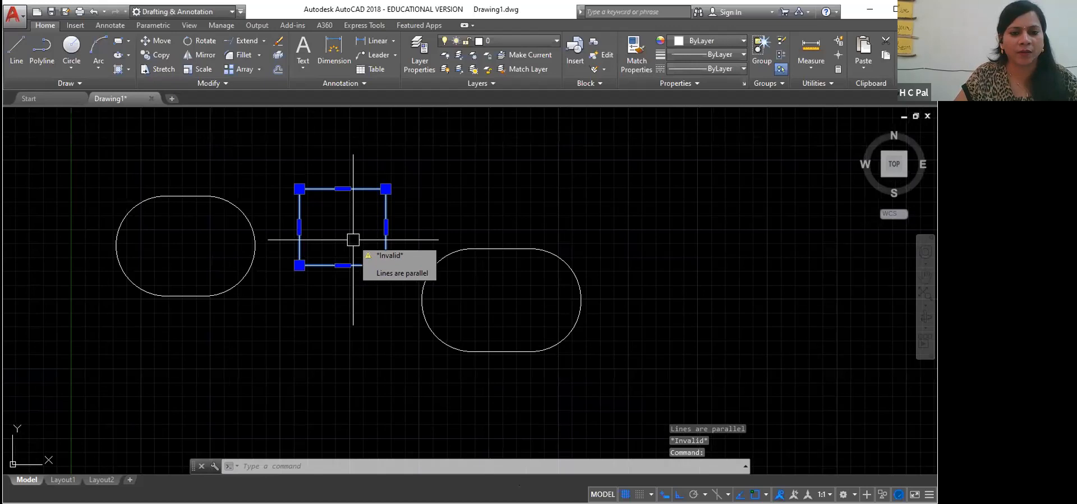
pyautogui.press('Escape')
# - Fillet the small rectangle's top and right edges in No trim mode, keeping the original corner
pyautogui.scroll(4, 353, 239)
pyautogui.scroll(2, 400, 322)
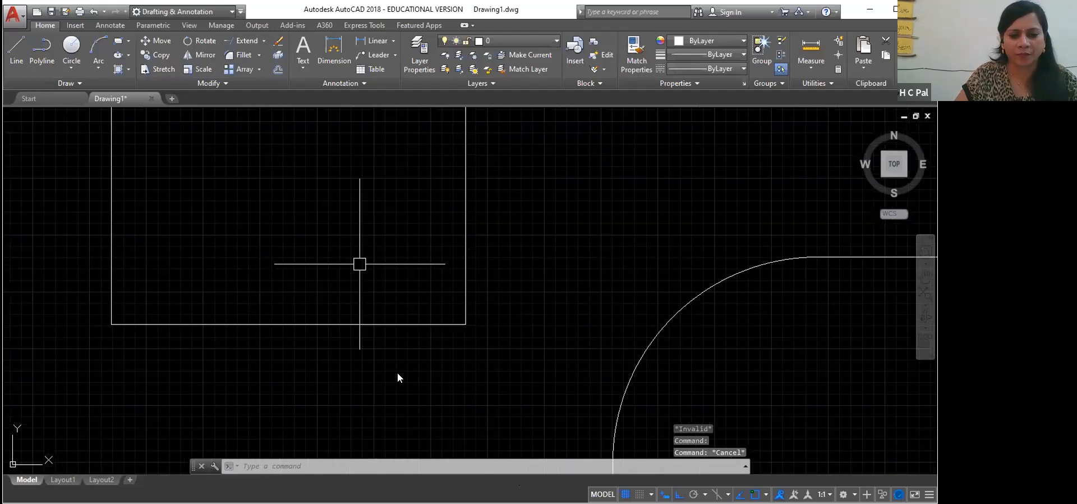
pyautogui.rightClick(392, 365)
pyautogui.click(392, 362)
pyautogui.moveTo(375, 270); pyautogui.dragTo(405, 397)
pyautogui.press('Escape')
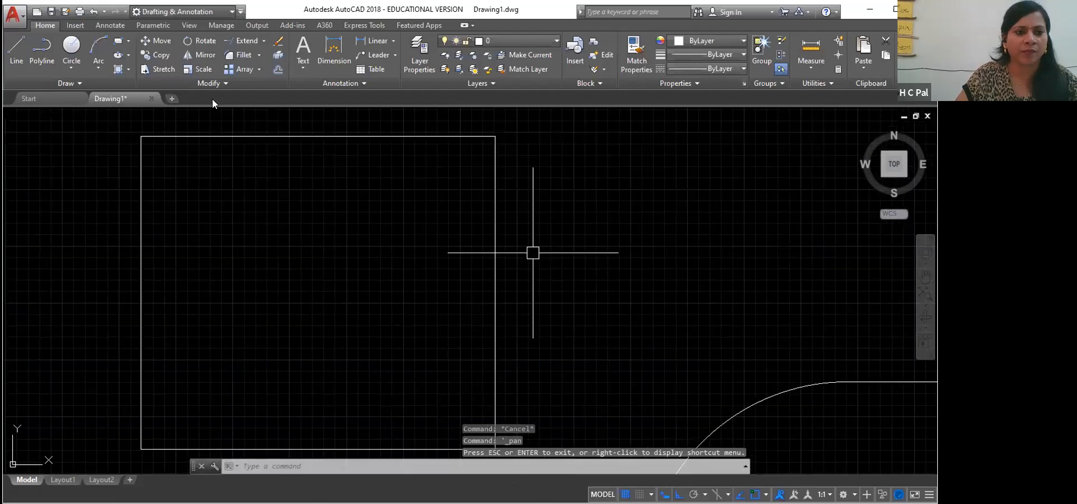
pyautogui.click(240, 54)
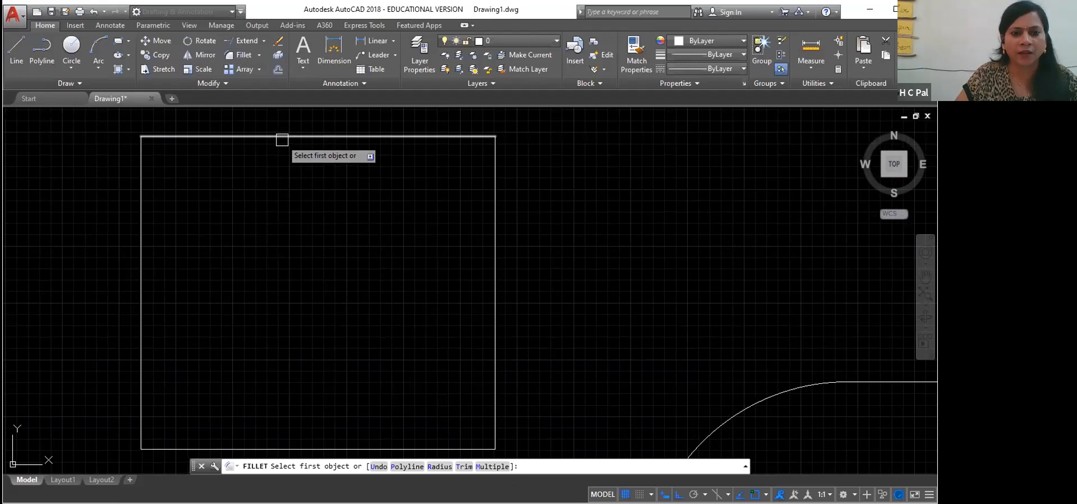
pyautogui.click(279, 139)
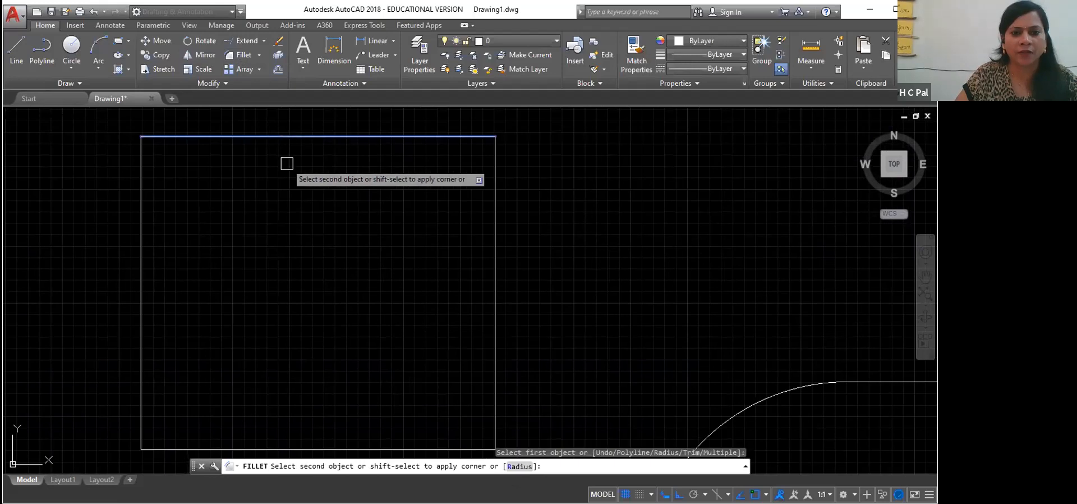
pyautogui.click(496, 274)
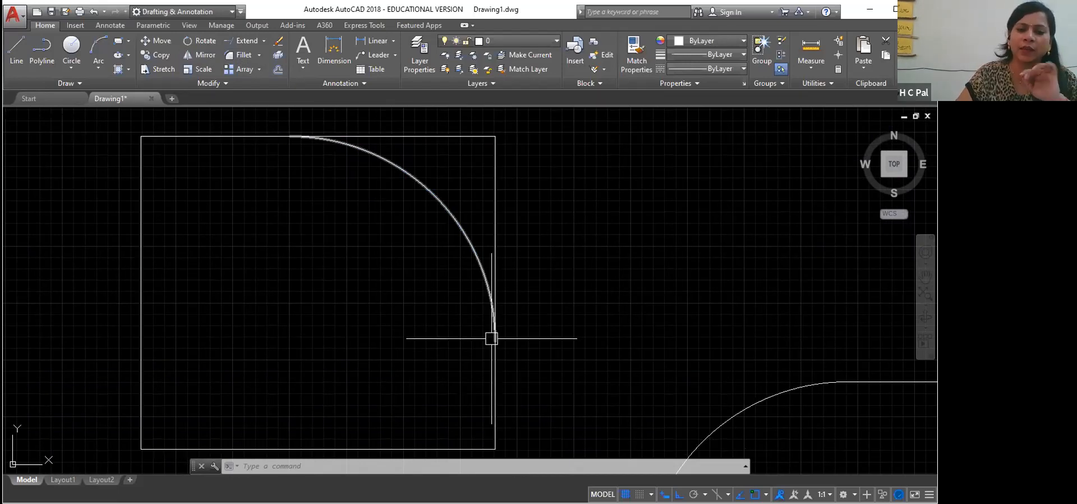
# - Switch the Fillet command's trim mode to Trim and back to No trim
pyautogui.moveTo(489, 342)
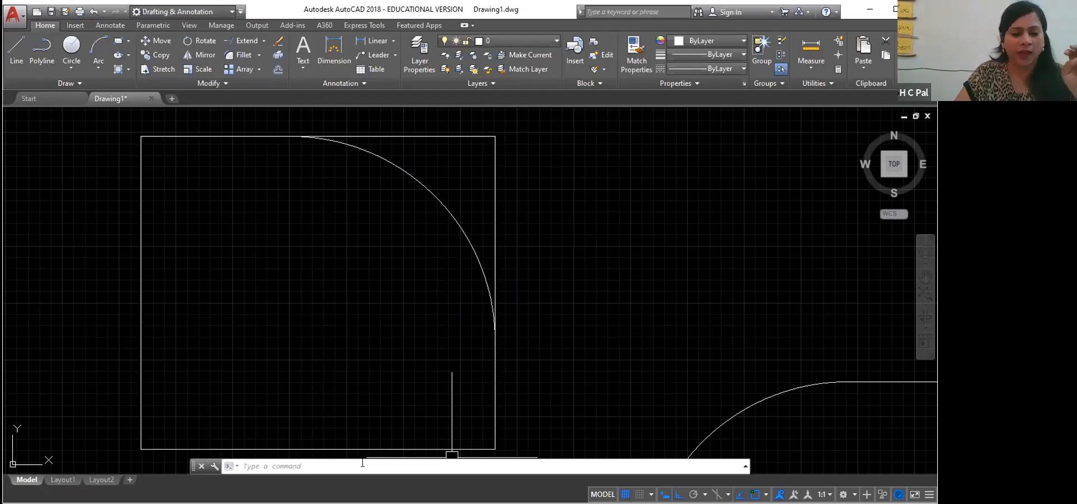
pyautogui.write('f')
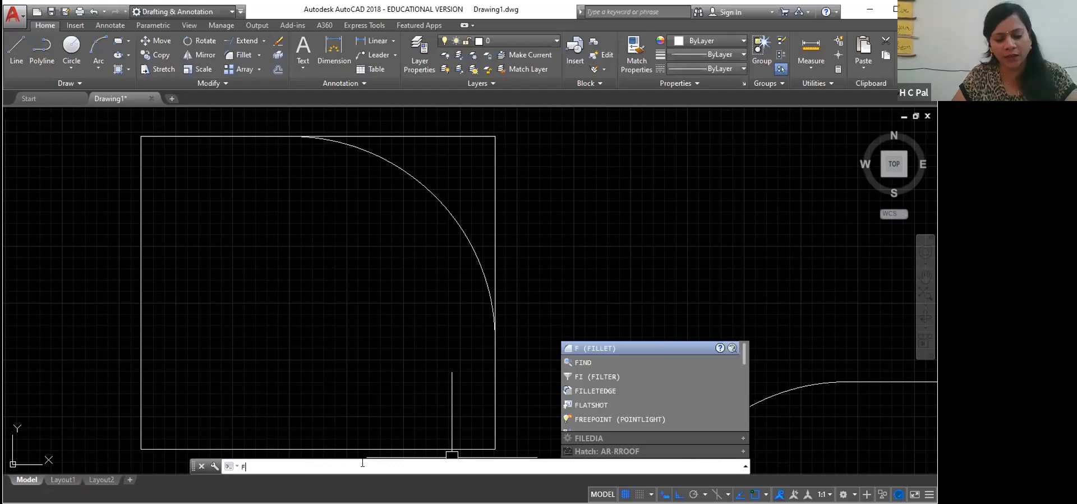
pyautogui.press('Return')
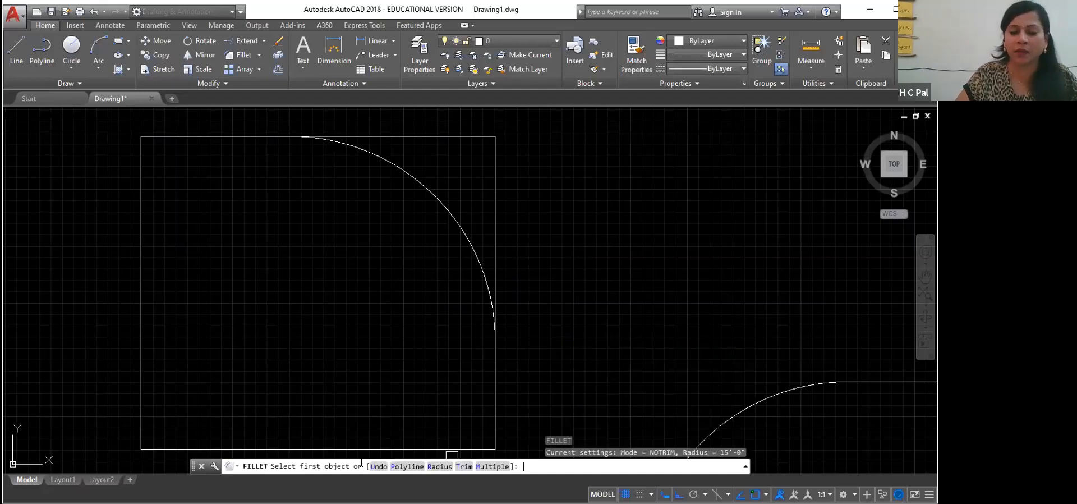
pyautogui.click(461, 467)
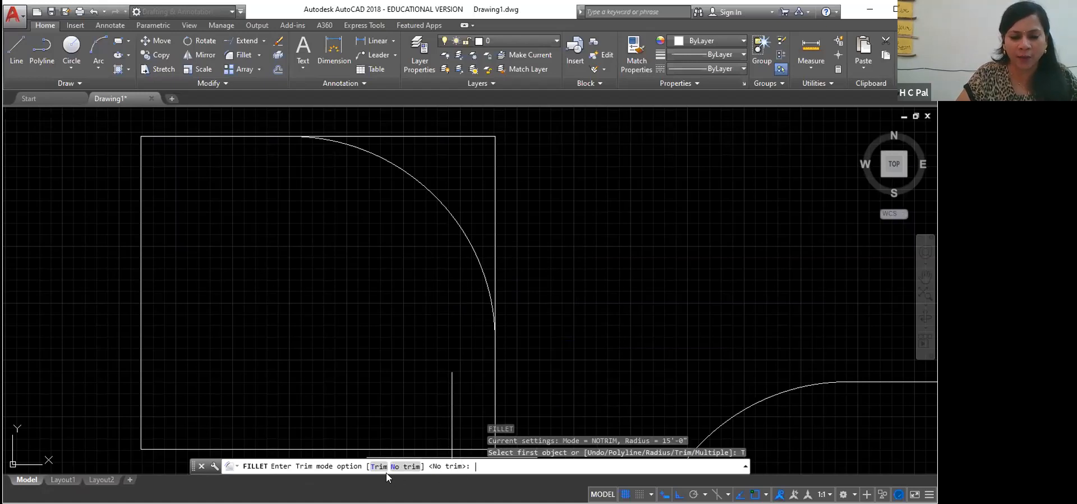
pyautogui.click(378, 466)
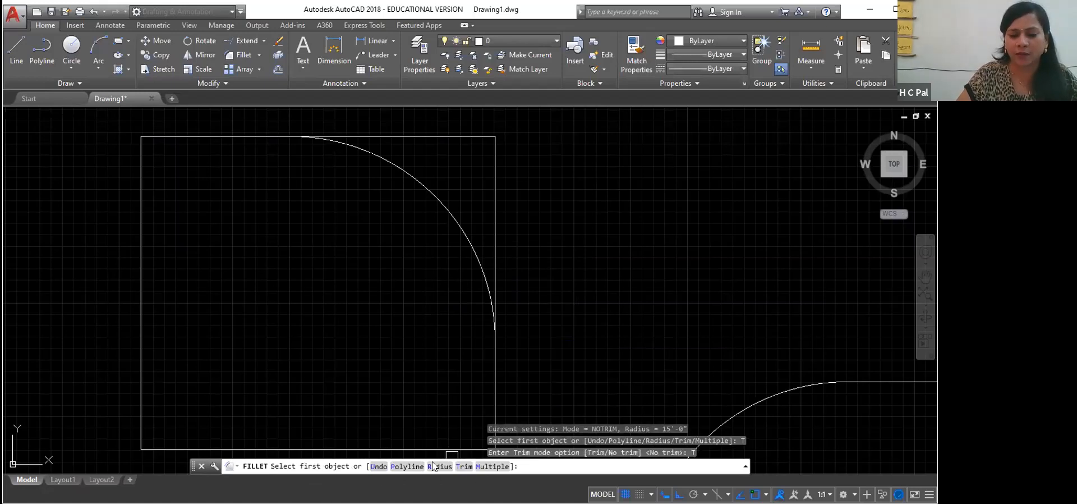
pyautogui.click(460, 468)
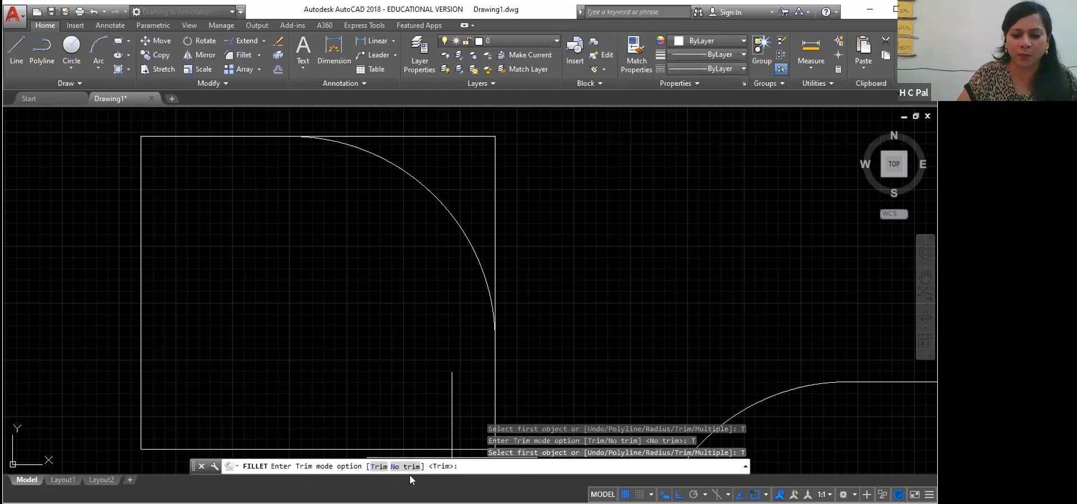
pyautogui.click(405, 466)
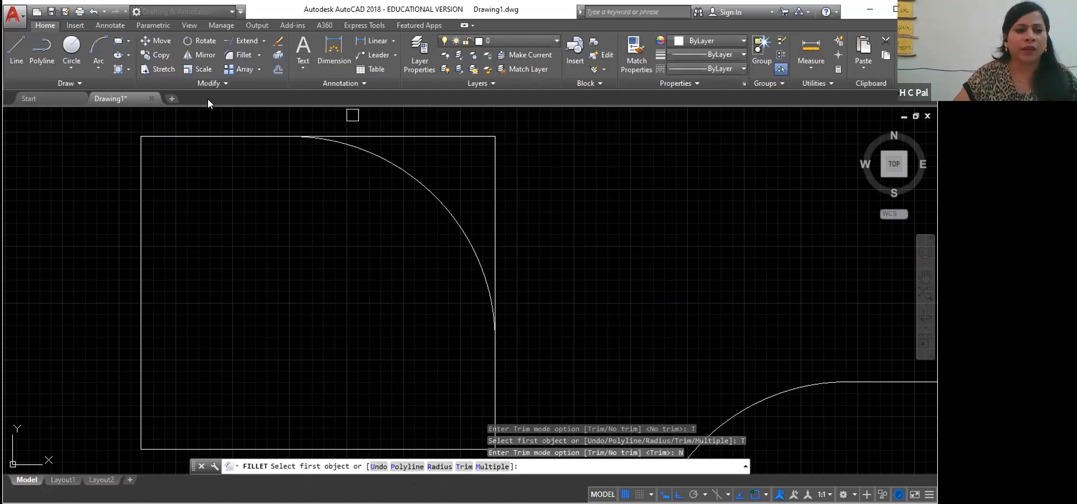
# - Draw a small rectangle in the empty area beside the large filleted rectangle
pyautogui.click(118, 44)
pyautogui.click(566, 233)
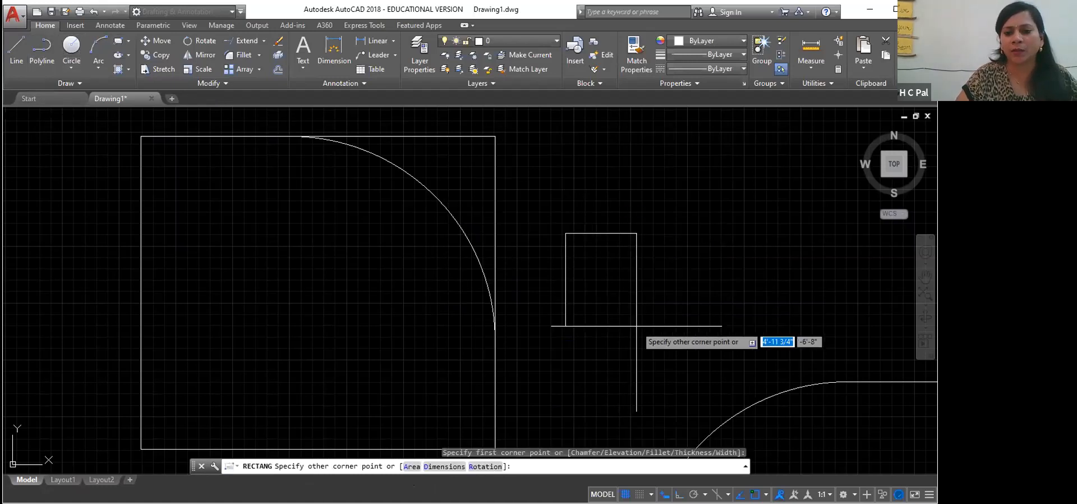
pyautogui.click(680, 336)
pyautogui.rightClick(679, 339)
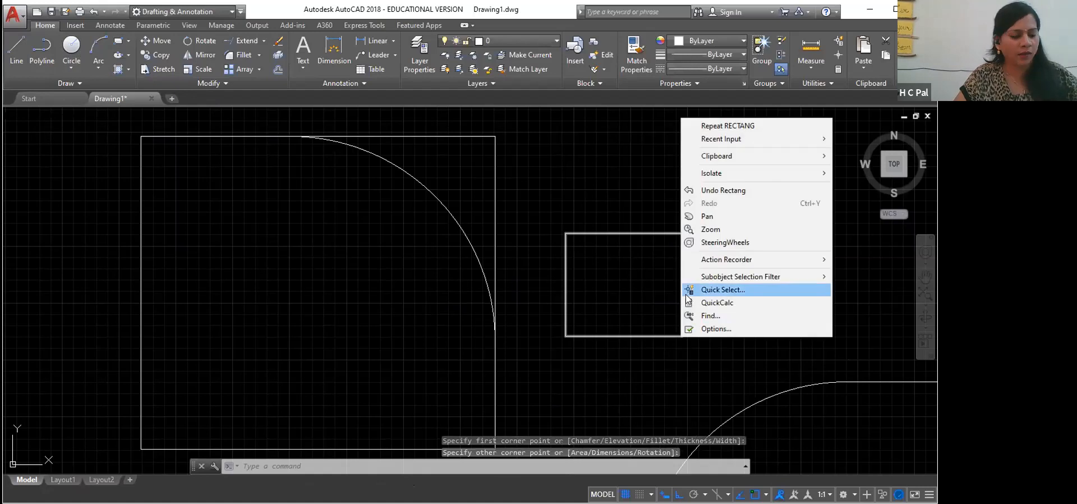
pyautogui.press('Escape')
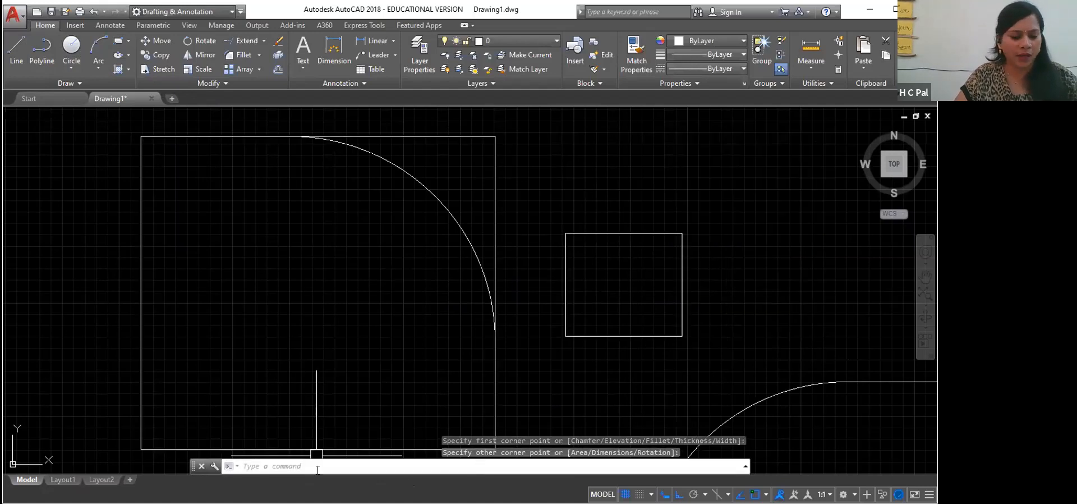
# - Fillet all corners of the small rectangle with the Polyline option in No trim mode, using a 15' radius
pyautogui.write('f')
pyautogui.press('Return')
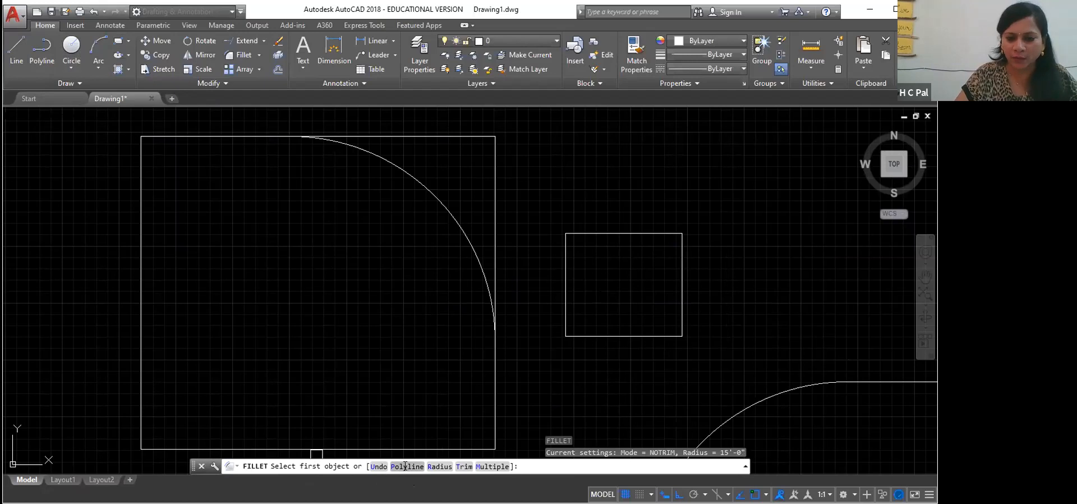
pyautogui.click(406, 467)
pyautogui.write('5')
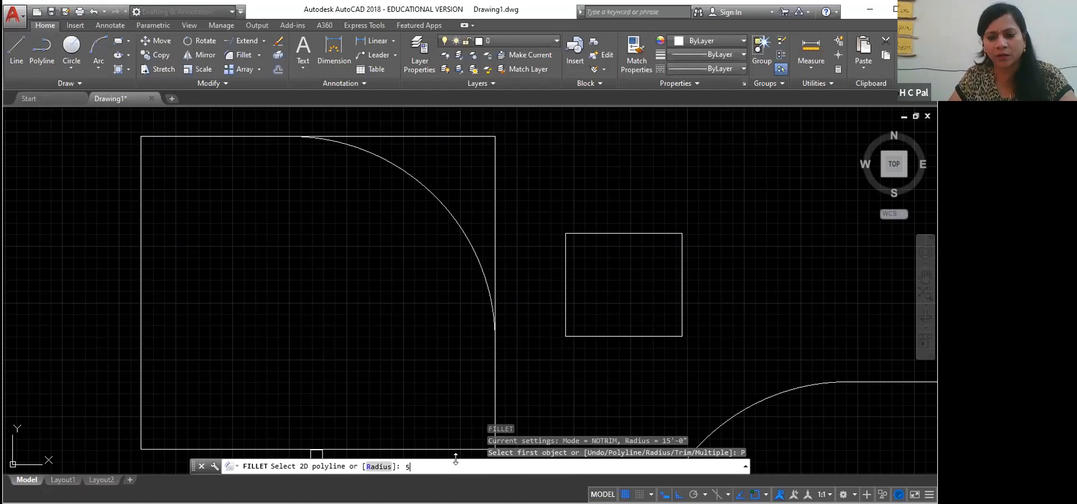
pyautogui.press('BackSpace')
pyautogui.write('15')
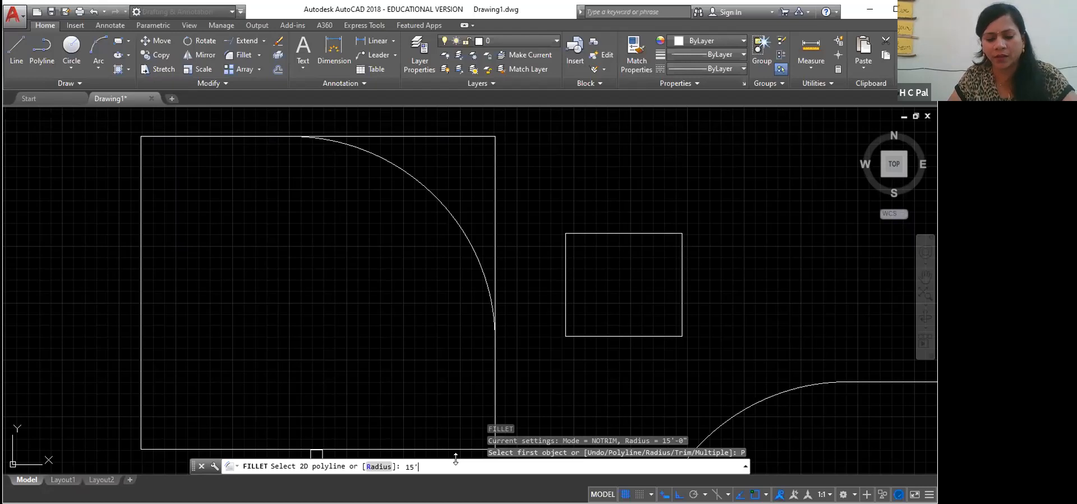
pyautogui.press('Return')
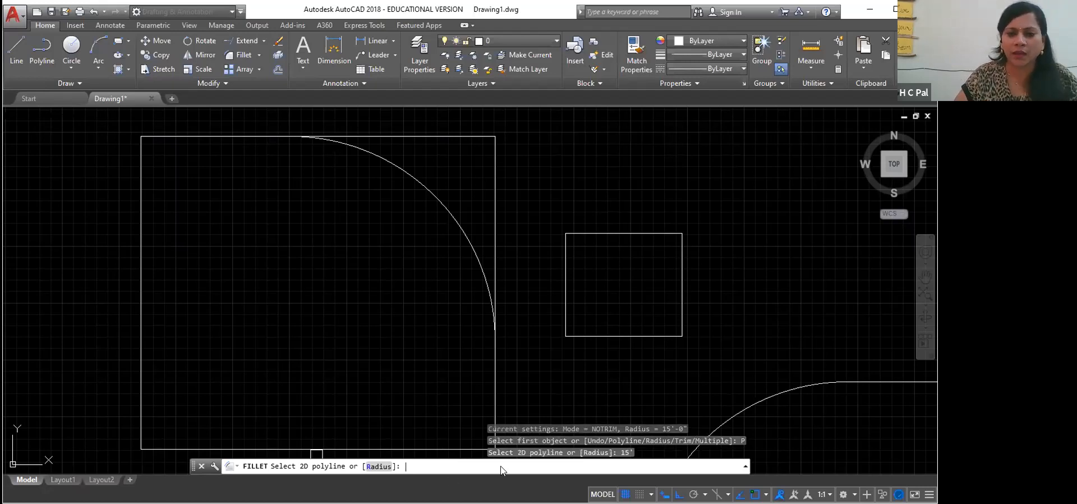
pyautogui.click(627, 236)
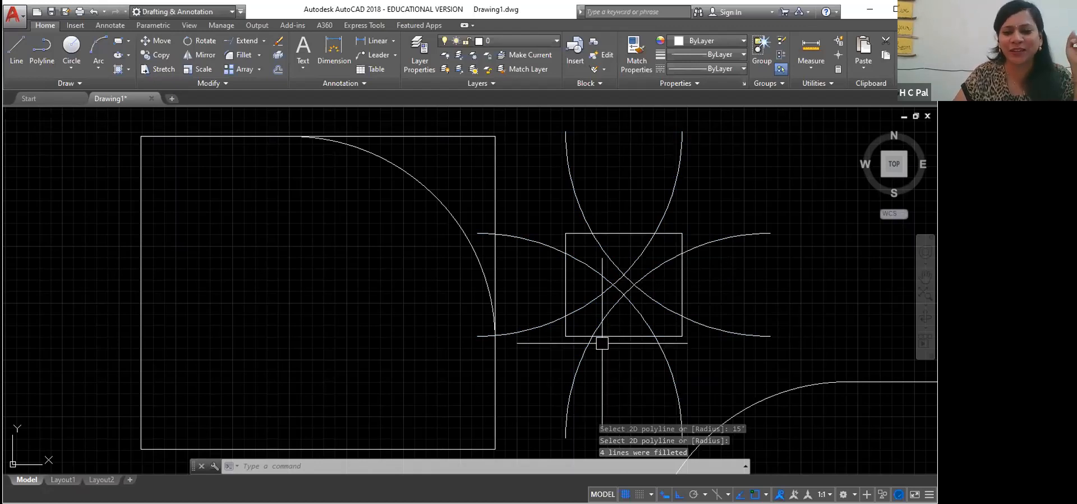
# - Select one of the oversized fillet arcs to examine it, clear the selection, and undo the polyline fillet
pyautogui.click(588, 225)
pyautogui.press('Escape')
pyautogui.click(600, 252)
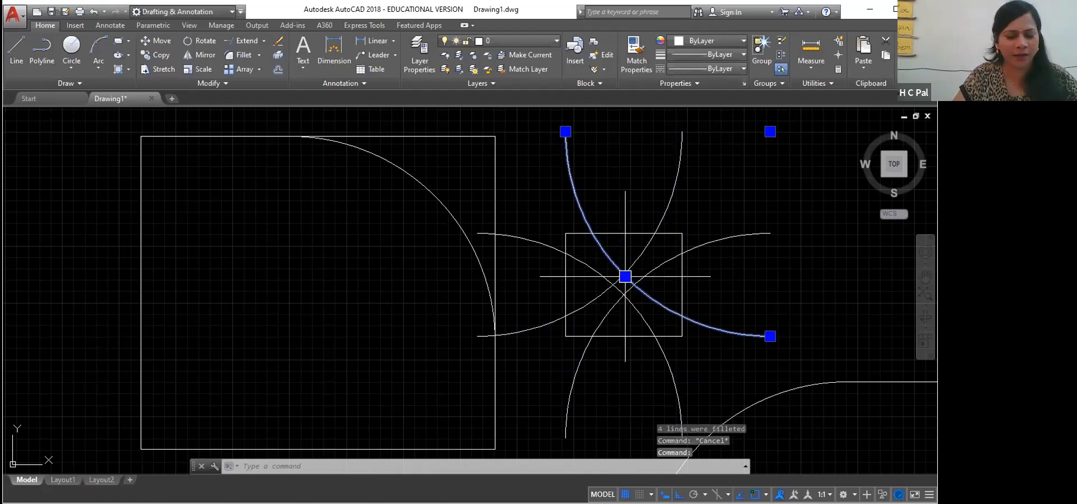
pyautogui.moveTo(625, 276)
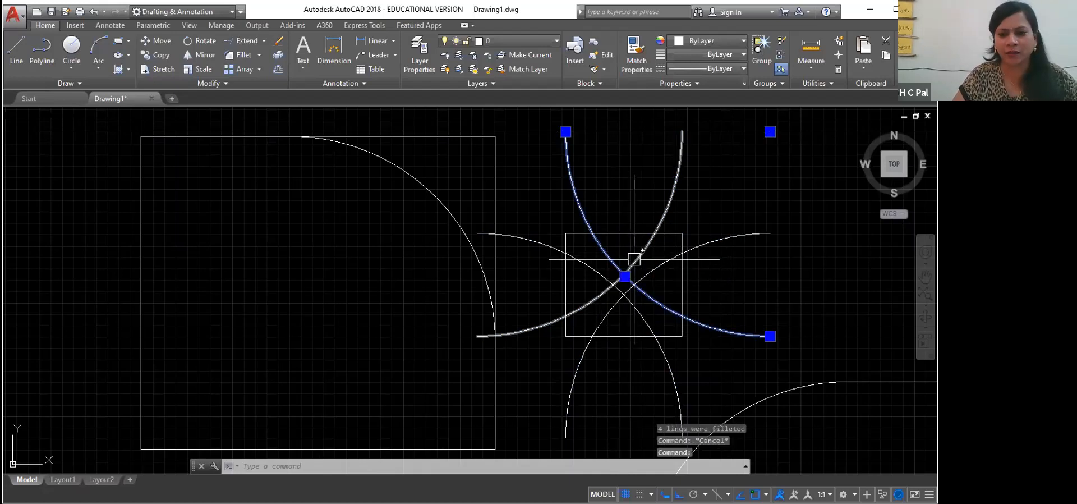
pyautogui.press('Escape')
pyautogui.hotkey('ctrl', 'z')
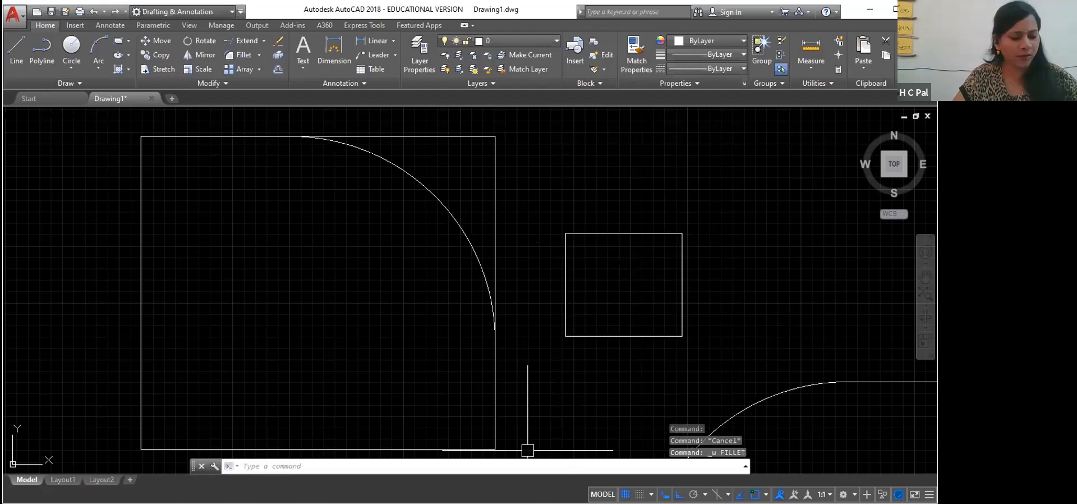
# - Try to fillet the small rectangle with the Polyline option, entering 5' and 1' as radius values
pyautogui.click(630, 233)
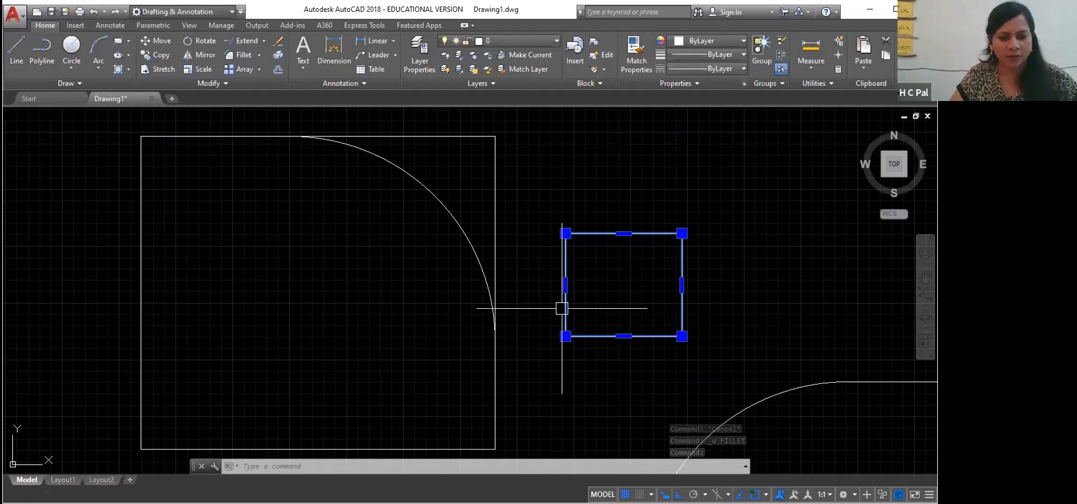
pyautogui.press('Escape')
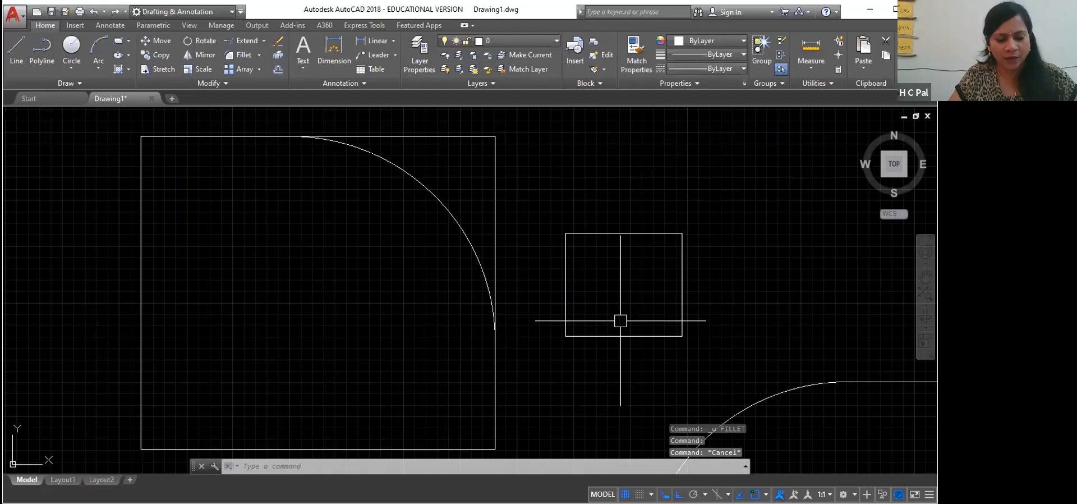
pyautogui.write('f')
pyautogui.press('Return')
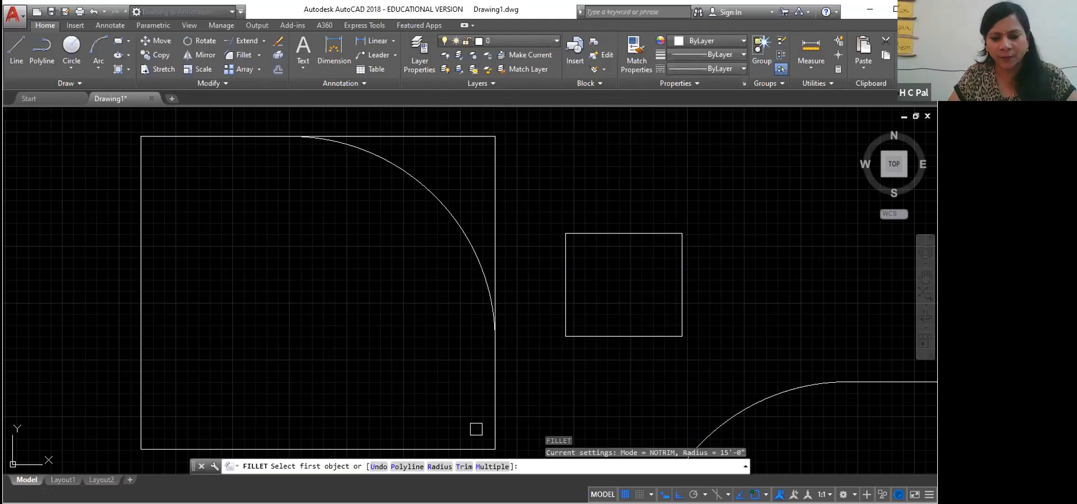
pyautogui.click(410, 466)
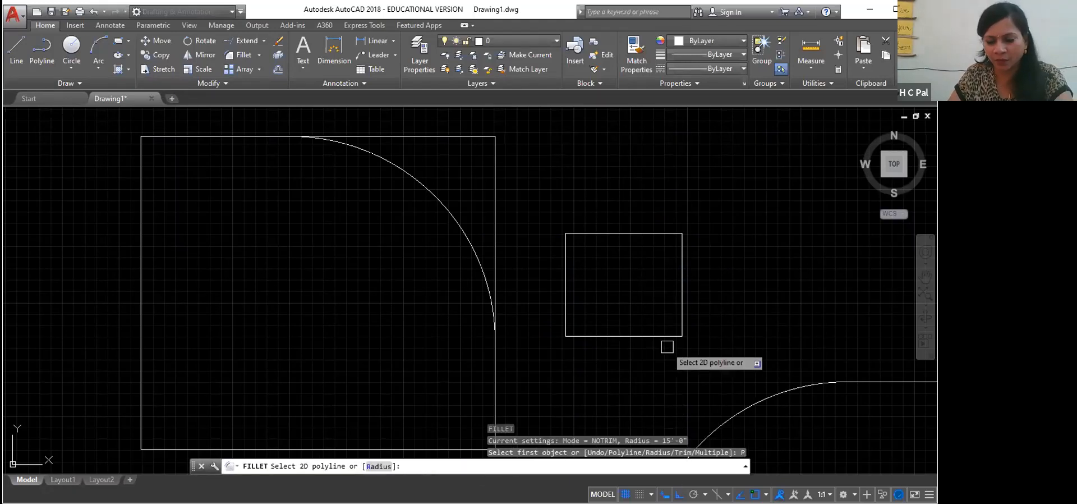
pyautogui.write("5'")
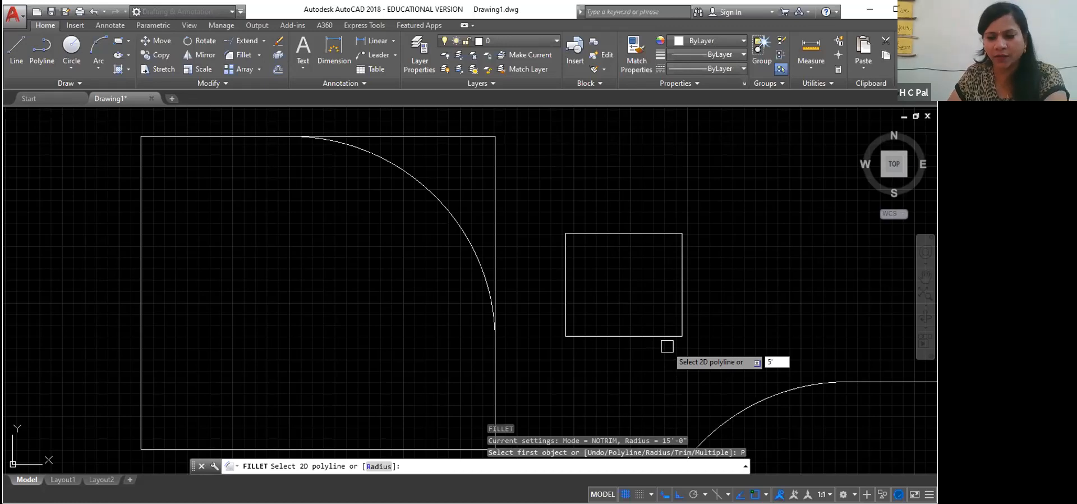
pyautogui.press('Return')
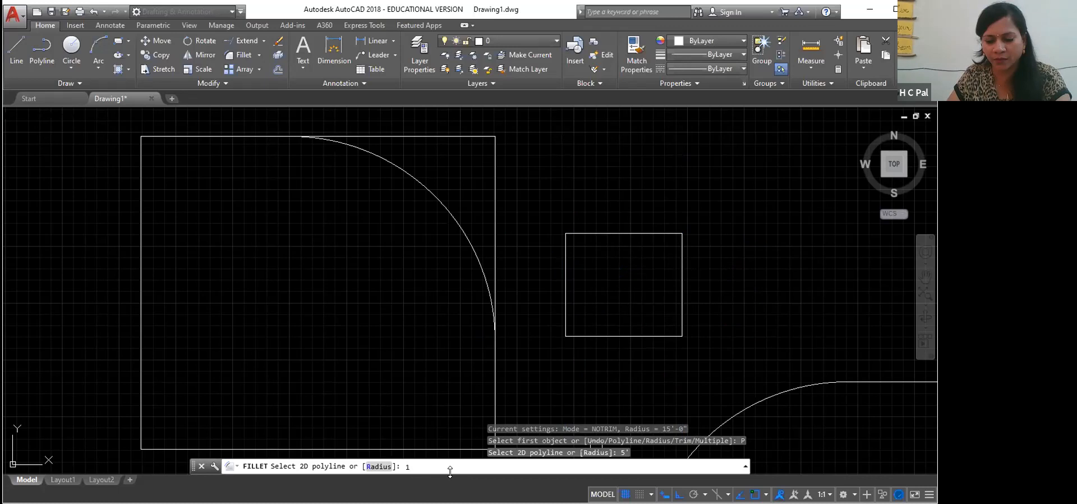
pyautogui.press('Return')
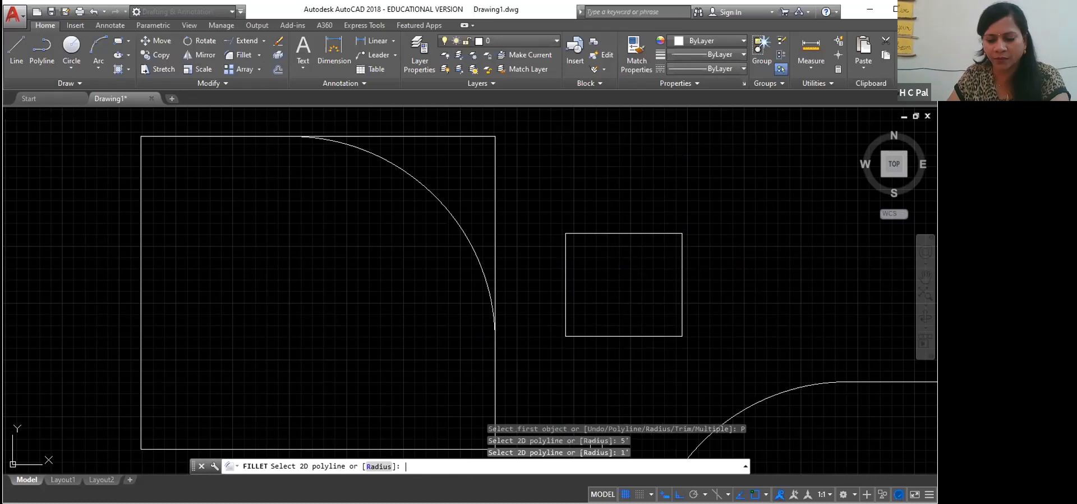
pyautogui.click(633, 300)
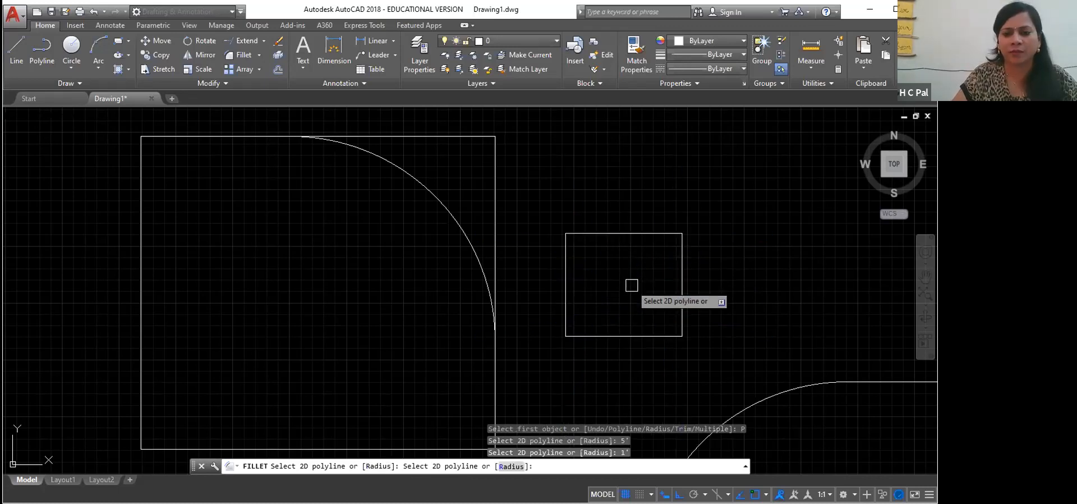
pyautogui.rightClick(630, 298)
pyautogui.click(659, 312)
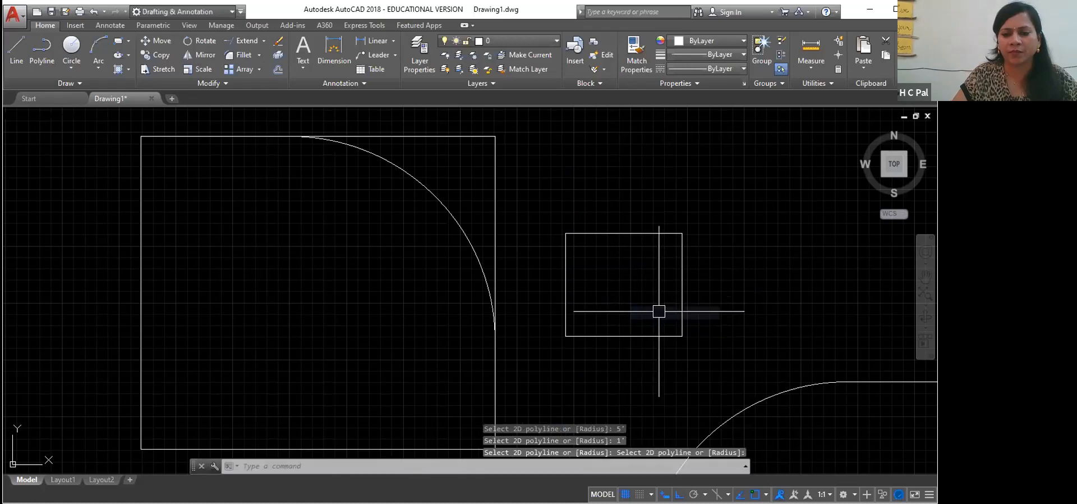
# - Erase every object in the drawing and draw a single new rectangle
pyautogui.hotkey('ctrl', 'a')
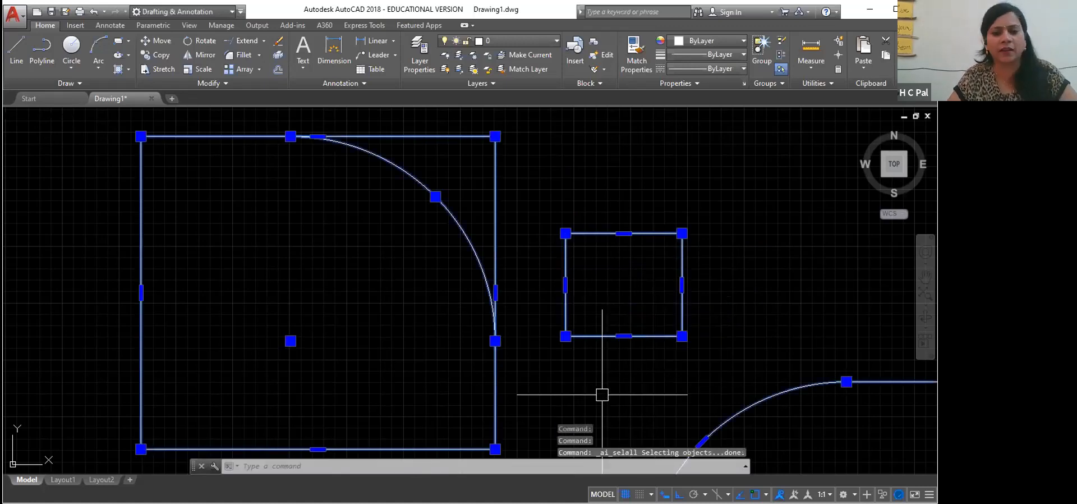
pyautogui.press('Delete')
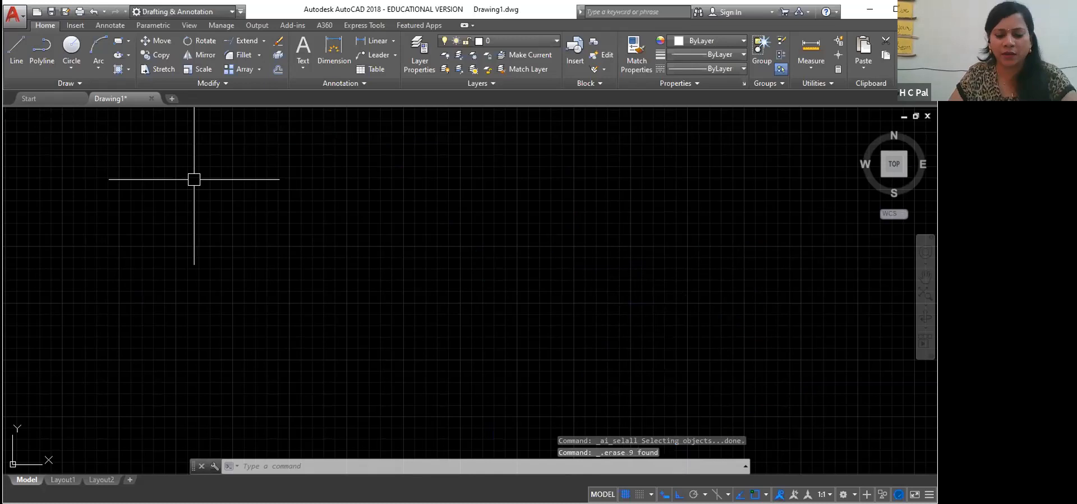
pyautogui.click(118, 41)
pyautogui.click(138, 191)
pyautogui.click(320, 306)
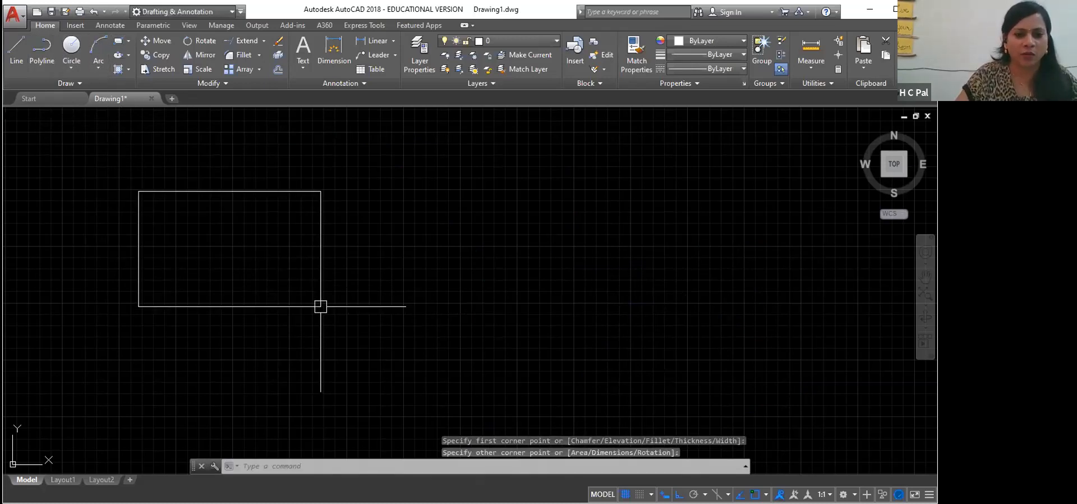
pyautogui.click(409, 403)
pyautogui.click(446, 313)
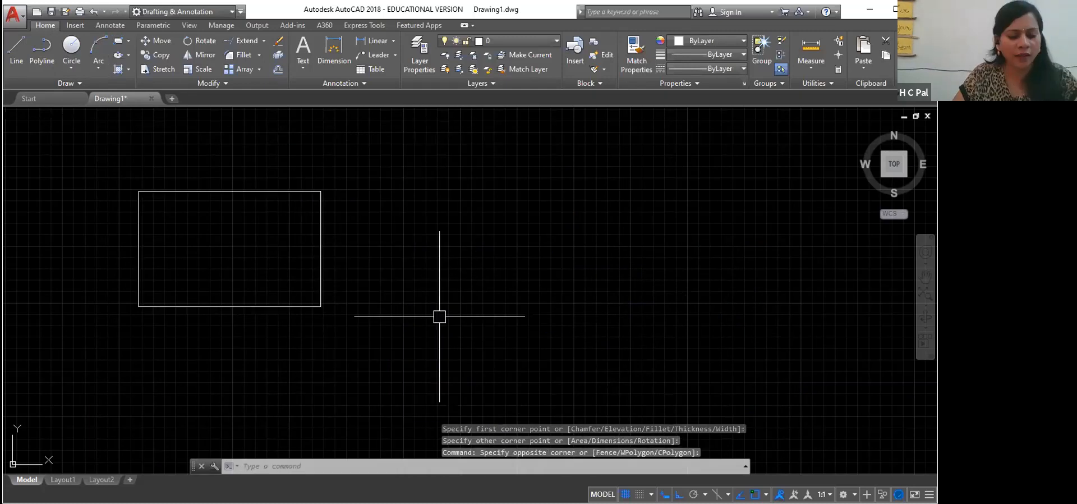
# - Set the Fillet command to No trim and preview a Polyline fillet on the new rectangle without applying it
pyautogui.write('F')
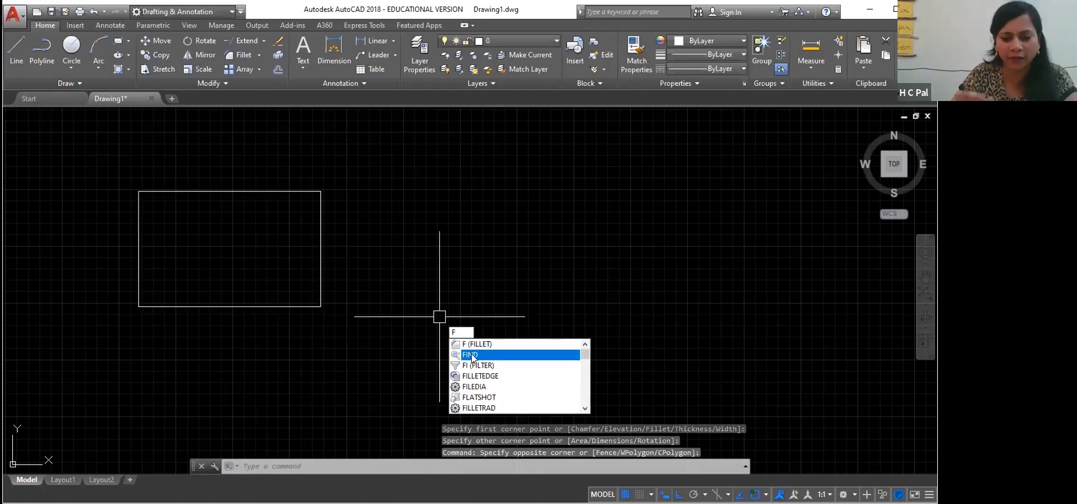
pyautogui.press('Return')
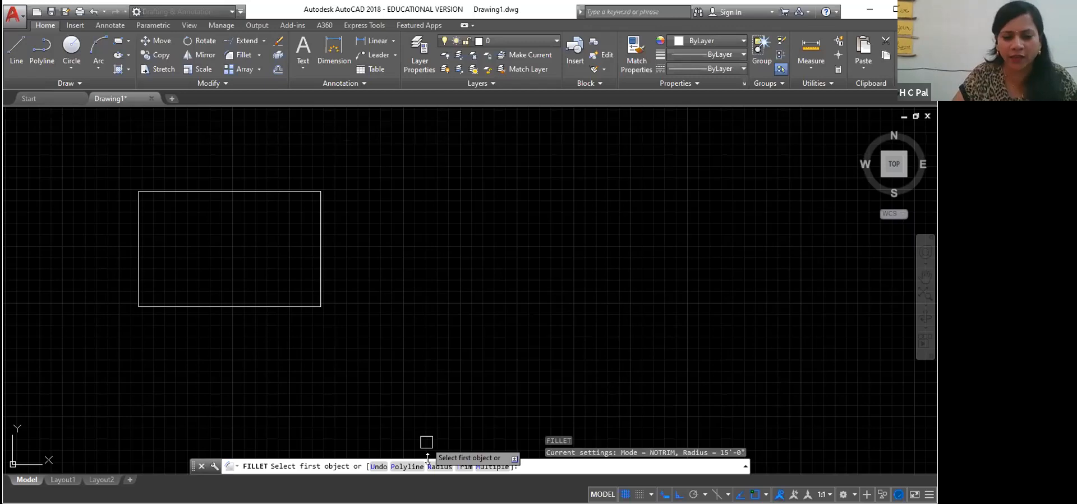
pyautogui.click(464, 466)
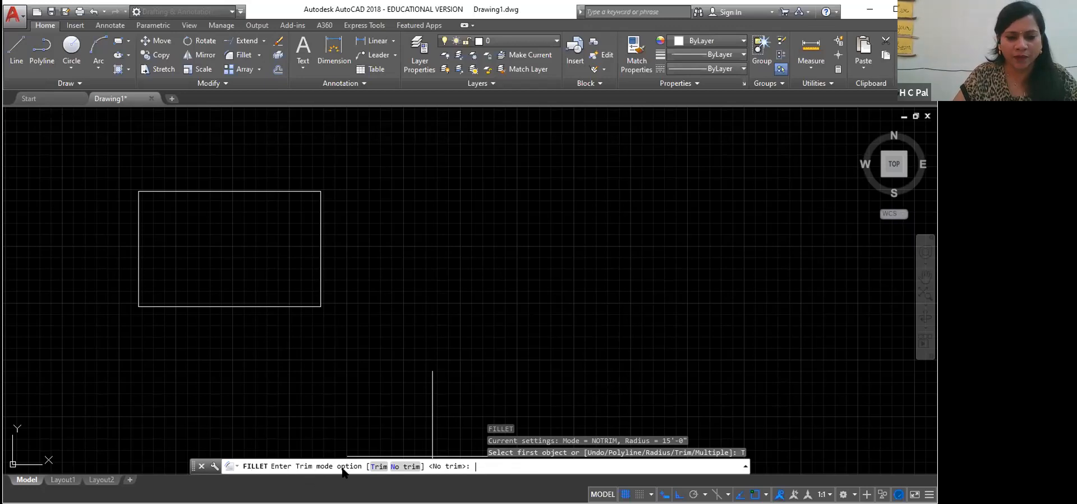
pyautogui.press('Down')
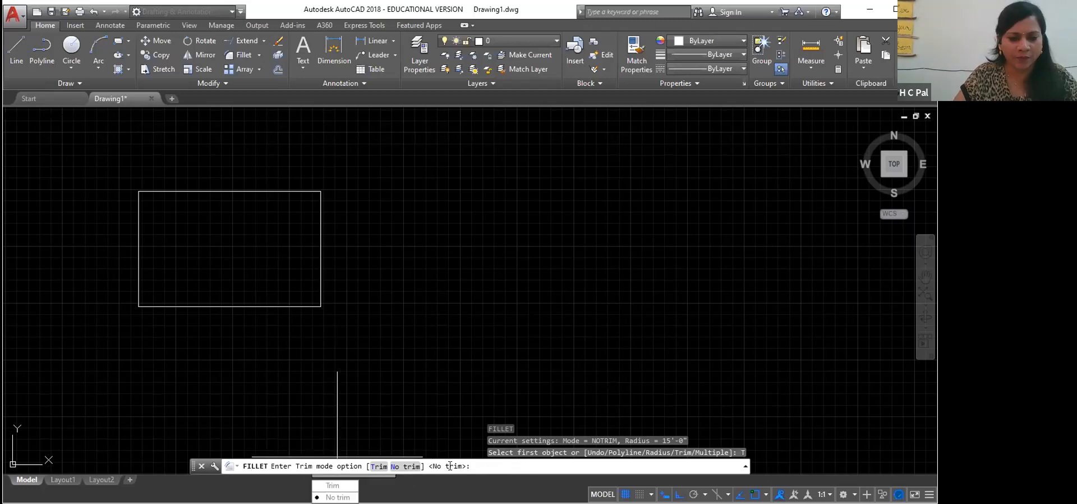
pyautogui.click(399, 466)
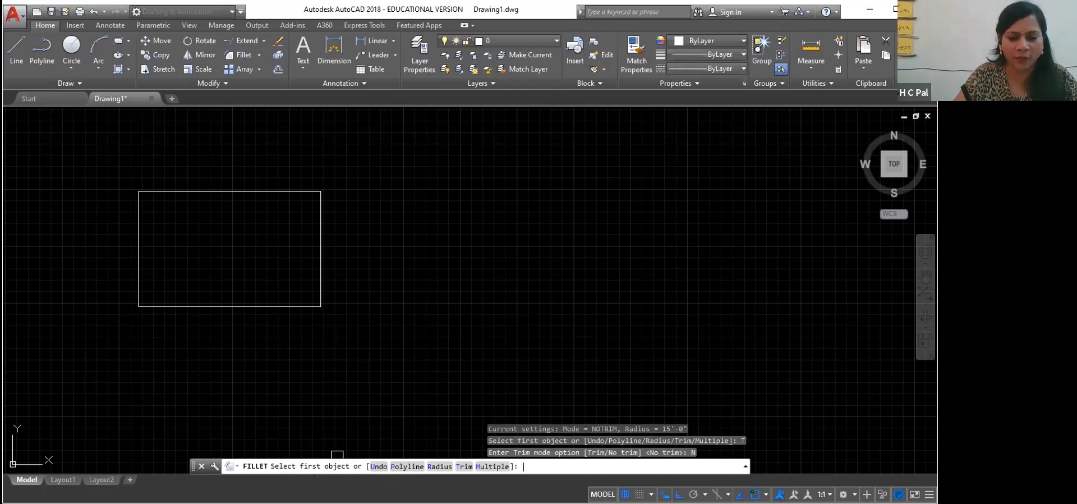
pyautogui.write('P')
pyautogui.press('Return')
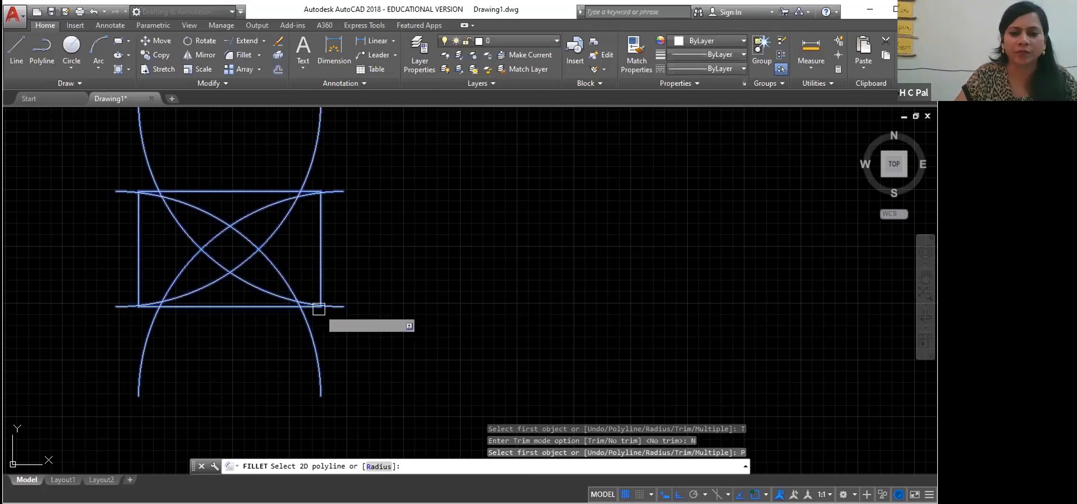
pyautogui.press('Return')
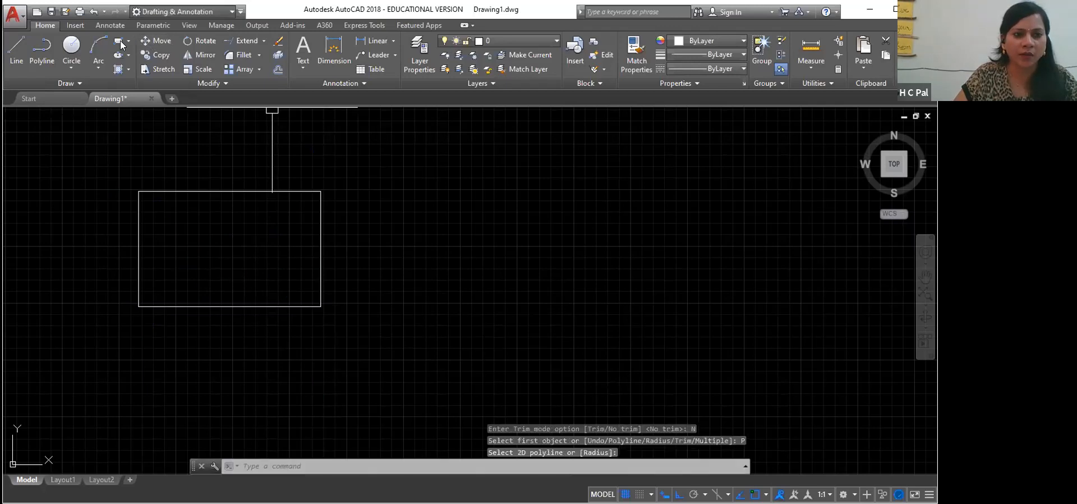
# - Draw a second, larger rectangle to the lower right of the existing one
pyautogui.click(118, 42)
pyautogui.click(464, 247)
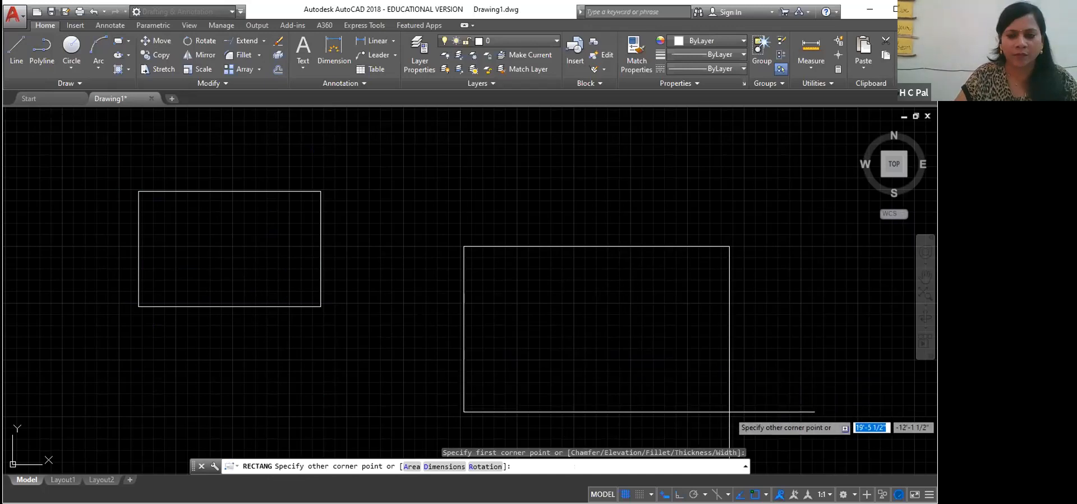
pyautogui.scroll(-2, 729, 412)
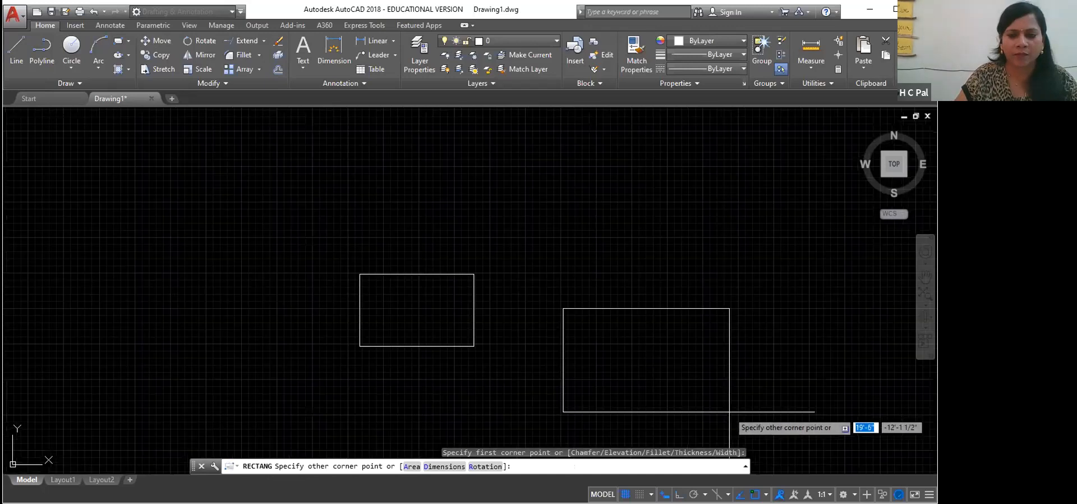
pyautogui.scroll(-3, 746, 427)
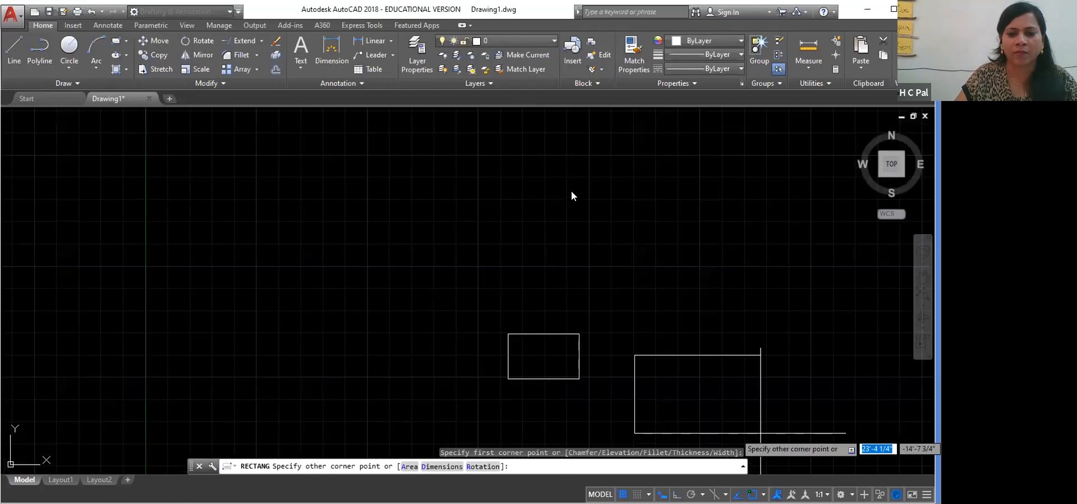
pyautogui.rightClick(547, 307)
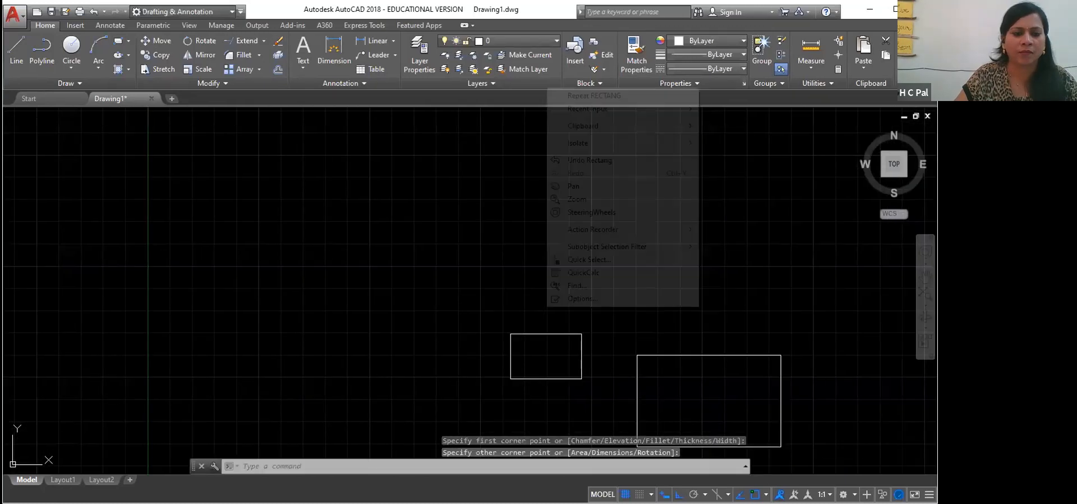
# - Fillet all corners of the larger rectangle with the Polyline option in No trim mode, entering 2' at the polyline prompt
pyautogui.click(567, 259)
pyautogui.moveTo(730, 400); pyautogui.dragTo(260, 285)
pyautogui.rightClick(273, 290)
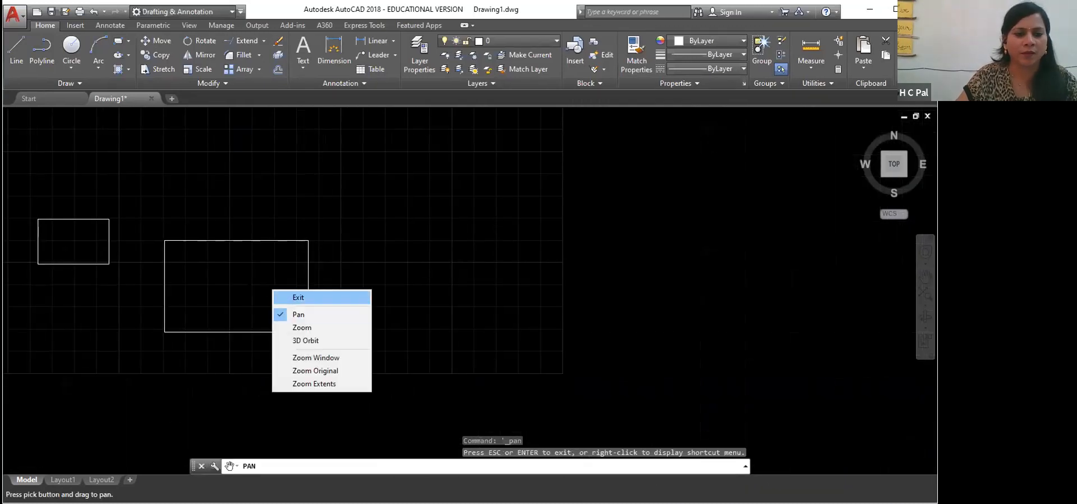
pyautogui.click(303, 297)
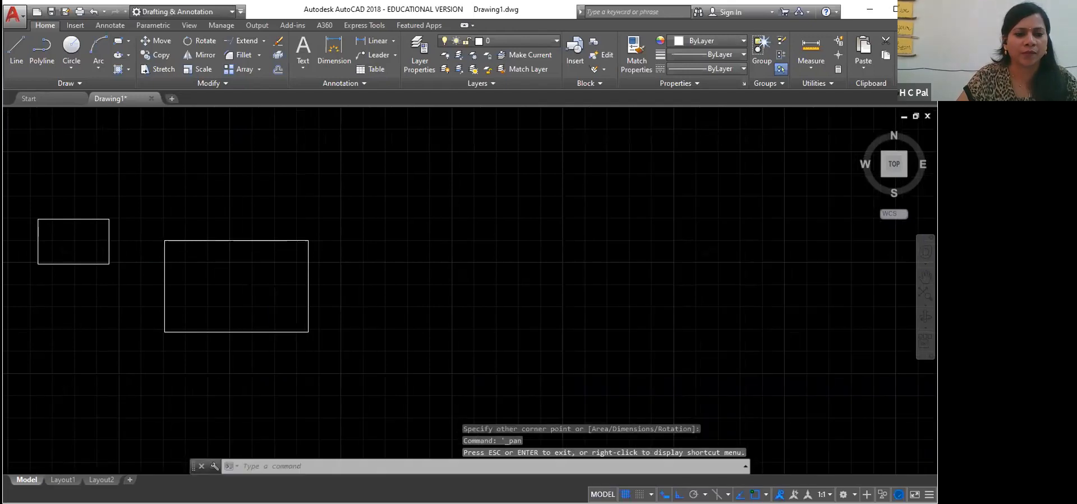
pyautogui.scroll(2, 298, 268)
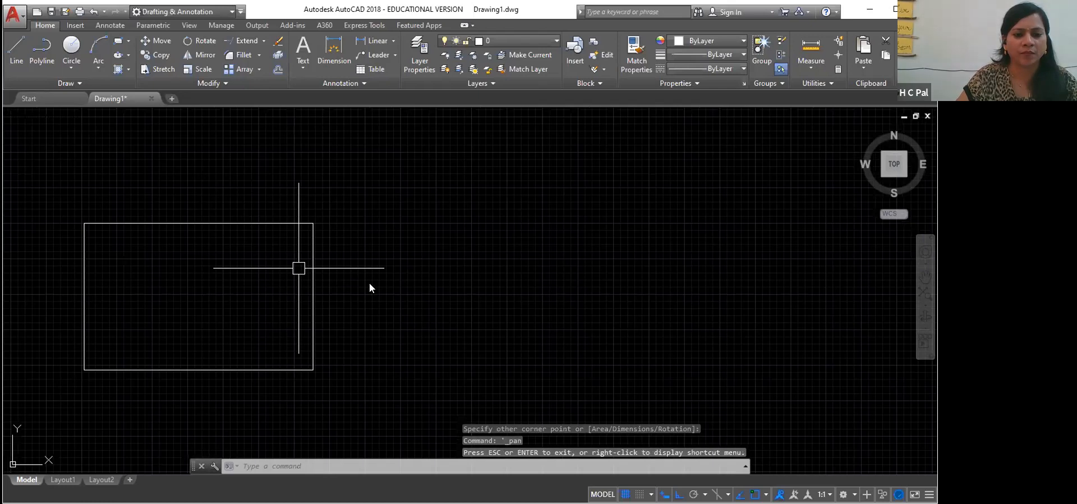
pyautogui.press('Return')
pyautogui.scroll(2, 362, 275)
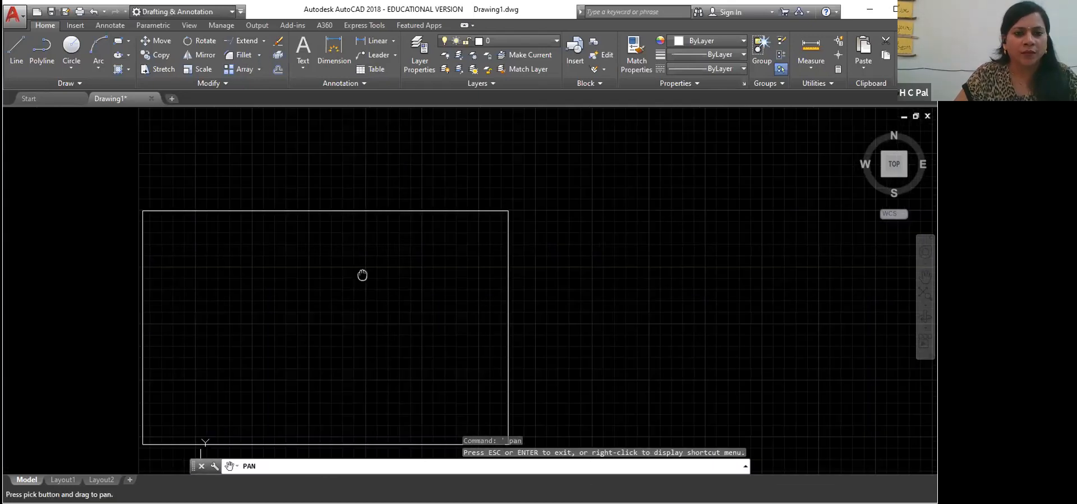
pyautogui.moveTo(362, 275); pyautogui.dragTo(365, 244)
pyautogui.press('Escape')
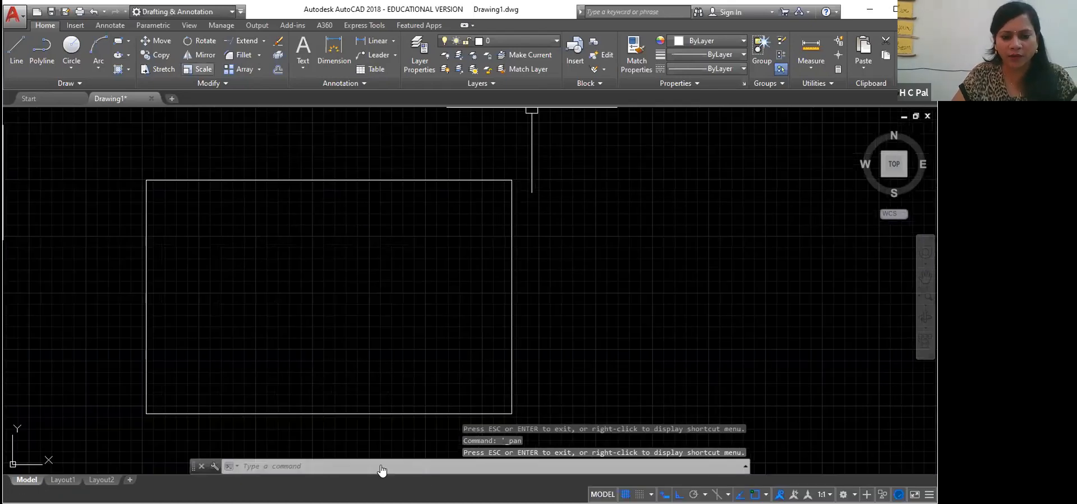
pyautogui.write('f')
pyautogui.press('Return')
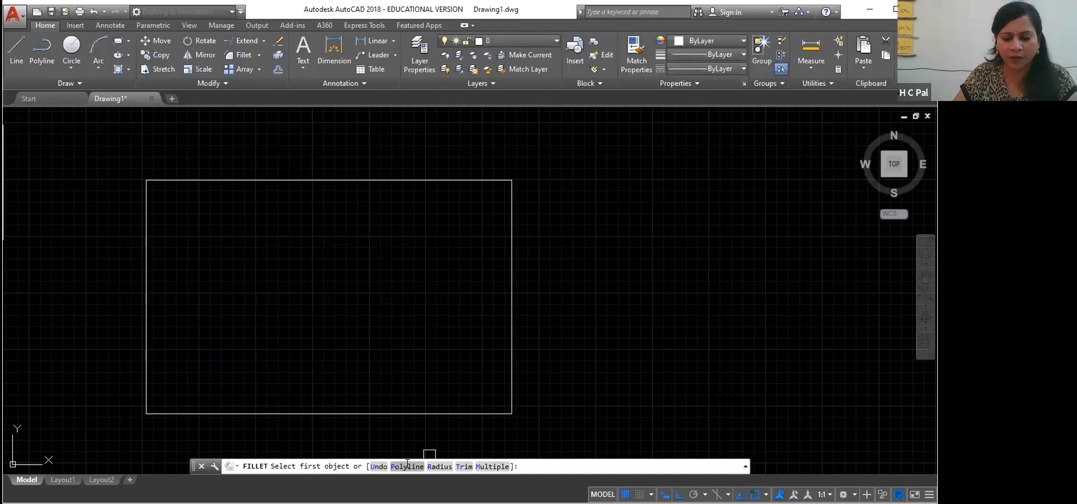
pyautogui.click(407, 467)
pyautogui.write("2'")
pyautogui.press('Return')
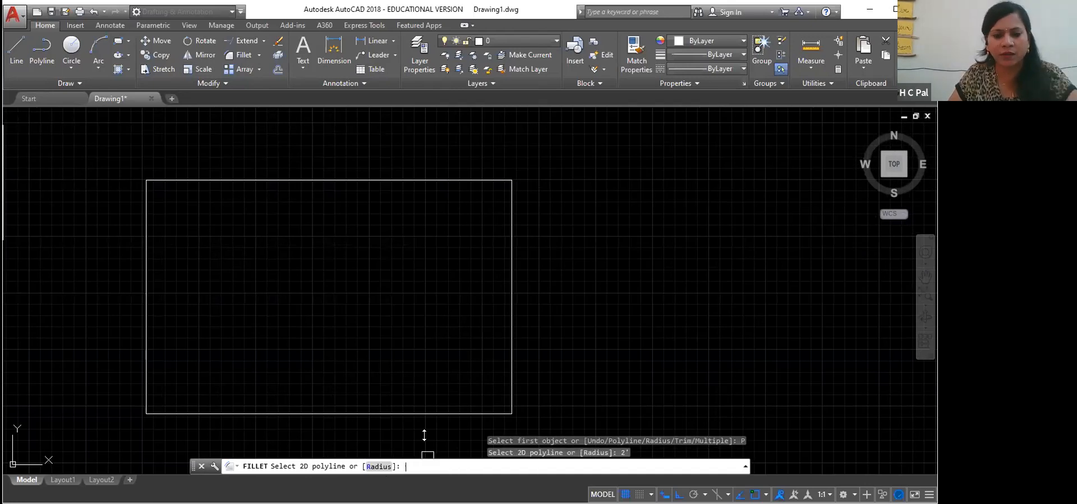
pyautogui.click(368, 178)
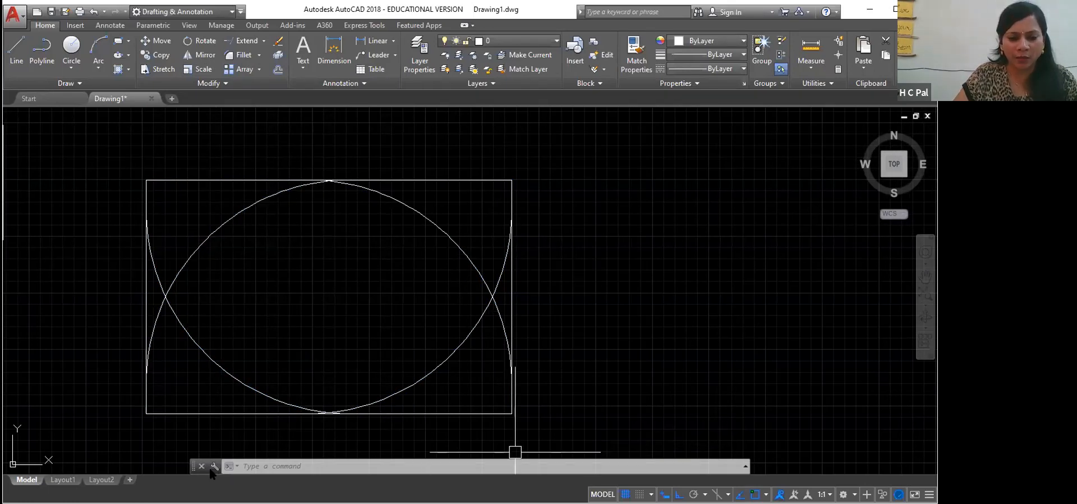
# - Draw a new rectangle in the empty area to the right of the filleted one
pyautogui.click(119, 42)
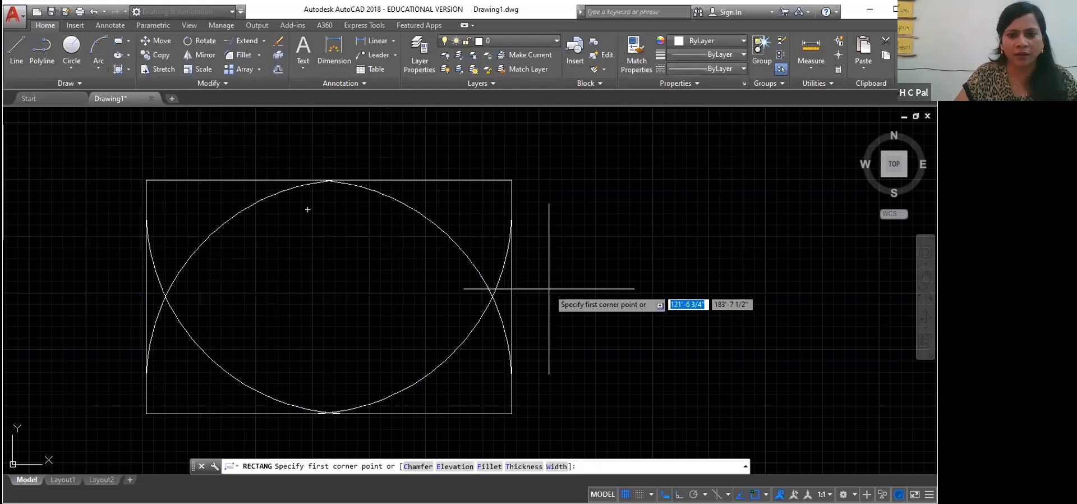
pyautogui.rightClick(643, 340)
pyautogui.click(636, 443)
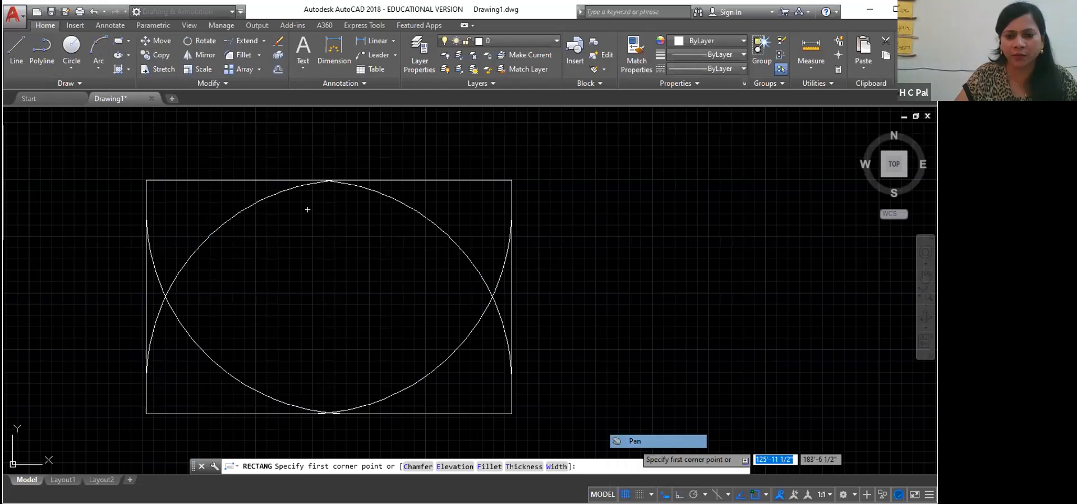
pyautogui.moveTo(641, 343); pyautogui.dragTo(329, 304)
pyautogui.rightClick(329, 304)
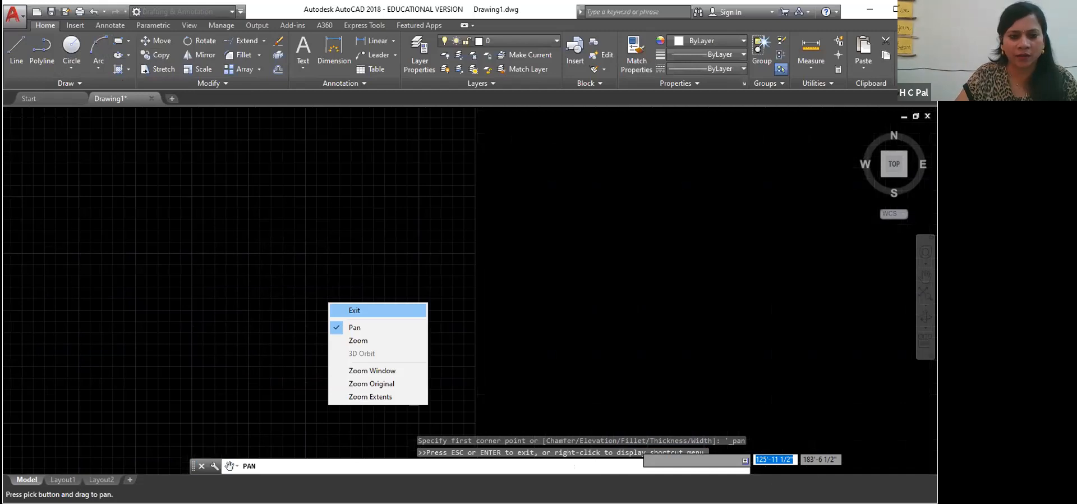
pyautogui.click(354, 310)
pyautogui.click(108, 179)
pyautogui.click(397, 353)
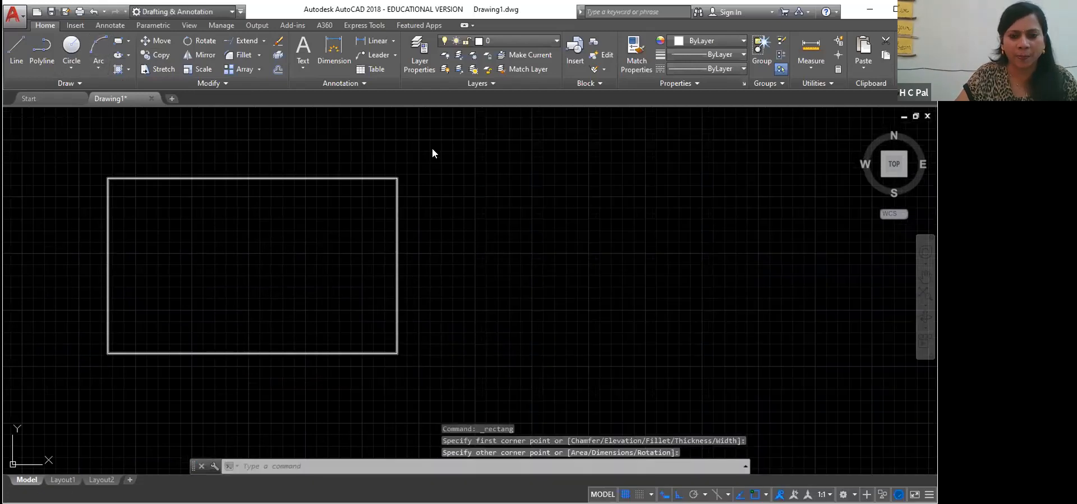
pyautogui.rightClick(432, 149)
pyautogui.click(324, 329)
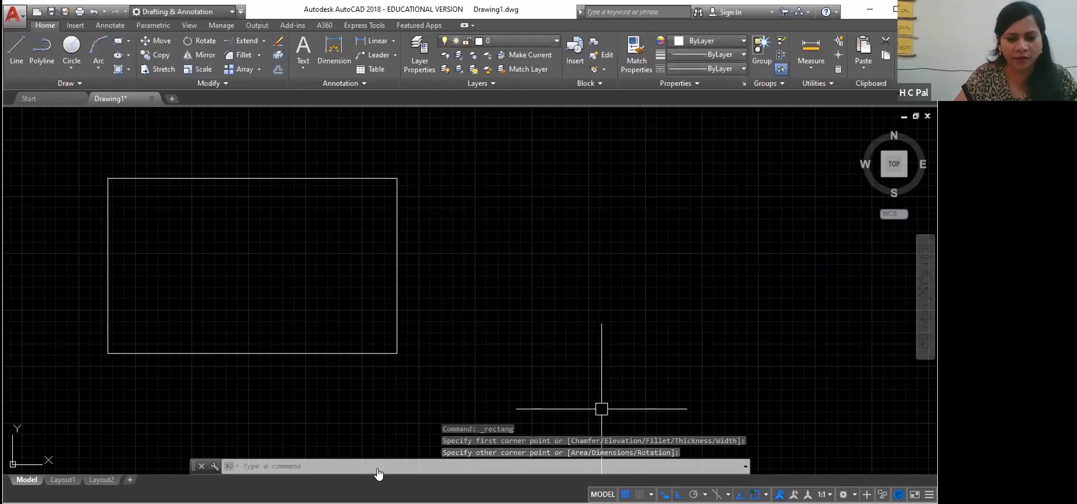
# - Set the Fillet mode to Trim and try a Polyline fillet on the new rectangle, entering 5' at the polyline prompt
pyautogui.write('f')
pyautogui.press('Return')
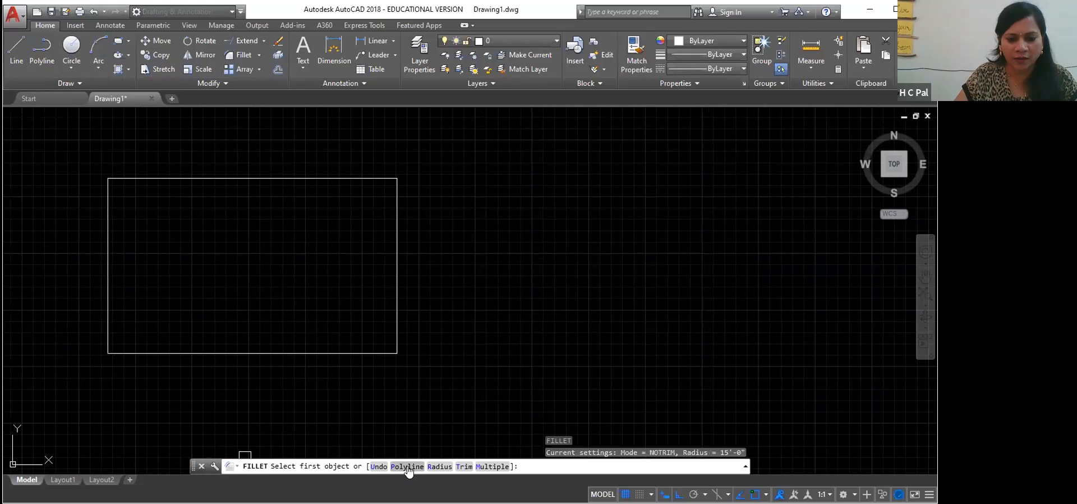
pyautogui.click(467, 465)
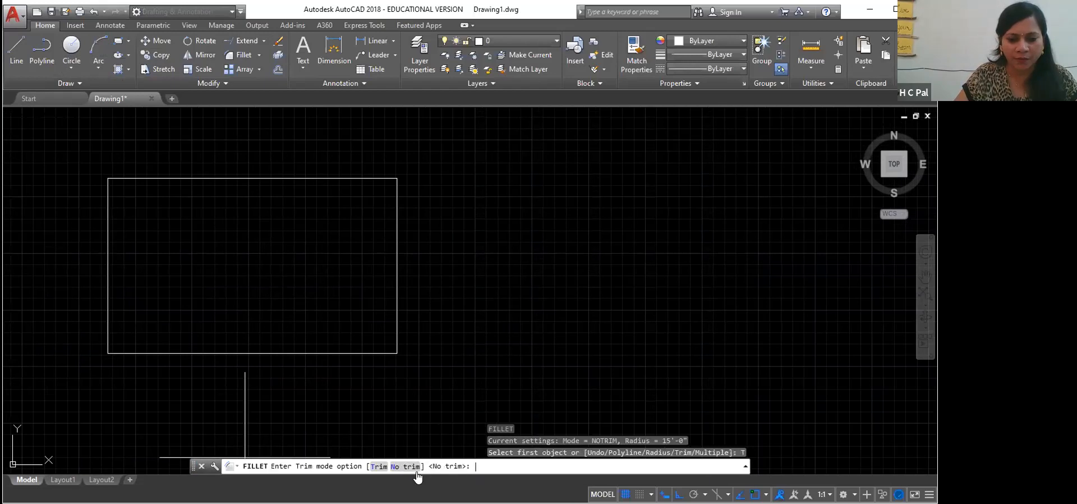
pyautogui.click(379, 466)
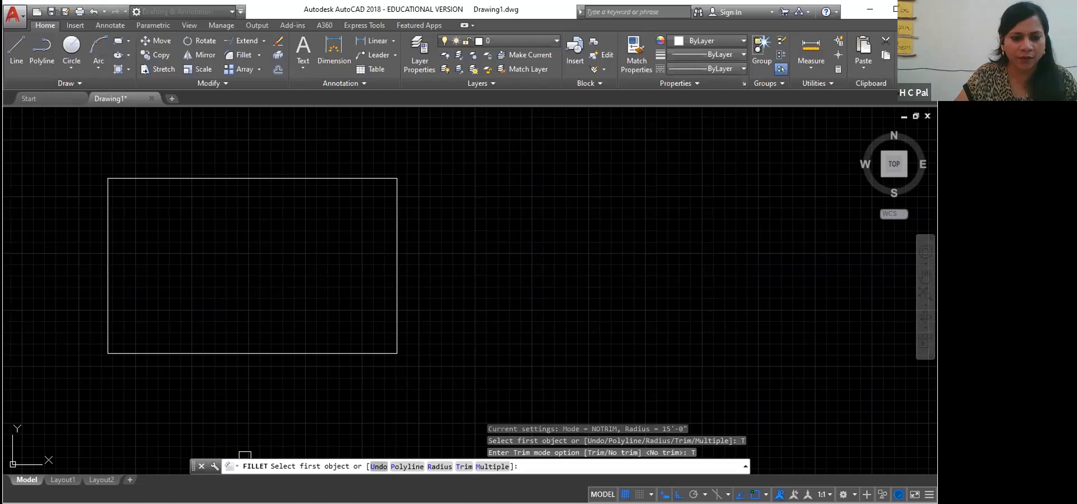
pyautogui.click(401, 467)
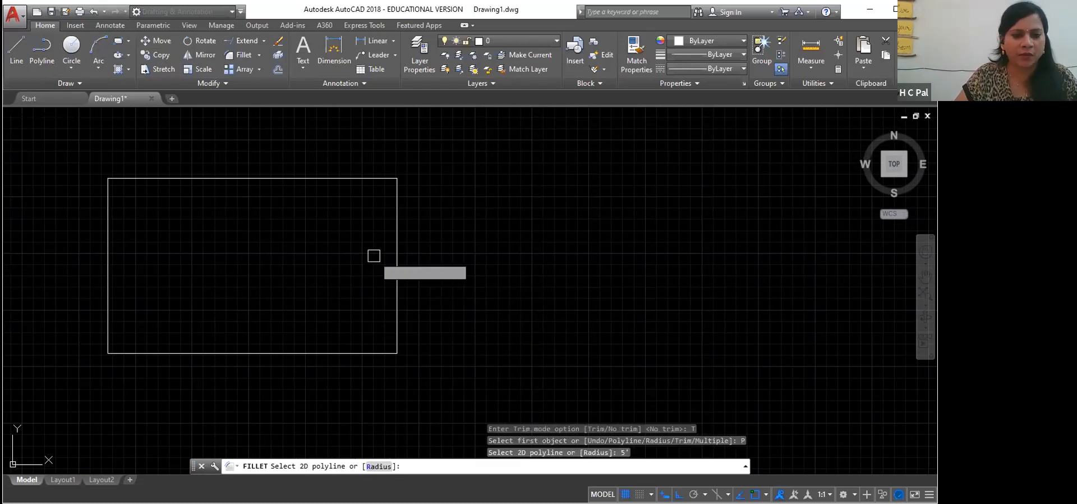
pyautogui.click(291, 181)
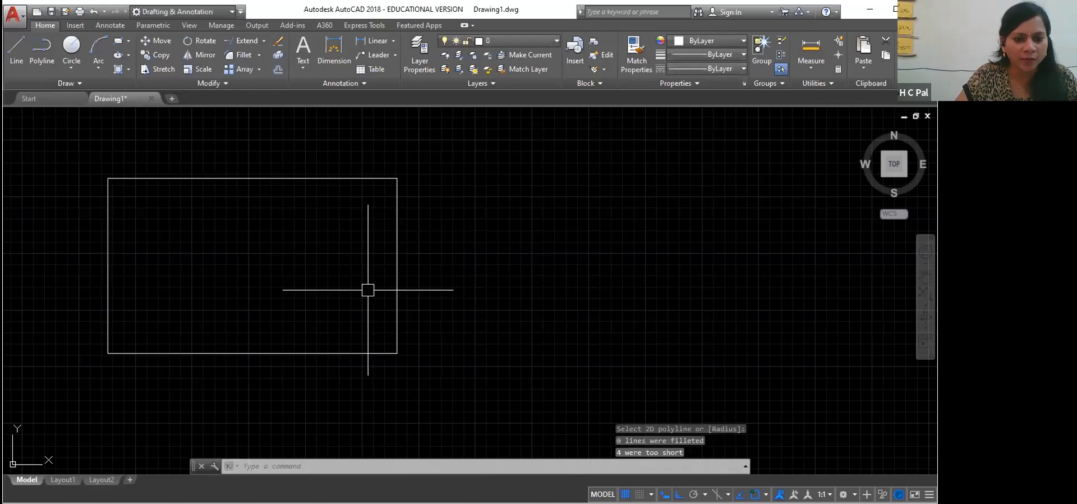
# - Repeat the Fillet command and try the Polyline option again on the rectangle's lower edge
pyautogui.rightClick(303, 90)
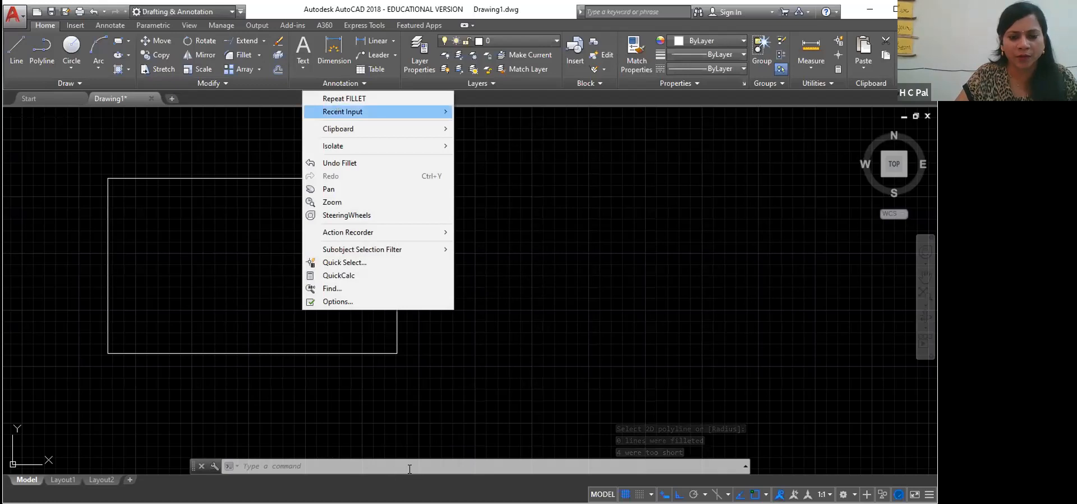
pyautogui.click(344, 99)
pyautogui.click(408, 467)
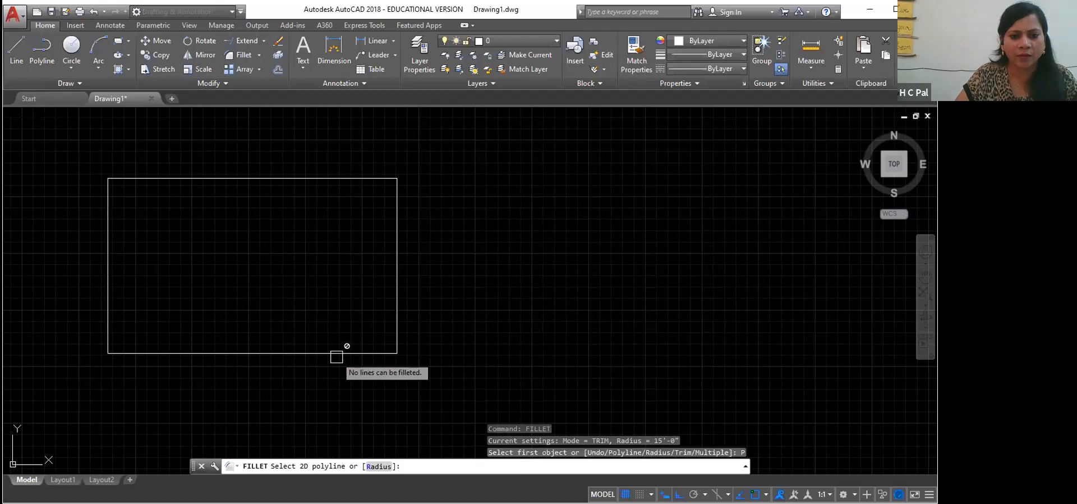
pyautogui.click(336, 356)
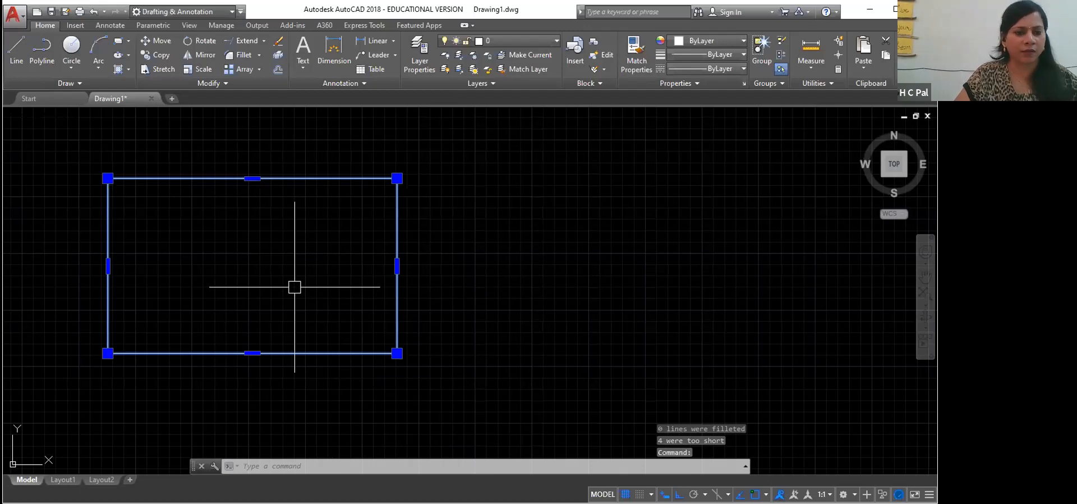
pyautogui.click(231, 230)
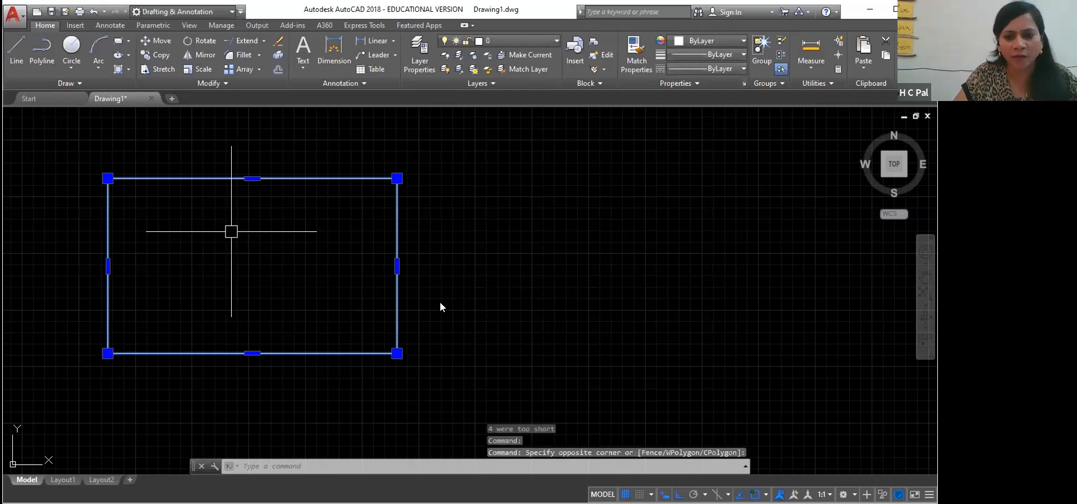
pyautogui.press('Escape')
# - Examine the rectangle's upper-right corner up close and return to a view of the whole rectangle
pyautogui.scroll(4, 354, 271)
pyautogui.moveTo(354, 271)
pyautogui.mouseDown(button='middle')
pyautogui.moveTo(479, 249)
pyautogui.moveTo(453, 420)
pyautogui.moveTo(423, 491)
pyautogui.mouseUp(button='middle')
pyautogui.scroll(4, 420, 334)
pyautogui.moveTo(574, 256); pyautogui.dragTo(543, 287, button='middle')
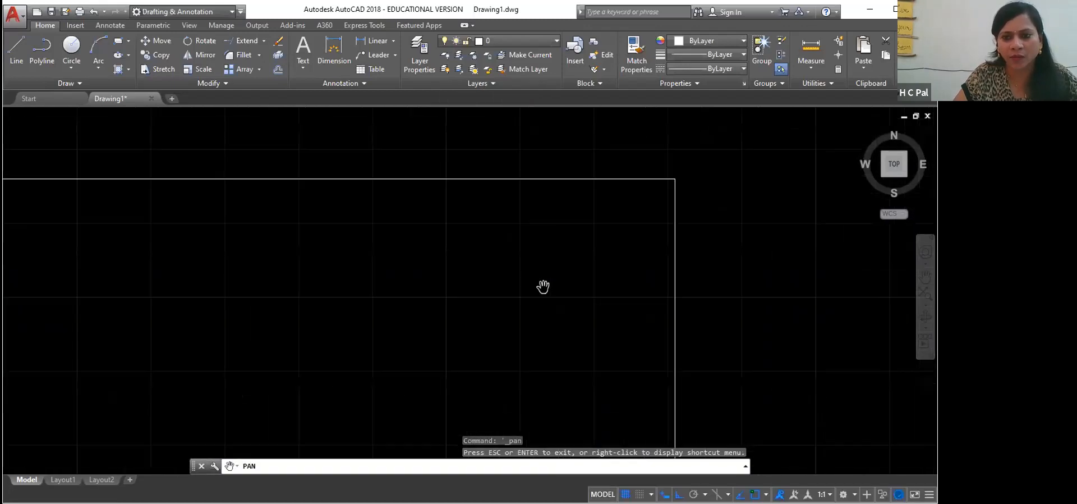
pyautogui.rightClick(553, 308)
pyautogui.click(571, 312)
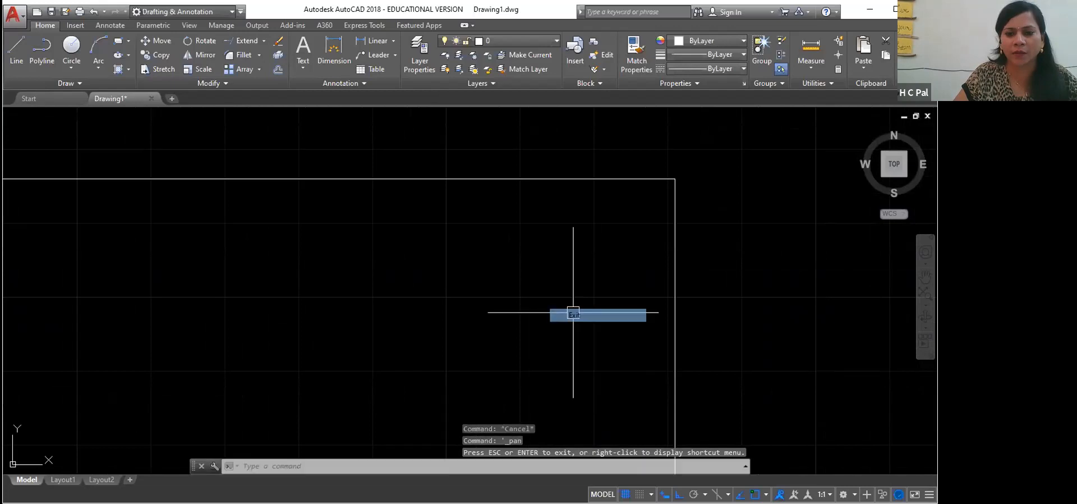
pyautogui.scroll(-4, 533, 356)
pyautogui.moveTo(532, 364)
pyautogui.mouseDown()
pyautogui.moveTo(522, 377)
pyautogui.moveTo(522, 279)
pyautogui.mouseUp()
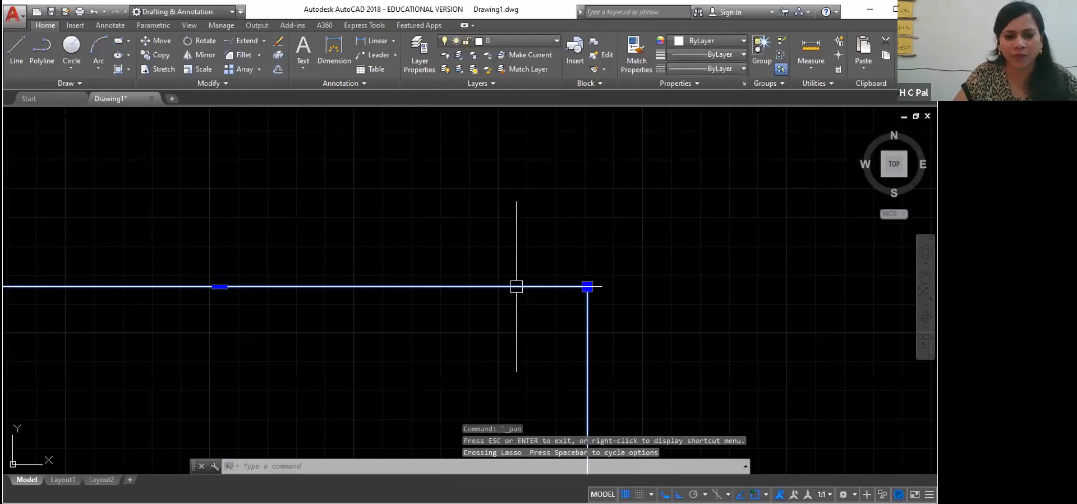
pyautogui.rightClick(536, 342)
pyautogui.click(422, 241)
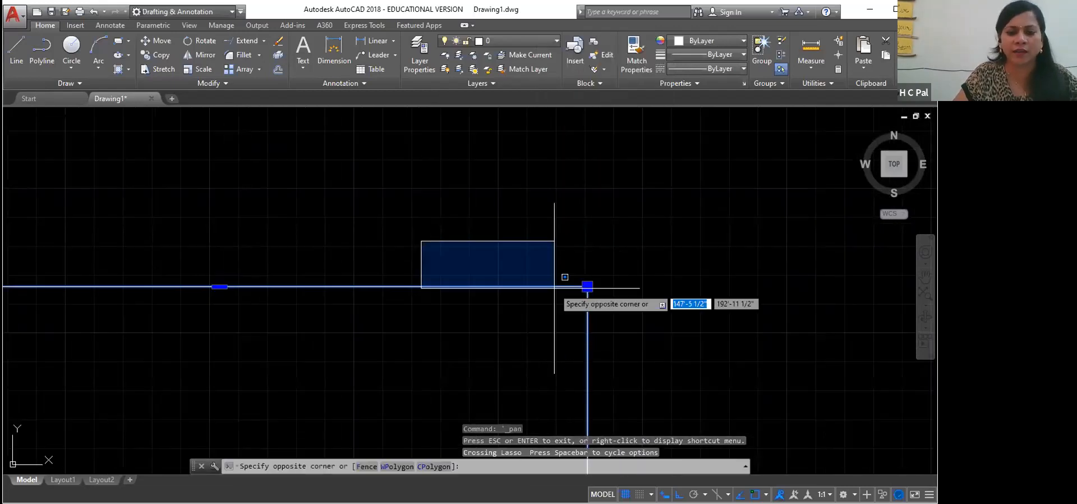
pyautogui.press('Escape')
pyautogui.press('Escape')
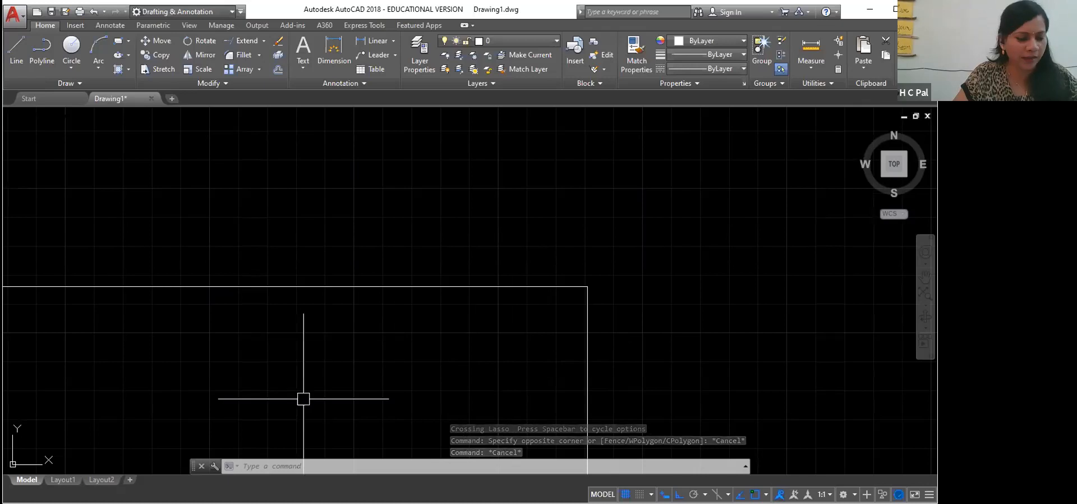
pyautogui.scroll(3, 303, 399)
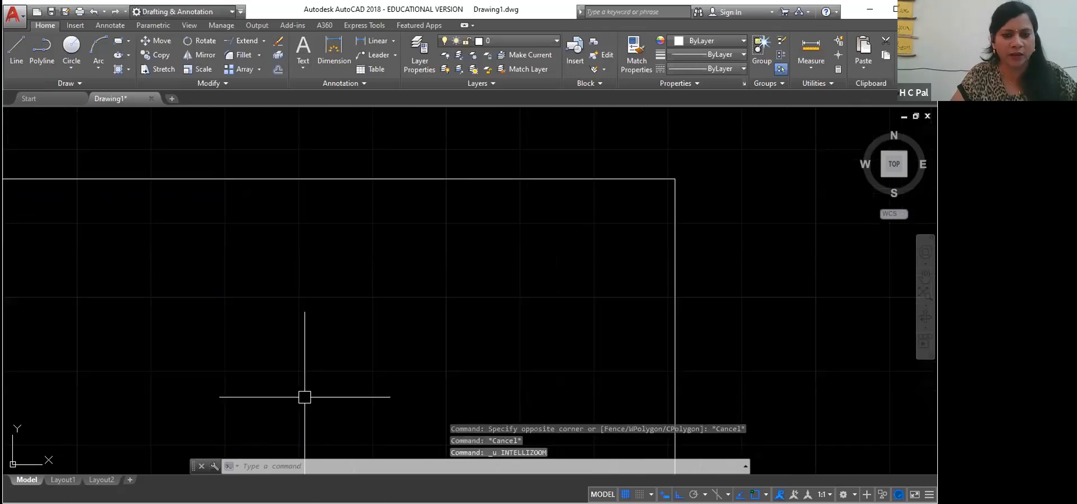
pyautogui.moveTo(304, 397); pyautogui.dragTo(219, 314, button='middle')
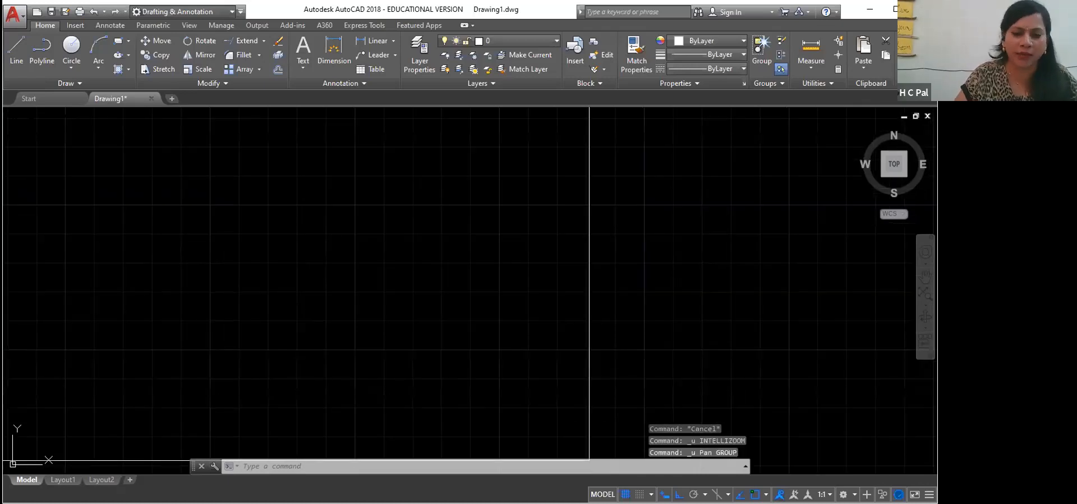
pyautogui.scroll(-5, 304, 397)
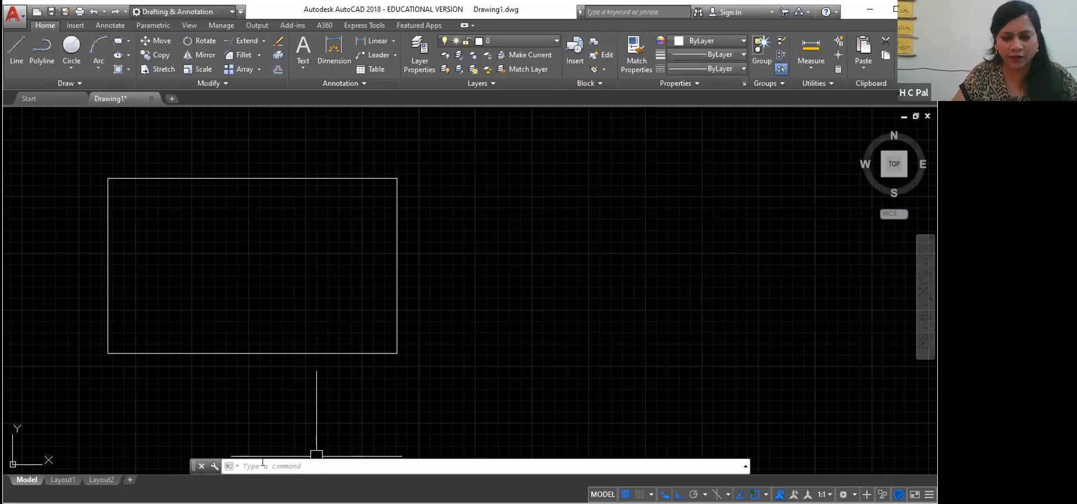
# - Try once more to fillet the rectangle with the Polyline option, entering 15 at the polyline prompt
pyautogui.write('f')
pyautogui.press('Return')
pyautogui.click(405, 465)
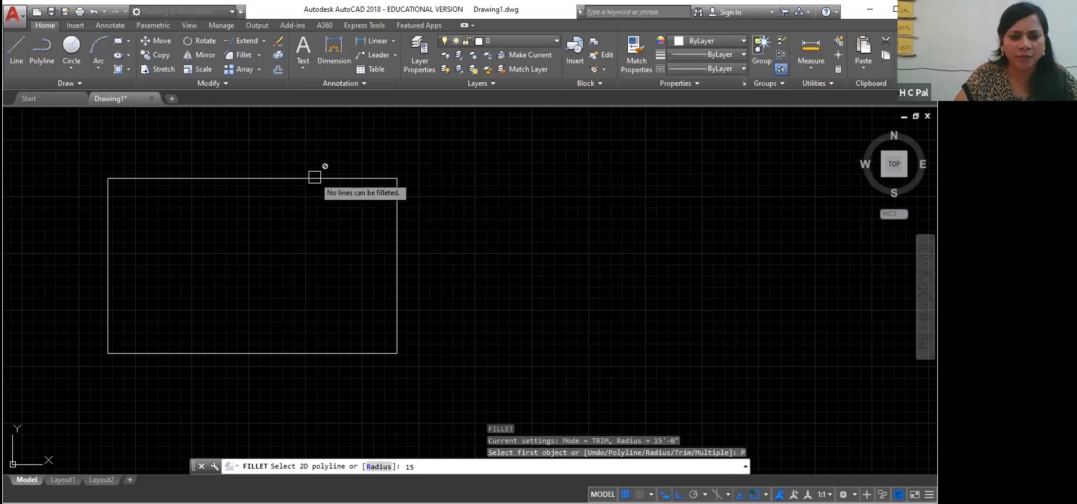
pyautogui.rightClick(312, 341)
pyautogui.click(348, 347)
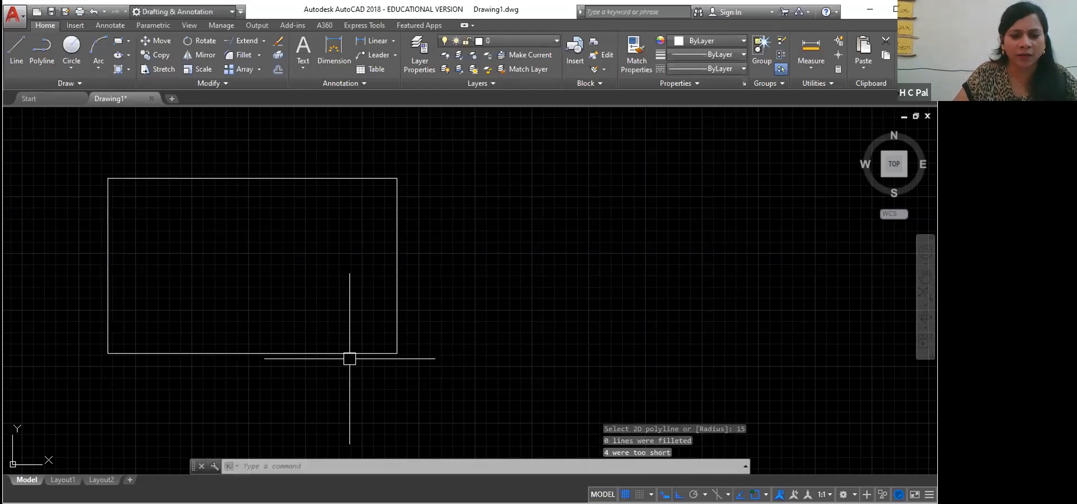
pyautogui.click(348, 353)
pyautogui.click(346, 434)
pyautogui.press('Escape')
pyautogui.press('Escape')
pyautogui.press('Escape')
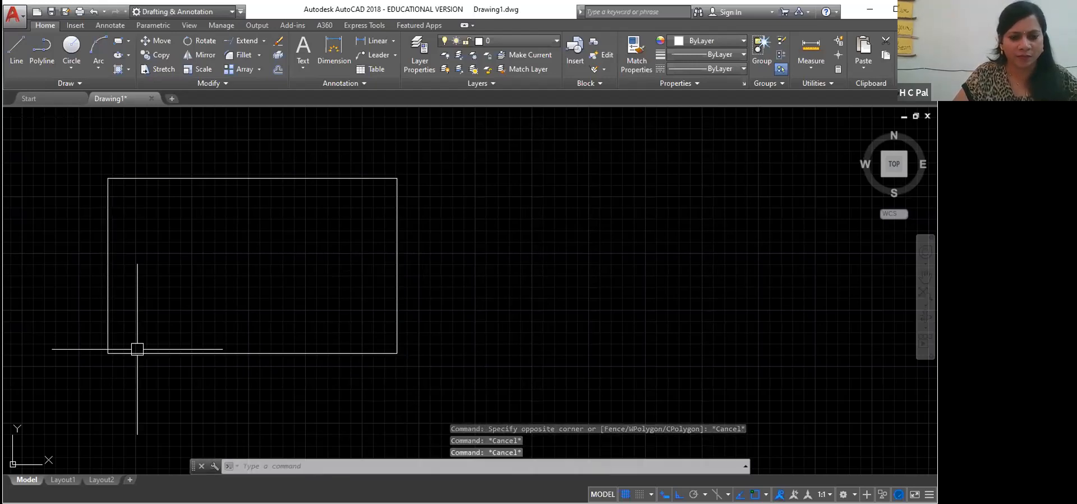
# - Erase every object in the drawing
pyautogui.hotkey('ctrl', 'a')
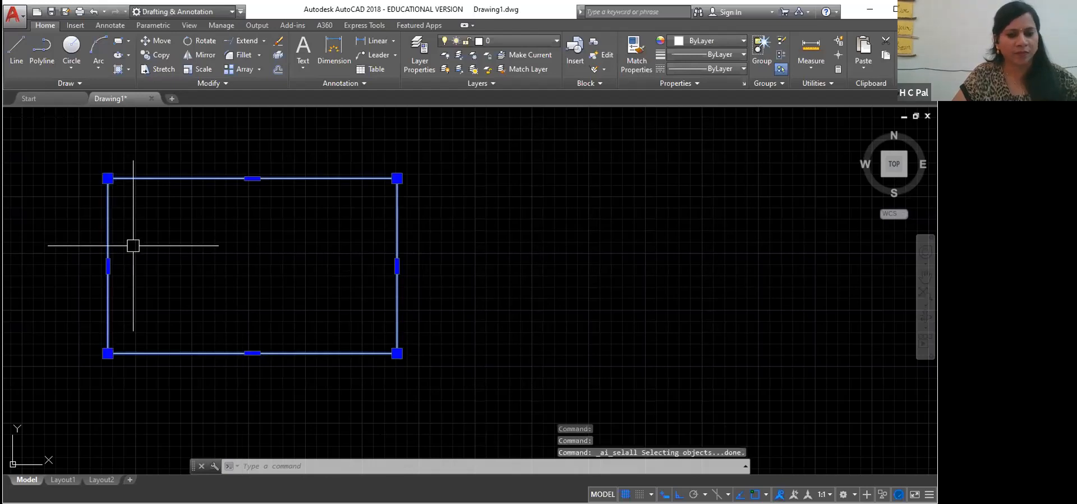
pyautogui.press('Delete')
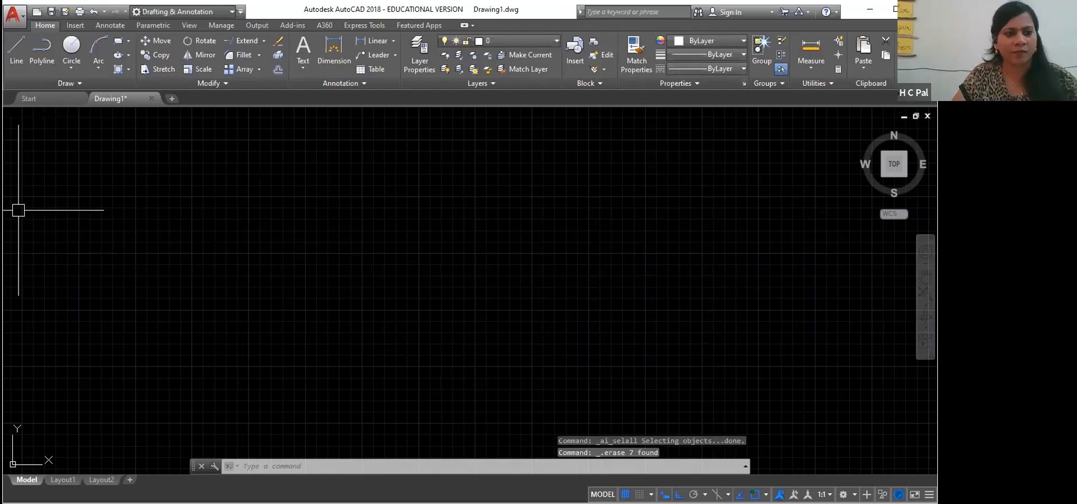
# - Draw a new rectangle by two opposite corners in the upper-left area of the empty drawing
pyautogui.click(118, 40)
pyautogui.click(140, 185)
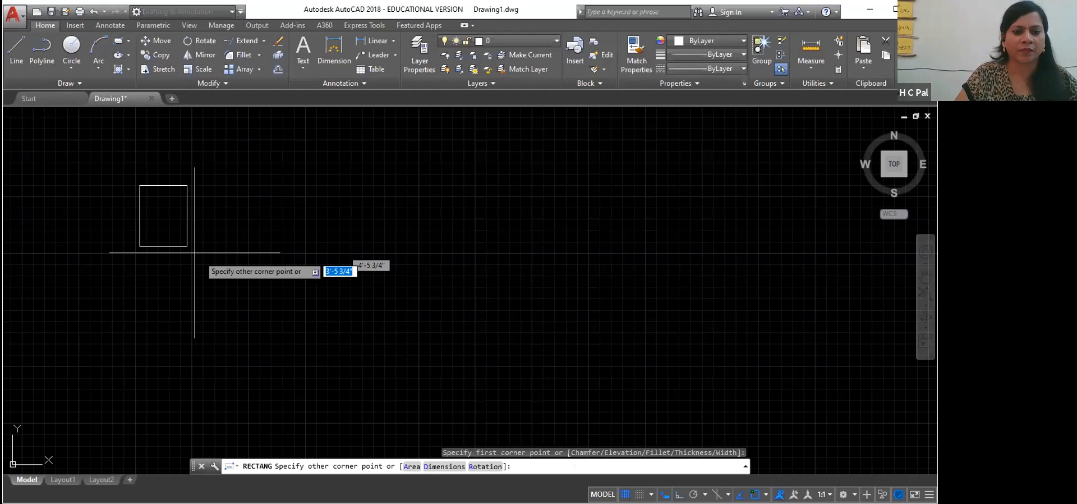
pyautogui.click(345, 301)
pyautogui.rightClick(345, 300)
pyautogui.click(271, 145)
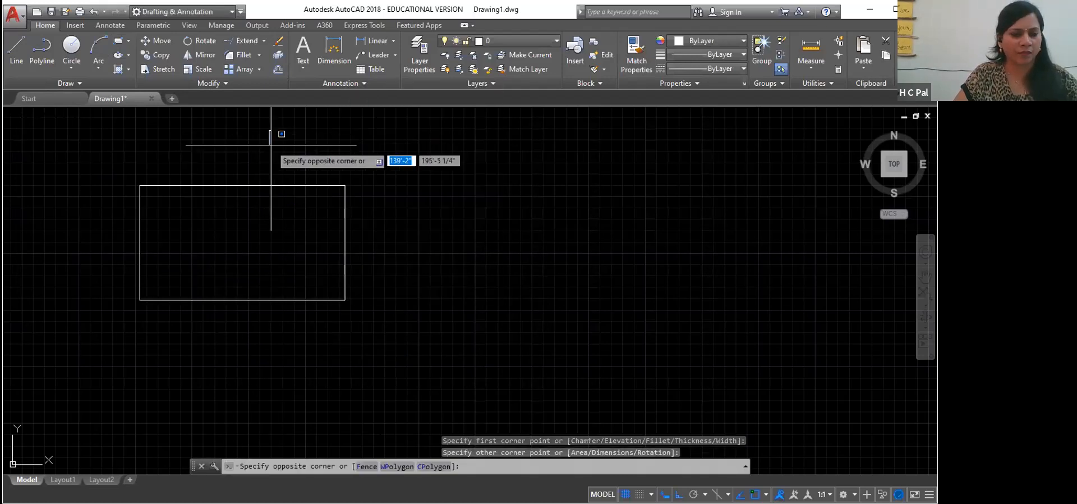
pyautogui.press('Escape')
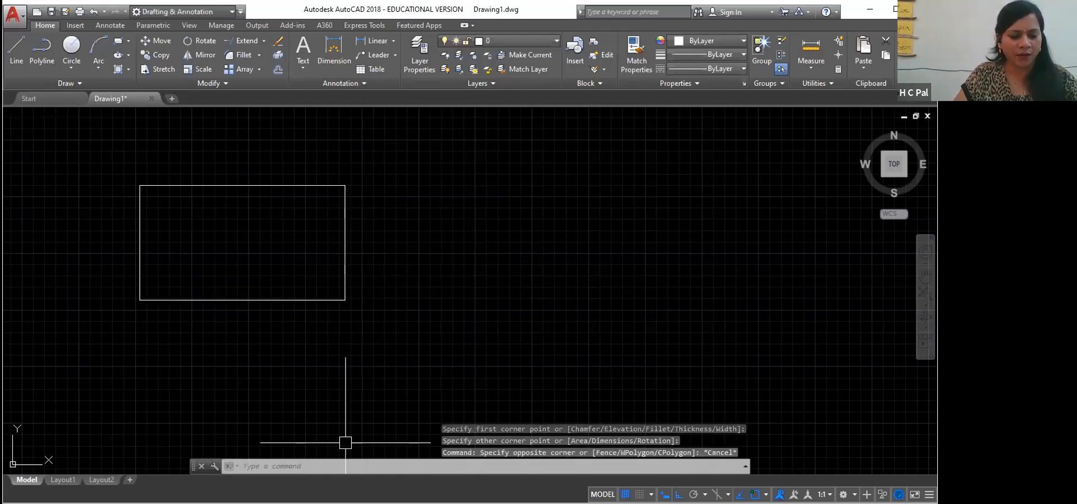
# - Try to fillet all corners of the rectangle with the Polyline option and inspect its lower-right corner up close
pyautogui.write('f')
pyautogui.press('Return')
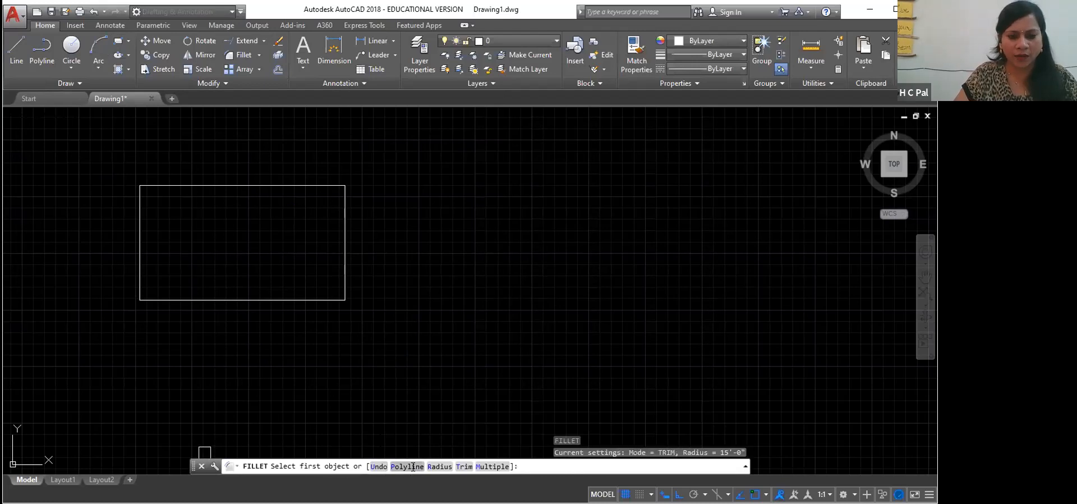
pyautogui.click(408, 466)
pyautogui.click(243, 185)
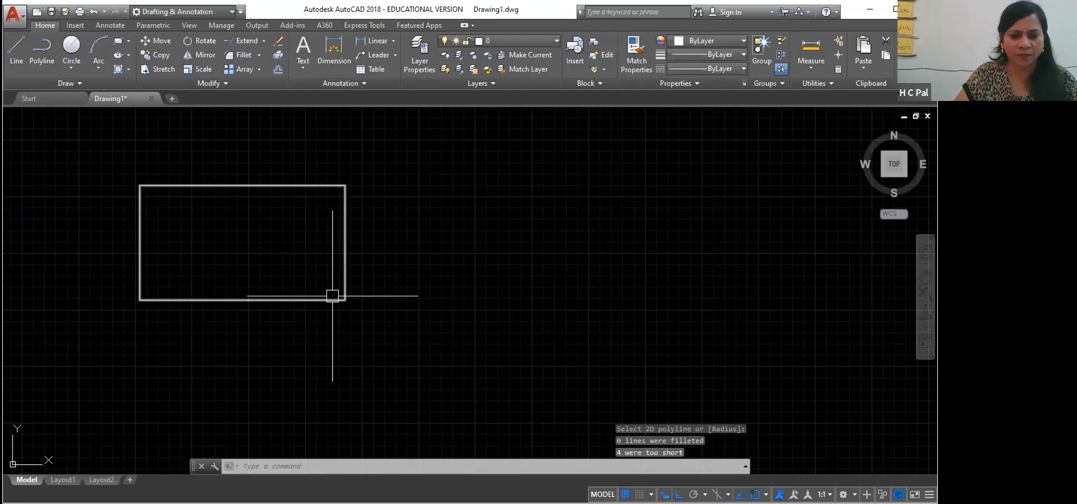
pyautogui.scroll(5, 337, 298)
pyautogui.scroll(4, 335, 299)
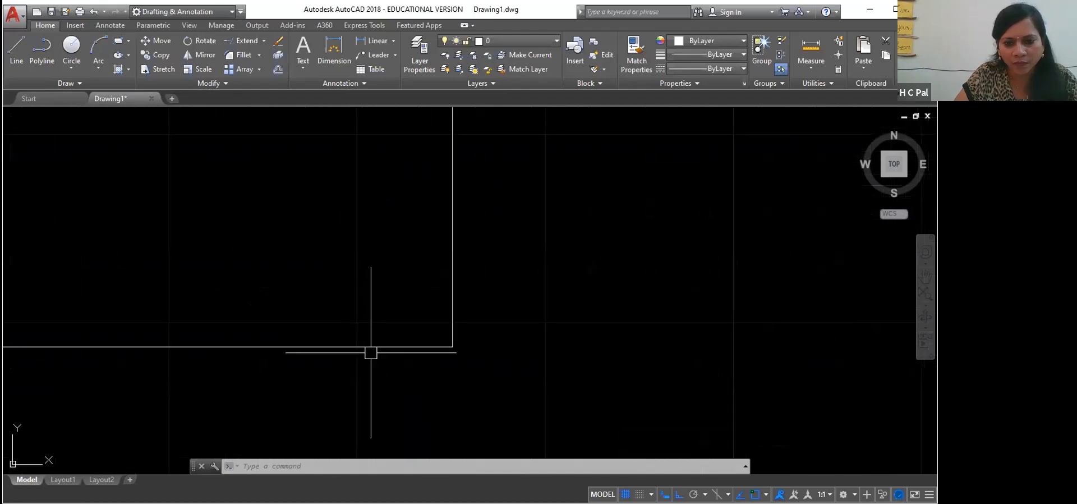
pyautogui.scroll(5, 393, 364)
pyautogui.scroll(6, 517, 368)
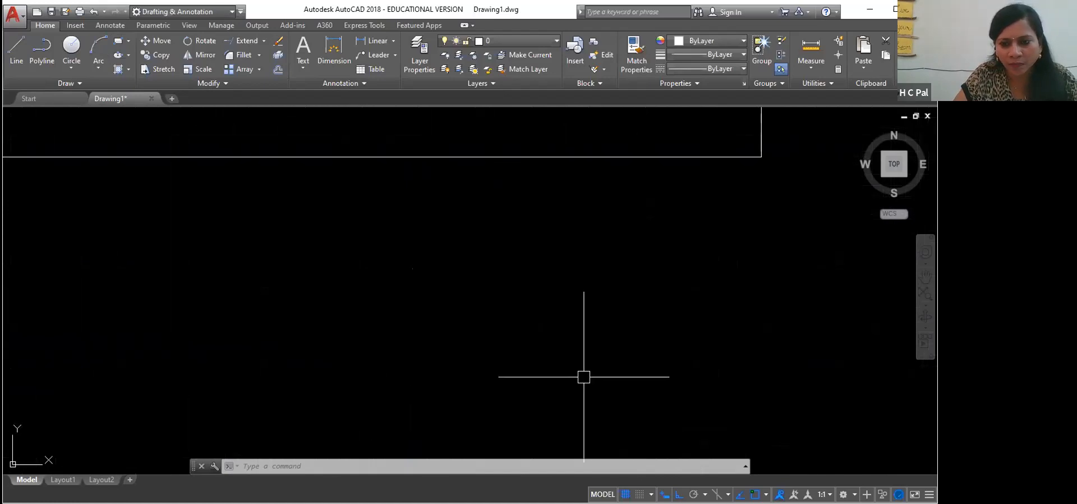
# - Try to fillet the rectangle's lower-right corner by picking its lower edge and then its right edge
pyautogui.rightClick(669, 256)
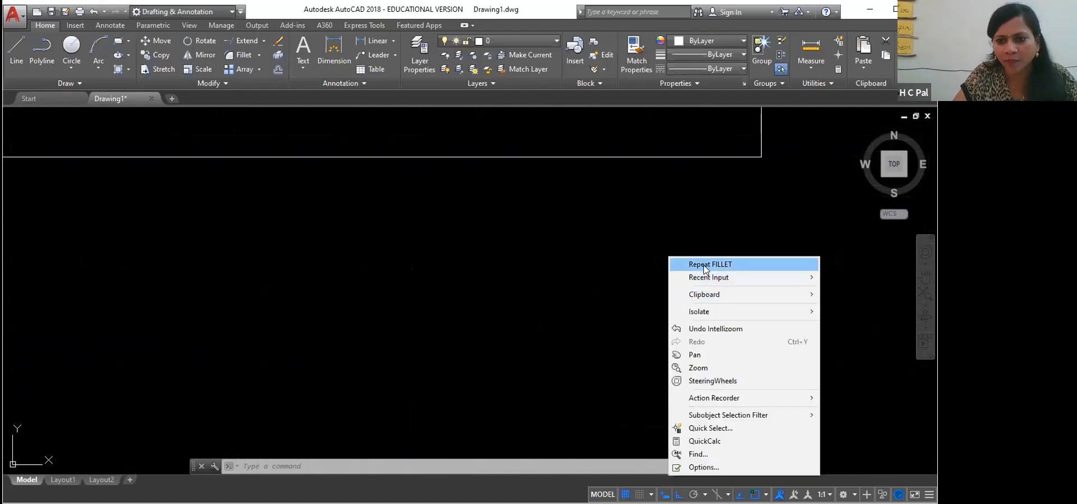
pyautogui.click(704, 264)
pyautogui.click(697, 157)
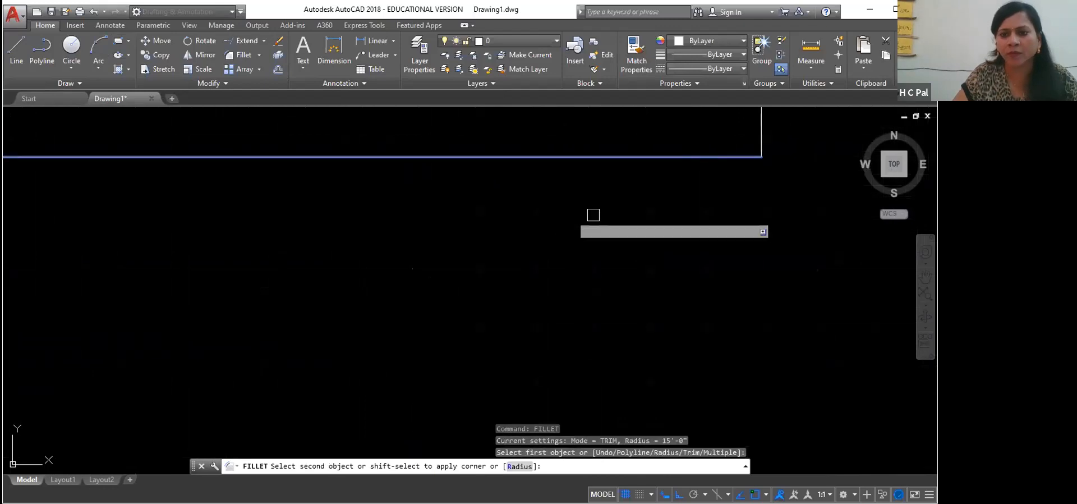
pyautogui.click(757, 154)
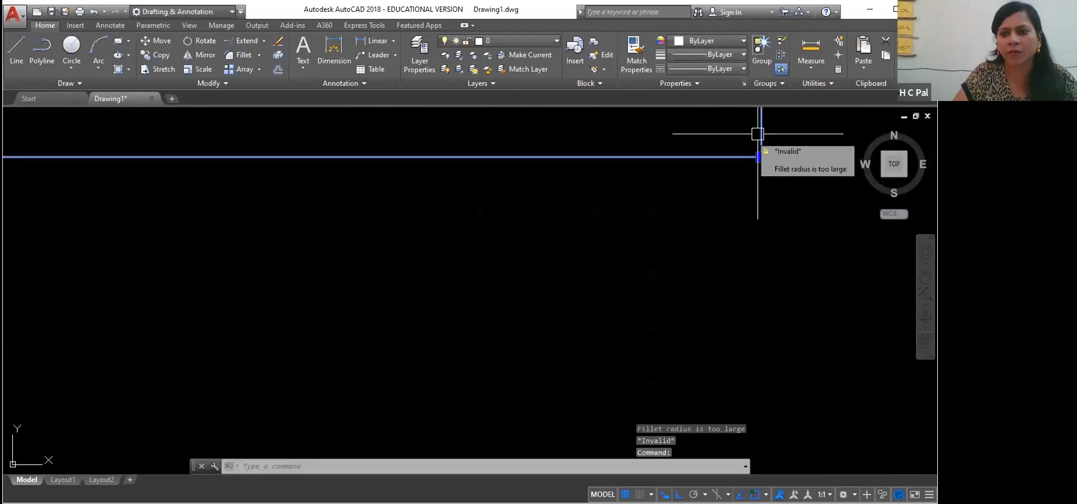
# - Repeat the Fillet command on the rectangle's right and lower edges, and clear the selection
pyautogui.rightClick(663, 202)
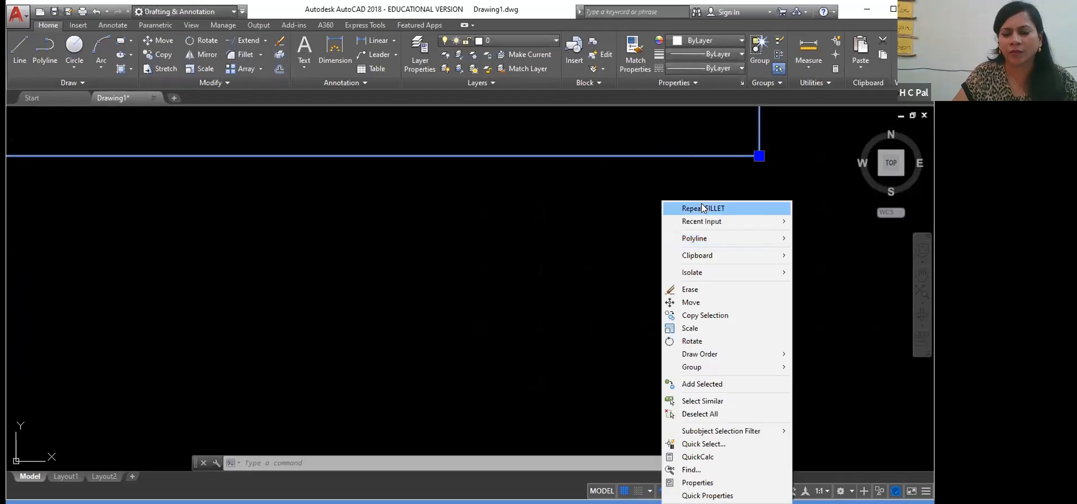
pyautogui.click(701, 208)
pyautogui.scroll(-6, 303, 333)
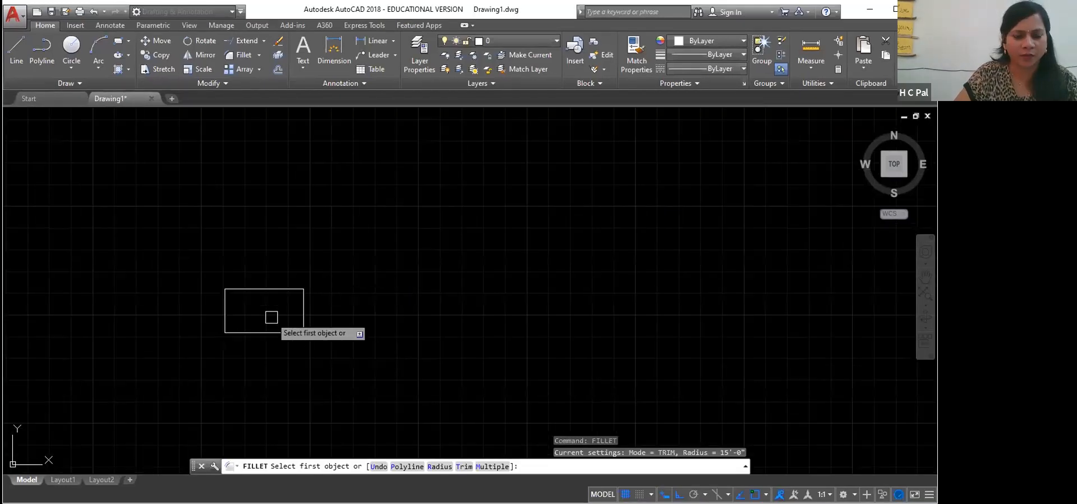
pyautogui.scroll(2, 271, 315)
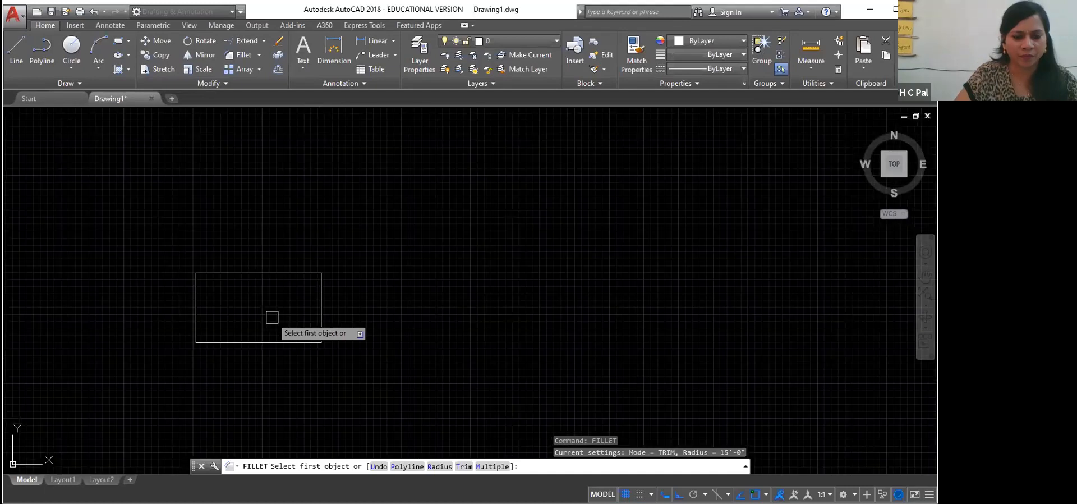
pyautogui.click(320, 307)
pyautogui.click(259, 342)
pyautogui.click(276, 342)
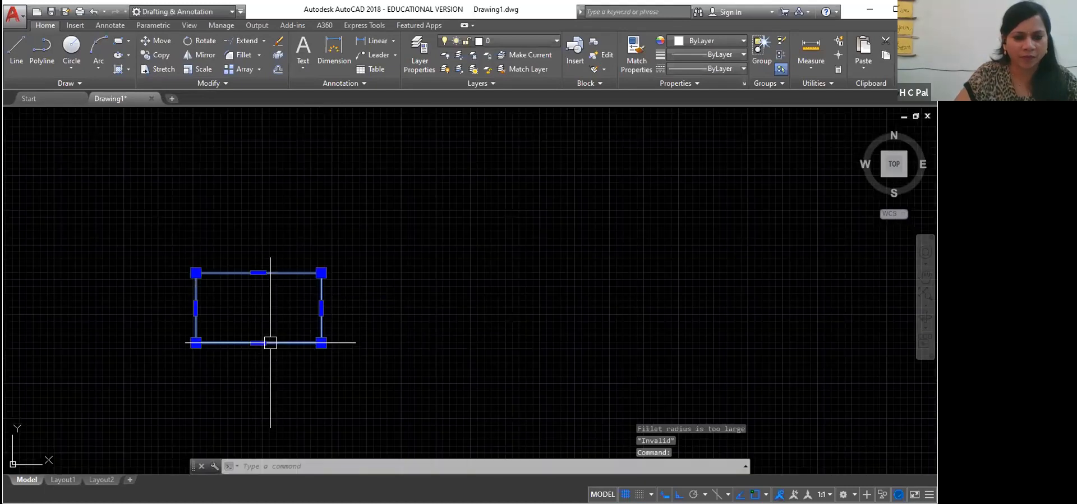
pyautogui.click(341, 313)
pyautogui.press('Escape')
pyautogui.press('Escape')
pyautogui.press('Escape')
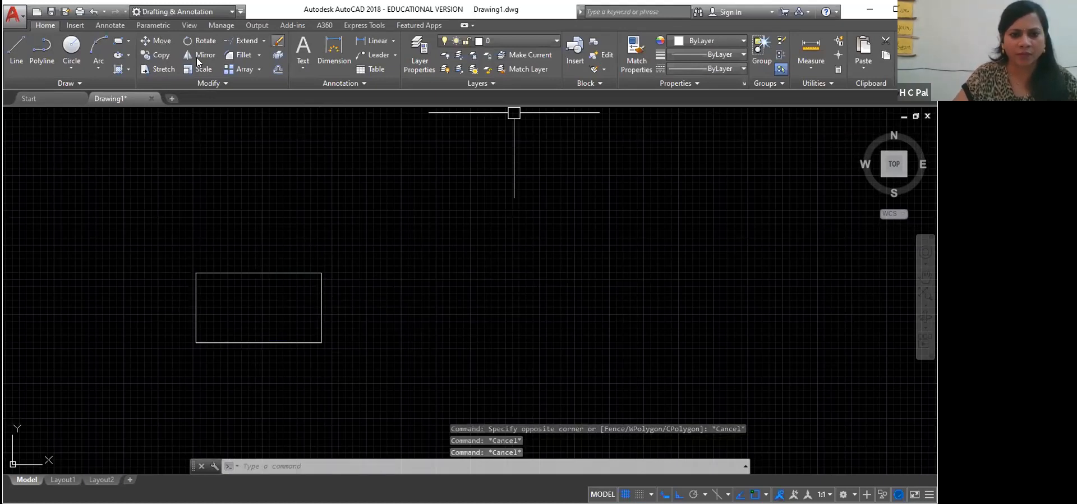
pyautogui.click(243, 54)
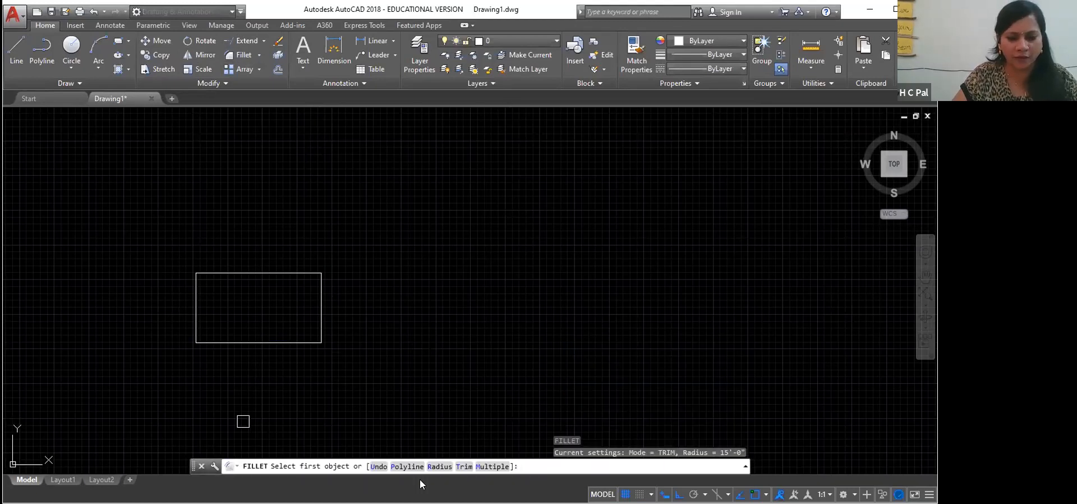
pyautogui.click(378, 467)
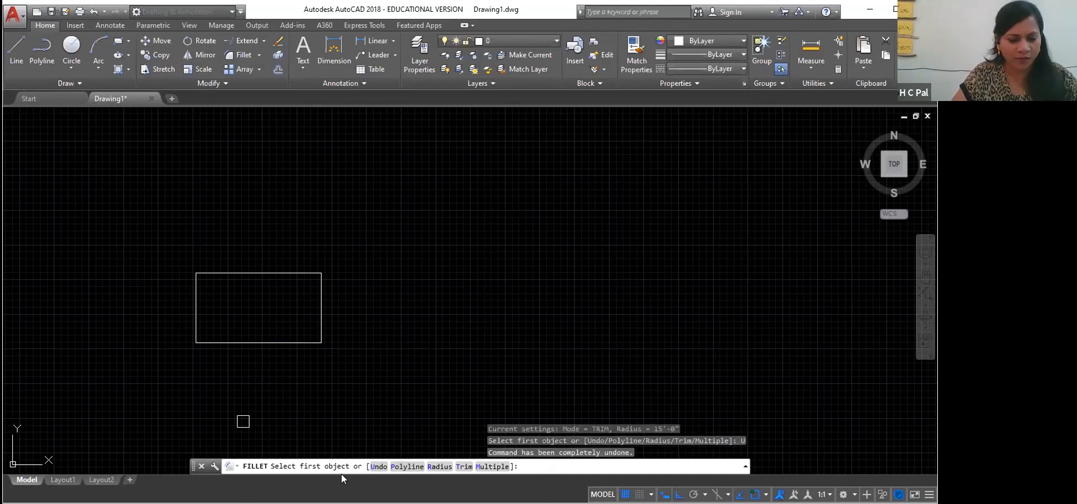
pyautogui.write('f')
pyautogui.press('Return')
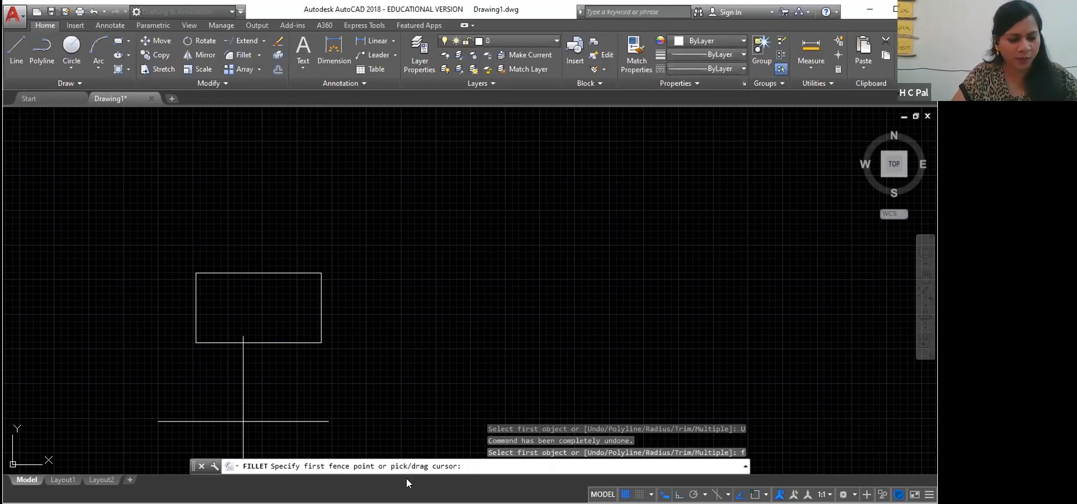
pyautogui.press('Escape')
# - Try to fillet the rectangle with the Polyline option by picking its upper edge, and clear the selection
pyautogui.write('f')
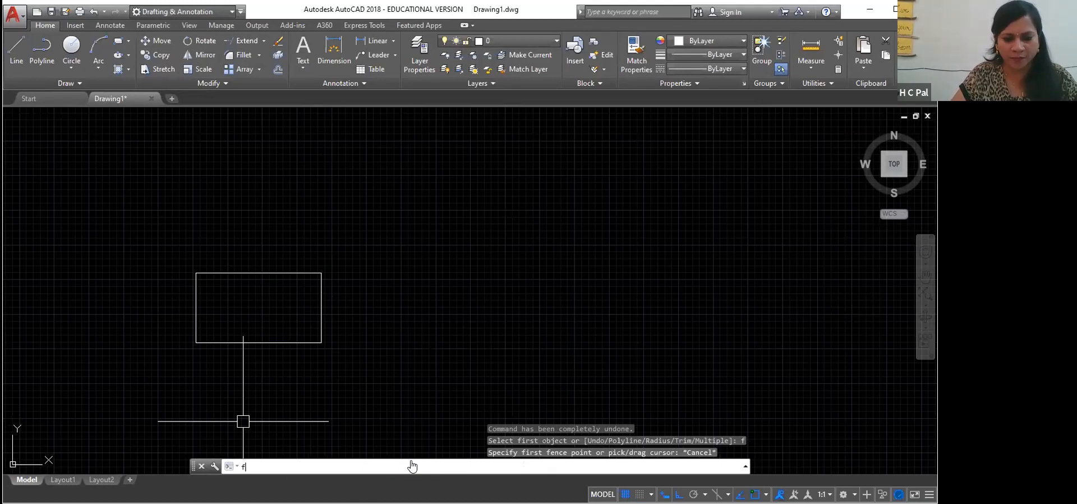
pyautogui.press('Return')
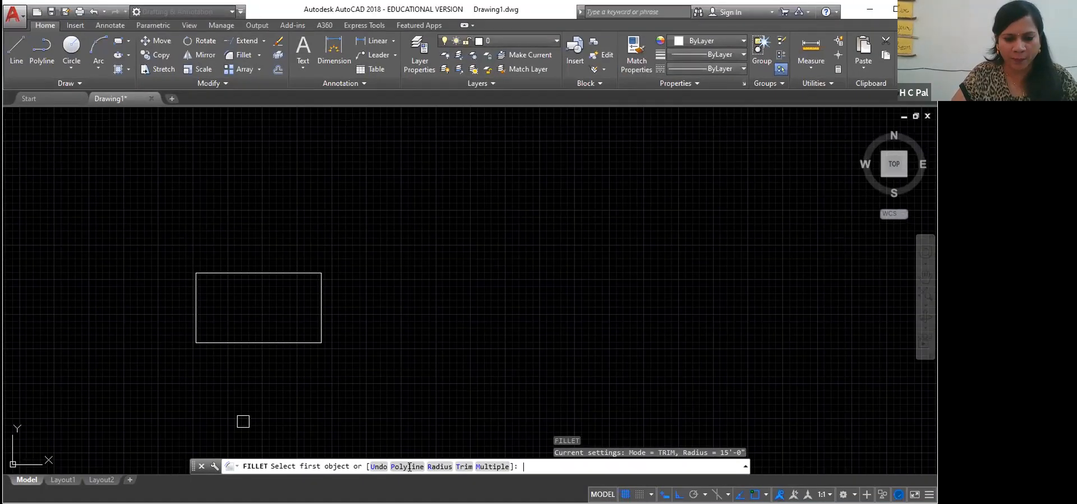
pyautogui.click(409, 467)
pyautogui.click(301, 273)
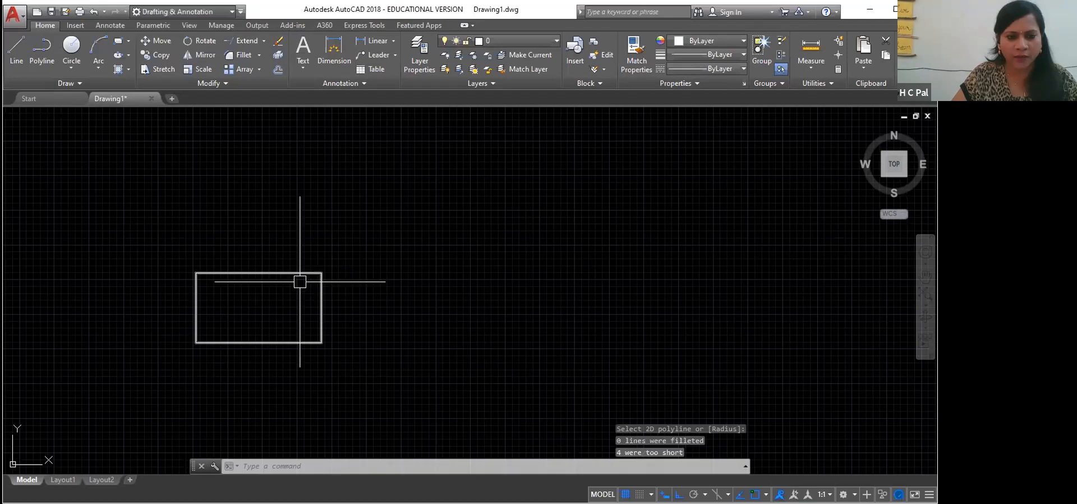
pyautogui.click(321, 310)
pyautogui.moveTo(322, 307)
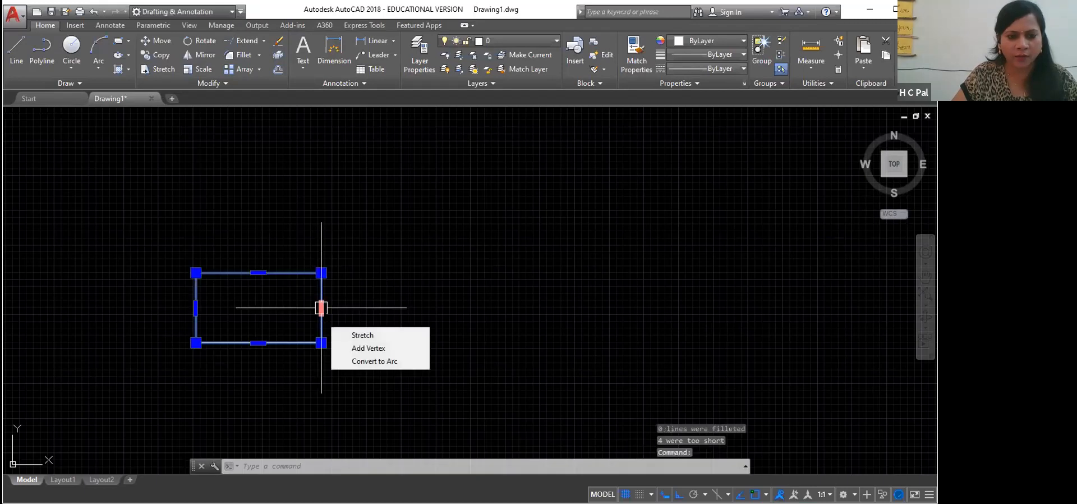
pyautogui.click(285, 286)
pyautogui.rightClick(277, 298)
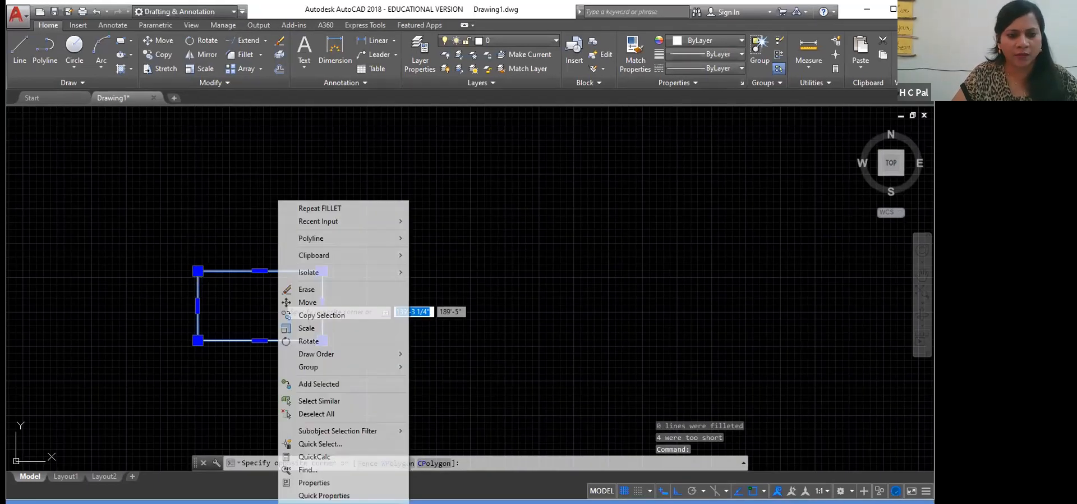
pyautogui.press('Escape')
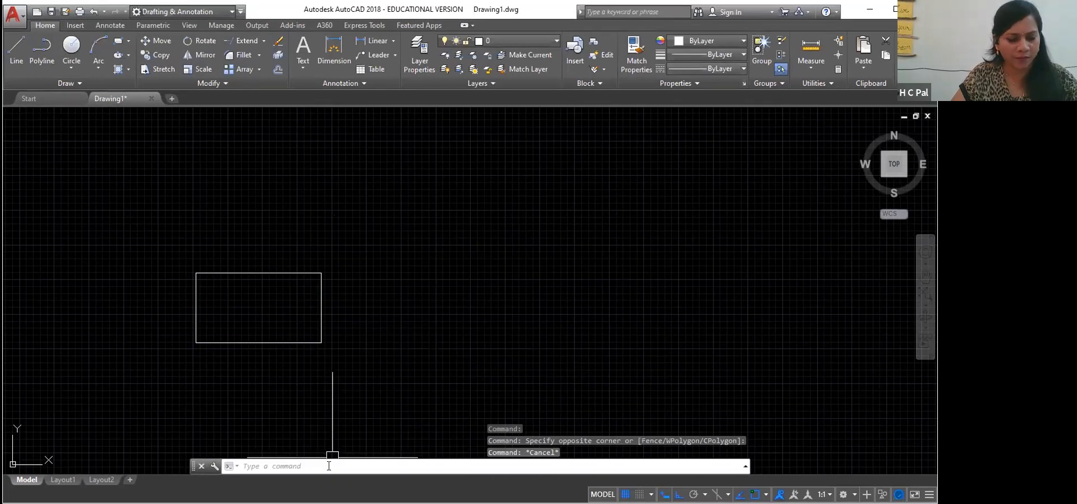
# - Try the Fillet command's Polyline option once more, entering 15' at the polyline prompt and picking the rectangle's right edge
pyautogui.write('f')
pyautogui.press('Return')
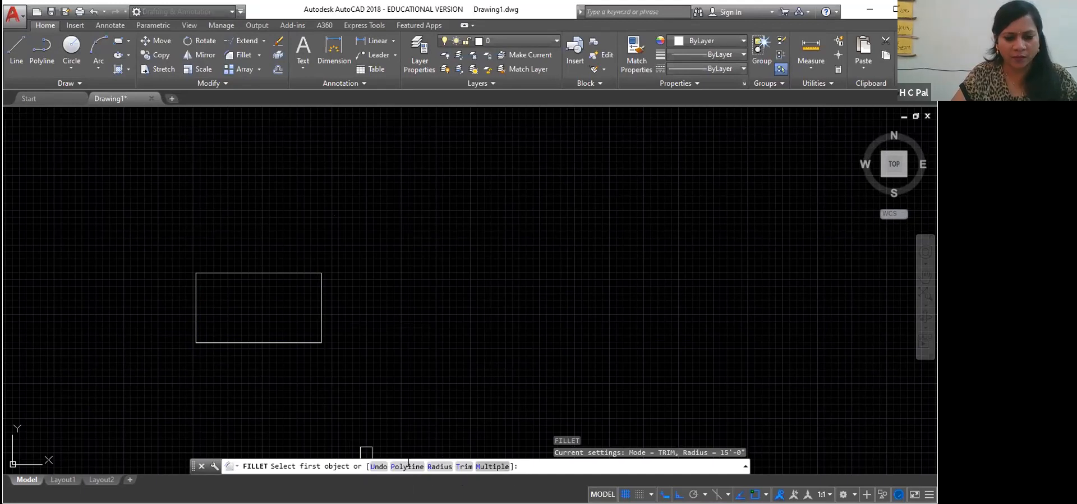
pyautogui.write('p')
pyautogui.press('Return')
pyautogui.write('15')
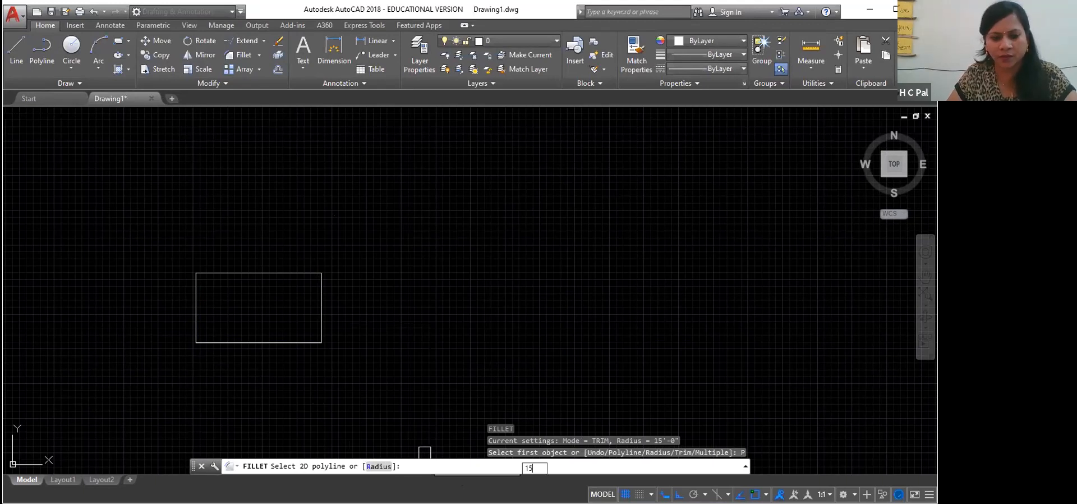
pyautogui.write("'")
pyautogui.press('Return')
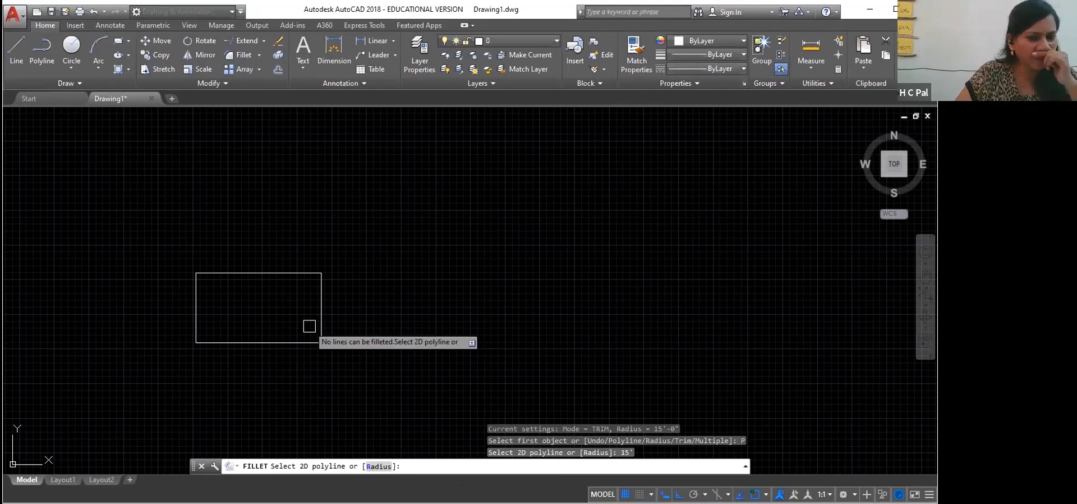
pyautogui.click(321, 307)
pyautogui.click(262, 344)
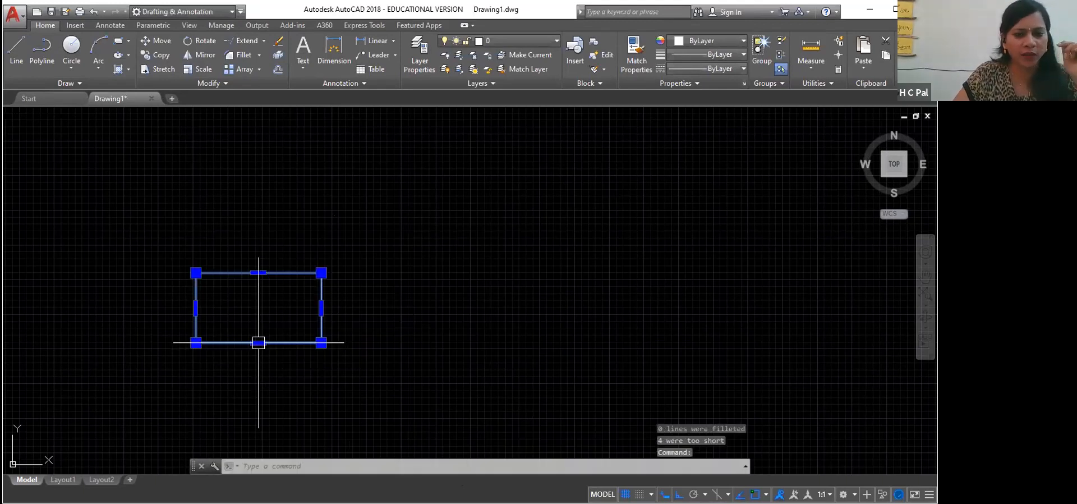
pyautogui.scroll(2, 361, 323)
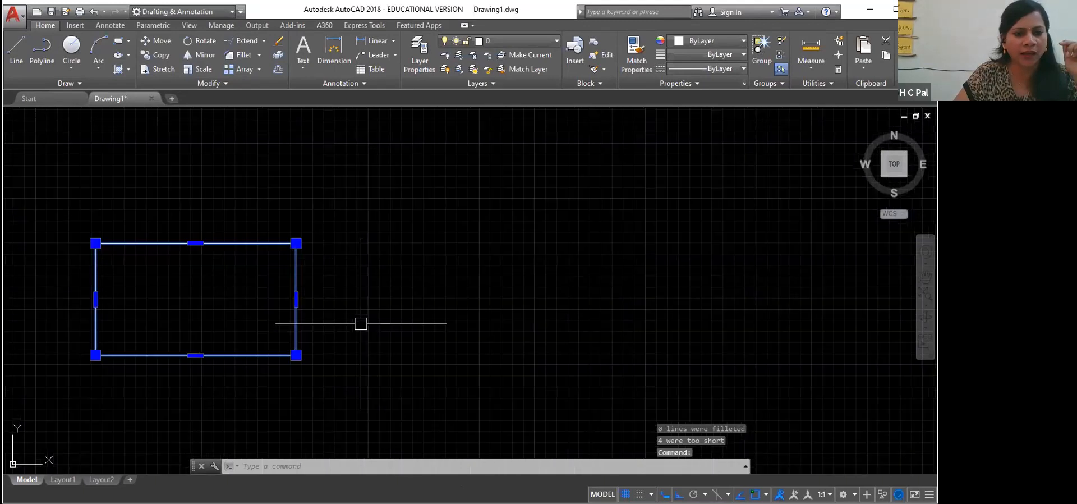
pyautogui.scroll(2, 361, 323)
pyautogui.rightClick(155, 310)
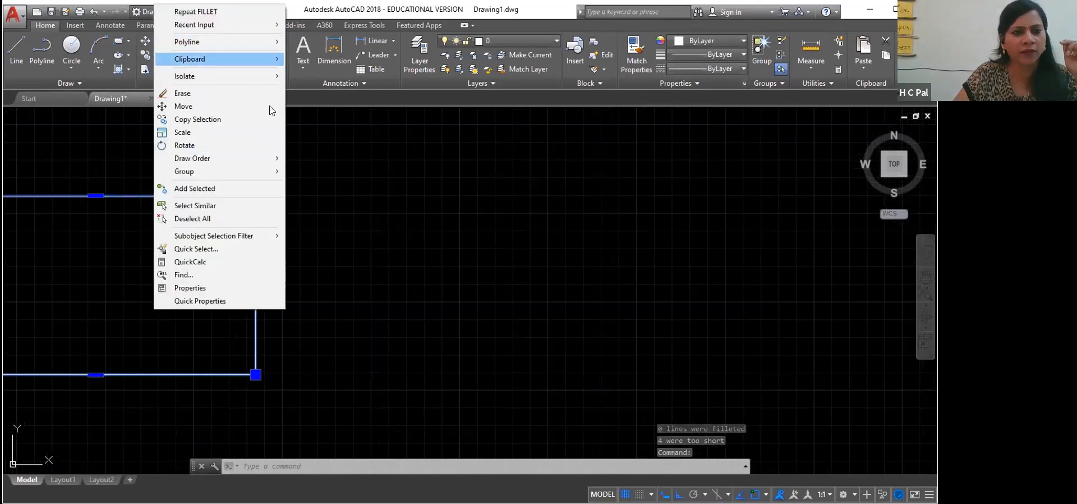
pyautogui.click(317, 183)
pyautogui.rightClick(323, 186)
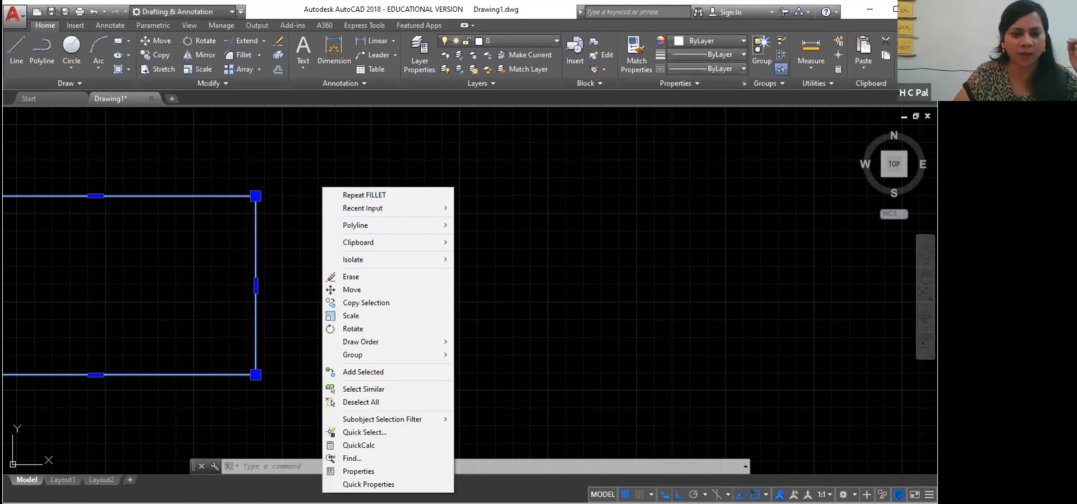
pyautogui.click(372, 239)
pyautogui.press('Escape')
pyautogui.press('Escape')
pyautogui.press('Escape')
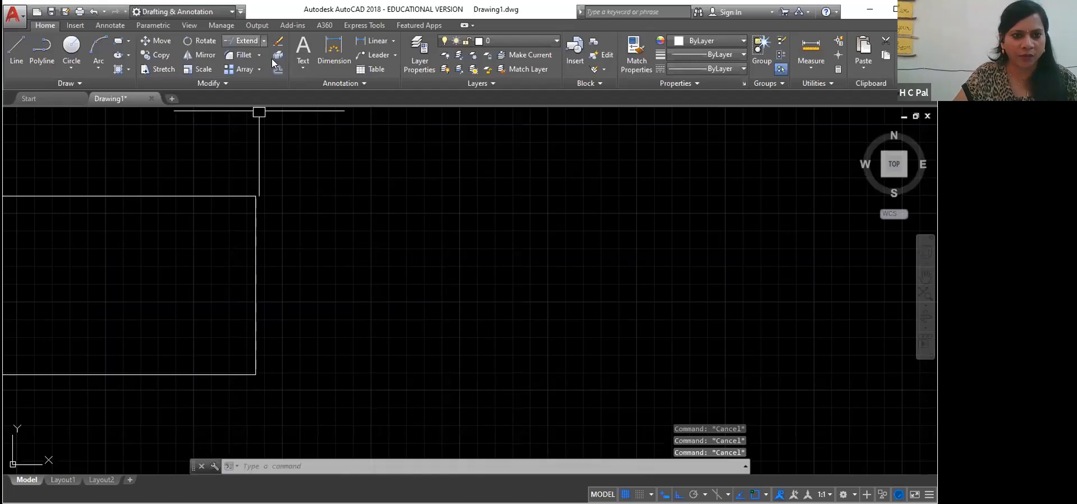
pyautogui.click(241, 54)
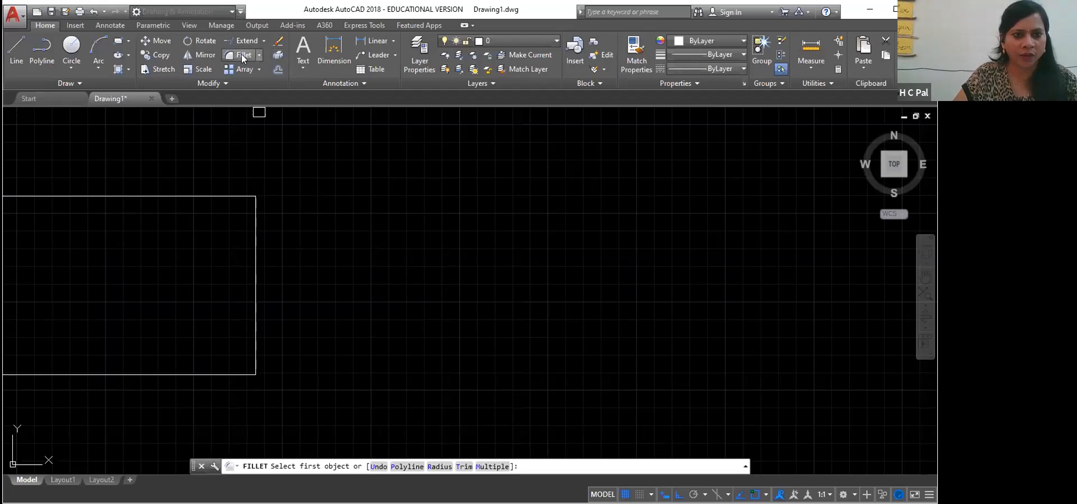
pyautogui.write('f')
pyautogui.press('Return')
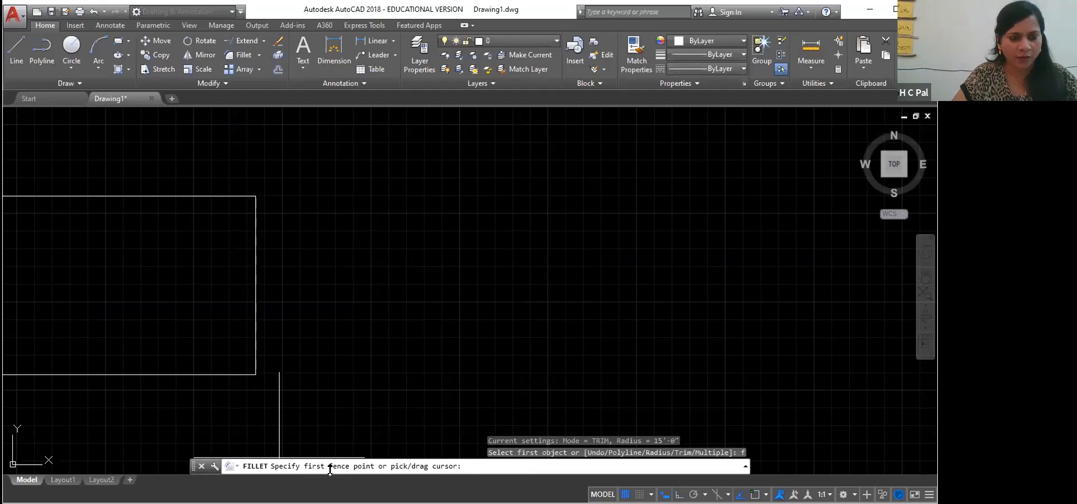
pyautogui.press('Escape')
pyautogui.press('Escape')
pyautogui.press('Escape')
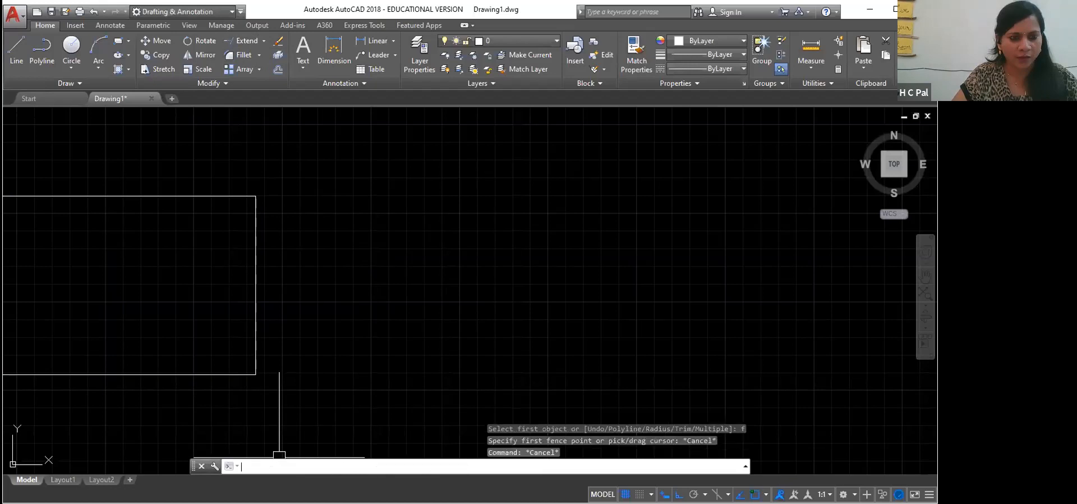
# - Try to fillet the rectangle's lower-right corner with a 15' radius, picking its right edge and then its lower edge
pyautogui.write('f')
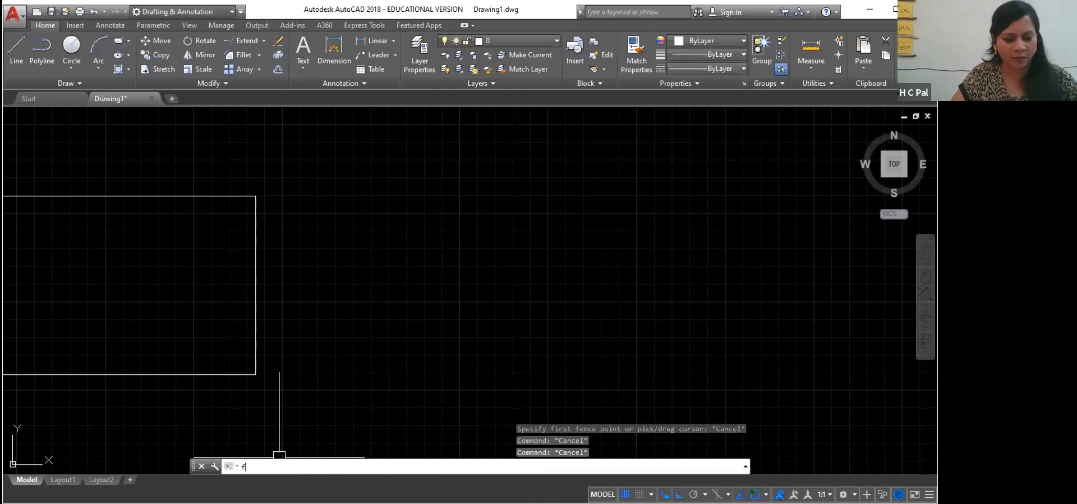
pyautogui.press('Return')
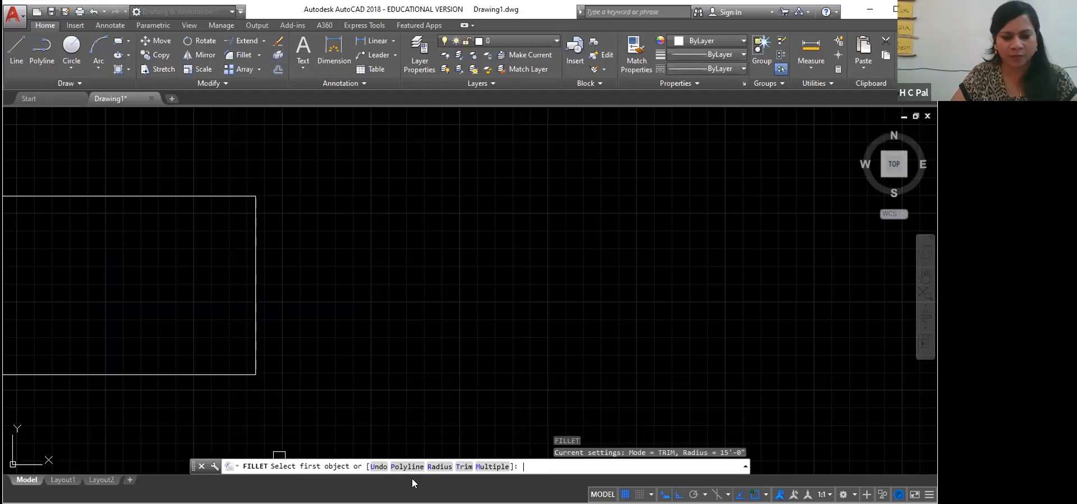
pyautogui.click(440, 466)
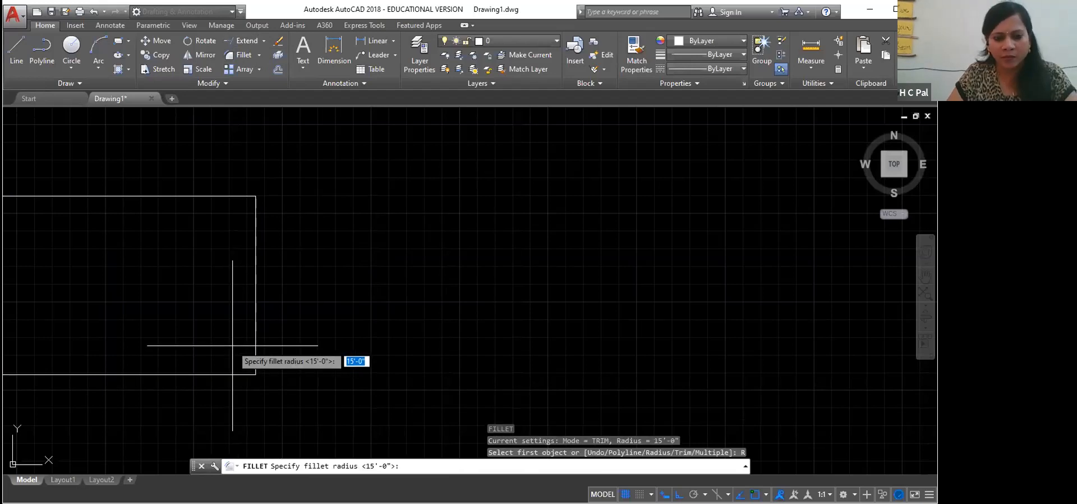
pyautogui.press('BackSpace')
pyautogui.write('15')
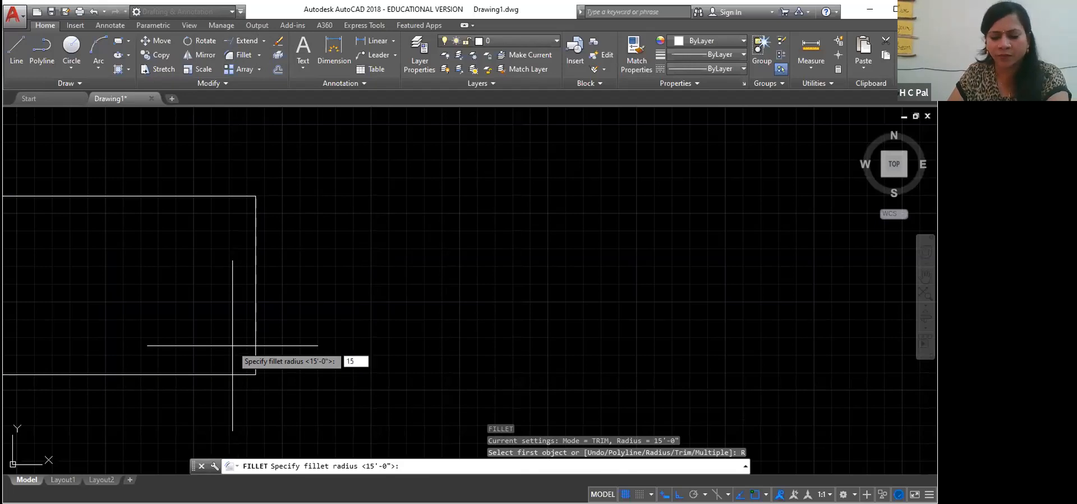
pyautogui.press('Return')
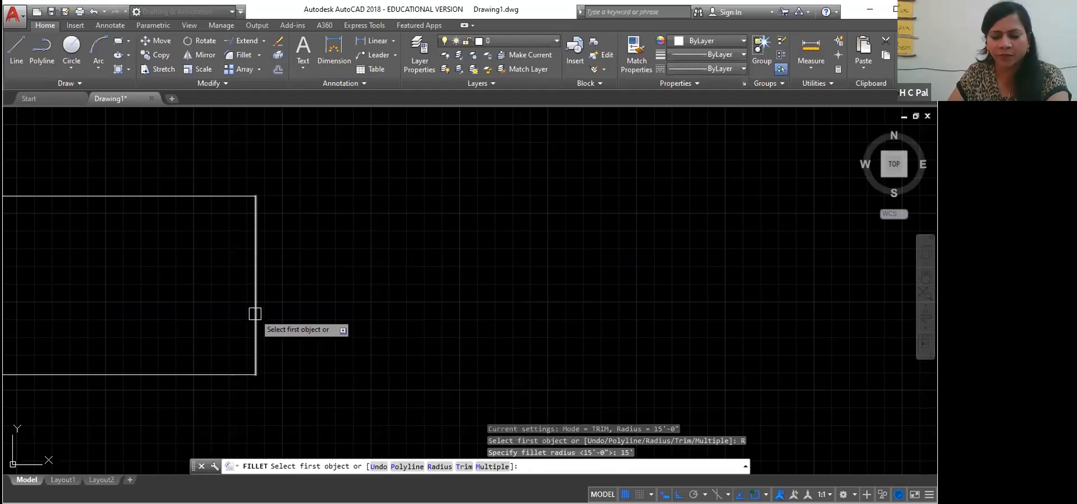
pyautogui.click(255, 313)
pyautogui.click(179, 374)
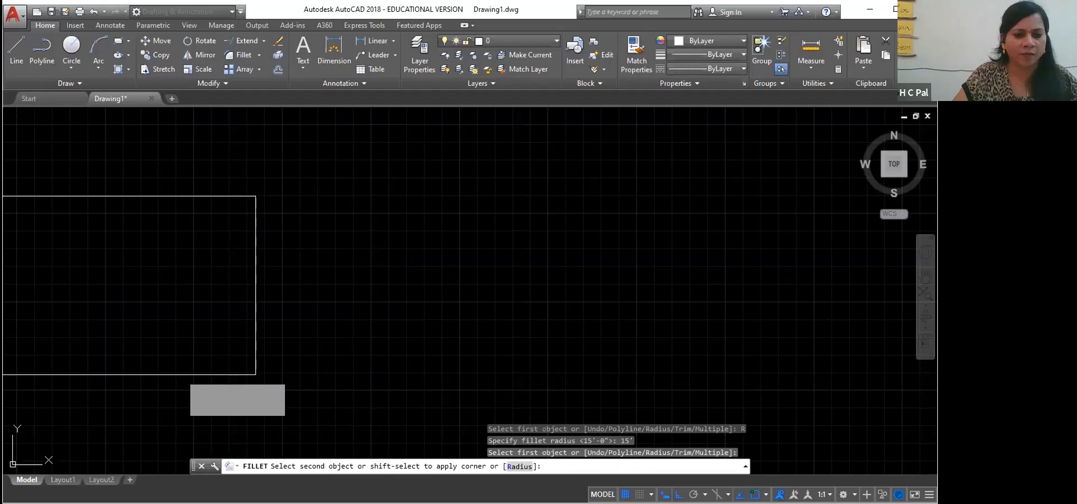
pyautogui.click(180, 374)
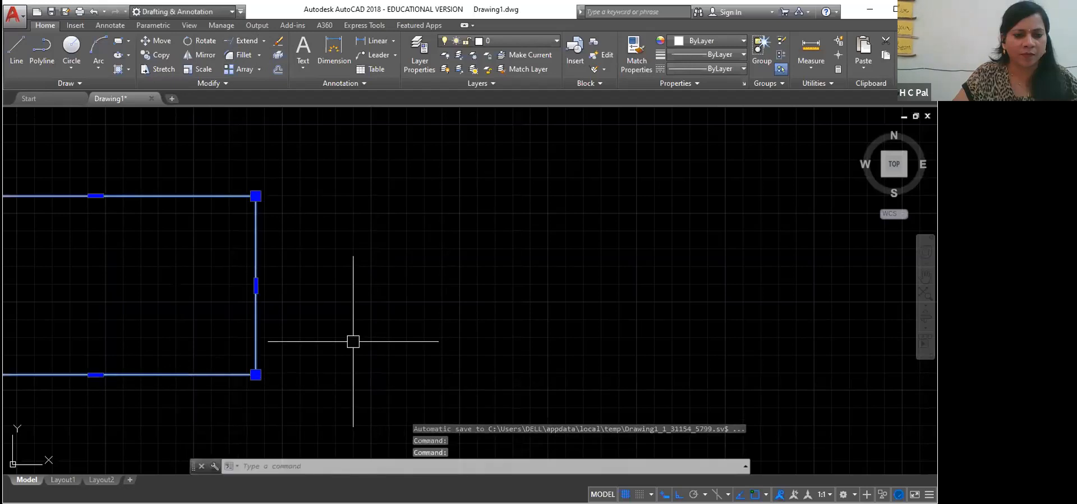
pyautogui.rightClick(355, 330)
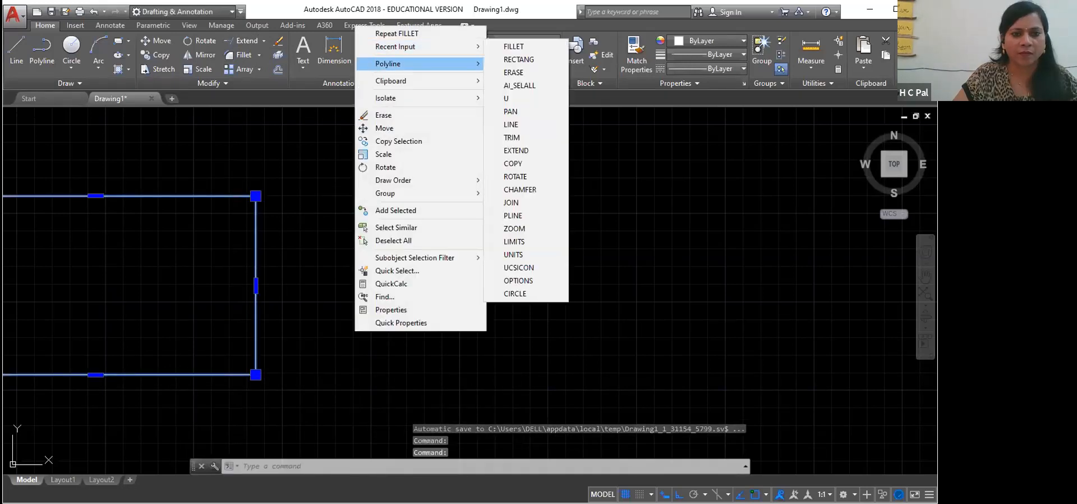
pyautogui.click(292, 150)
pyautogui.click(297, 152)
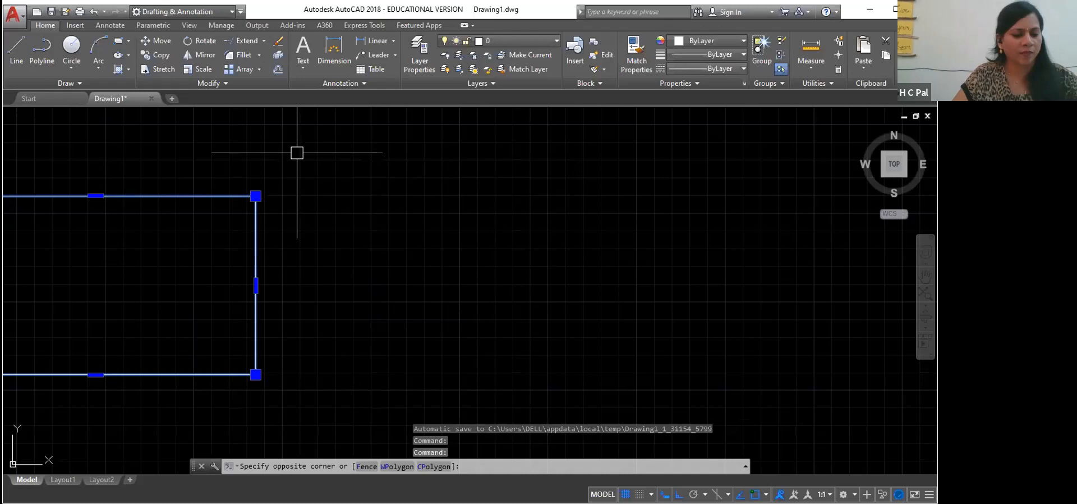
pyautogui.press('Escape')
pyautogui.press('Escape')
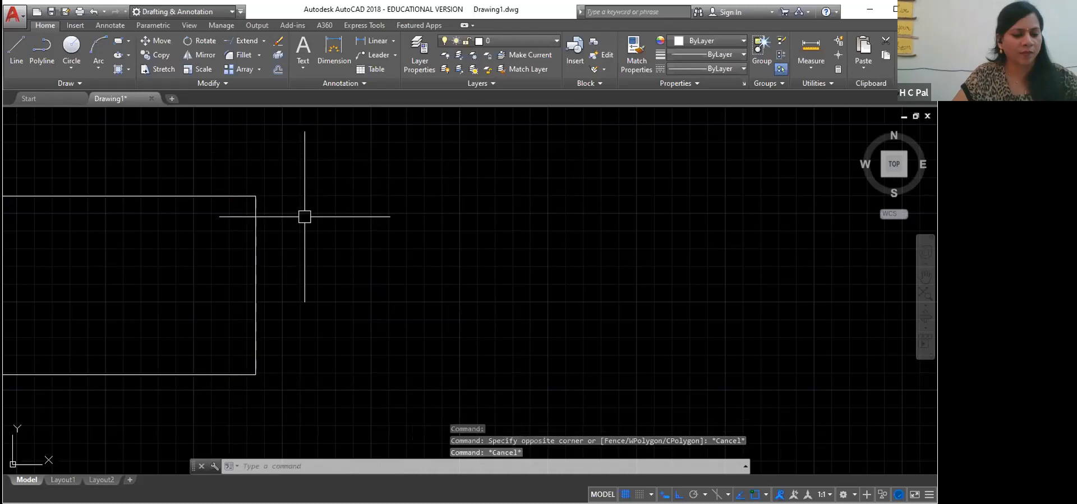
pyautogui.click(256, 328)
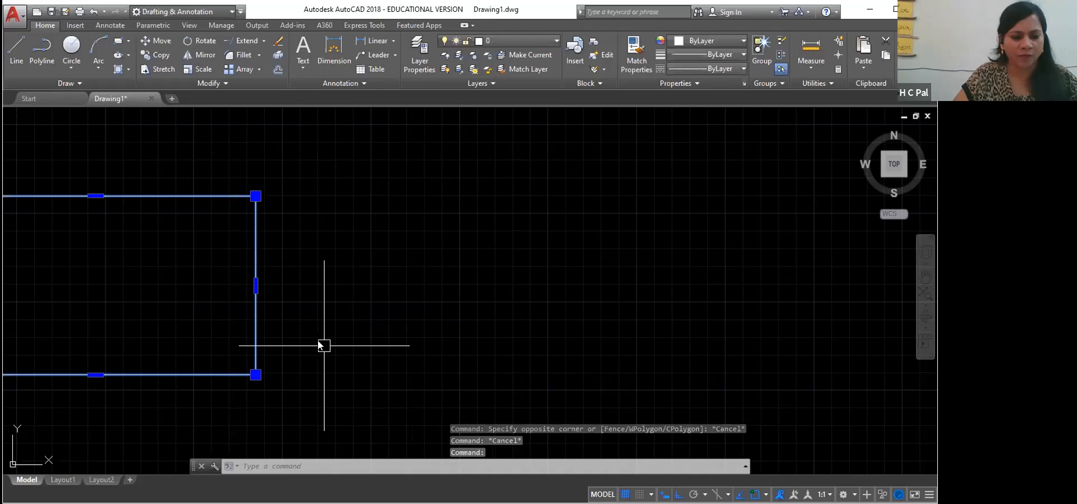
pyautogui.press('Escape')
pyautogui.press('Escape')
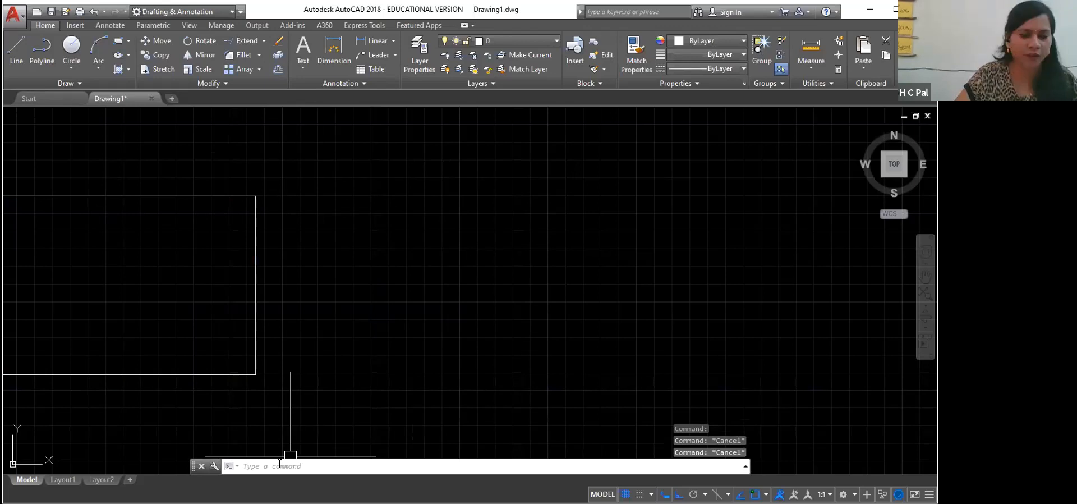
pyautogui.write('f')
pyautogui.press('Return')
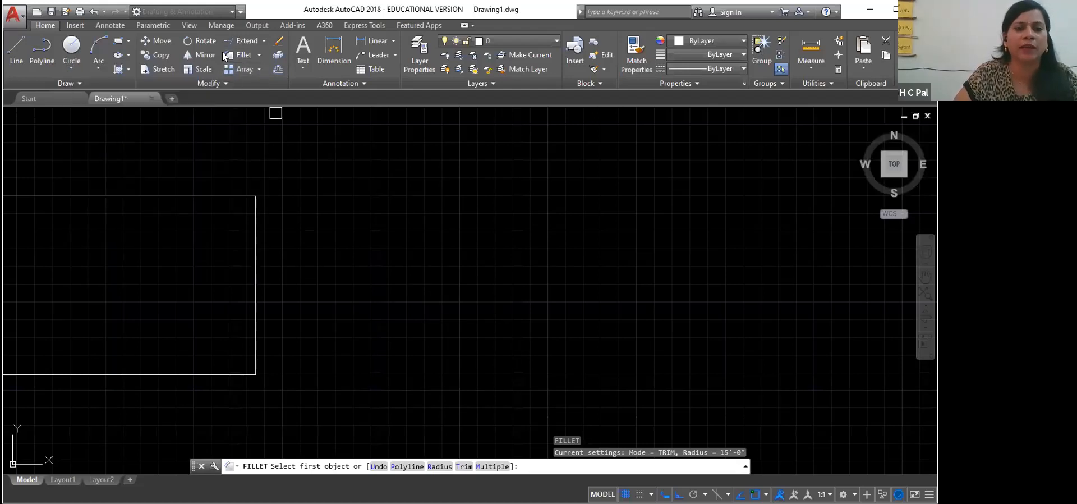
pyautogui.click(259, 55)
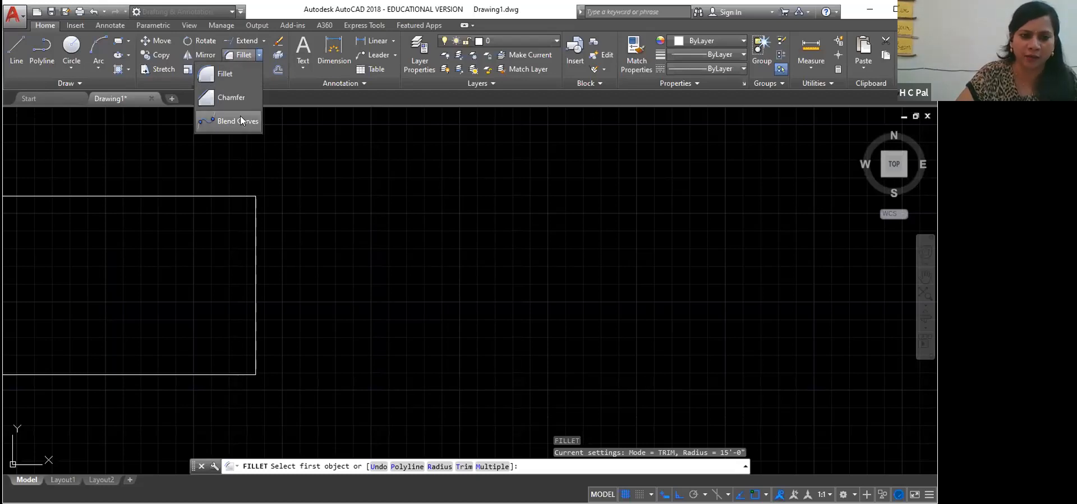
pyautogui.click(231, 98)
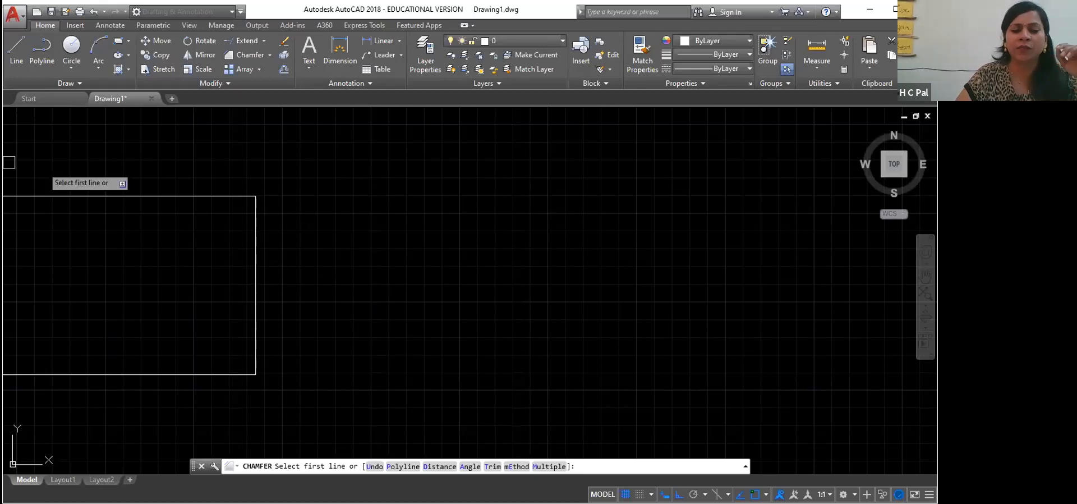
pyautogui.click(117, 40)
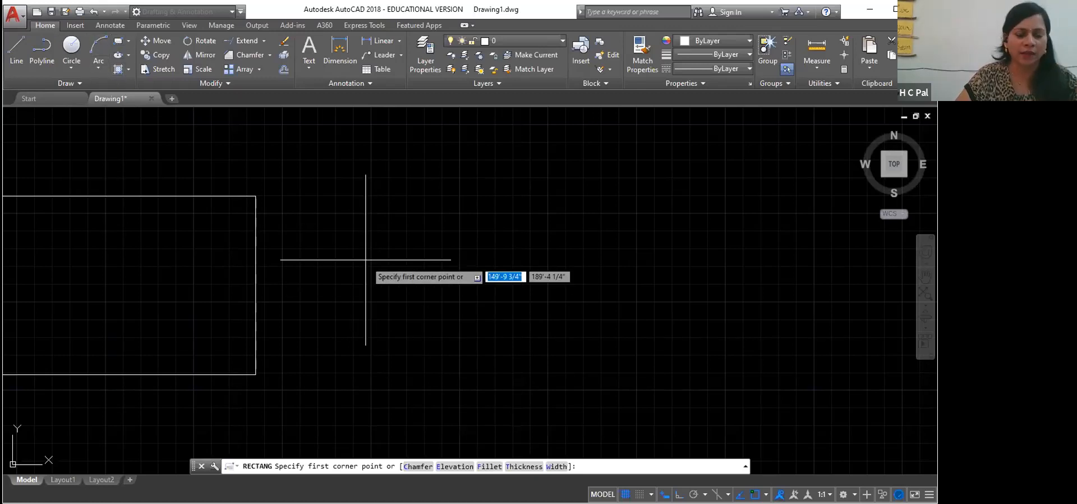
pyautogui.press('Escape')
# - Erase everything in the drawing and draw a new rectangle in the left half of the drawing area
pyautogui.hotkey('ctrl', 'a')
pyautogui.press('Delete')
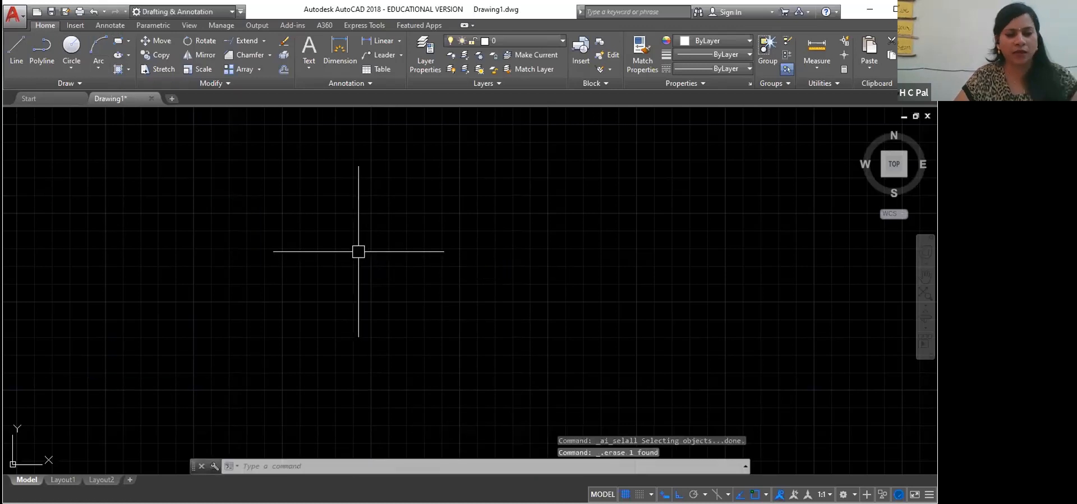
pyautogui.click(117, 41)
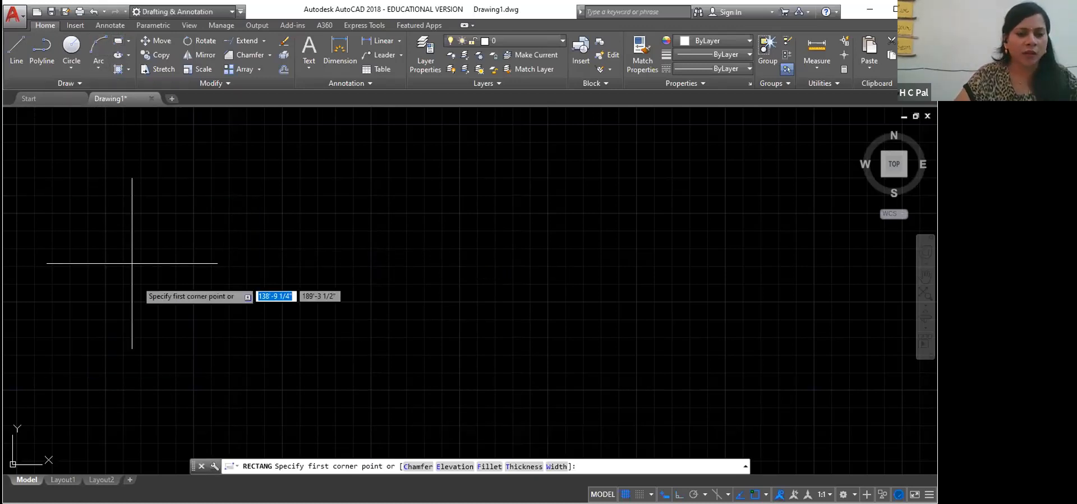
pyautogui.click(165, 213)
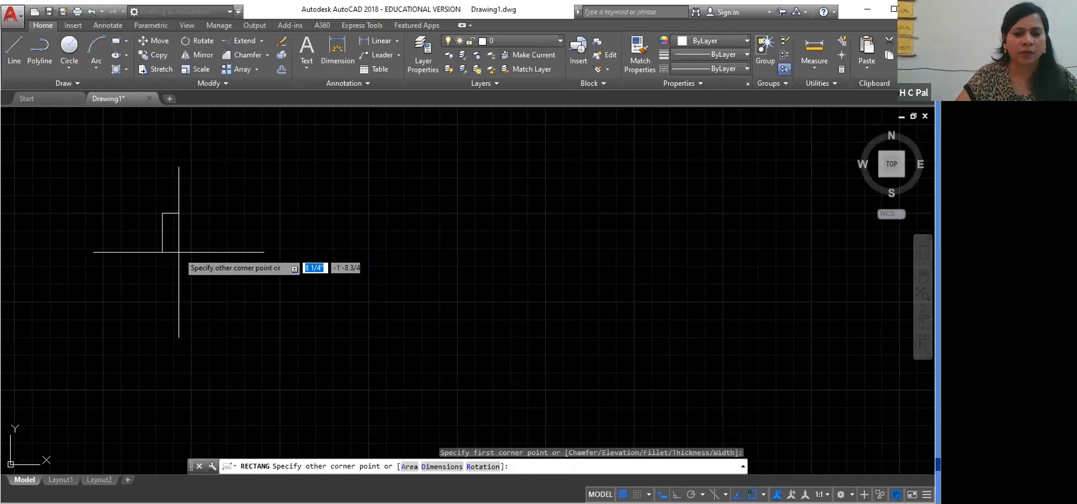
pyautogui.click(376, 329)
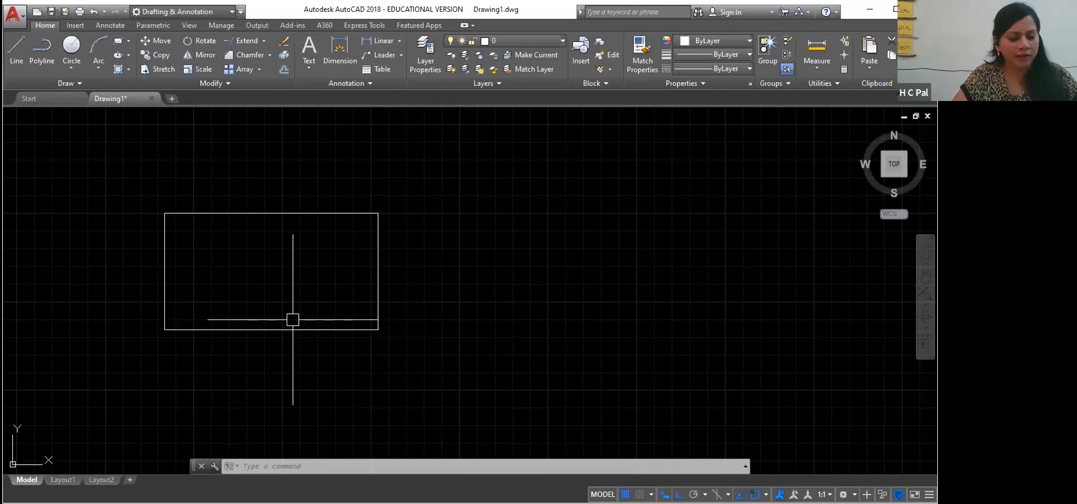
# - Chamfer the rectangle's lower-right corner with both chamfer distances set to 2', picking the lower edge and then the right edge
pyautogui.write('CHA')
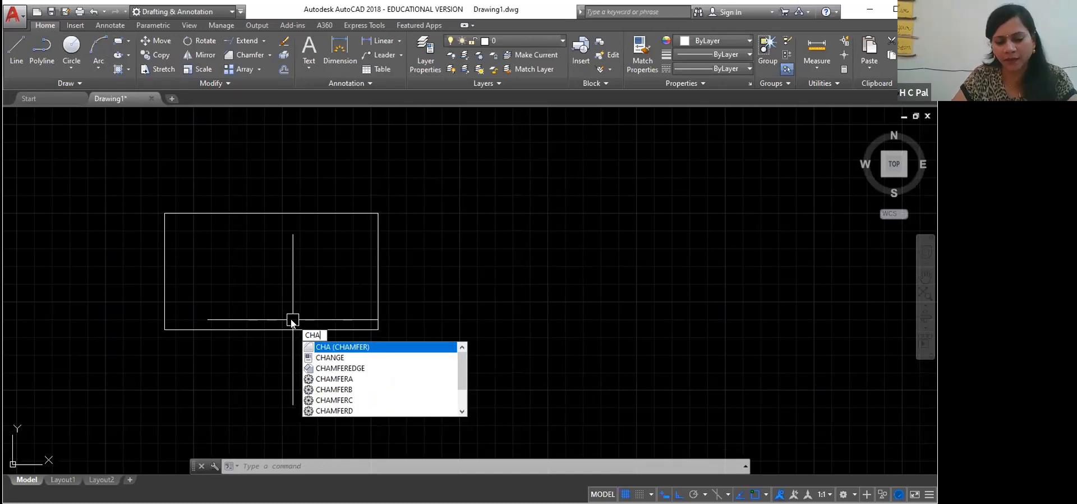
pyautogui.press('Return')
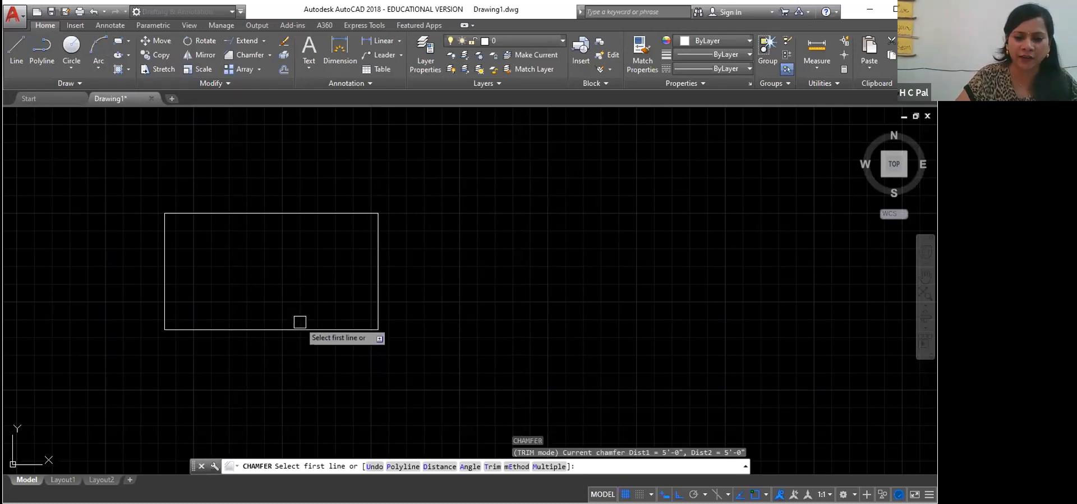
pyautogui.click(438, 467)
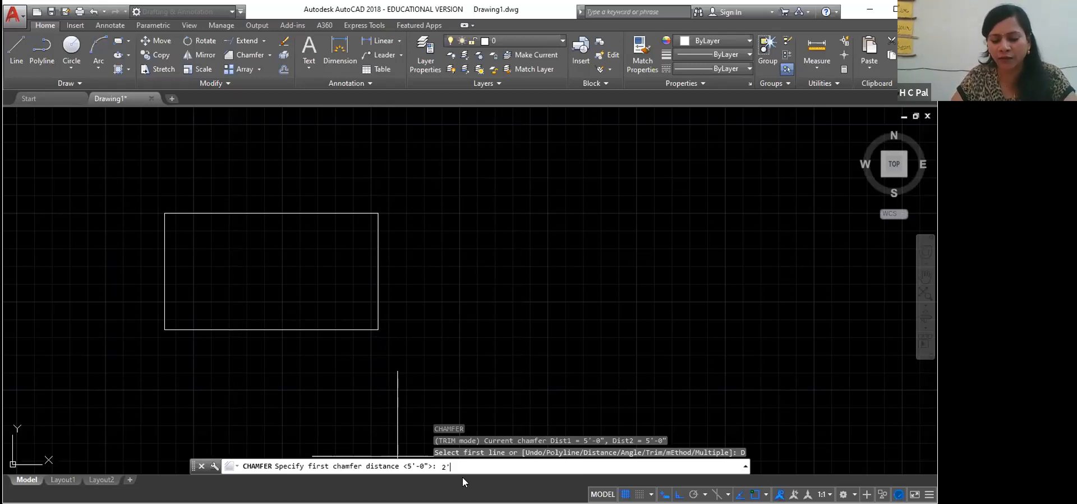
pyautogui.press('Return')
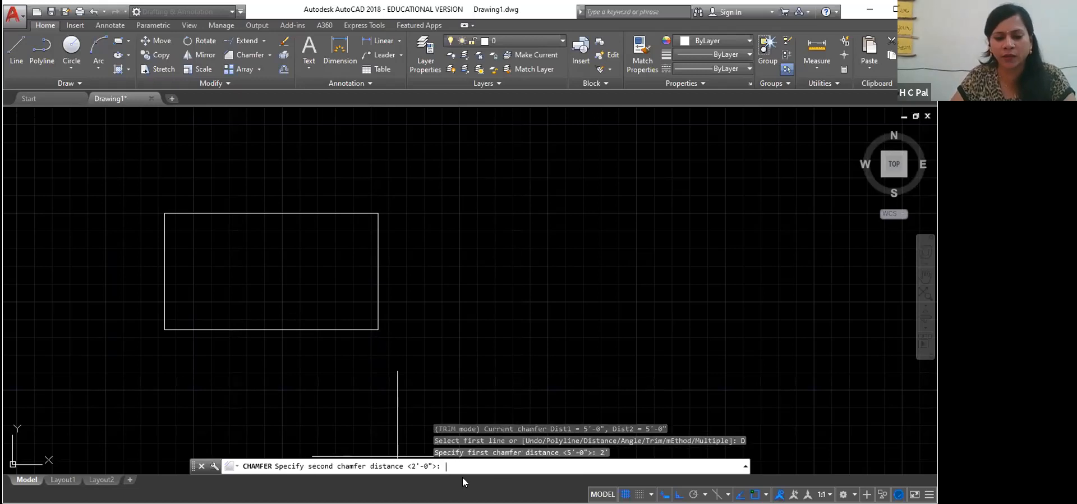
pyautogui.write("2'")
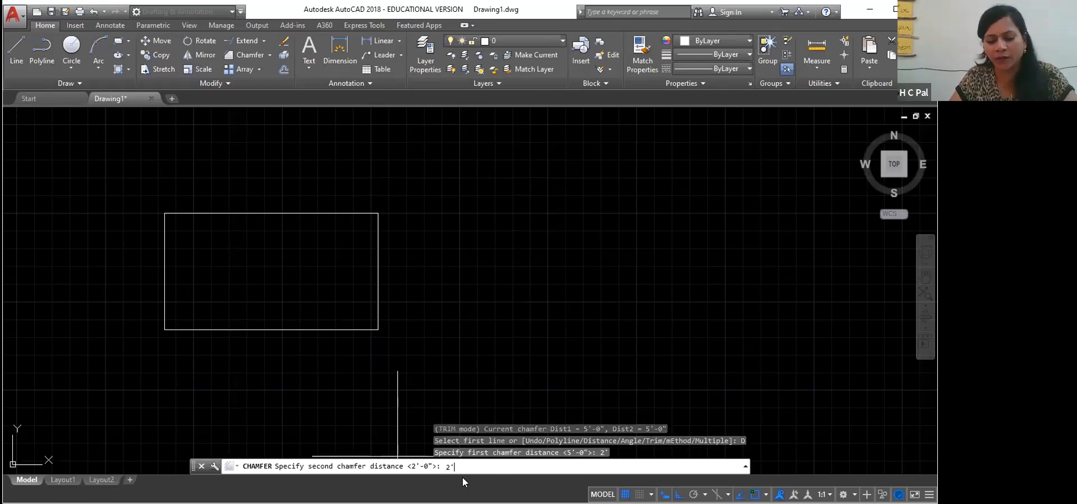
pyautogui.press('Return')
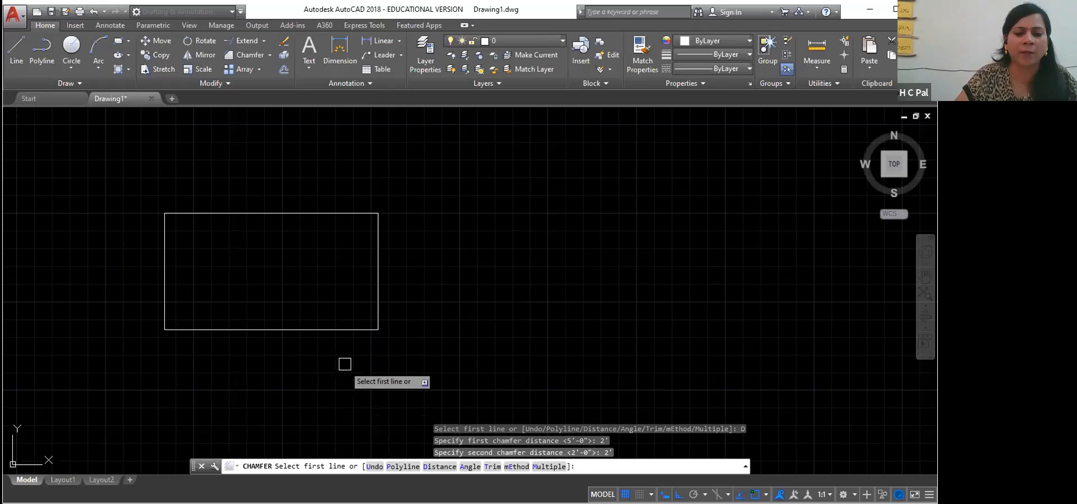
pyautogui.click(334, 334)
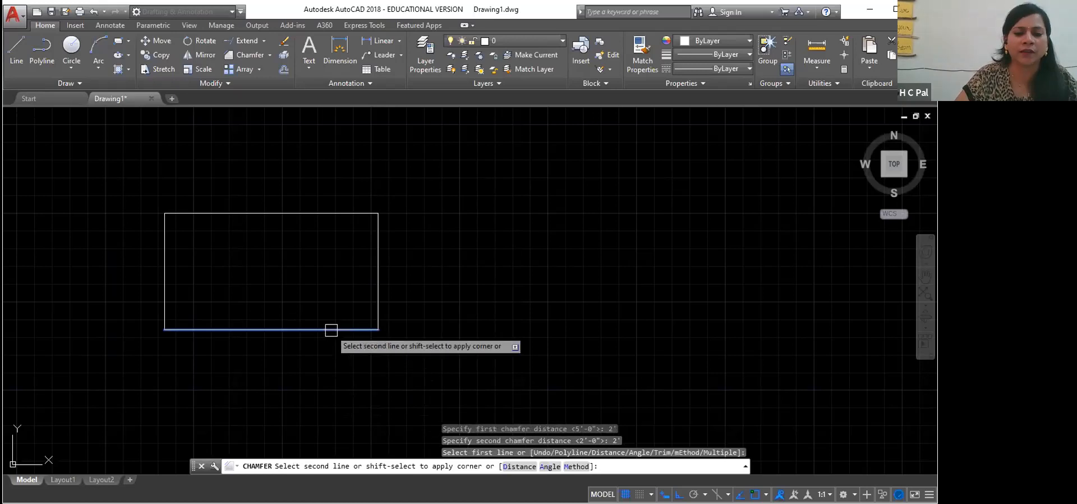
pyautogui.click(376, 273)
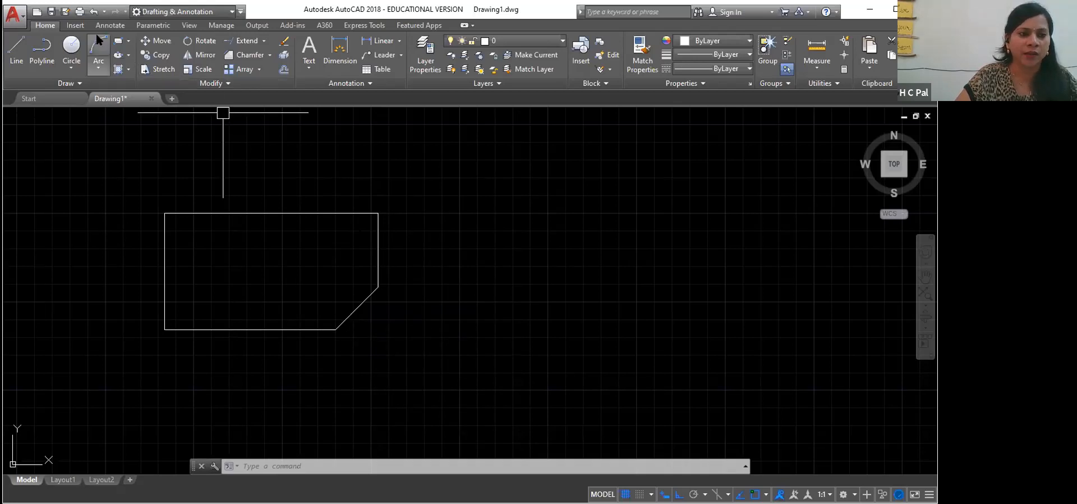
# - Draw a second, slightly smaller rectangle to the right of the chamfered one
pyautogui.click(121, 39)
pyautogui.click(462, 237)
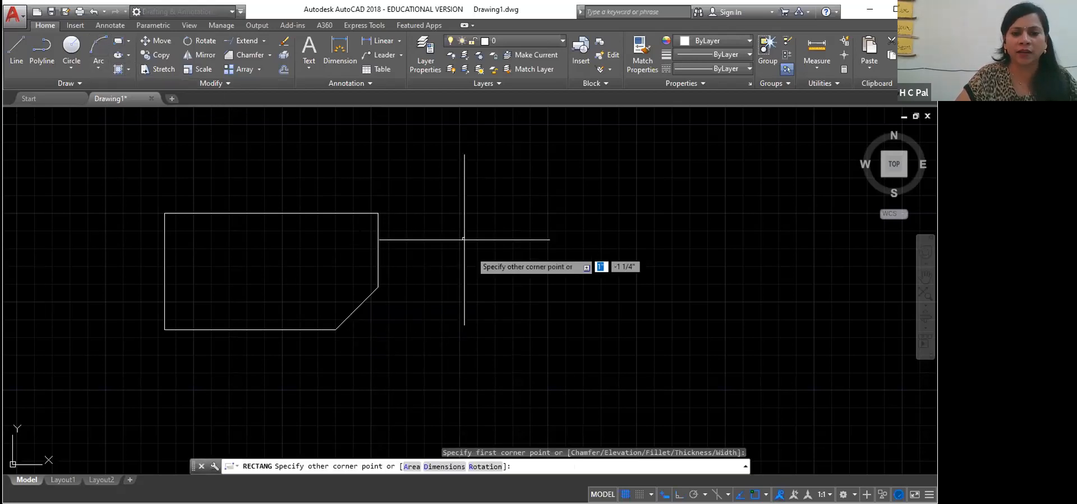
pyautogui.click(633, 350)
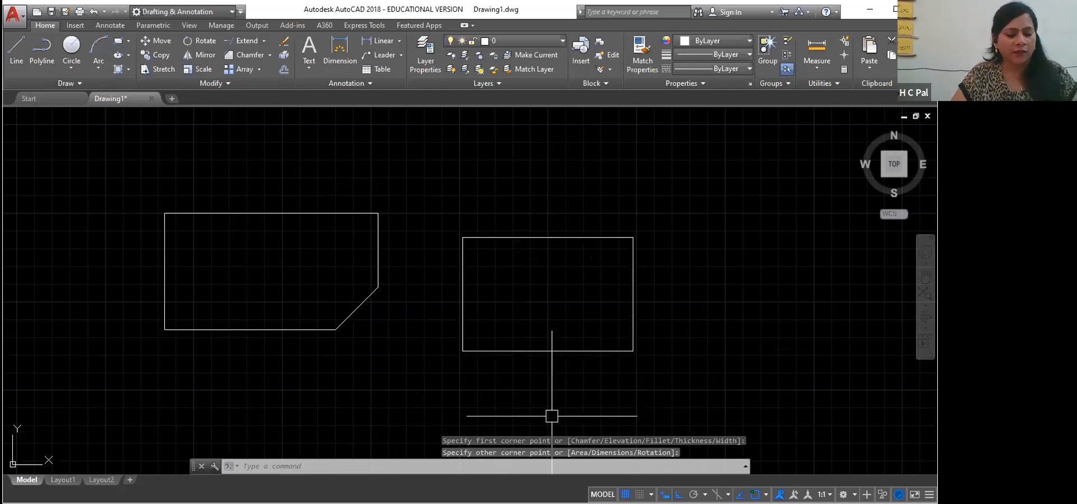
# - Chamfer all four corners of the right-hand rectangle at once with the Chamfer command's Polyline option, entering 2' twice before selecting it
pyautogui.write('cha')
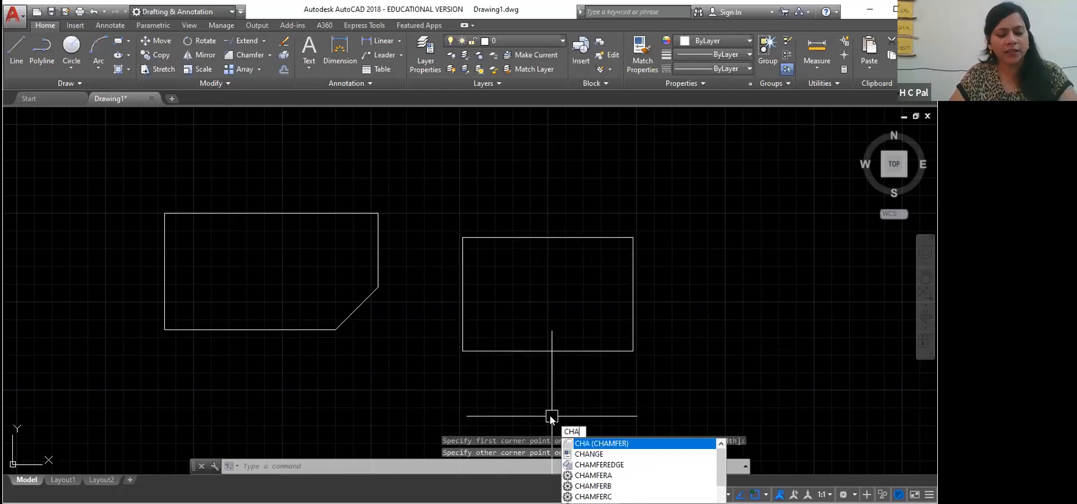
pyautogui.press('Return')
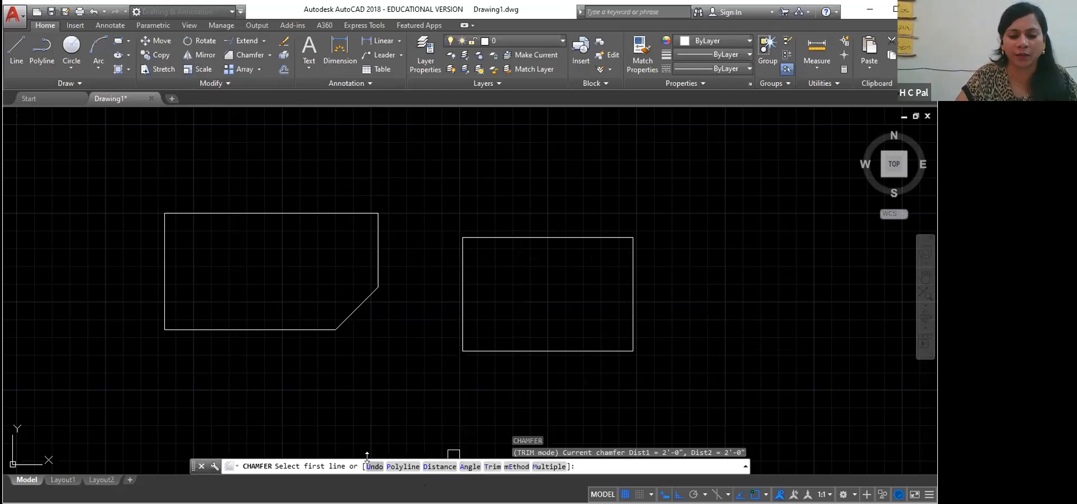
pyautogui.click(403, 466)
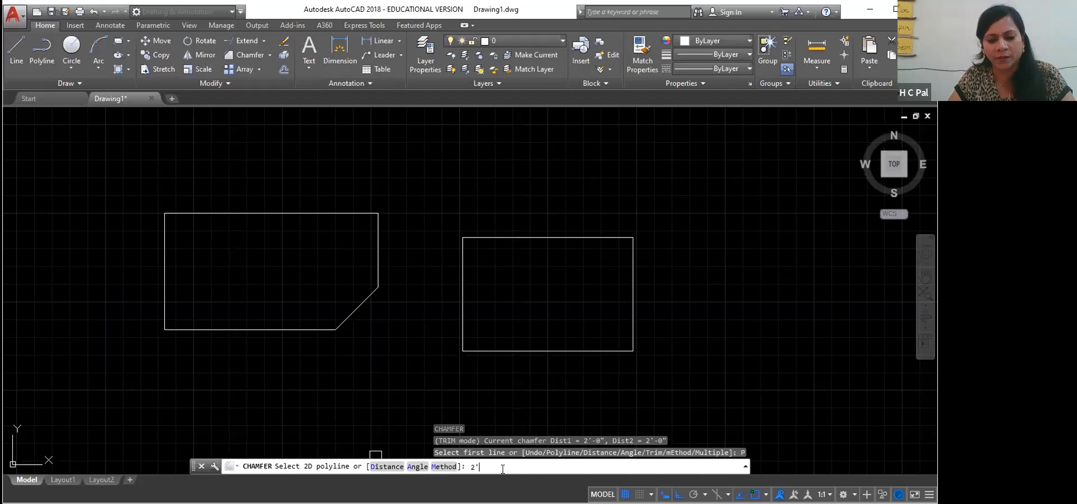
pyautogui.press('Return')
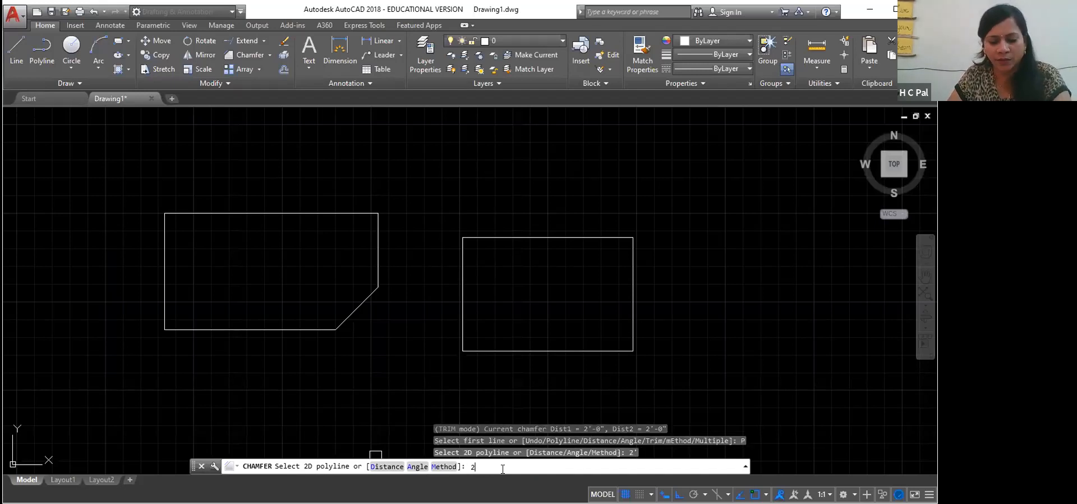
pyautogui.write("2'")
pyautogui.press('Return')
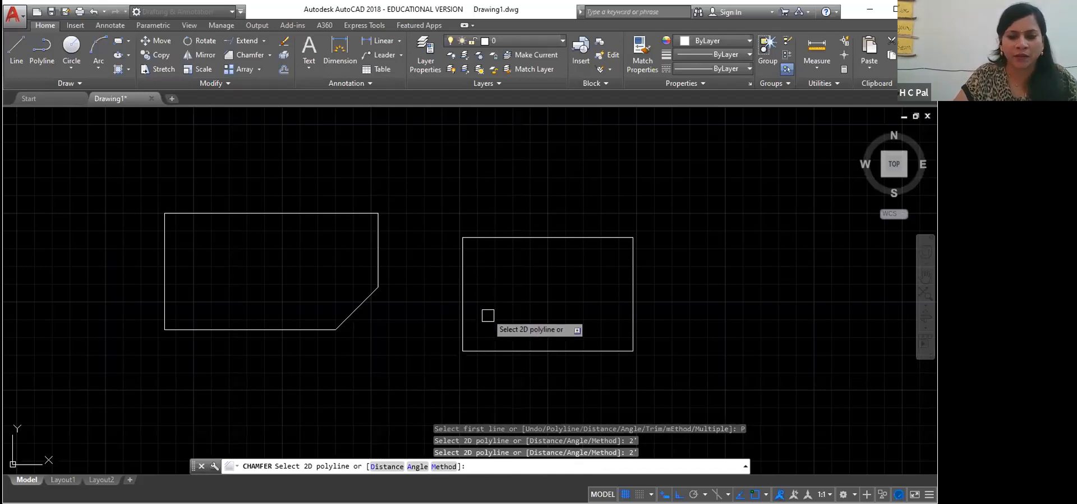
pyautogui.click(544, 301)
pyautogui.click(538, 238)
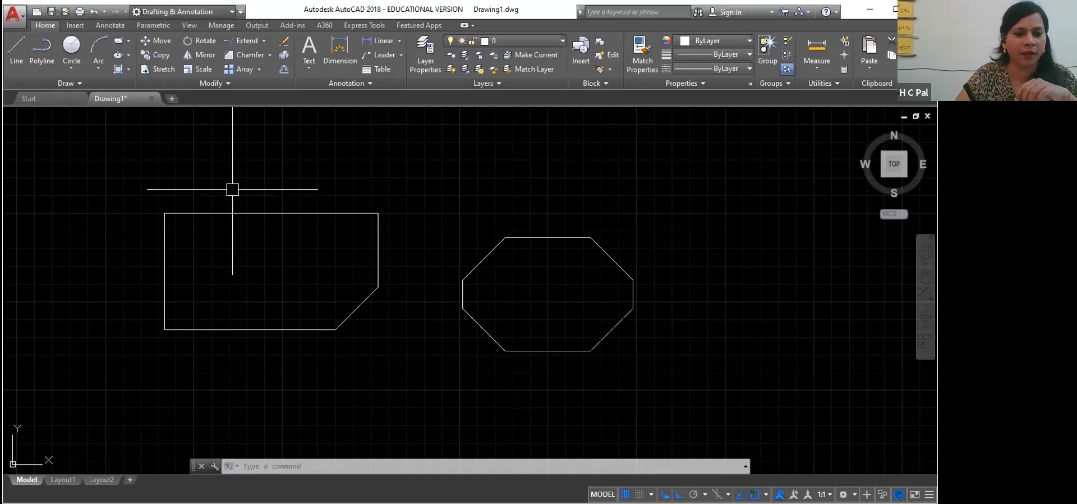
# - Erase the left single-corner chamfered rectangle and draw a plain rectangle about 9' wide in its place
pyautogui.click(271, 213)
pyautogui.moveTo(272, 214)
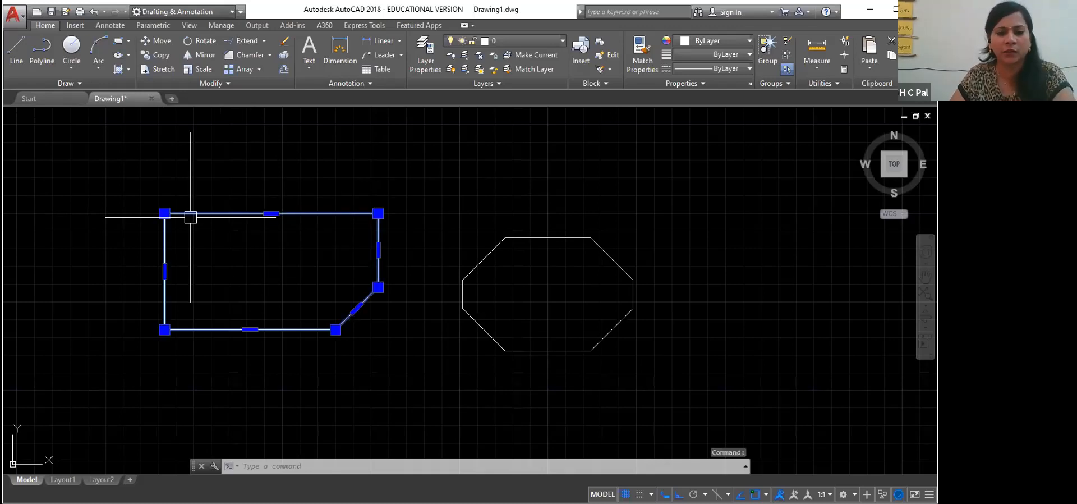
pyautogui.press('Delete')
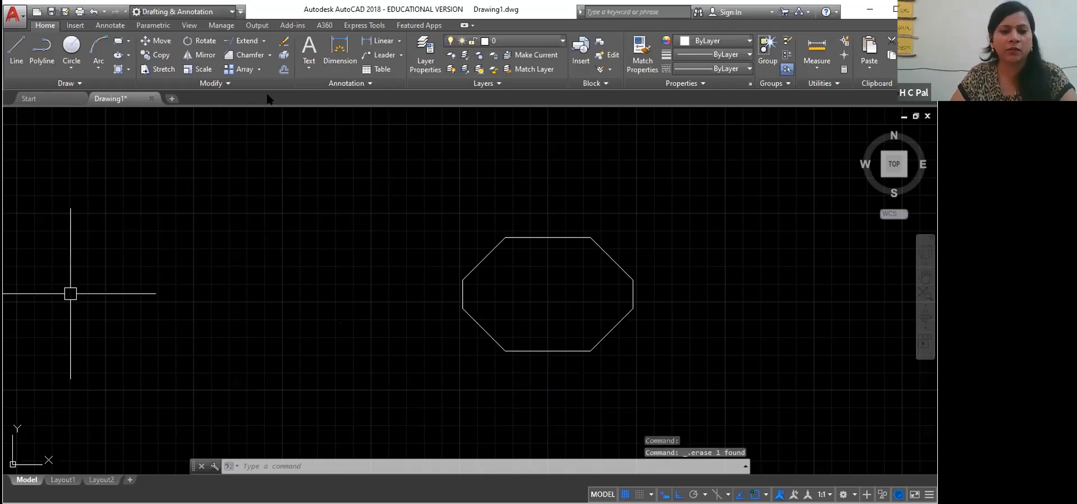
pyautogui.click(118, 41)
pyautogui.click(123, 177)
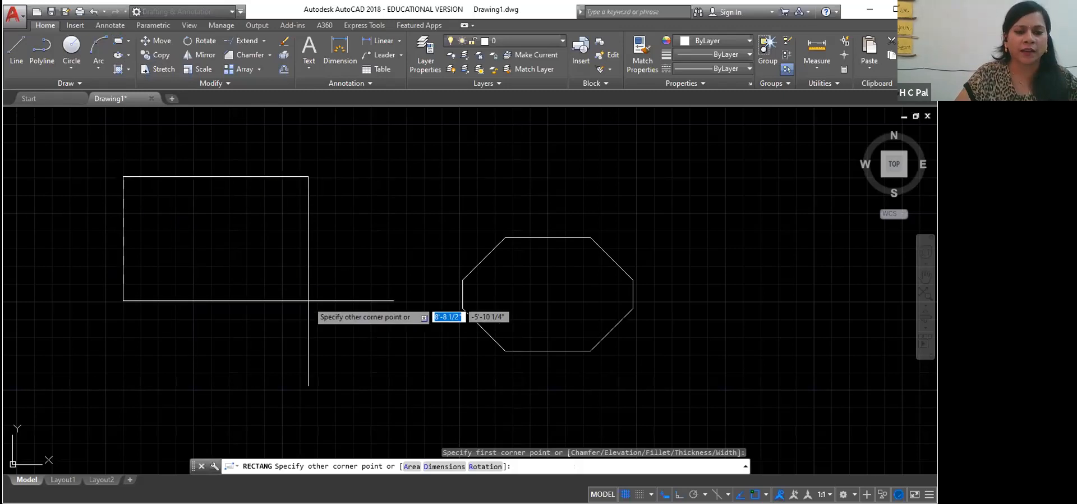
pyautogui.click(310, 291)
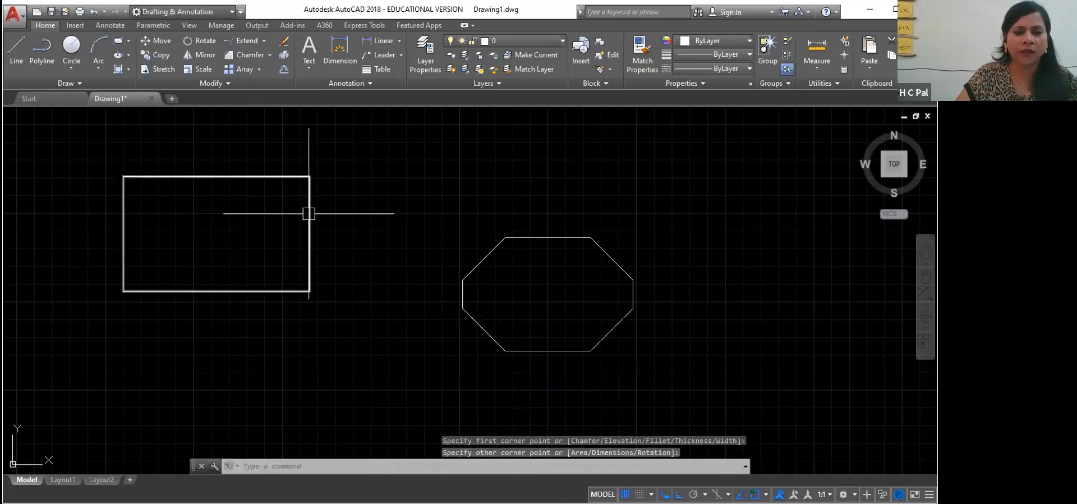
# - Try to fillet all corners of the left rectangle with the Fillet command's Polyline option, entering 2' twice before picking its lower edge
pyautogui.click(270, 54)
pyautogui.click(251, 74)
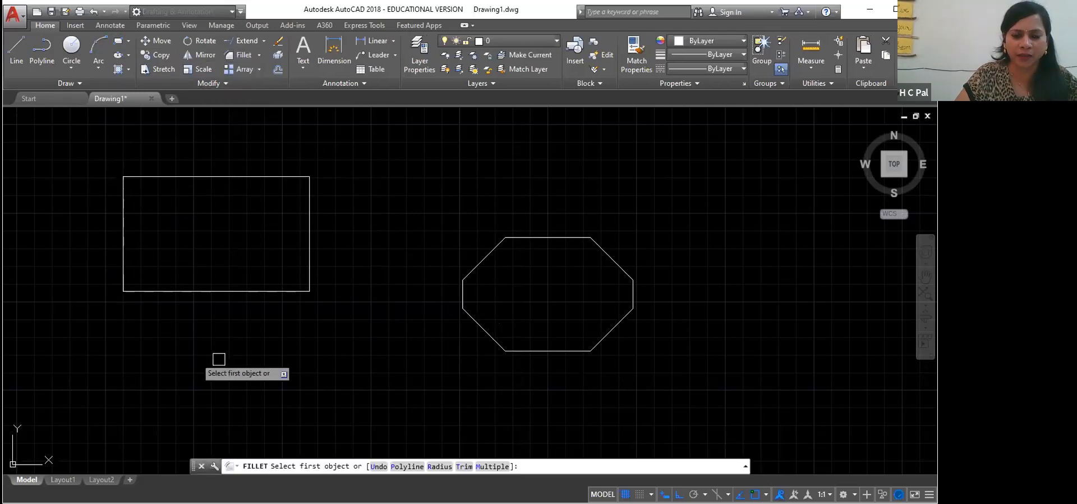
pyautogui.click(407, 467)
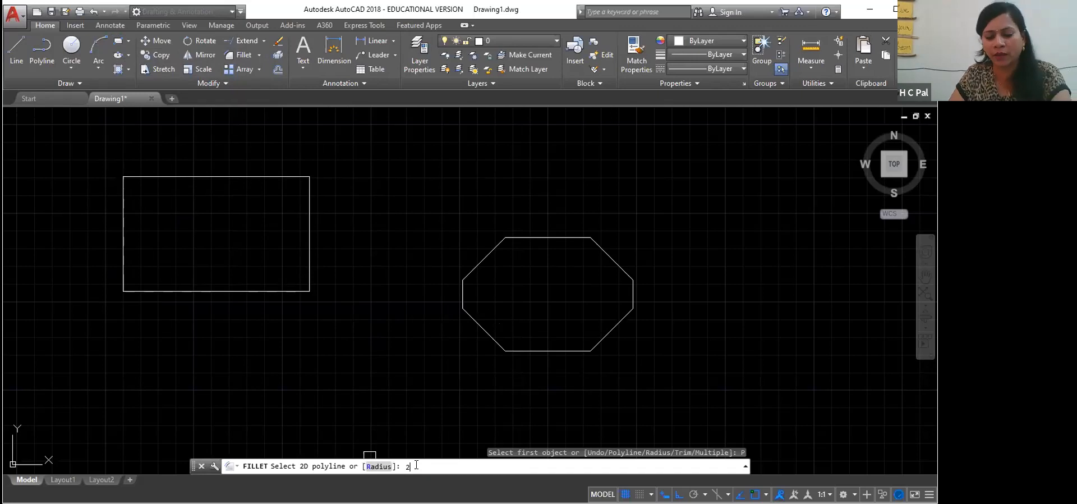
pyautogui.press('Return')
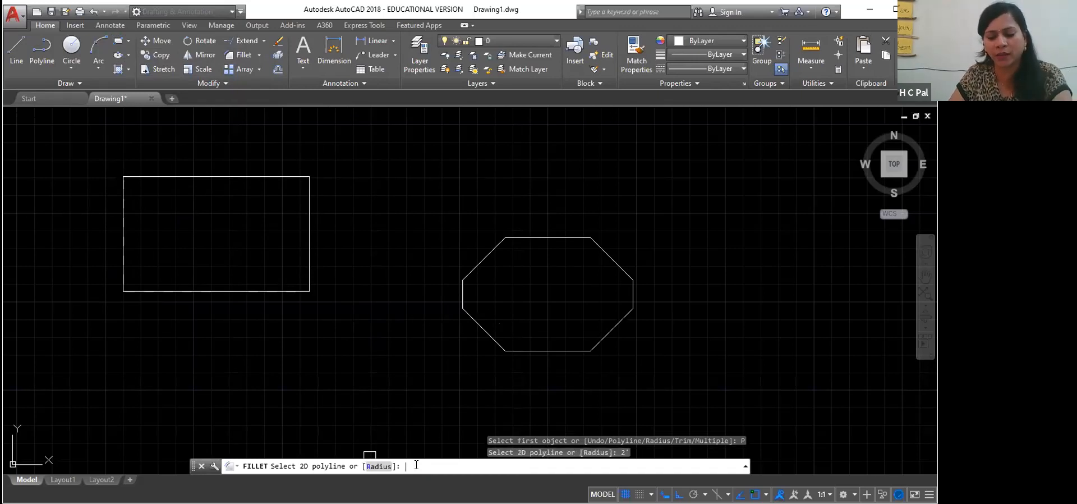
pyautogui.write("2'")
pyautogui.press('Return')
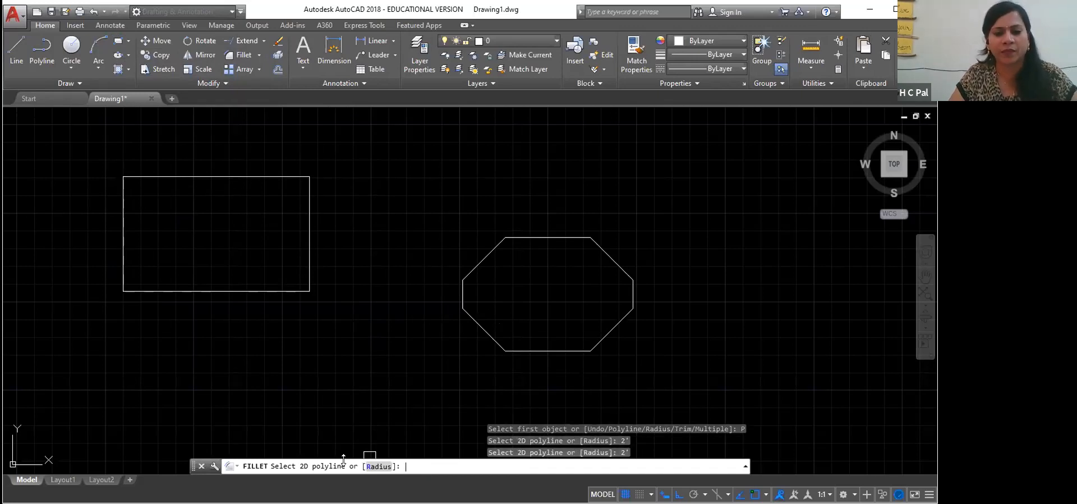
pyautogui.click(224, 291)
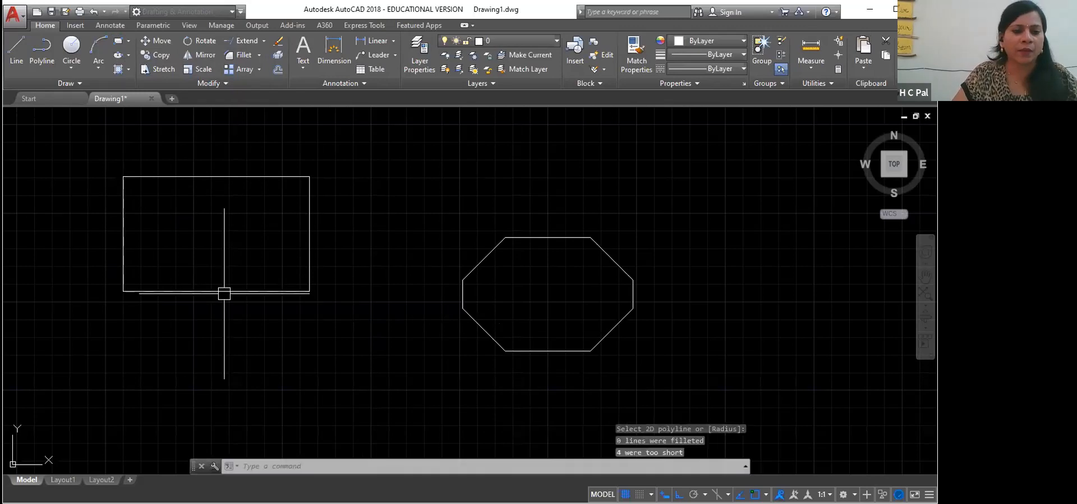
pyautogui.click(231, 176)
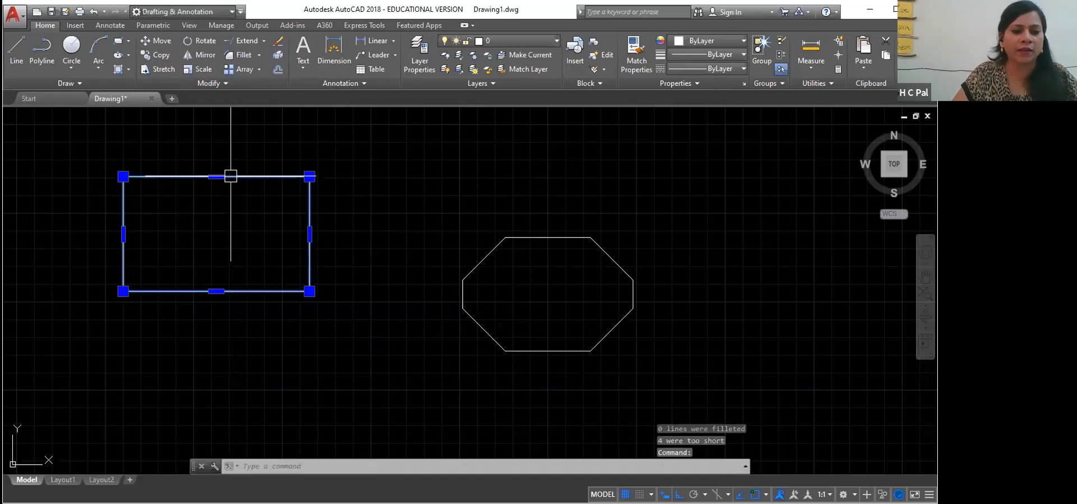
pyautogui.click(253, 315)
pyautogui.press('Escape')
pyautogui.press('Escape')
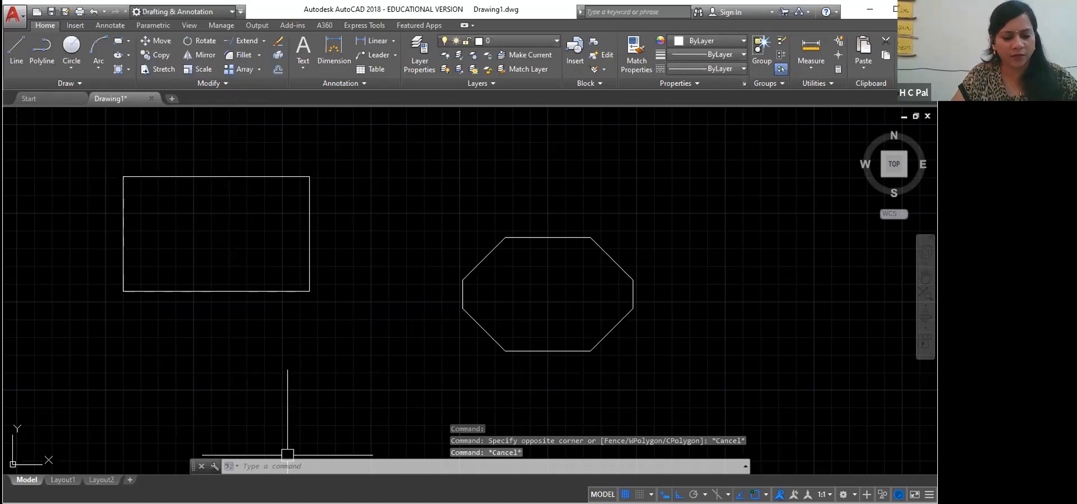
# - Retry the Polyline fillet on the left rectangle, entering 2' once before picking its lower edge, and clear the selection
pyautogui.write('f')
pyautogui.press('Return')
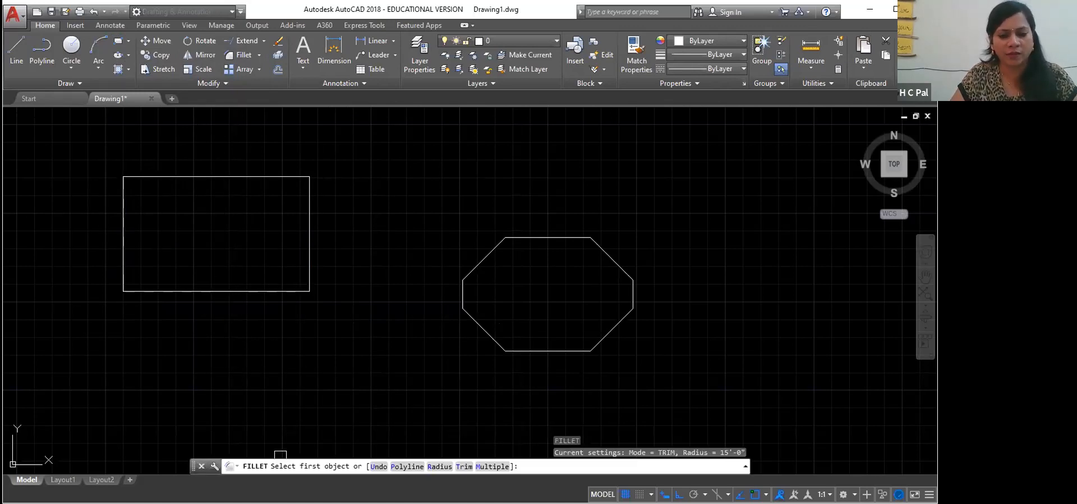
pyautogui.click(408, 466)
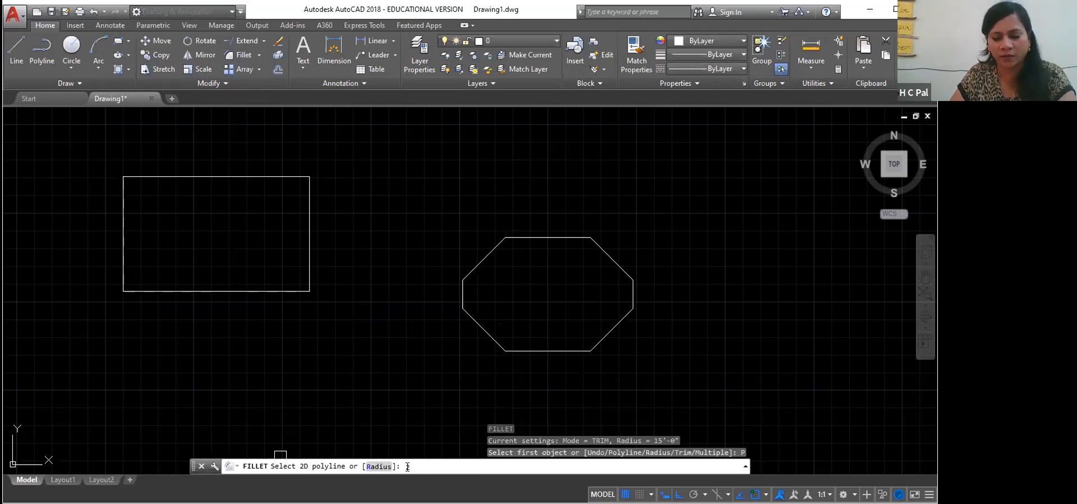
pyautogui.write("2'")
pyautogui.press('Return')
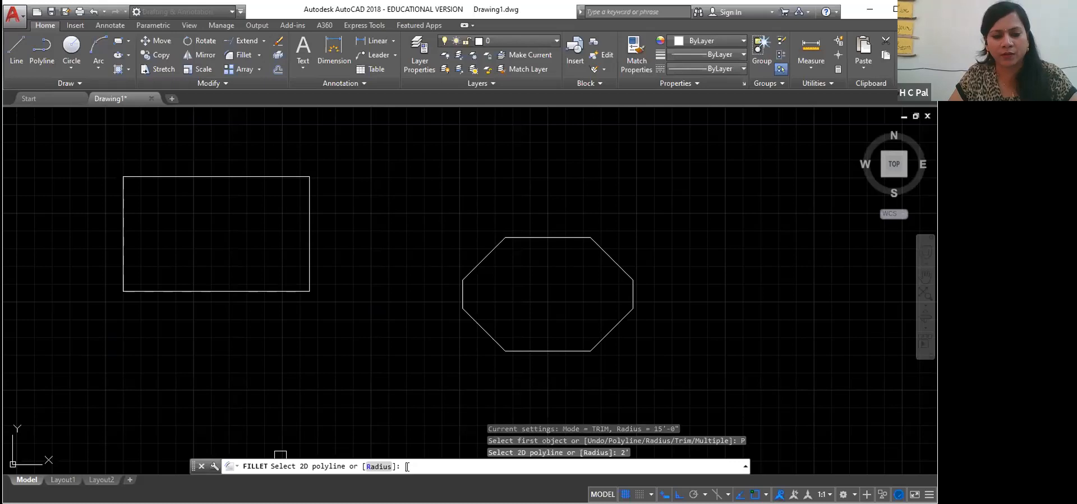
pyautogui.click(254, 290)
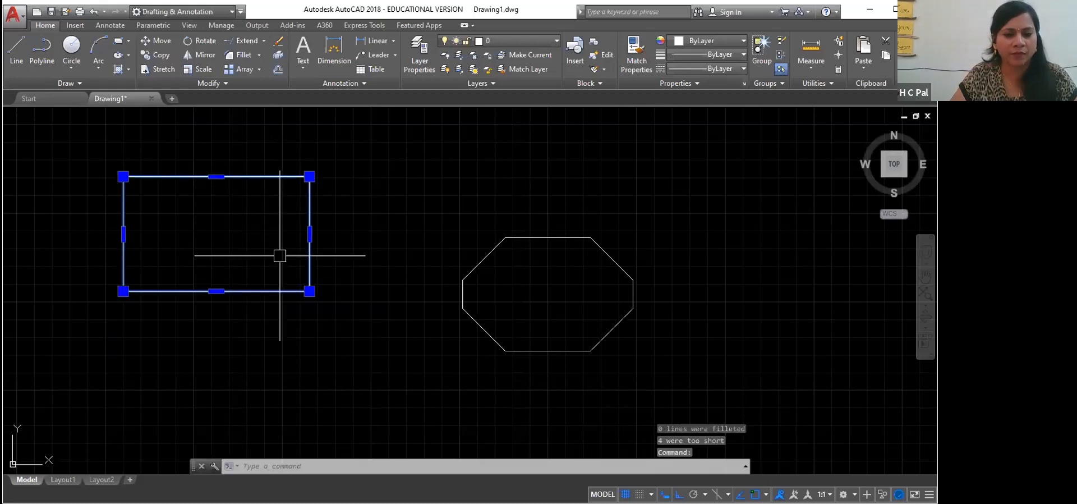
pyautogui.click(284, 295)
pyautogui.press('Escape')
pyautogui.press('Escape')
pyautogui.press('Escape')
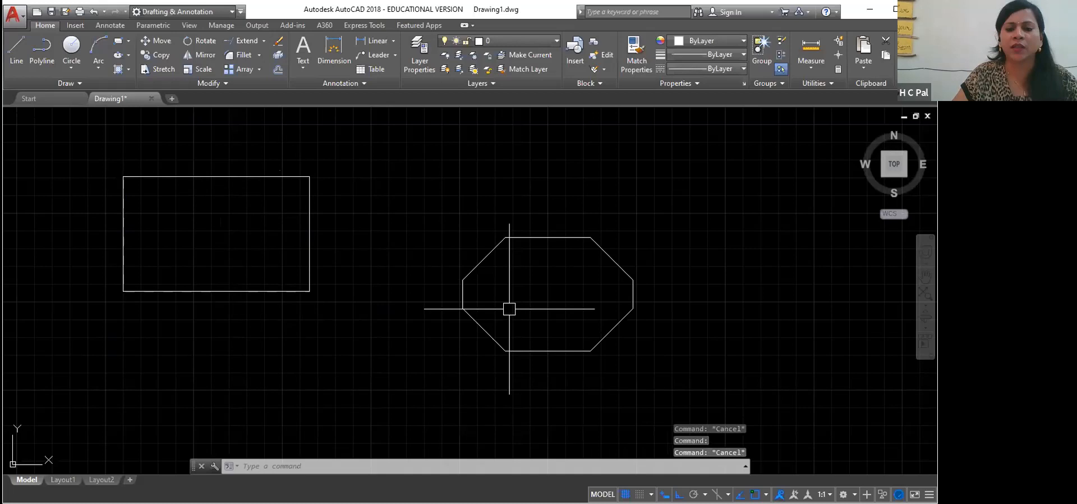
pyautogui.click(309, 212)
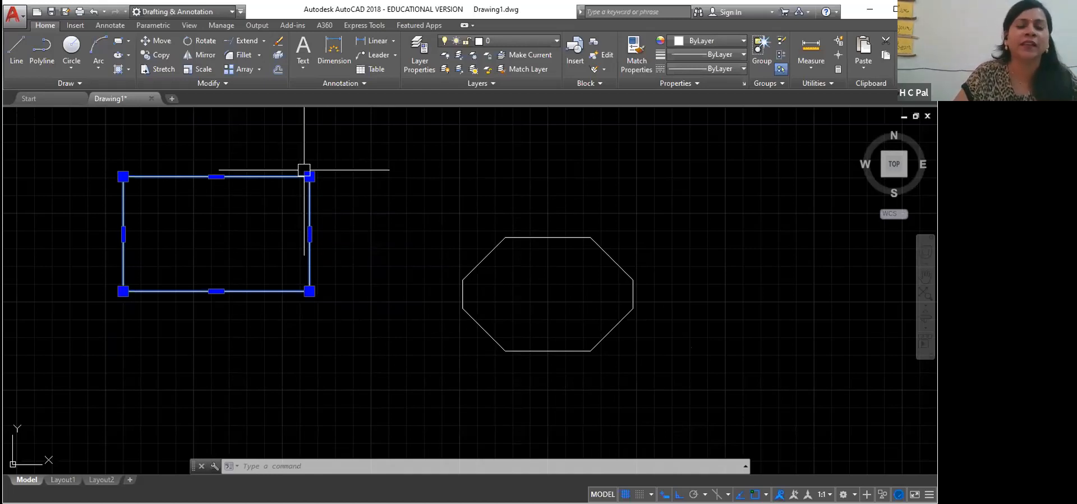
pyautogui.click(356, 215)
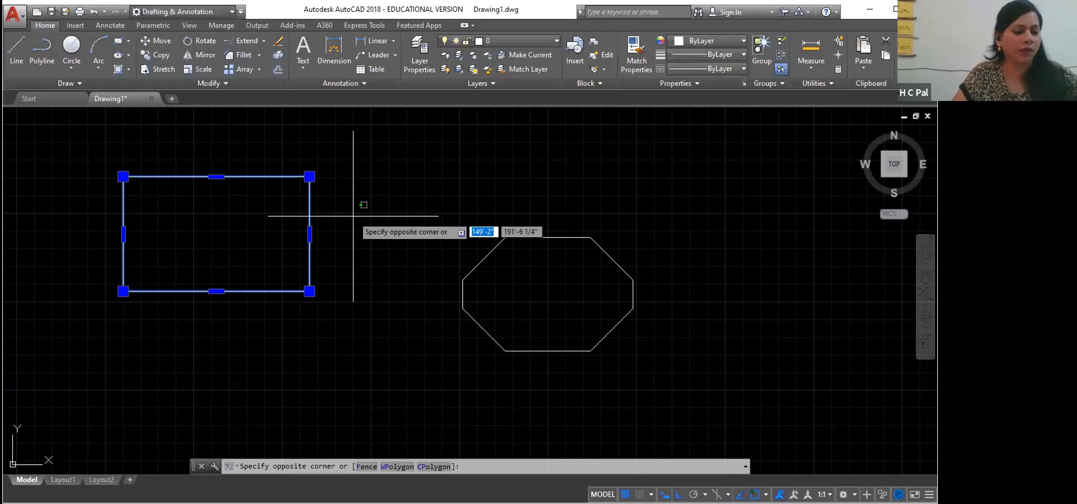
pyautogui.press('Escape')
pyautogui.press('Escape')
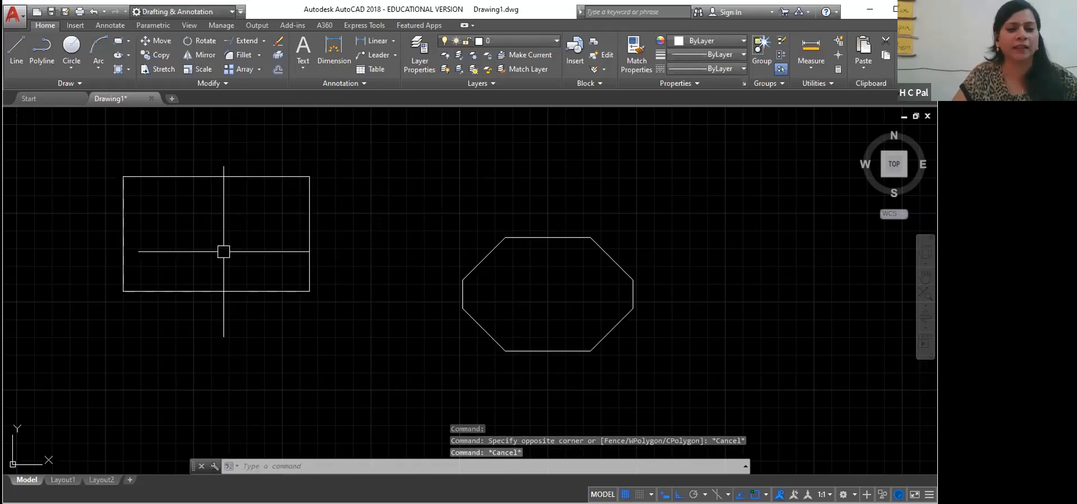
# - Chamfer the left rectangle's upper-right corner with the current distances, picking its upper edge and then its right edge
pyautogui.click(260, 57)
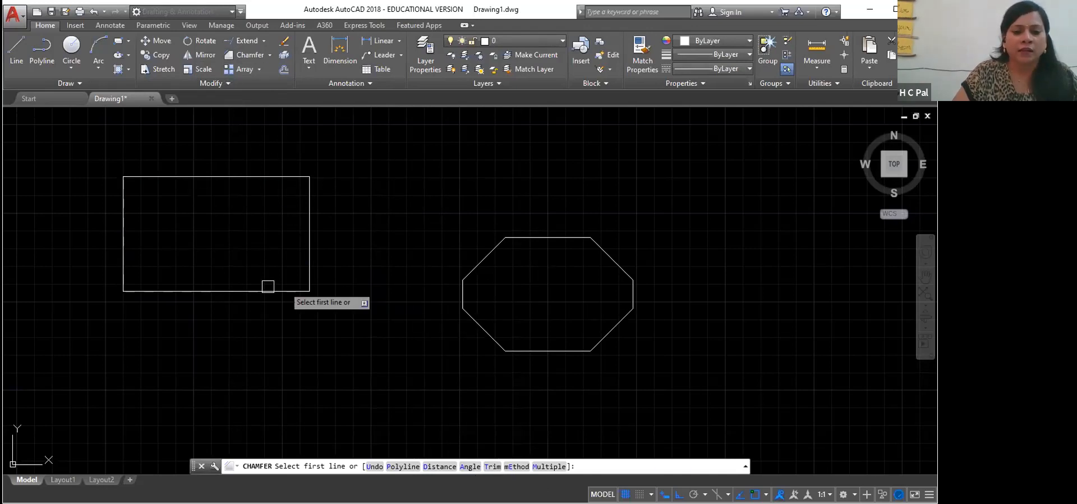
pyautogui.click(236, 178)
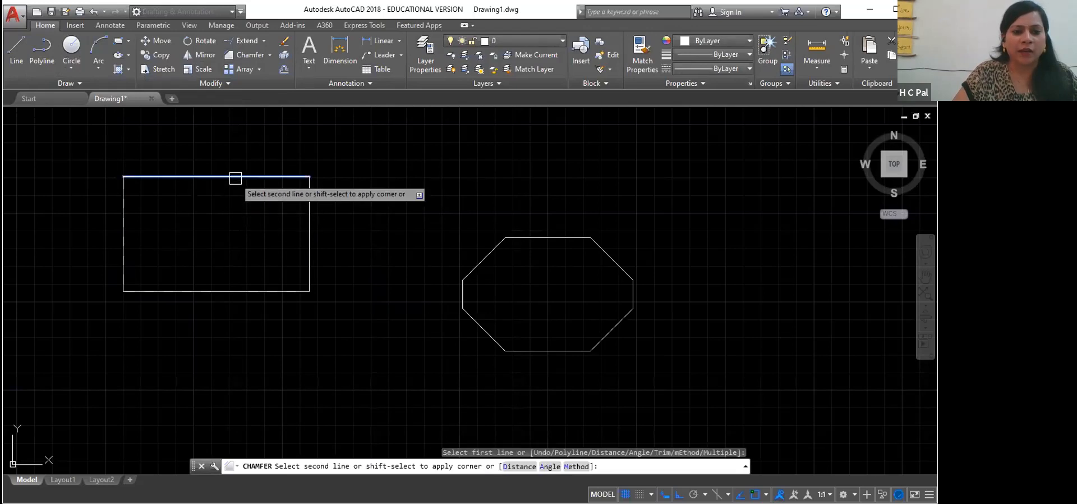
pyautogui.click(307, 225)
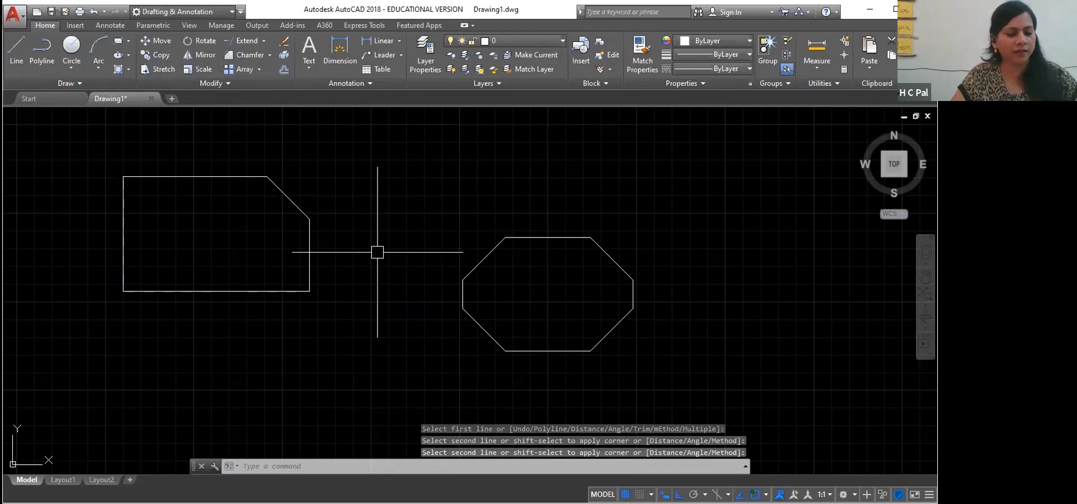
pyautogui.press('Escape')
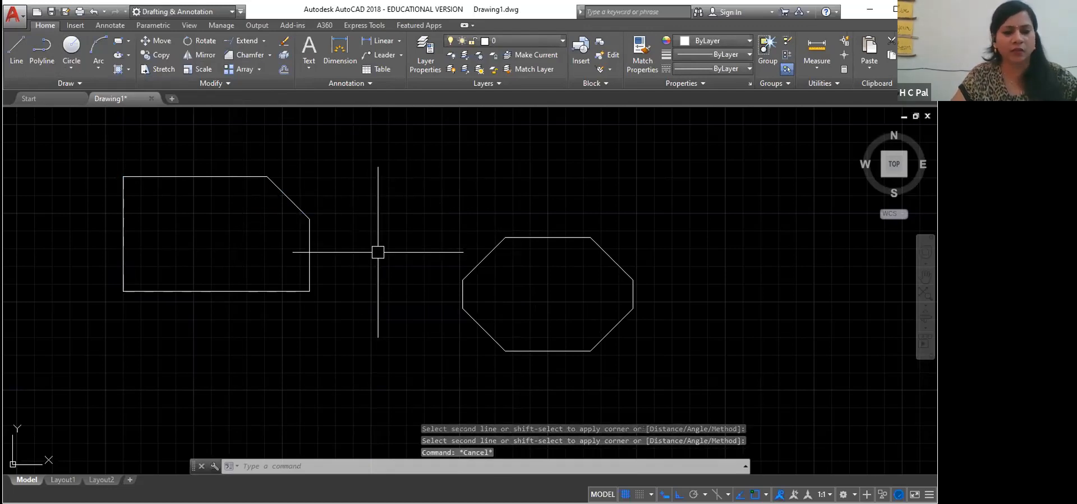
# - Erase the left chamfered rectangle and draw a fresh rectangle beside the octagonal shape
pyautogui.click(304, 212)
pyautogui.press('Delete')
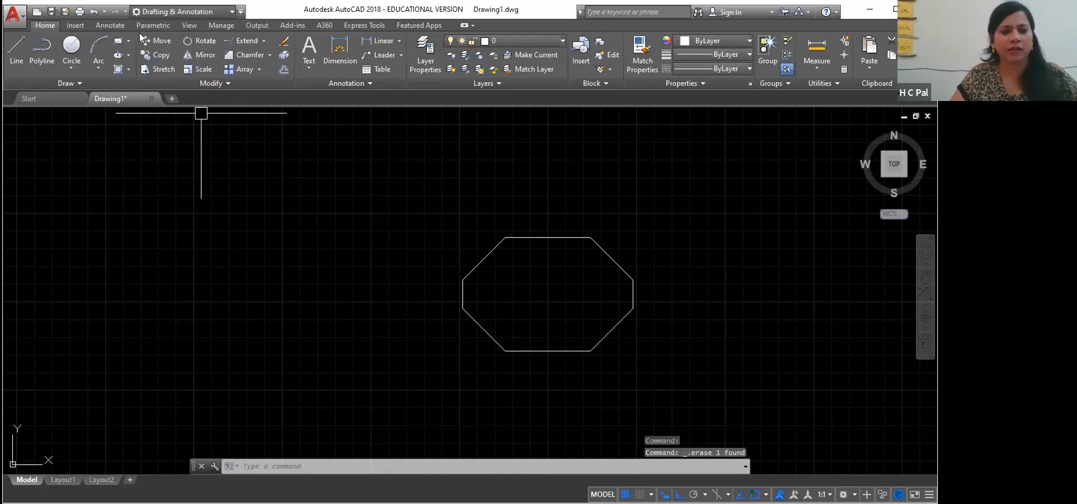
pyautogui.click(117, 41)
pyautogui.click(133, 226)
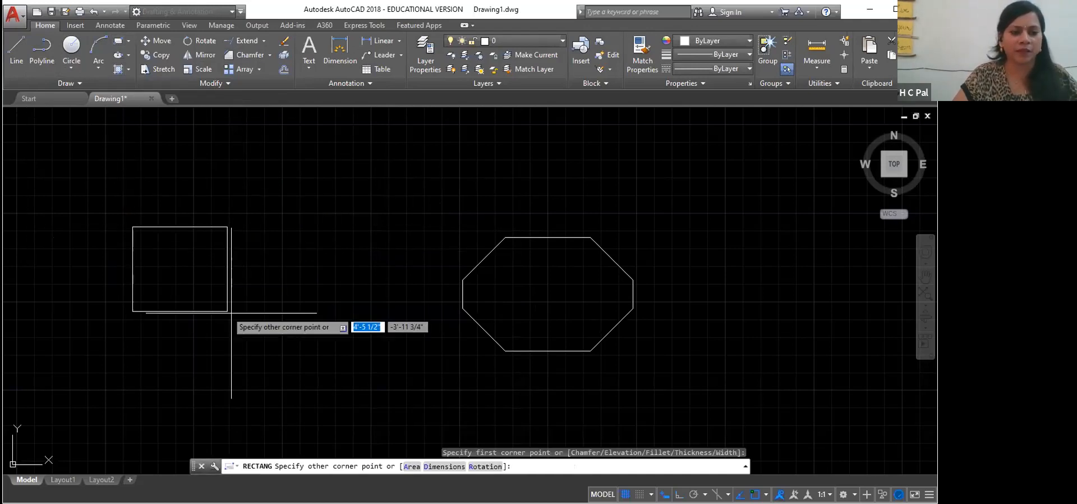
pyautogui.click(324, 338)
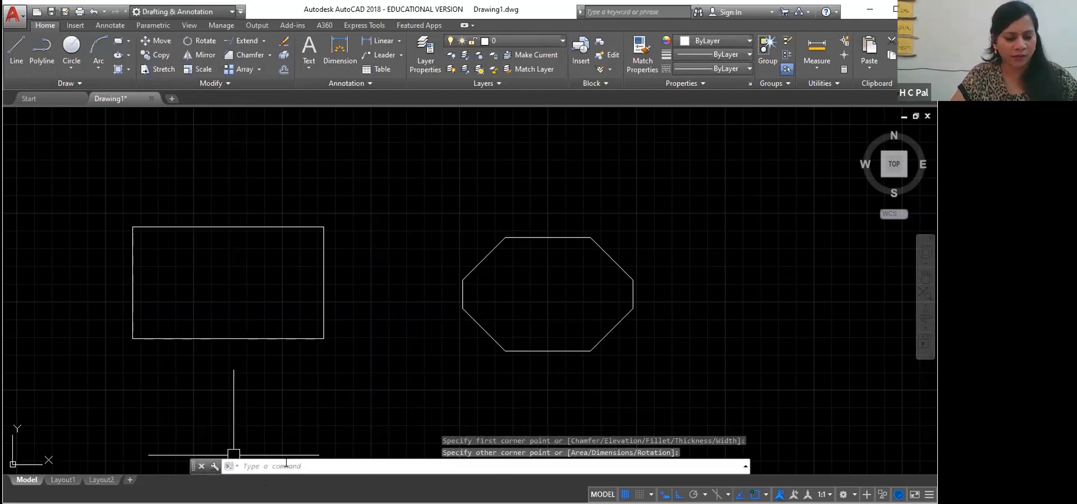
# - Chamfer all corners of the left rectangle using the Chamfer command's No trim mode and Polyline option
pyautogui.write('cham')
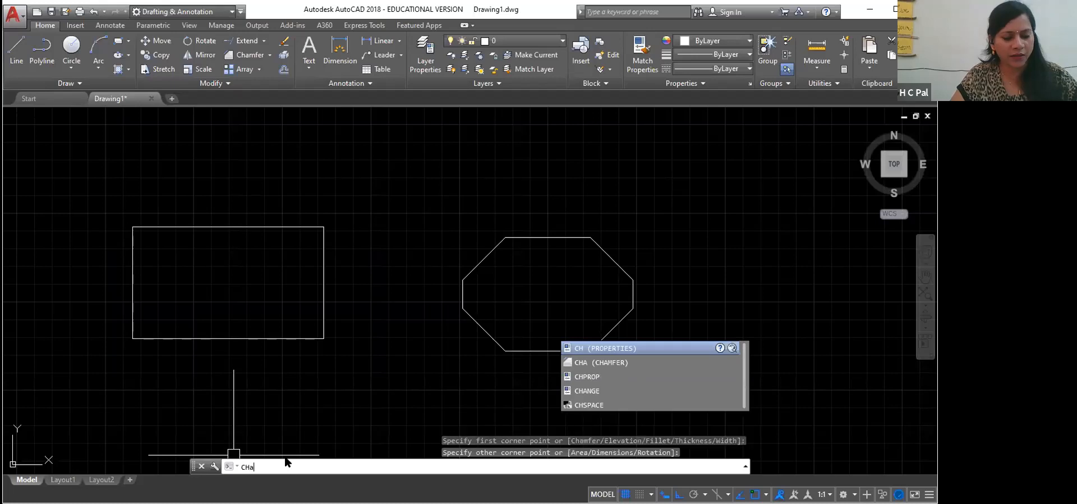
pyautogui.press('Return')
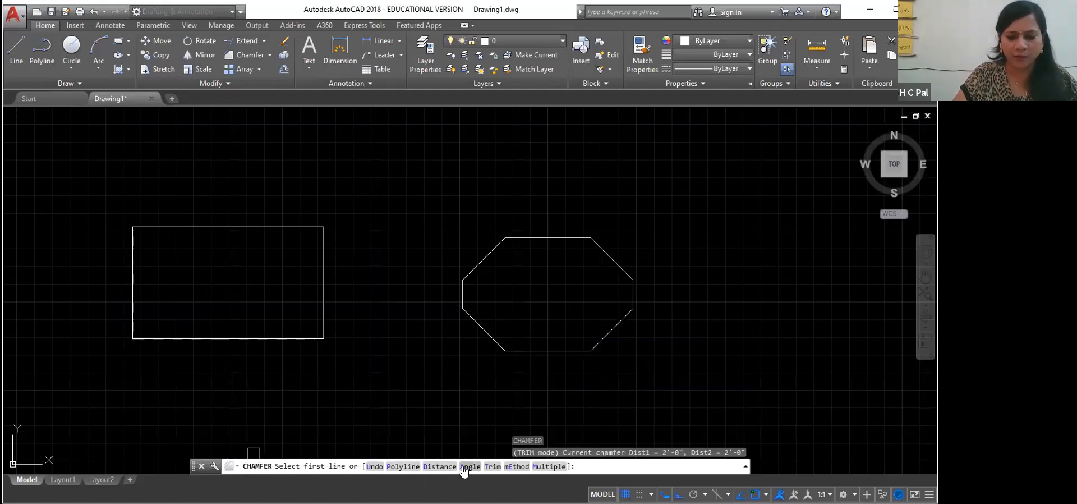
pyautogui.click(491, 467)
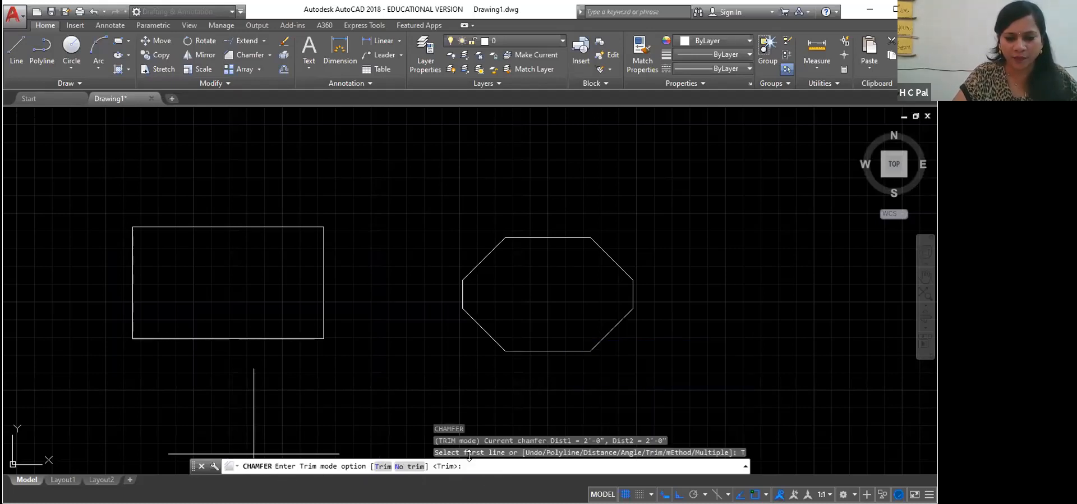
pyautogui.click(398, 464)
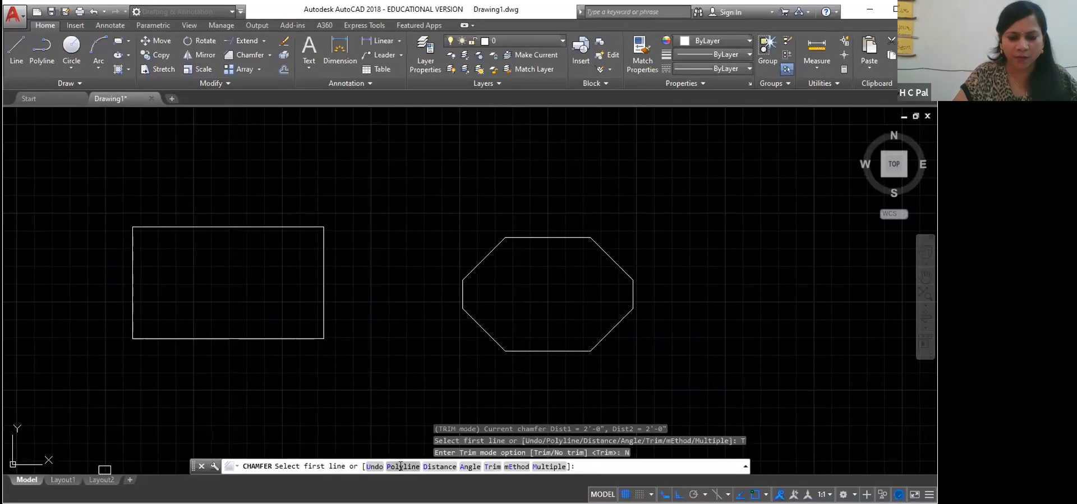
pyautogui.click(402, 466)
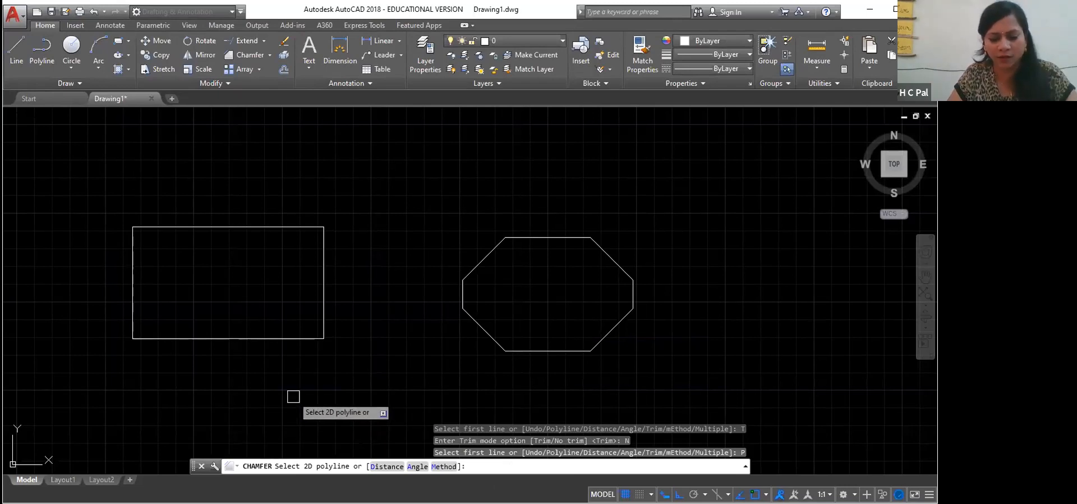
pyautogui.press('Return')
pyautogui.click(273, 339)
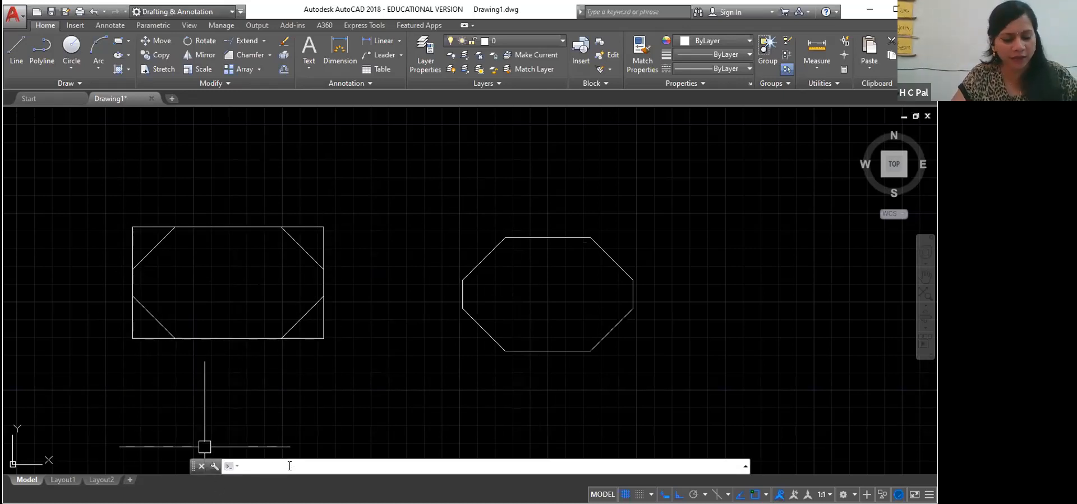
# - Switch the Chamfer command's trim mode back to Trim
pyautogui.write('ha')
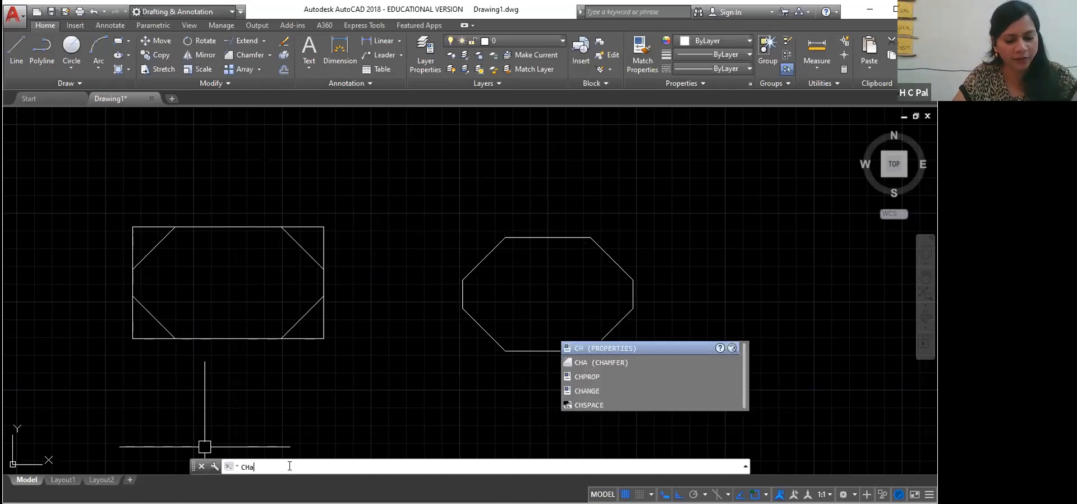
pyautogui.press('Return')
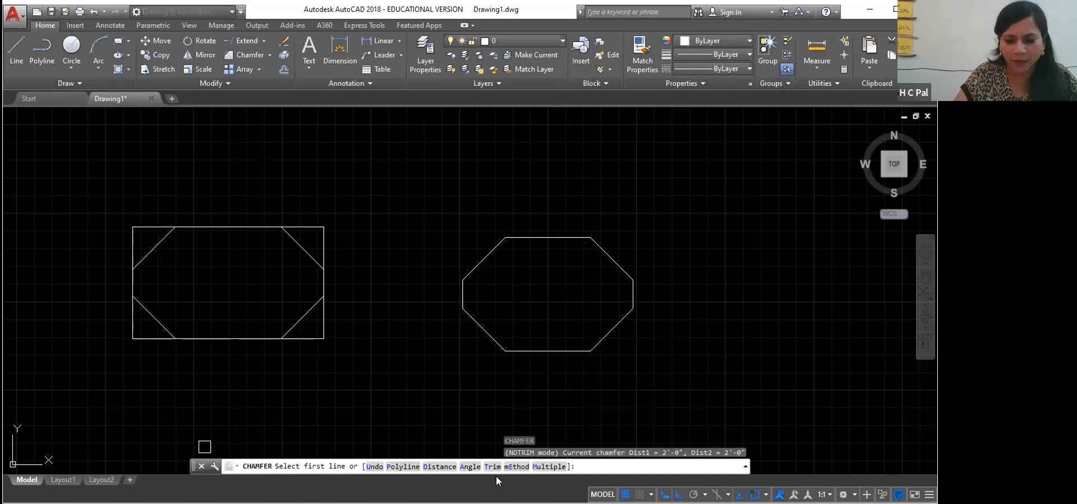
pyautogui.click(493, 466)
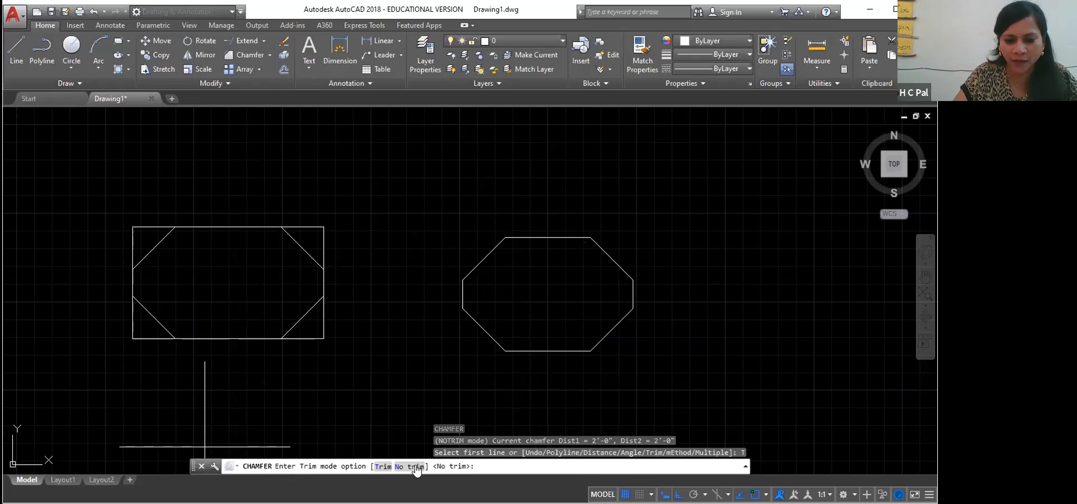
pyautogui.click(383, 466)
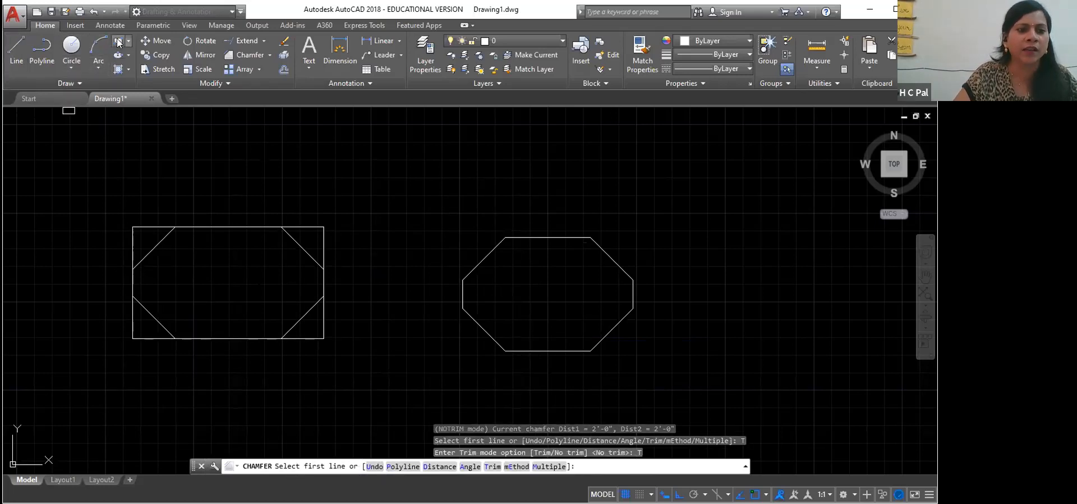
# - Draw a small rectangle above the gap between the two existing shapes
pyautogui.click(118, 43)
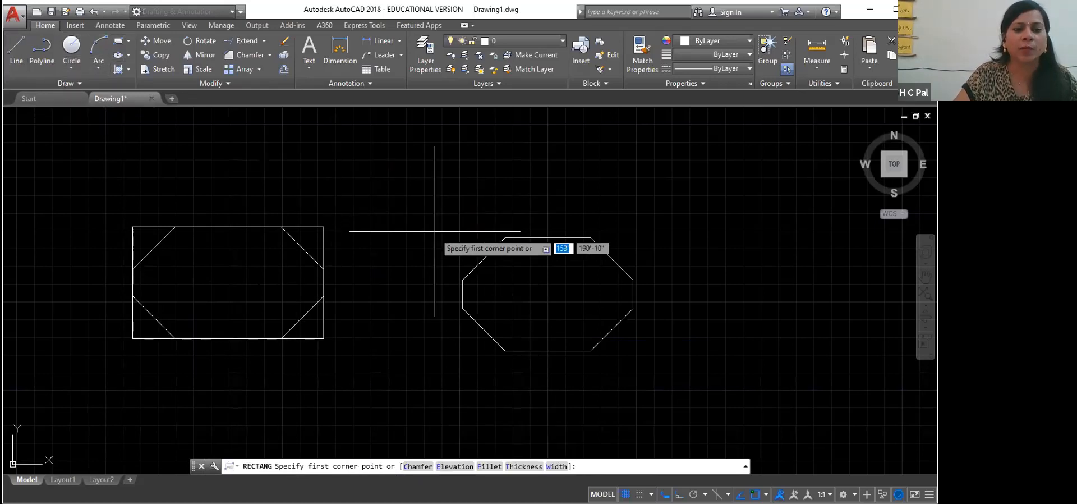
pyautogui.click(289, 149)
pyautogui.click(394, 205)
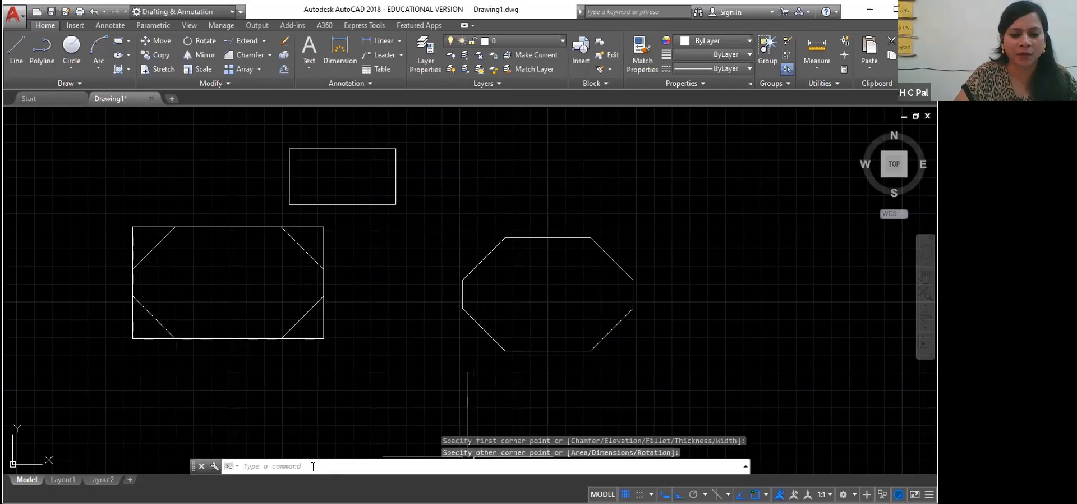
# - Chamfer the small upper rectangle with the Polyline option, entering .5 at the polyline selection prompt
pyautogui.write('cha')
pyautogui.press('Return')
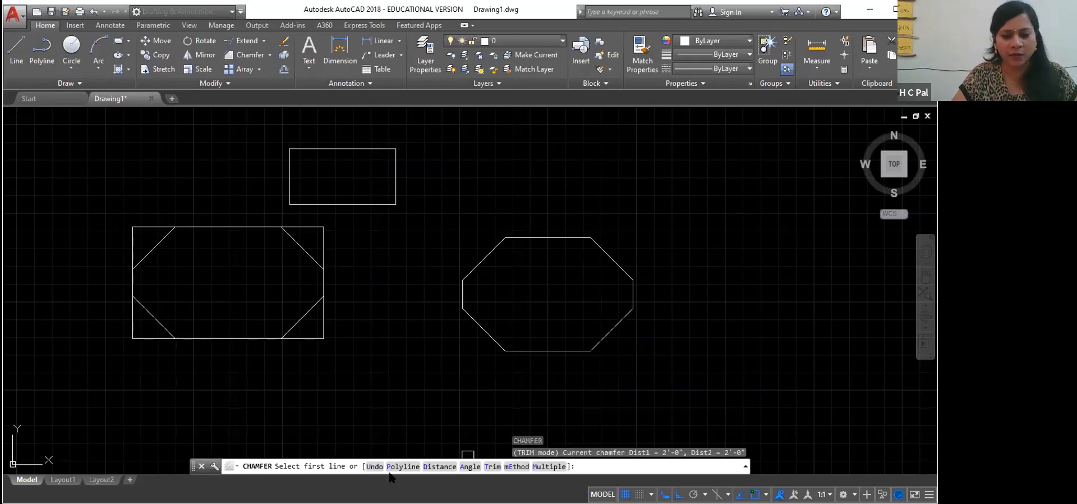
pyautogui.write('P')
pyautogui.press('Return')
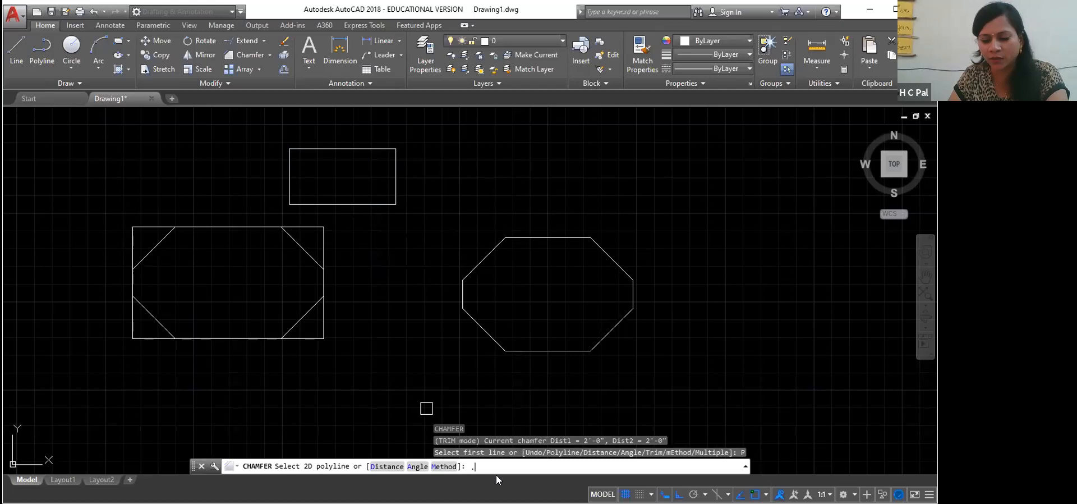
pyautogui.press('Return')
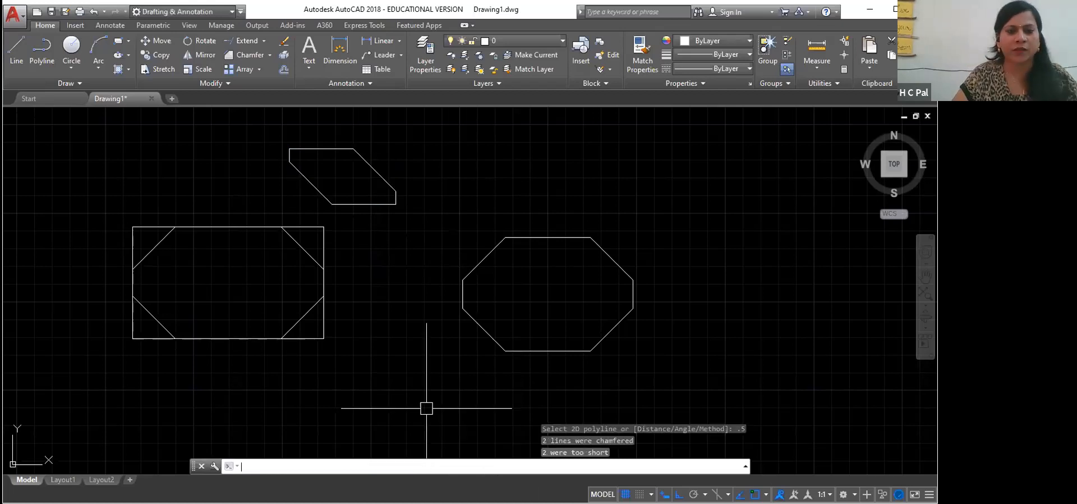
# - Clear any pending command and erase all objects in the drawing
pyautogui.scroll(2, 356, 204)
pyautogui.scroll(2, 356, 204)
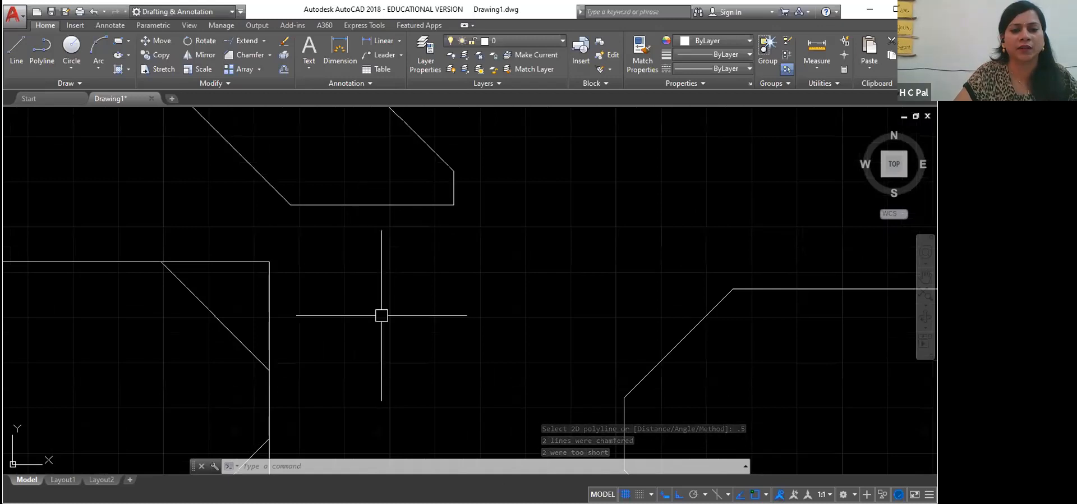
pyautogui.rightClick(393, 348)
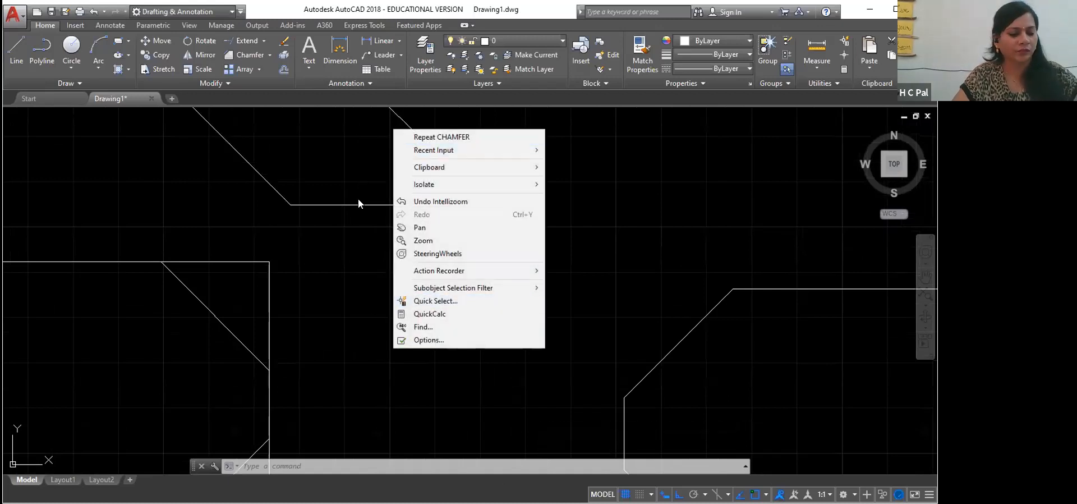
pyautogui.press('Escape')
pyautogui.press('Escape')
pyautogui.press('Escape')
pyautogui.press('Escape')
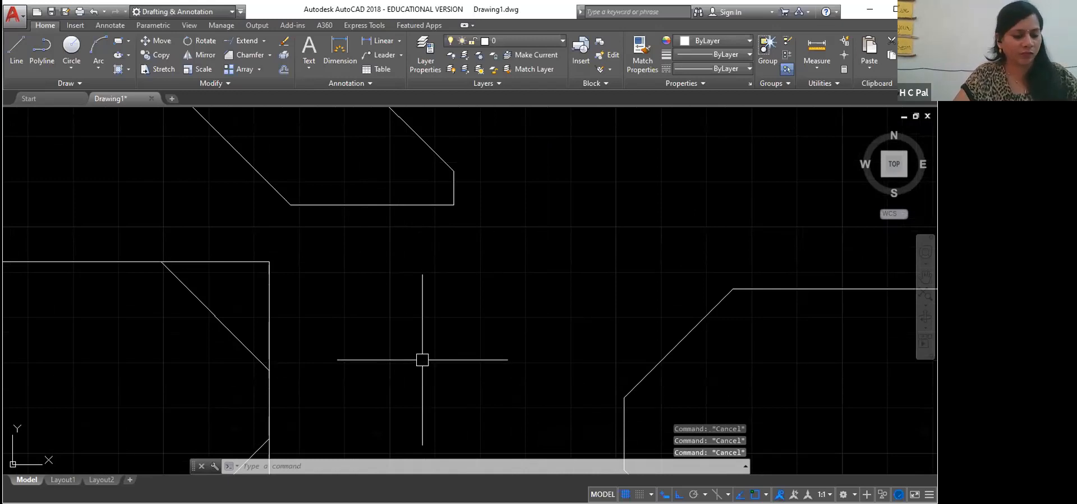
pyautogui.hotkey('ctrl', 'a')
pyautogui.press('Delete')
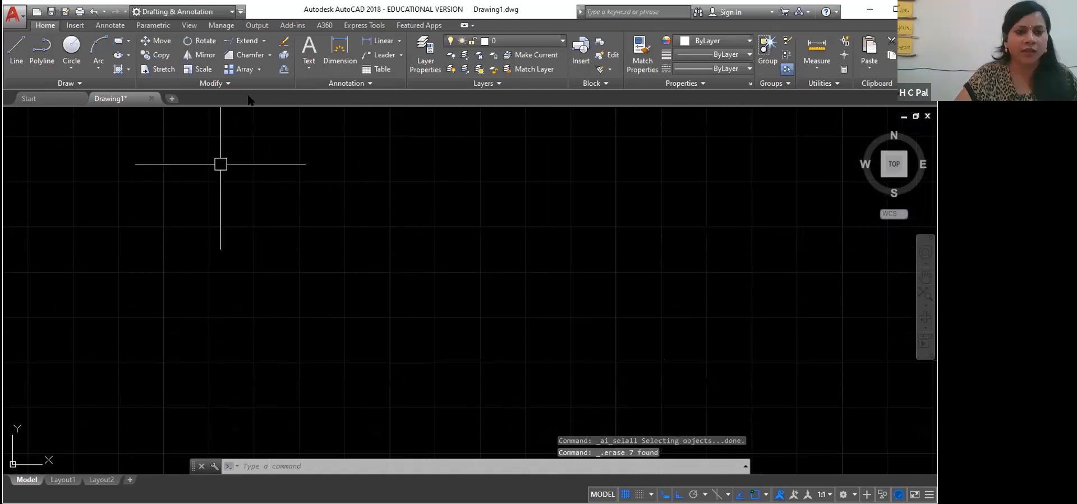
# - Draw a new sample rectangle in the empty drawing area
pyautogui.click(252, 54)
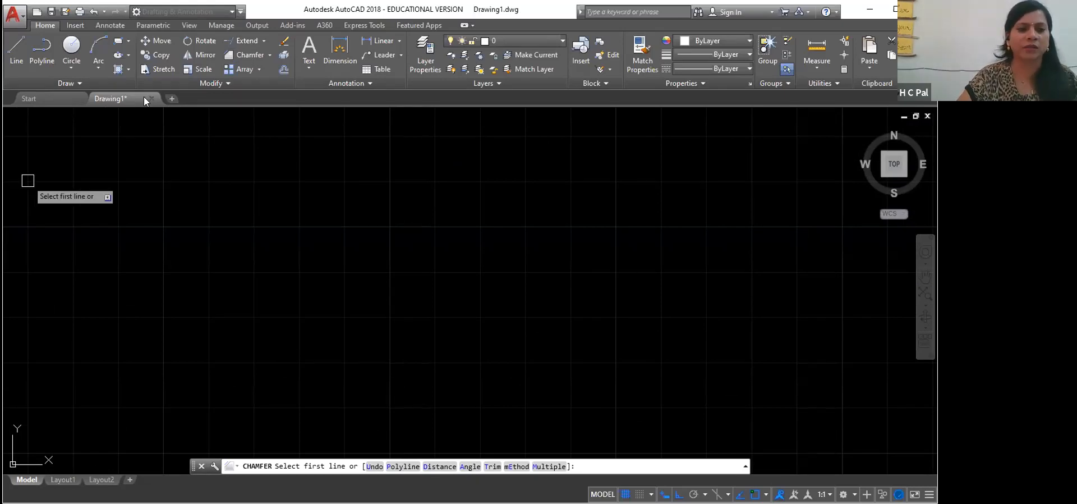
pyautogui.click(118, 44)
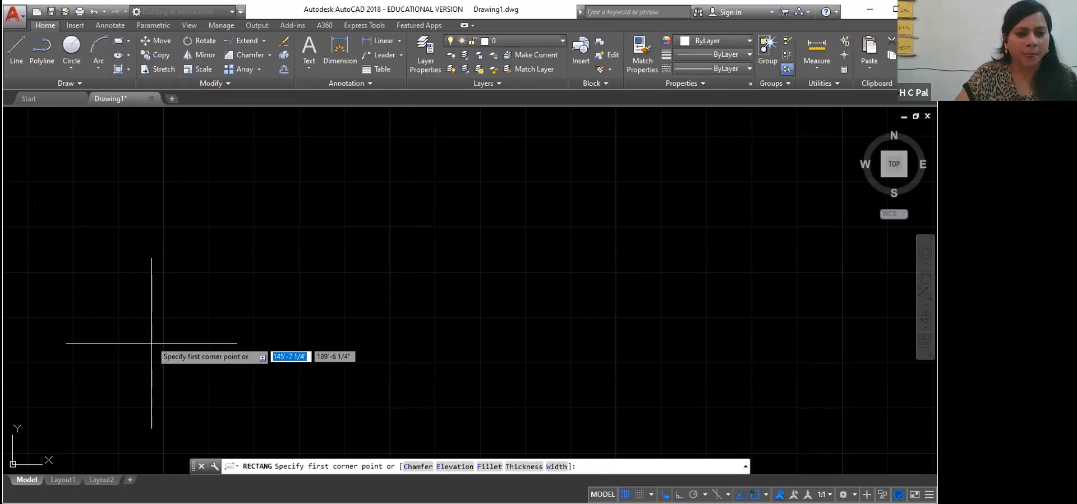
pyautogui.click(163, 210)
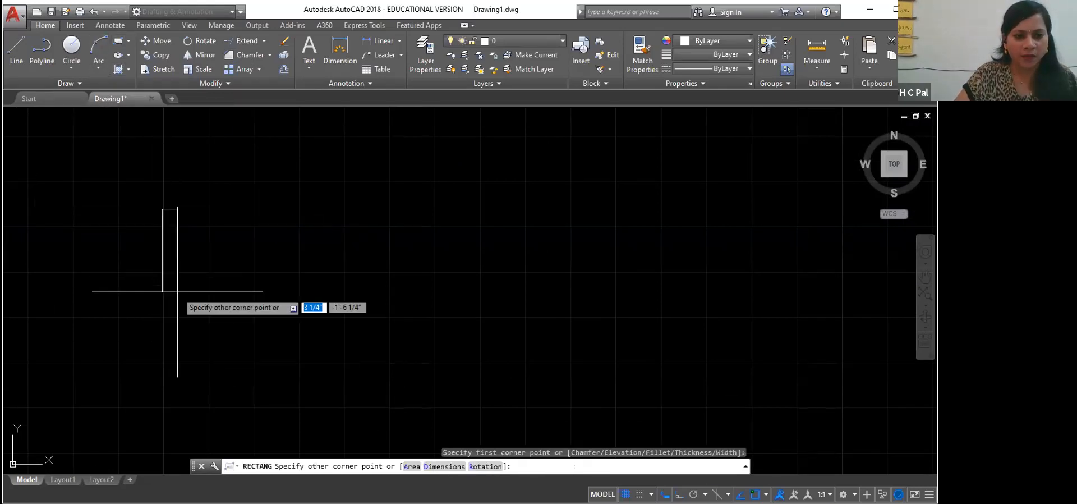
pyautogui.click(399, 322)
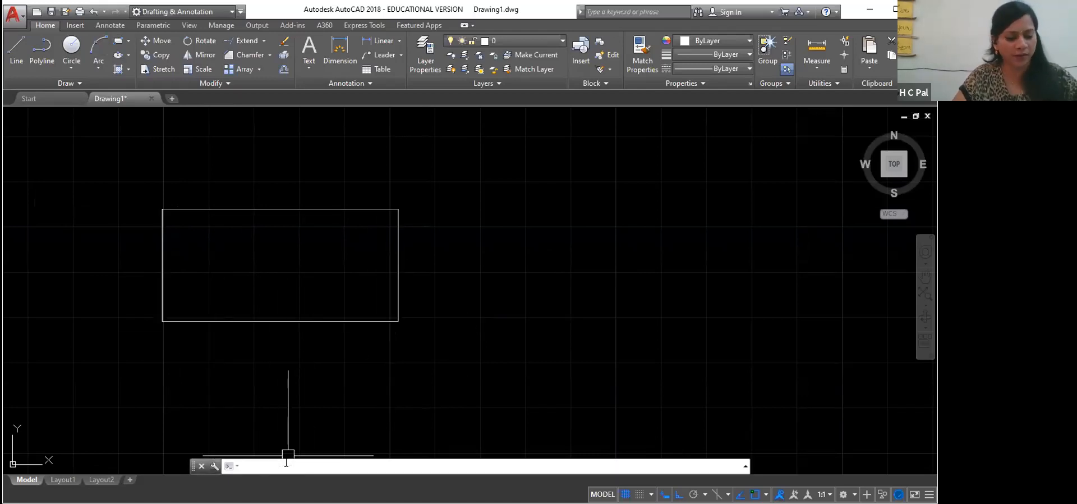
# - Try to chamfer the rectangle's lower-right corner with the Angle option, using length 5' and angle 45, picking the lower then right edge
pyautogui.write('ha')
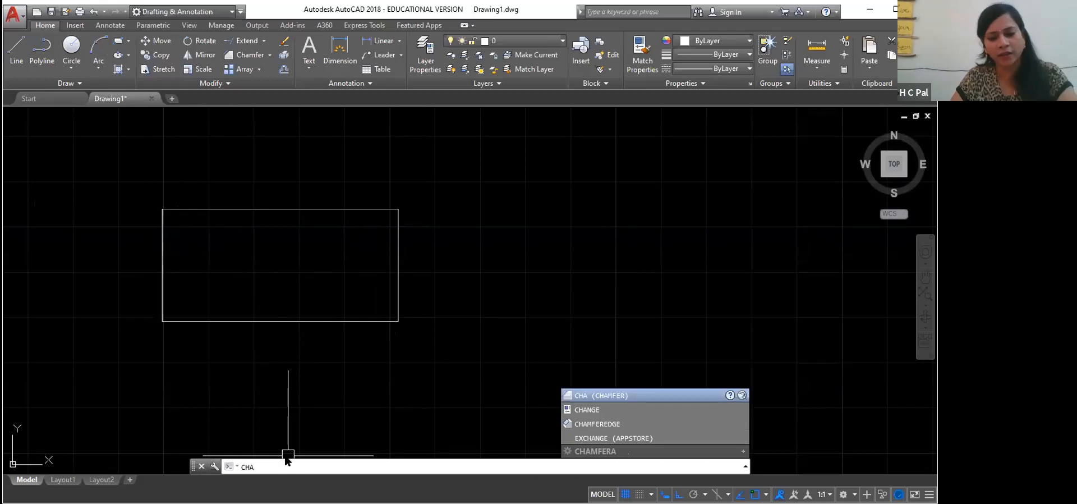
pyautogui.press('Return')
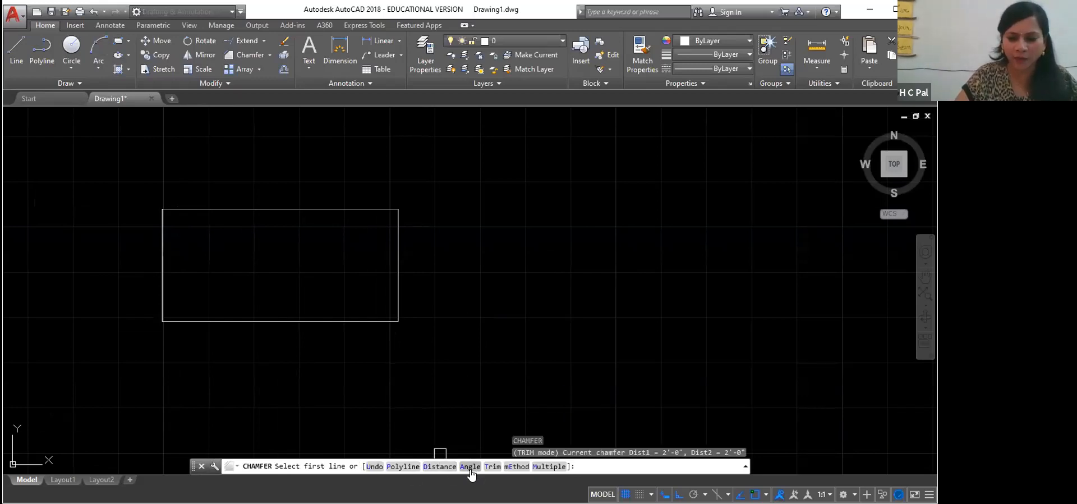
pyautogui.click(470, 466)
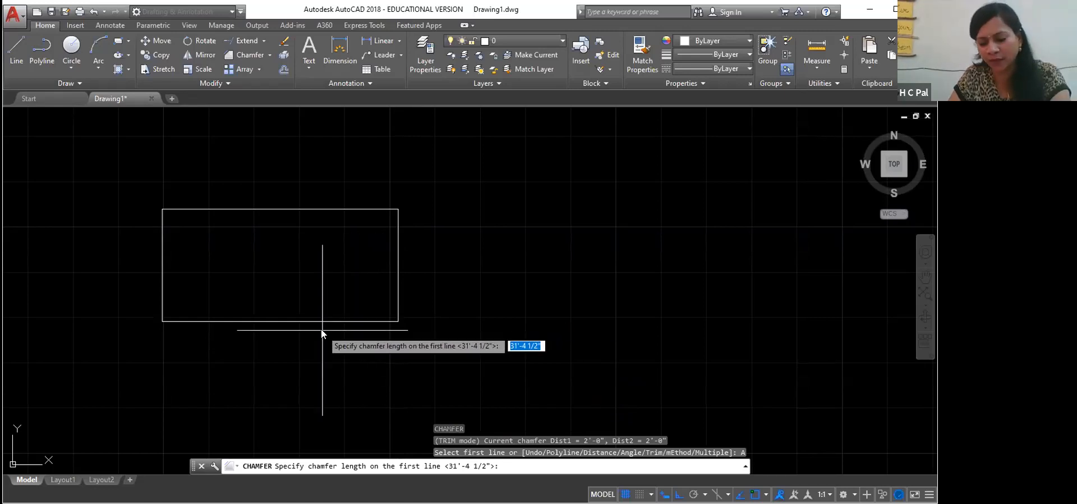
pyautogui.write('5')
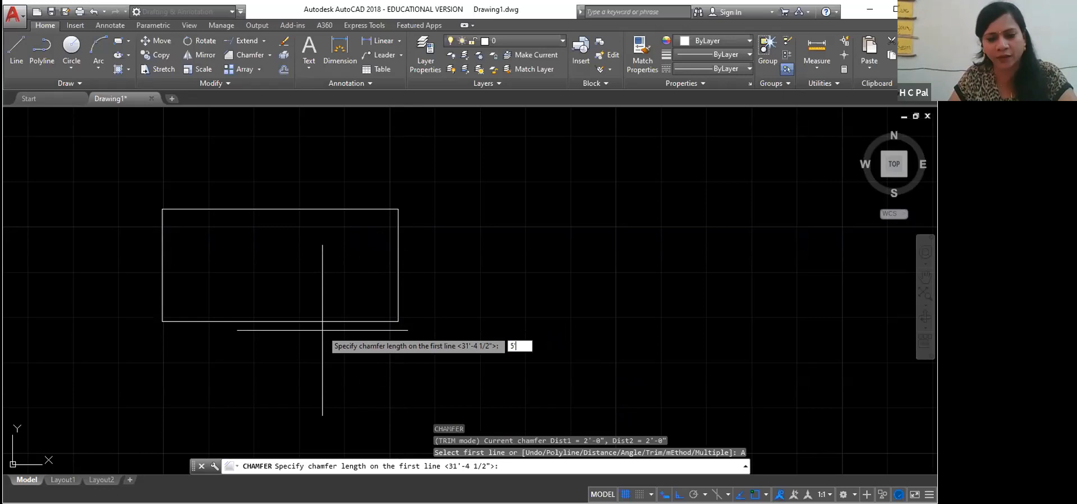
pyautogui.write("'")
pyautogui.press('Return')
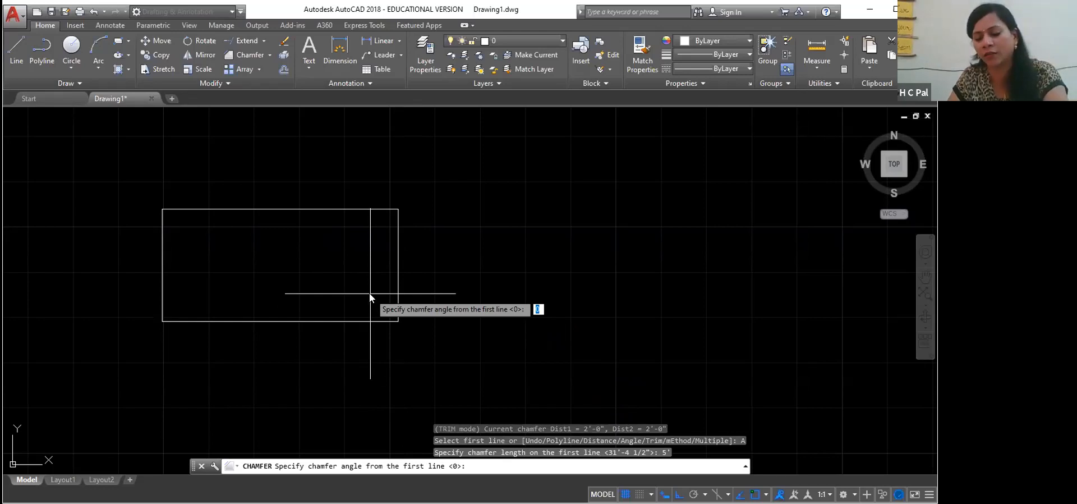
pyautogui.write('45')
pyautogui.press('Return')
pyautogui.click(356, 321)
pyautogui.click(396, 275)
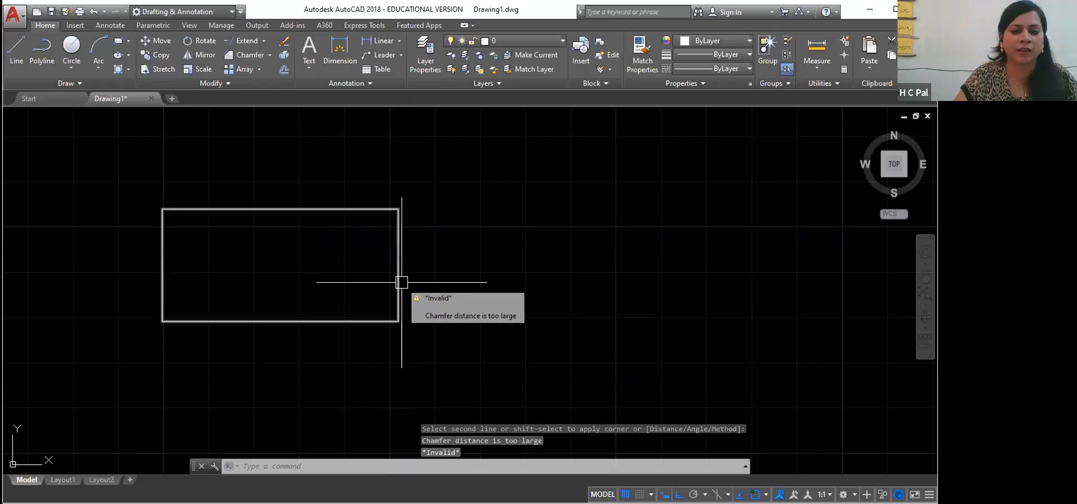
pyautogui.click(397, 280)
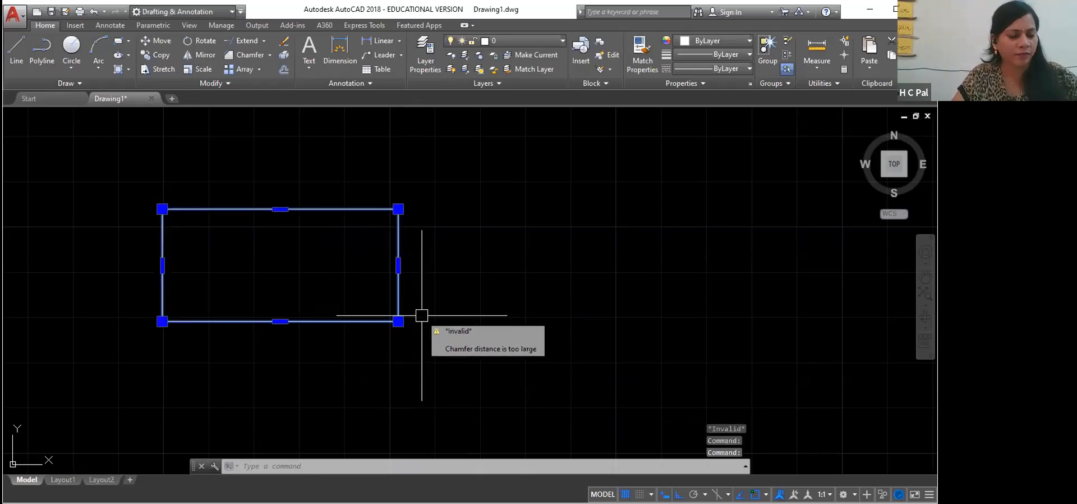
pyautogui.press('Escape')
pyautogui.press('Escape')
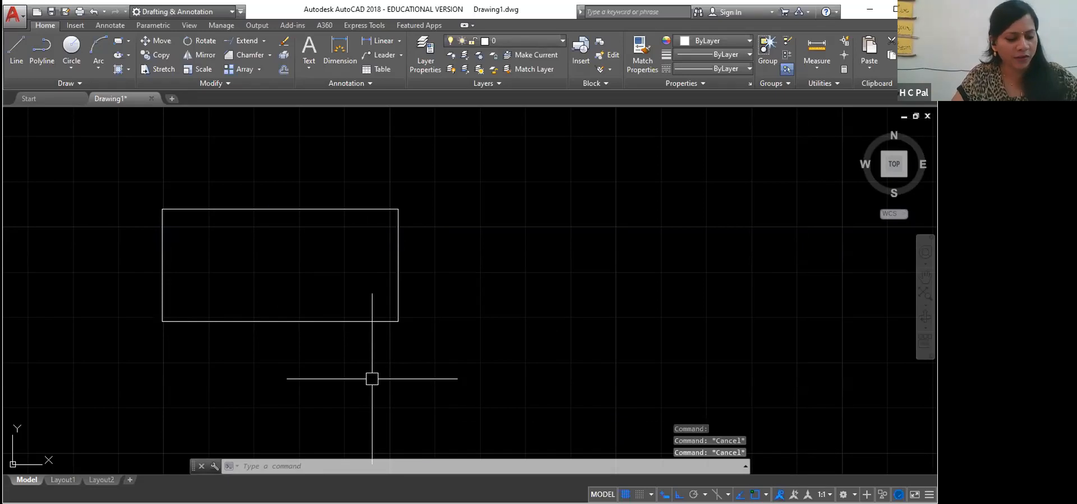
# - Retry the Angle-option chamfer on the rectangle's lower-right corner, accepting length 5' and angle 45, then clear the selection
pyautogui.write('CHA')
pyautogui.press('Return')
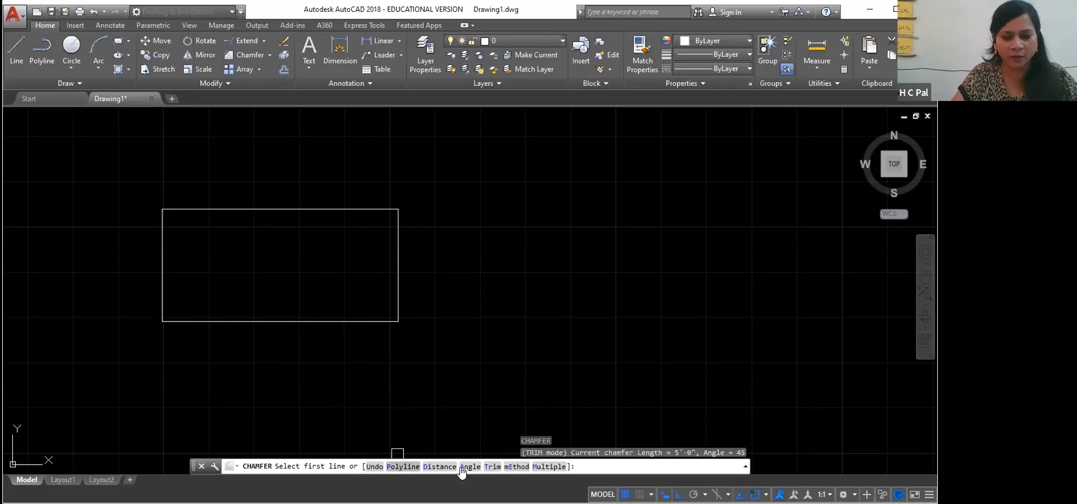
pyautogui.write('A')
pyautogui.press('Return')
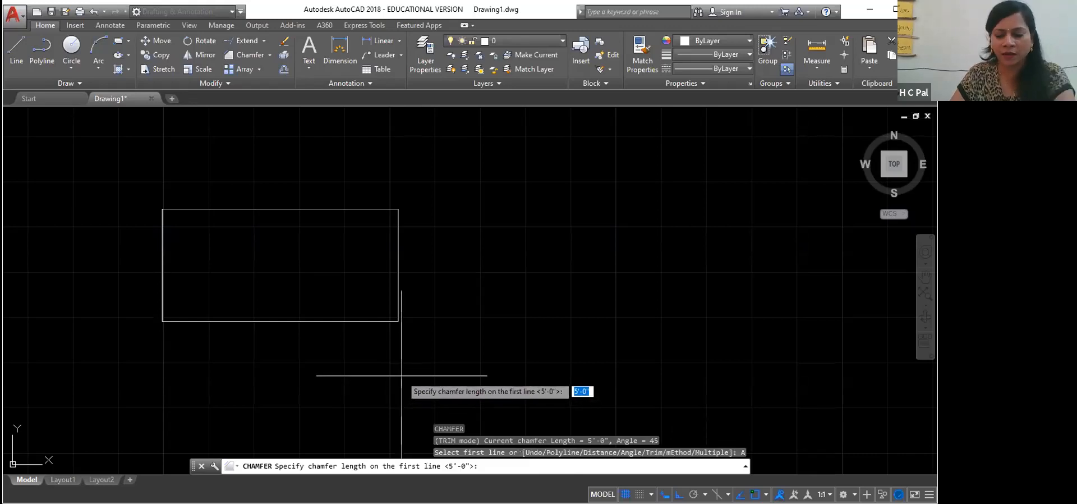
pyautogui.press('Return')
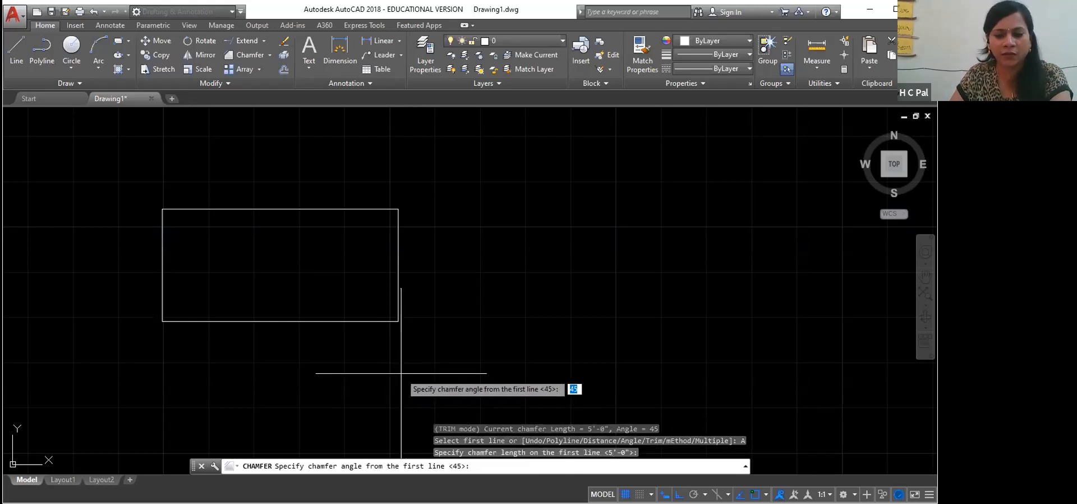
pyautogui.press('Return')
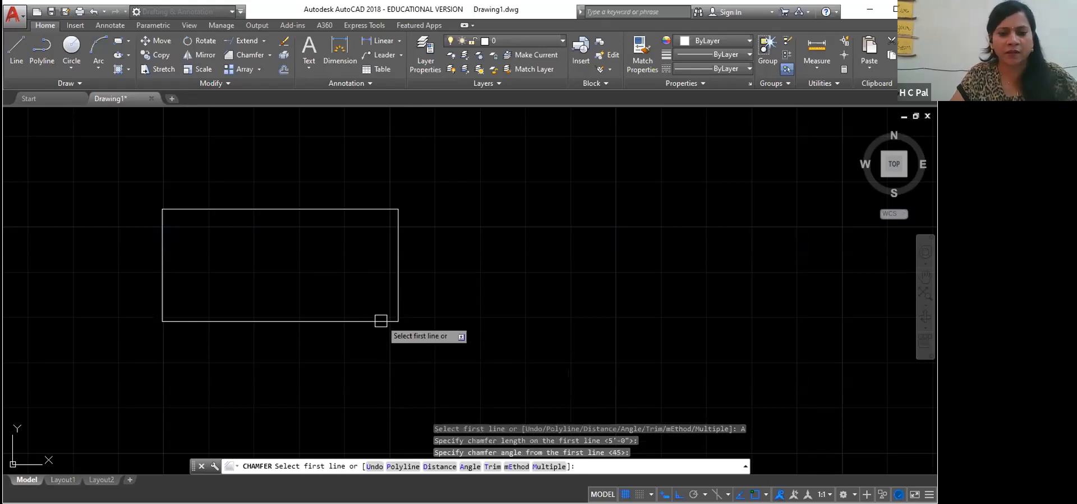
pyautogui.click(371, 321)
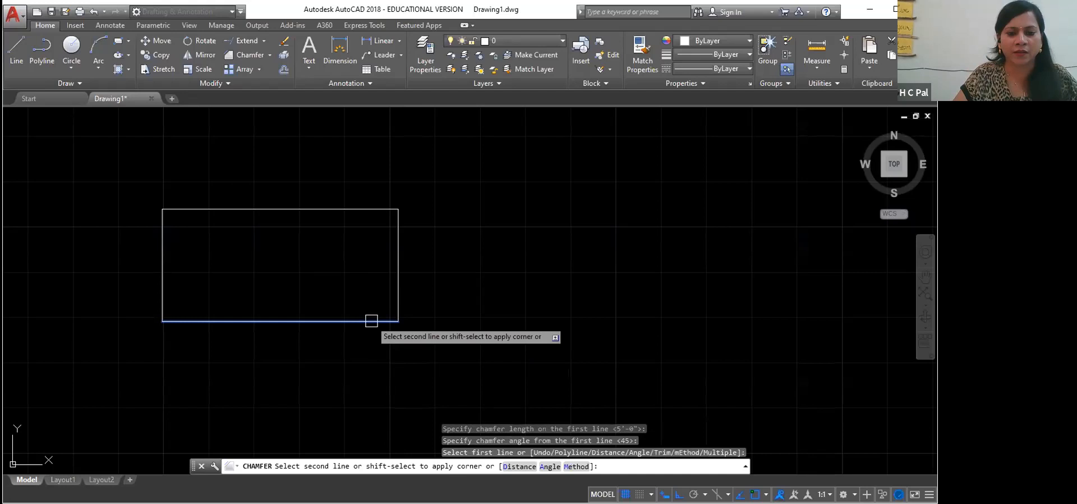
pyautogui.click(398, 272)
pyautogui.click(399, 267)
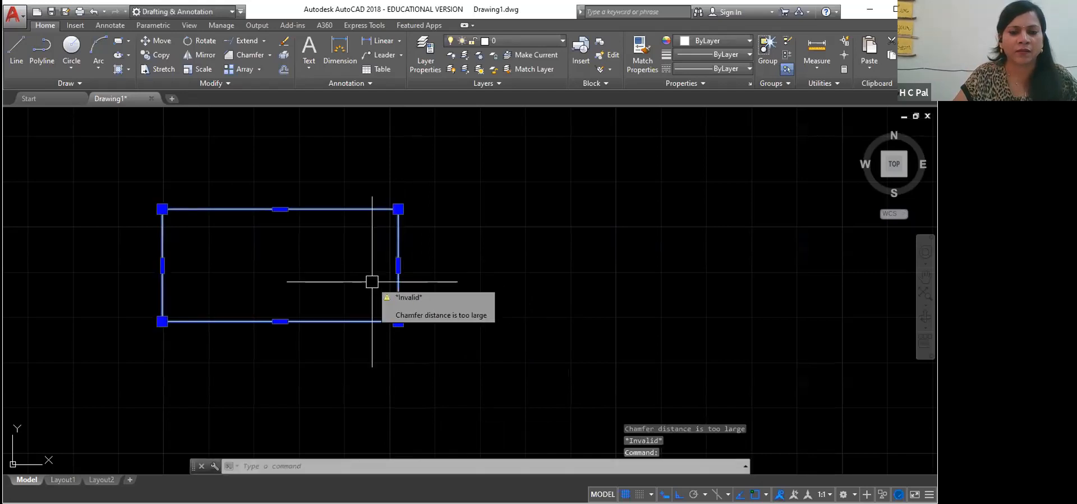
pyautogui.click(371, 306)
pyautogui.press('Escape')
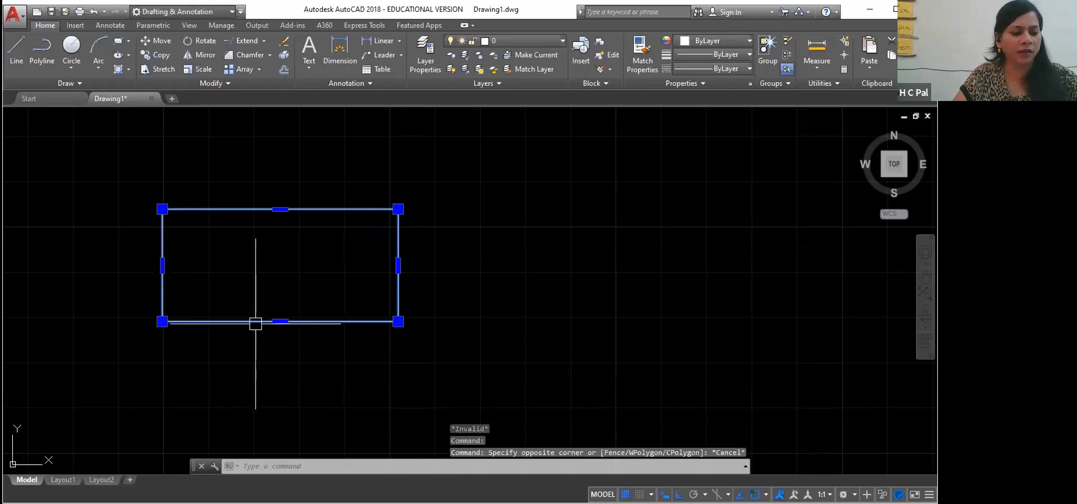
pyautogui.press('Escape')
# - Chamfer the rectangle's lower-right corner with the Angle option, using length 1' and angle 30, picking the lower edge first and the right edge second
pyautogui.scroll(3, 281, 355)
pyautogui.scroll(2, 281, 355)
pyautogui.scroll(-5, 309, 392)
pyautogui.scroll(2, 355, 348)
pyautogui.scroll(-2, 356, 348)
pyautogui.scroll(2, 460, 365)
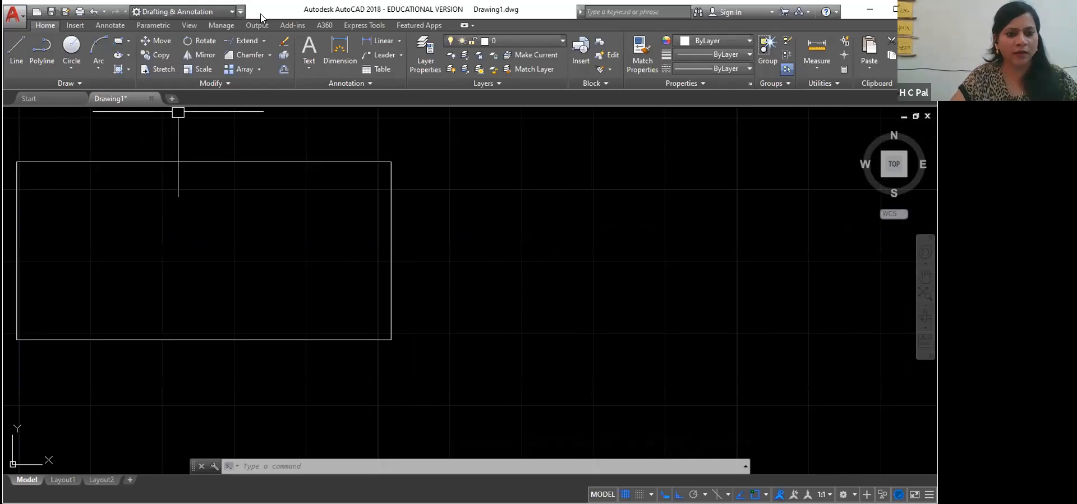
pyautogui.click(247, 54)
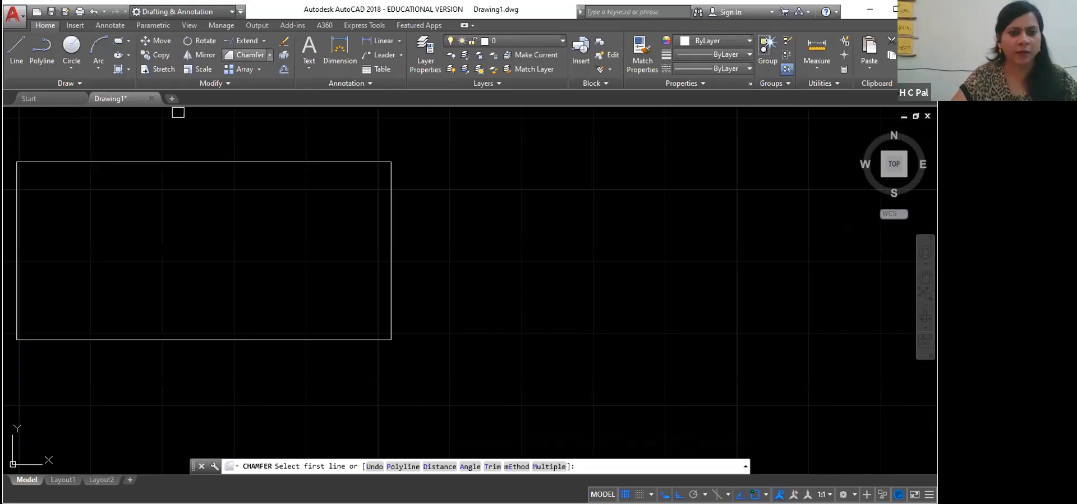
pyautogui.click(471, 465)
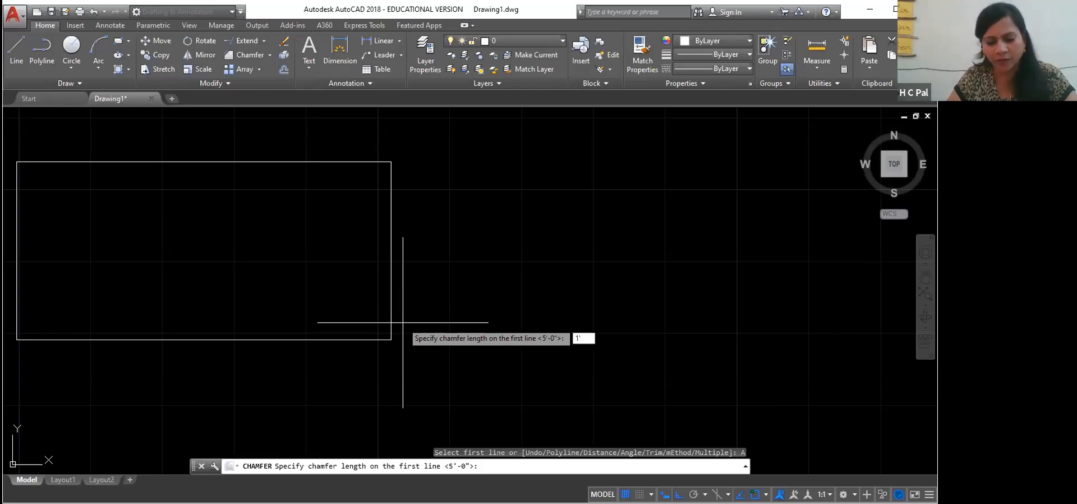
pyautogui.press('Return')
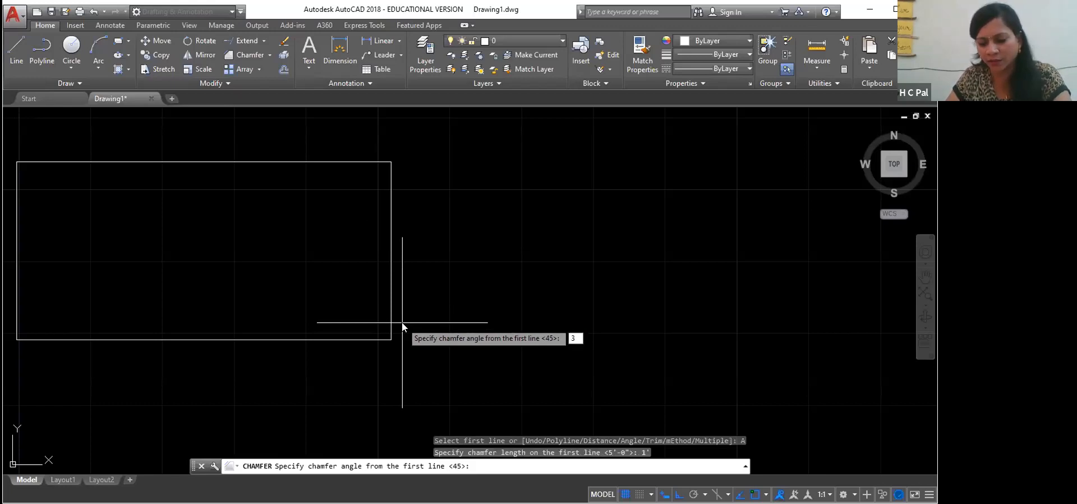
pyautogui.press('Return')
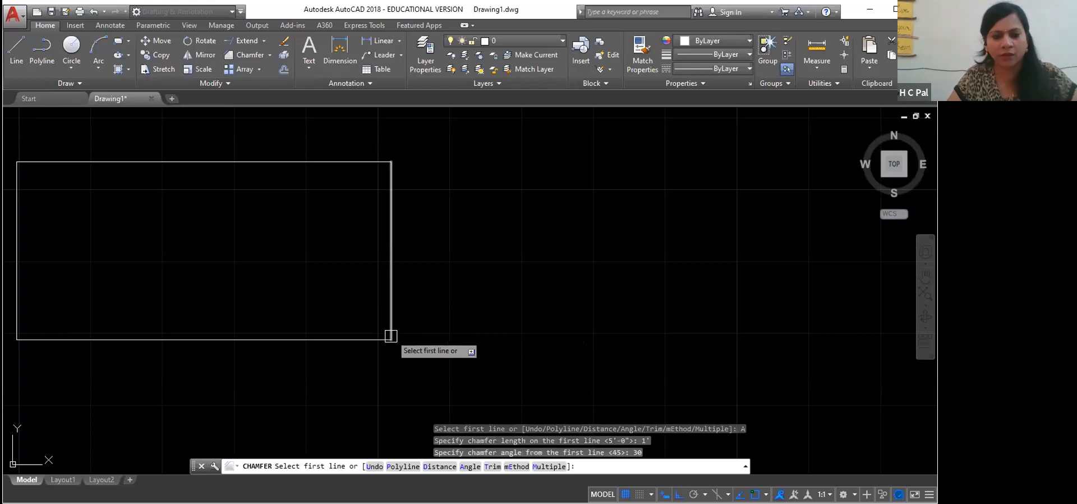
pyautogui.click(370, 338)
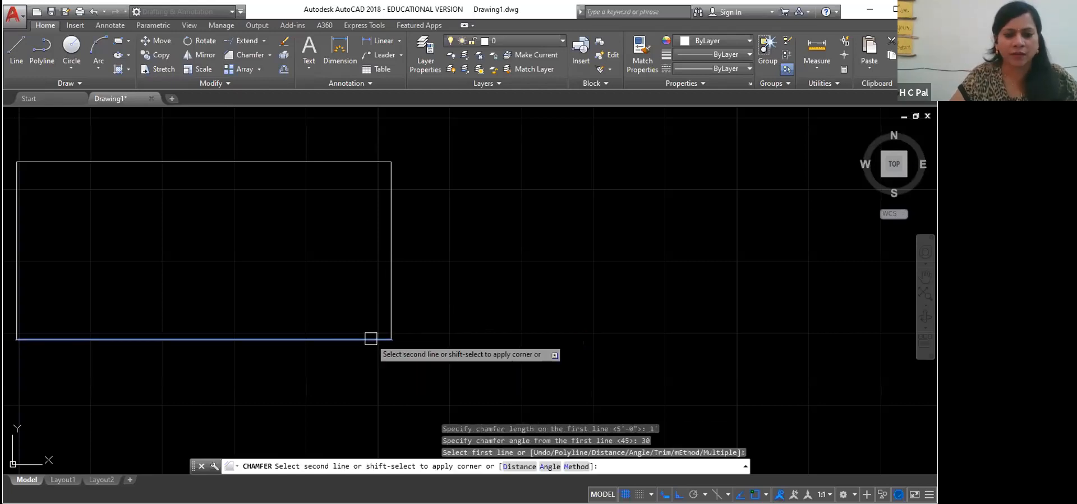
pyautogui.click(391, 333)
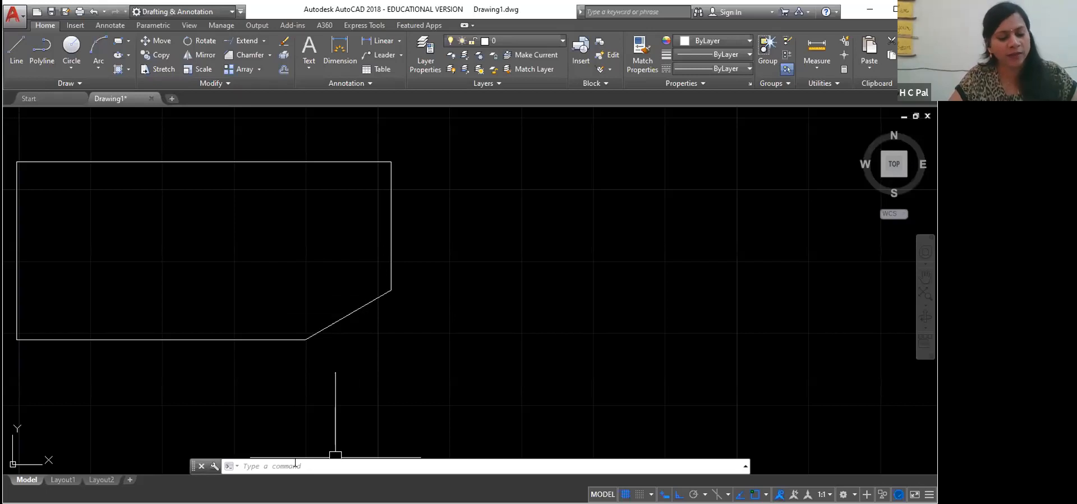
# - Chamfer the rectangle's upper-right corner with the Angle option, using length 1' and angle 45, picking the upper edge first and the right edge second
pyautogui.write('CHa')
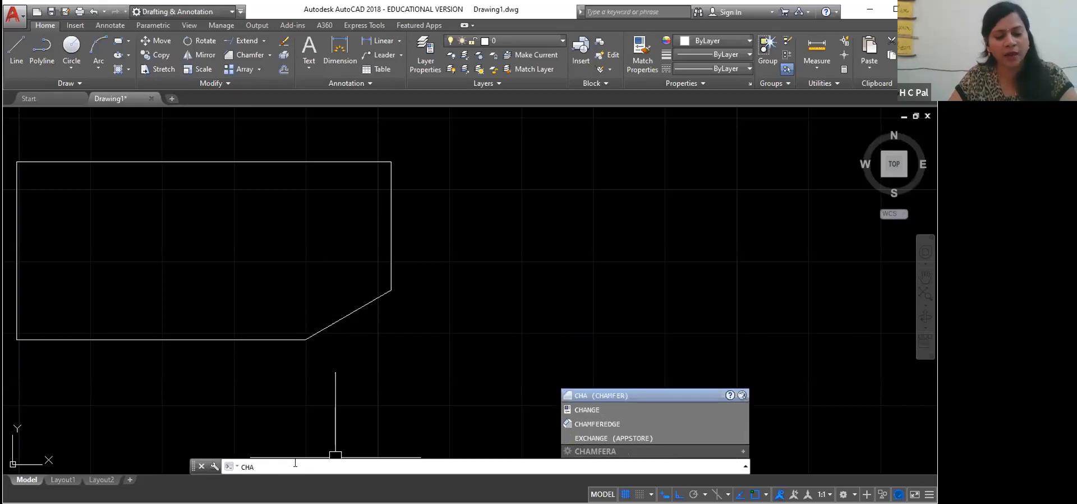
pyautogui.press('Return')
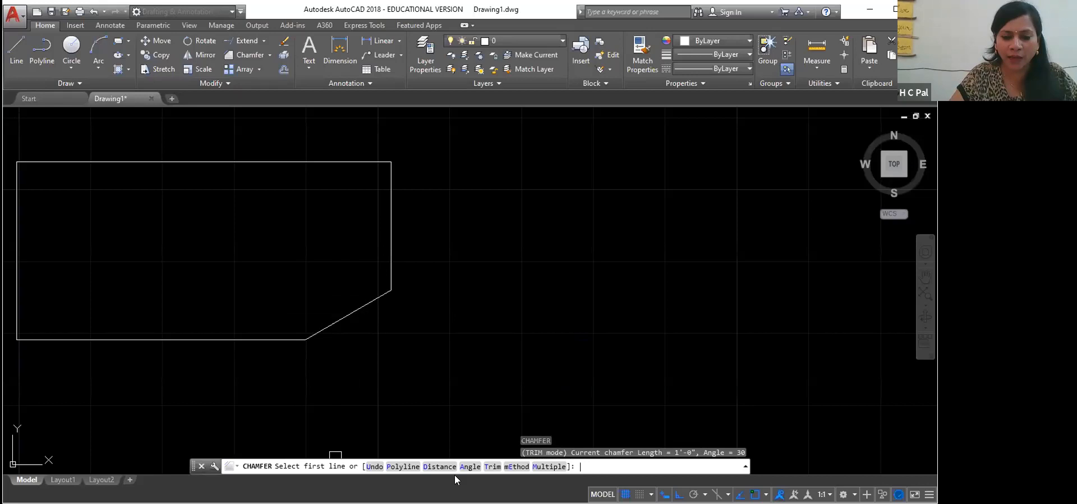
pyautogui.click(471, 466)
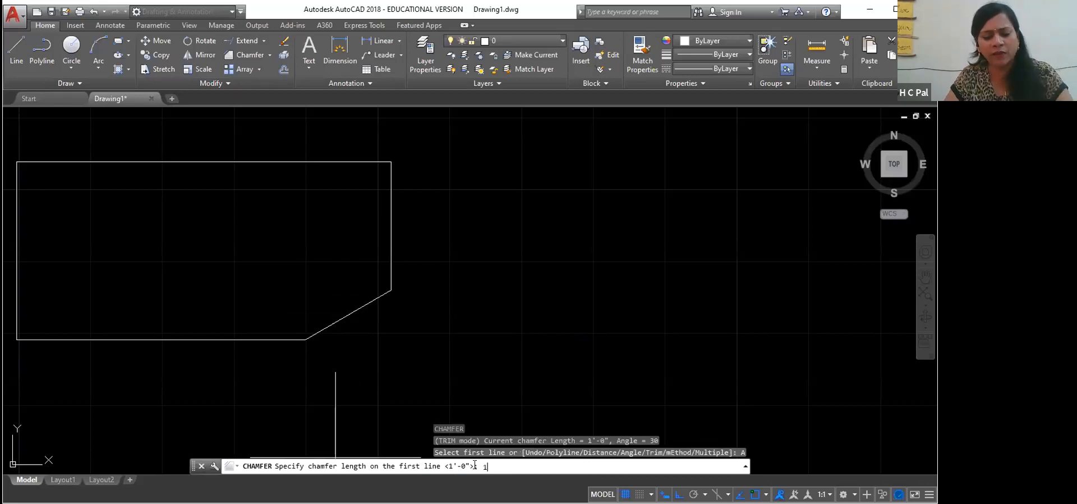
pyautogui.write("1'")
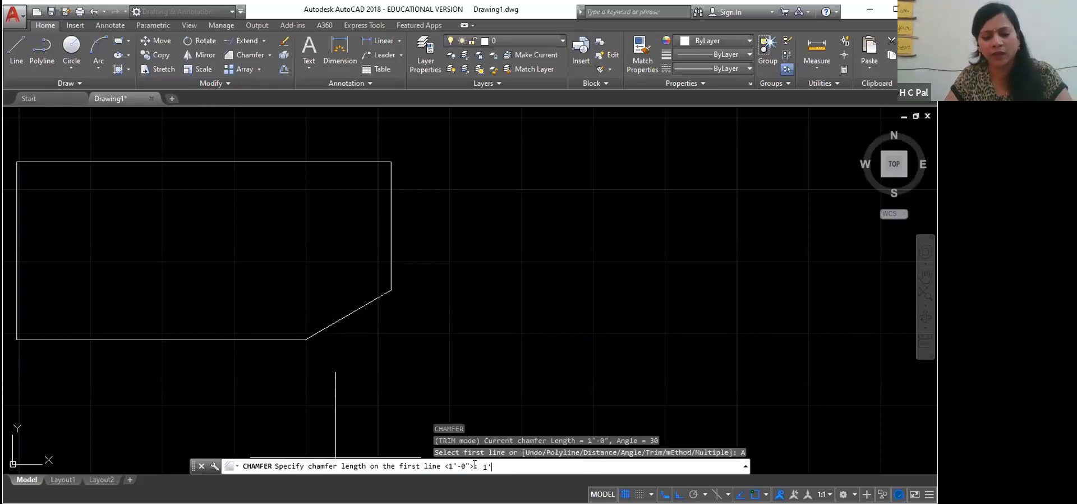
pyautogui.press('Return')
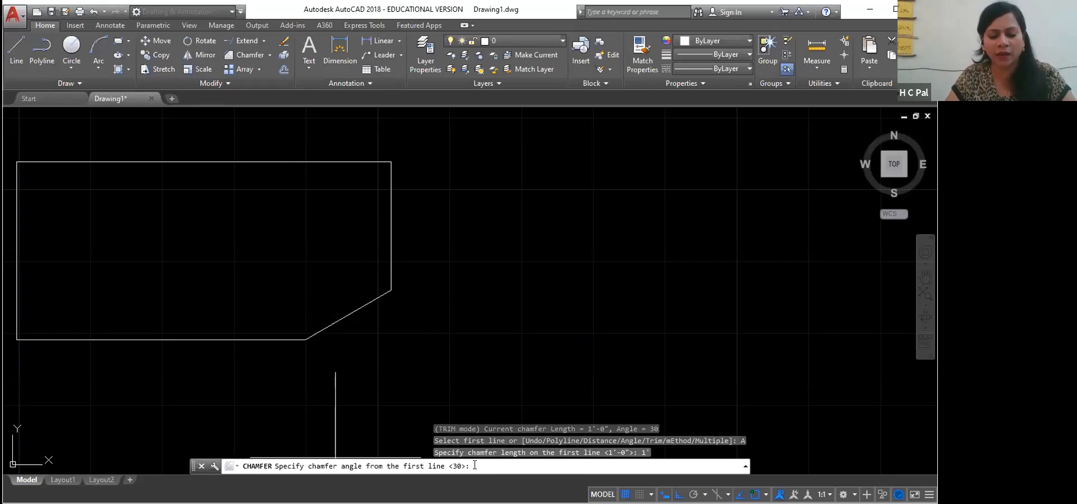
pyautogui.write('45')
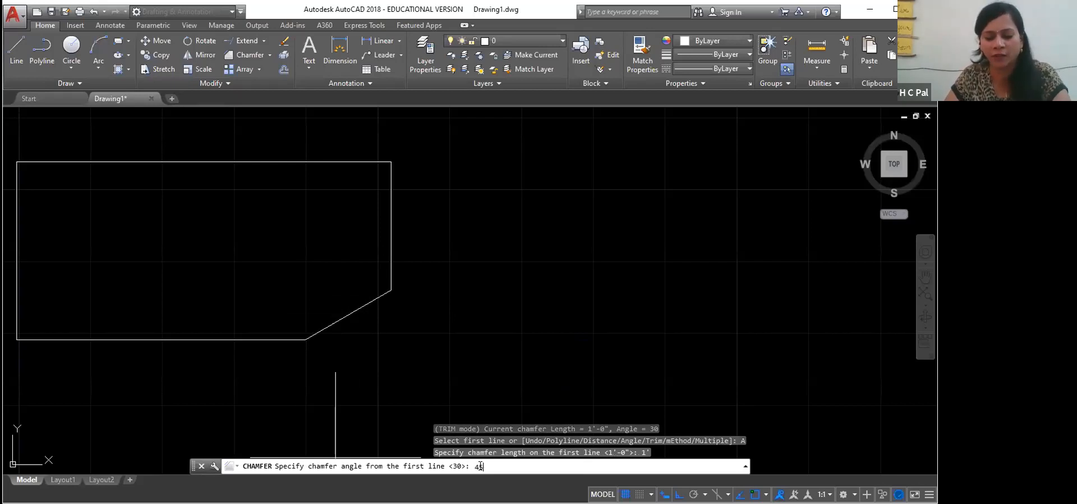
pyautogui.press('Return')
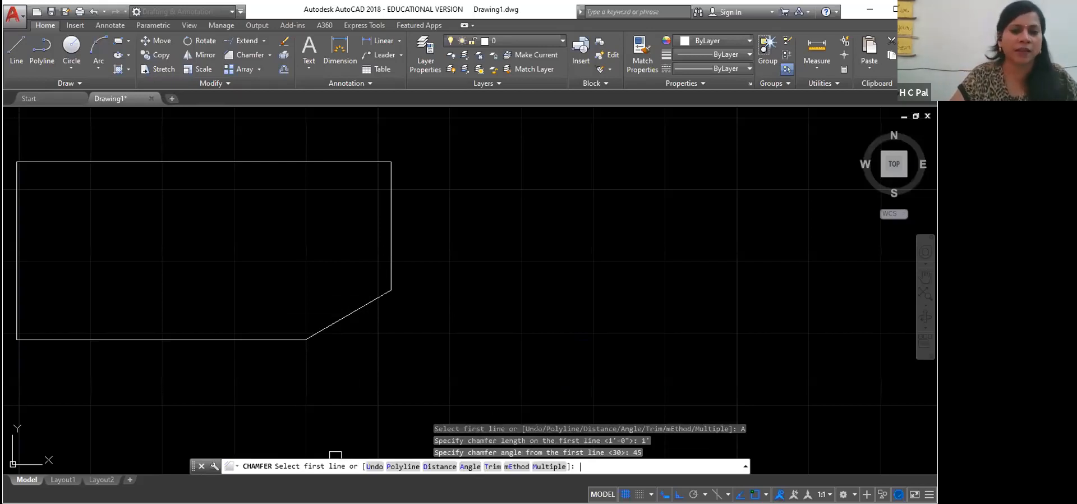
pyautogui.click(288, 162)
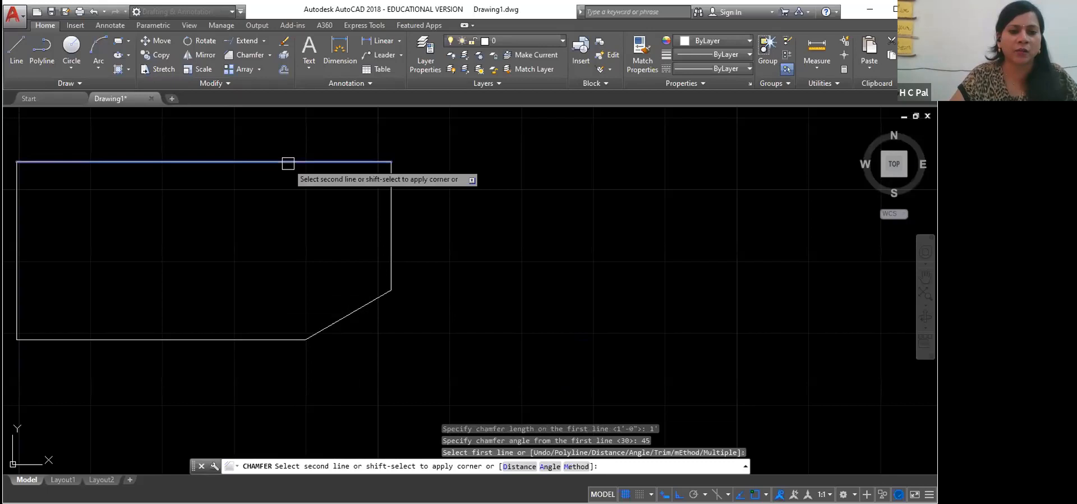
pyautogui.click(389, 213)
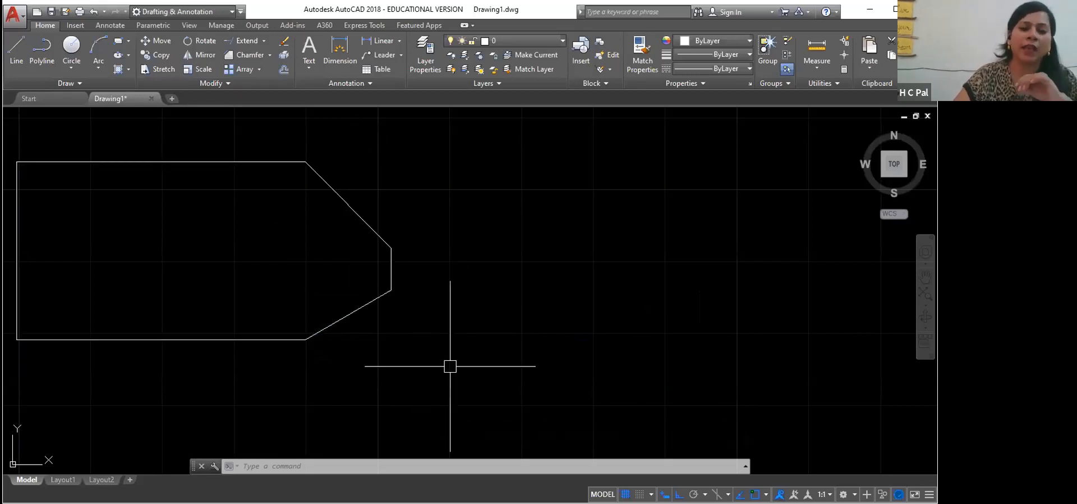
# - Start another Chamfer operation on the partly chamfered rectangle
pyautogui.click(270, 464)
pyautogui.write('Ch')
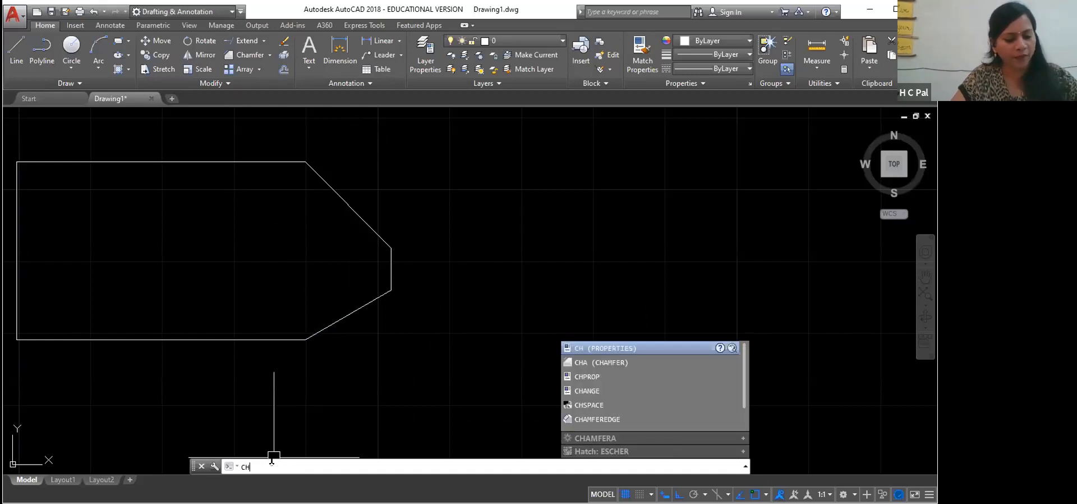
pyautogui.write('a')
pyautogui.press('Return')
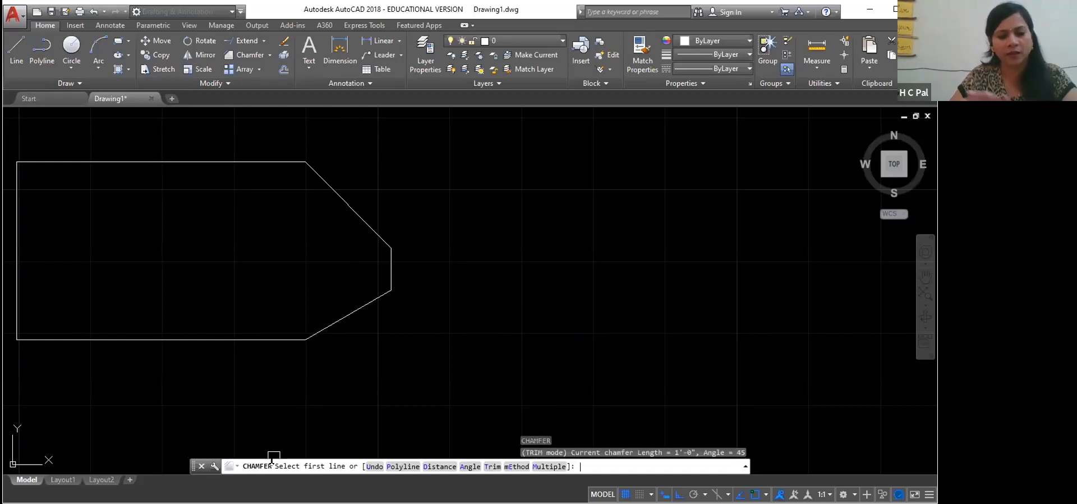